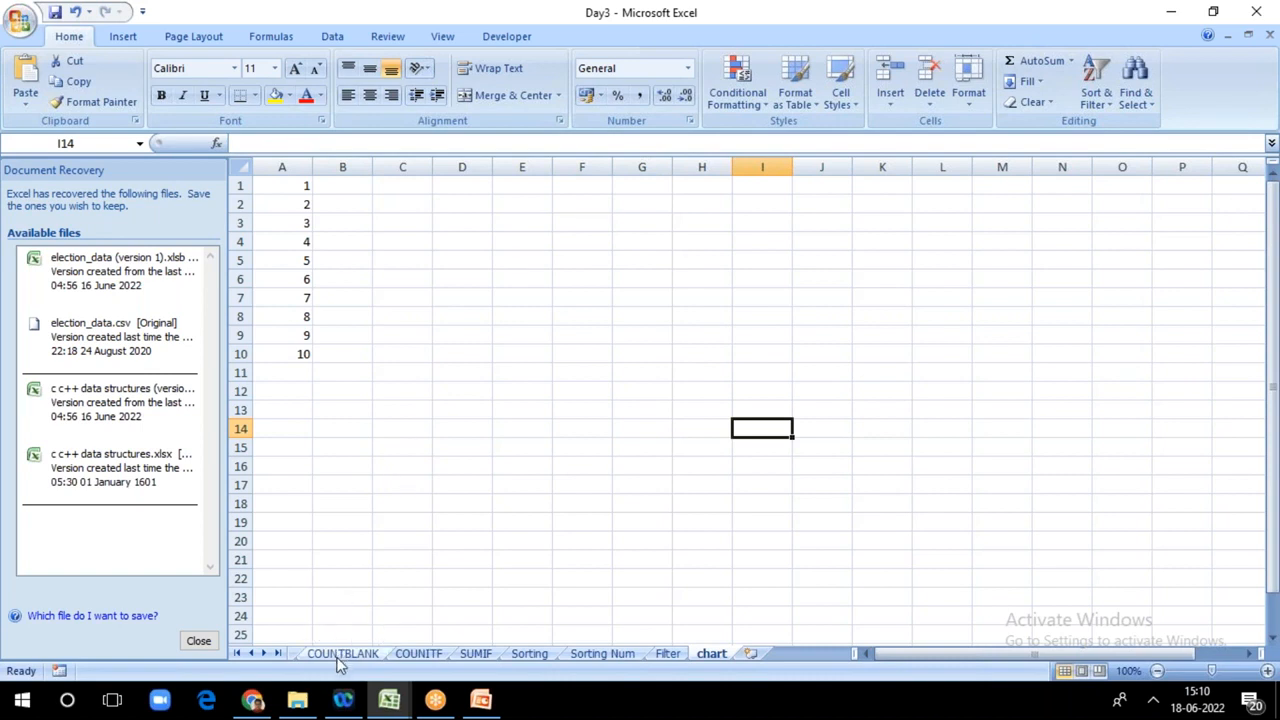
Step: Go to the average worksheet of the Day3 workbook
left_click(340, 656)
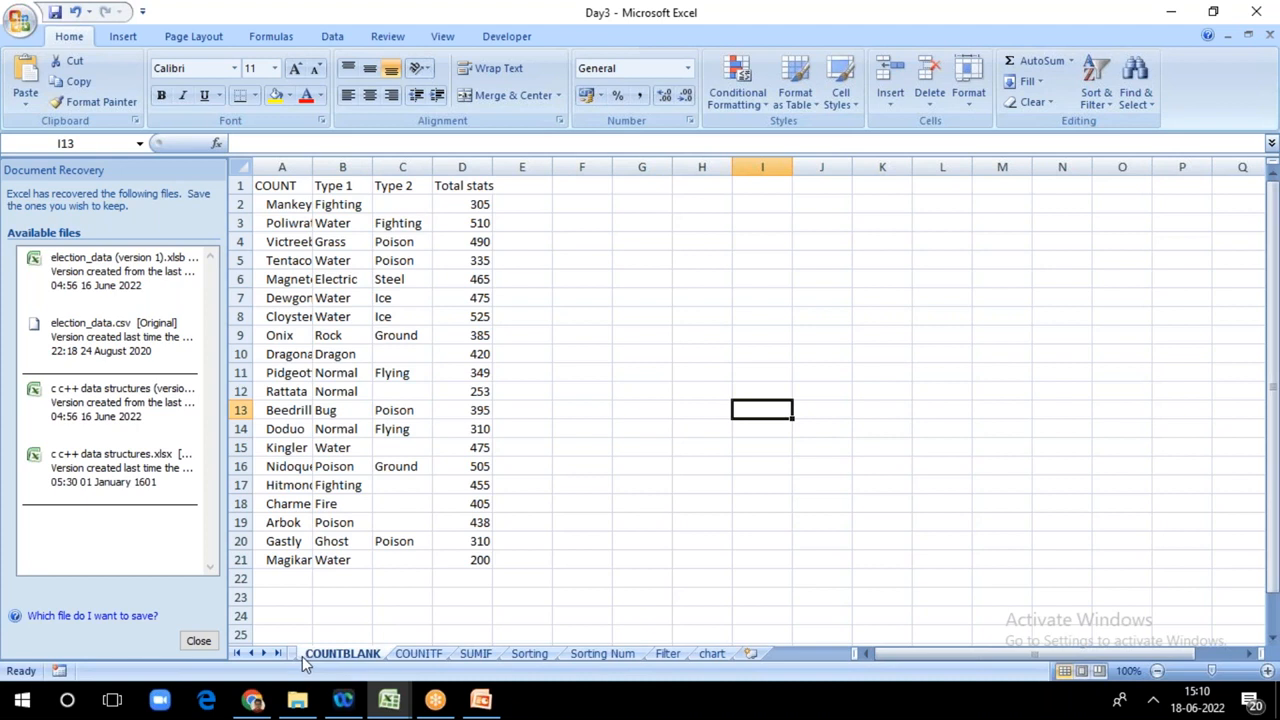
left_click(236, 653)
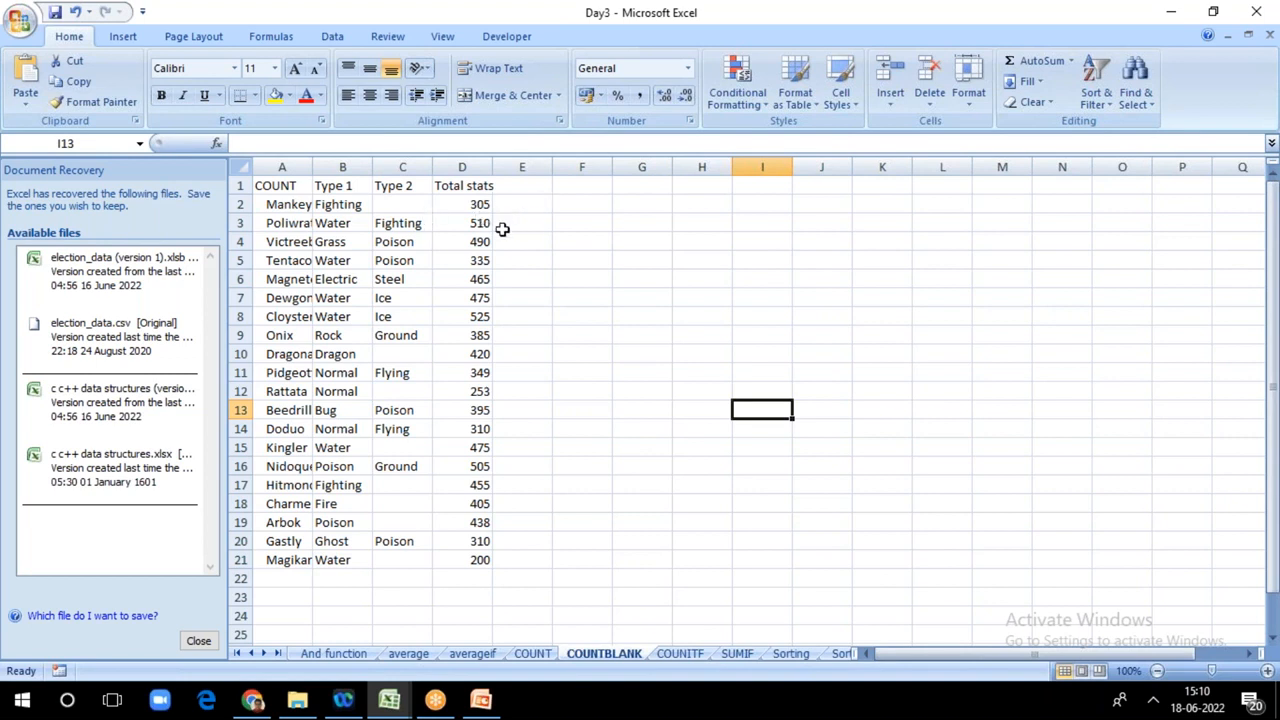
left_click(409, 654)
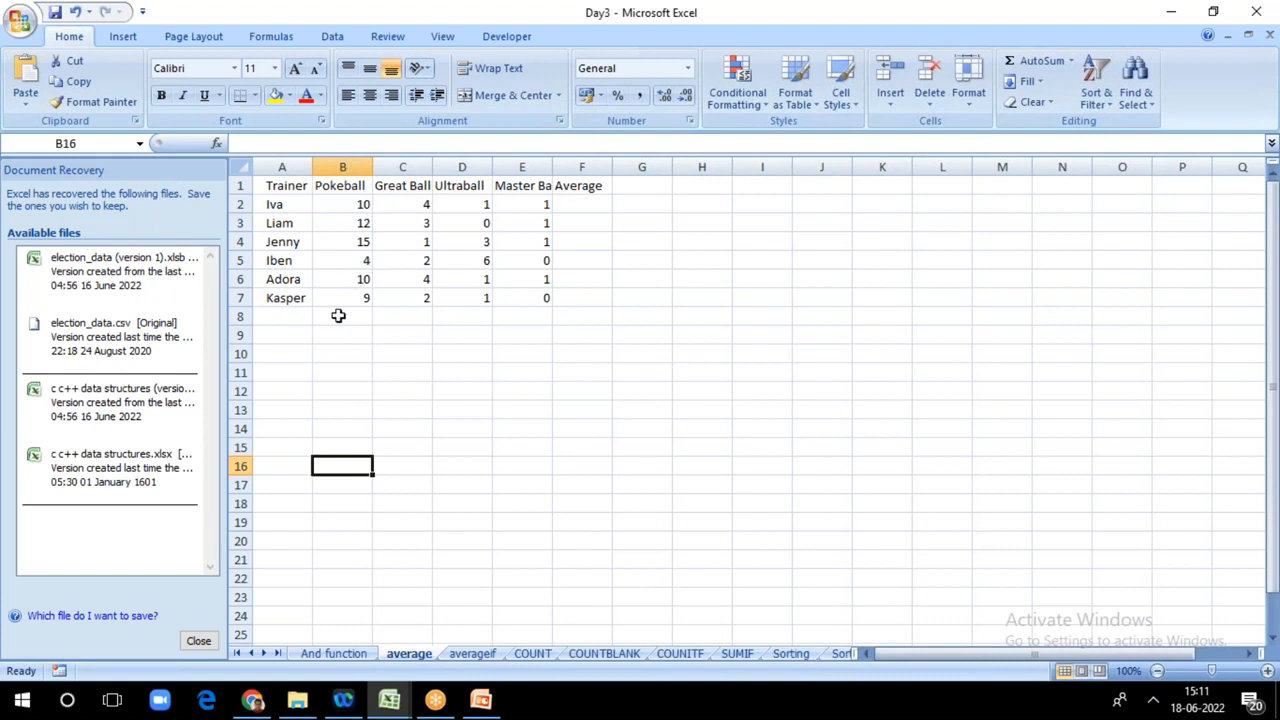
Step: Average the Pokeball column in B8 with =(B2+B3+B4+B5+B6+B7)/6 and copy the formula across to E8
left_click(338, 316)
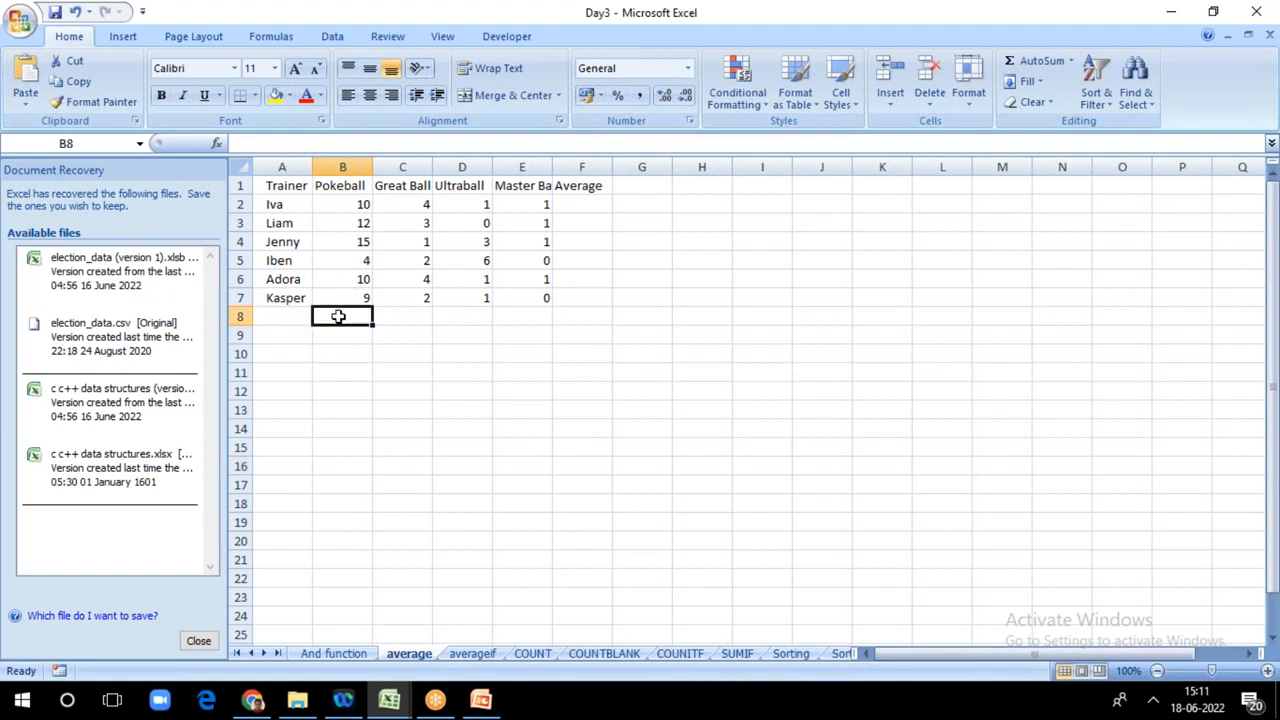
type("=")
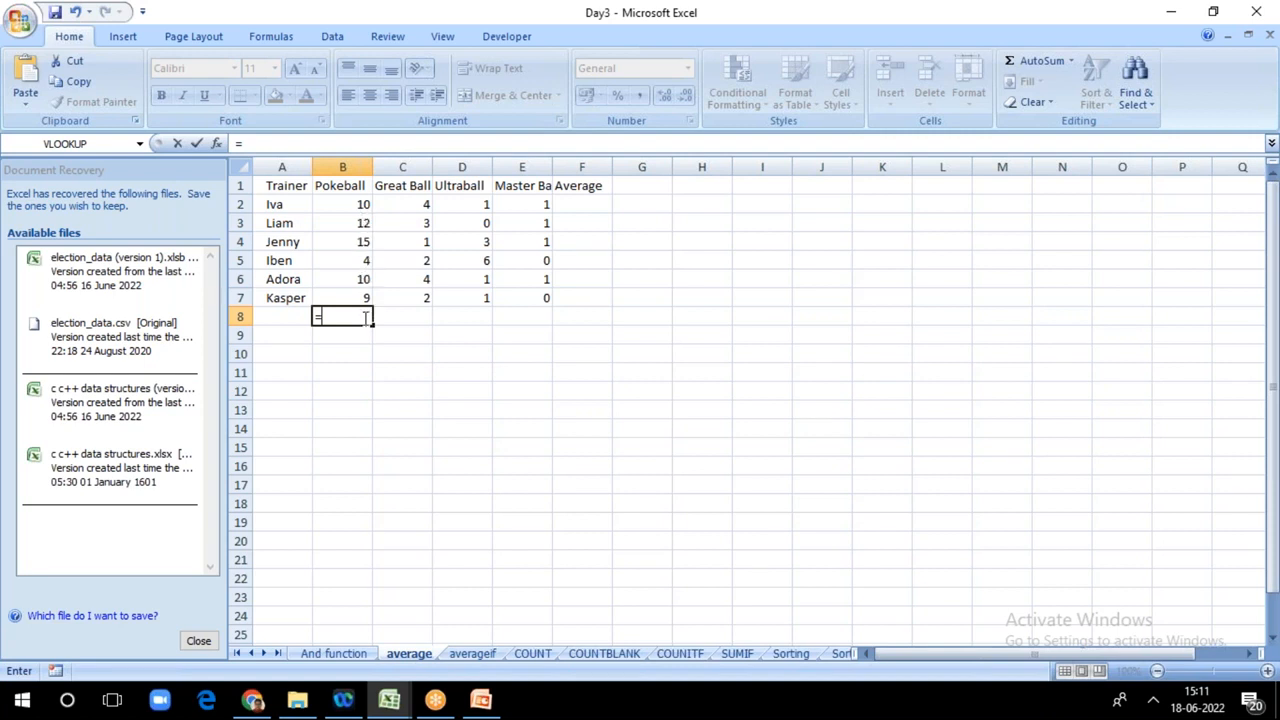
type("(")
left_click(364, 205)
type("+")
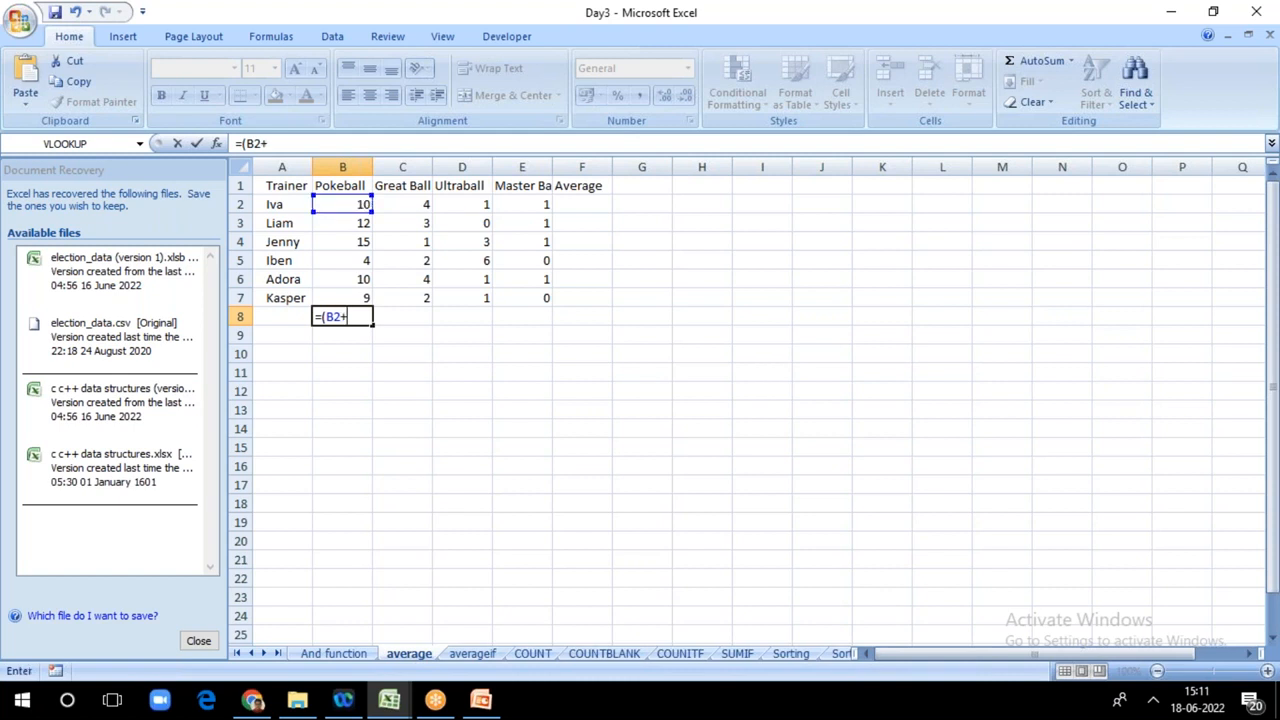
left_click(362, 224)
type("+")
left_click(358, 242)
type("+")
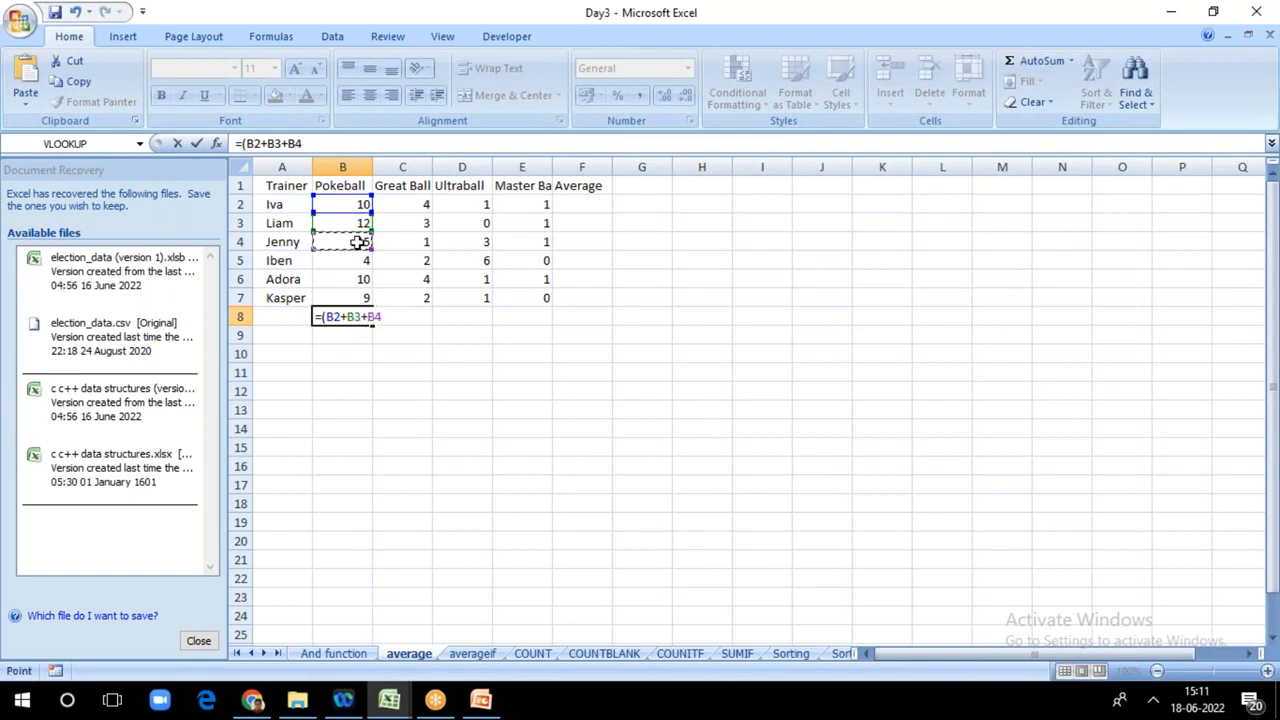
left_click(352, 260)
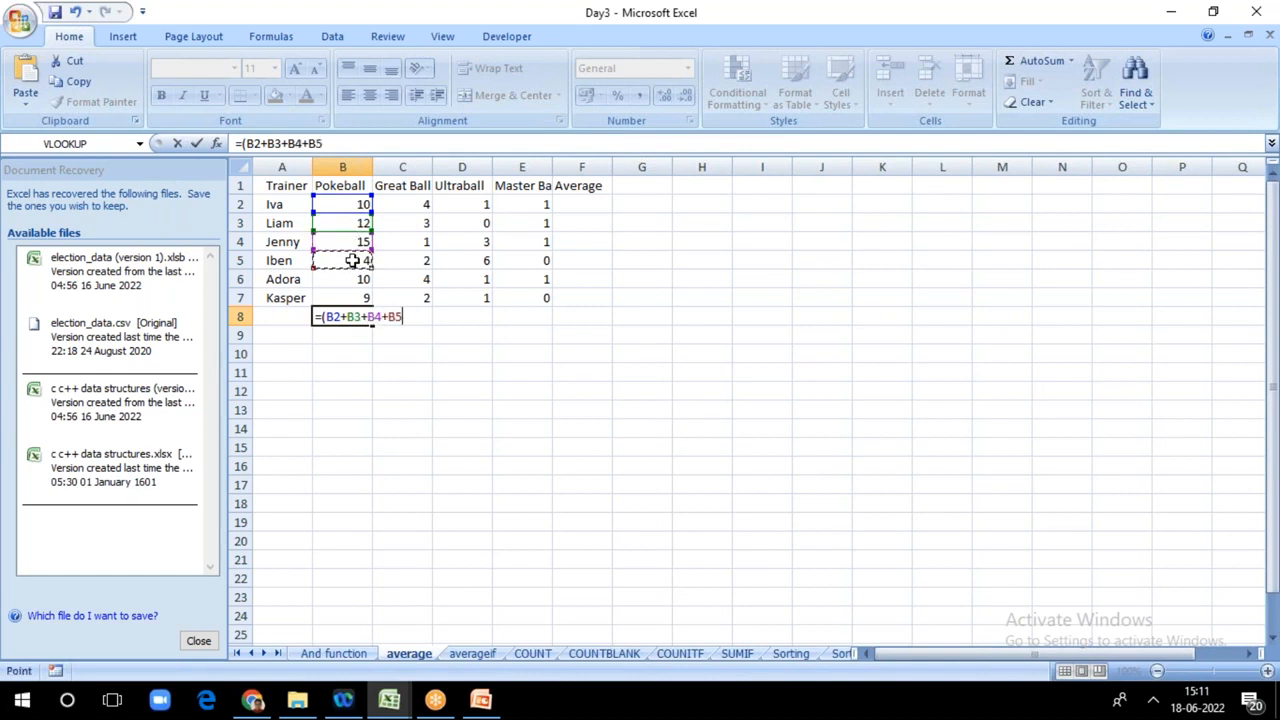
type("+")
left_click(352, 278)
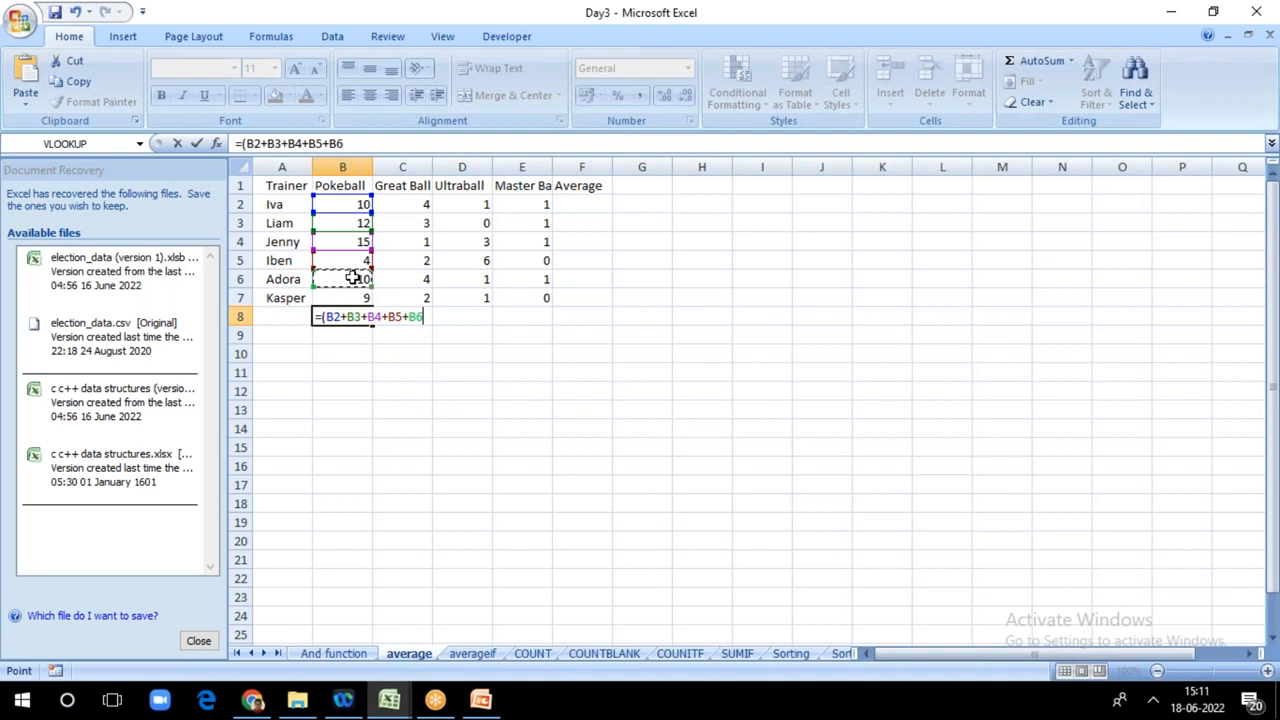
type("+")
left_click(352, 295)
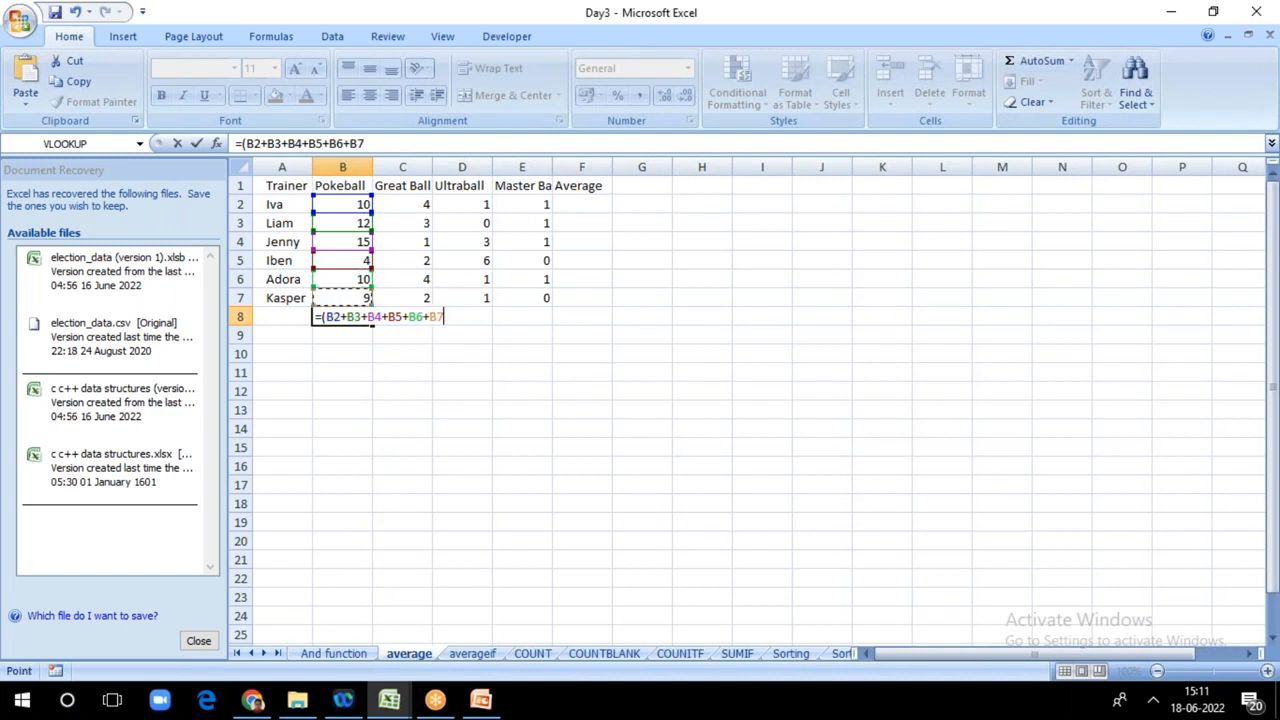
type(")/6")
key("Return")
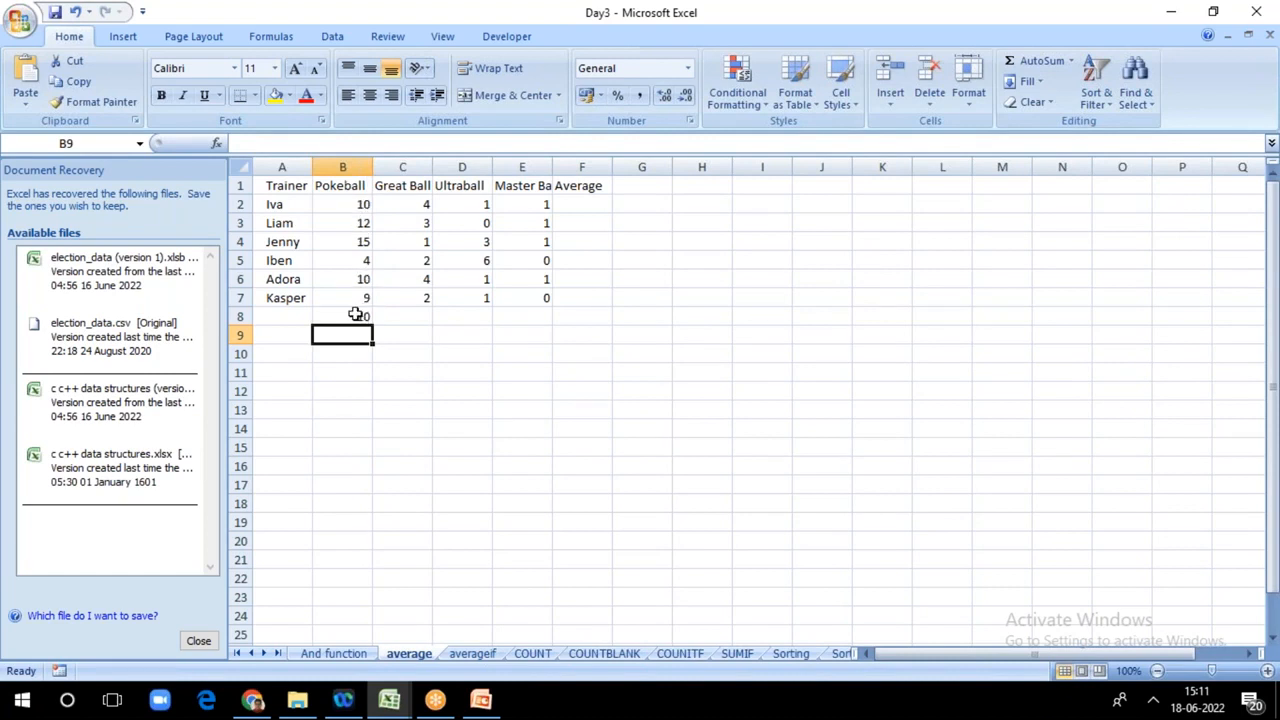
left_click(356, 314)
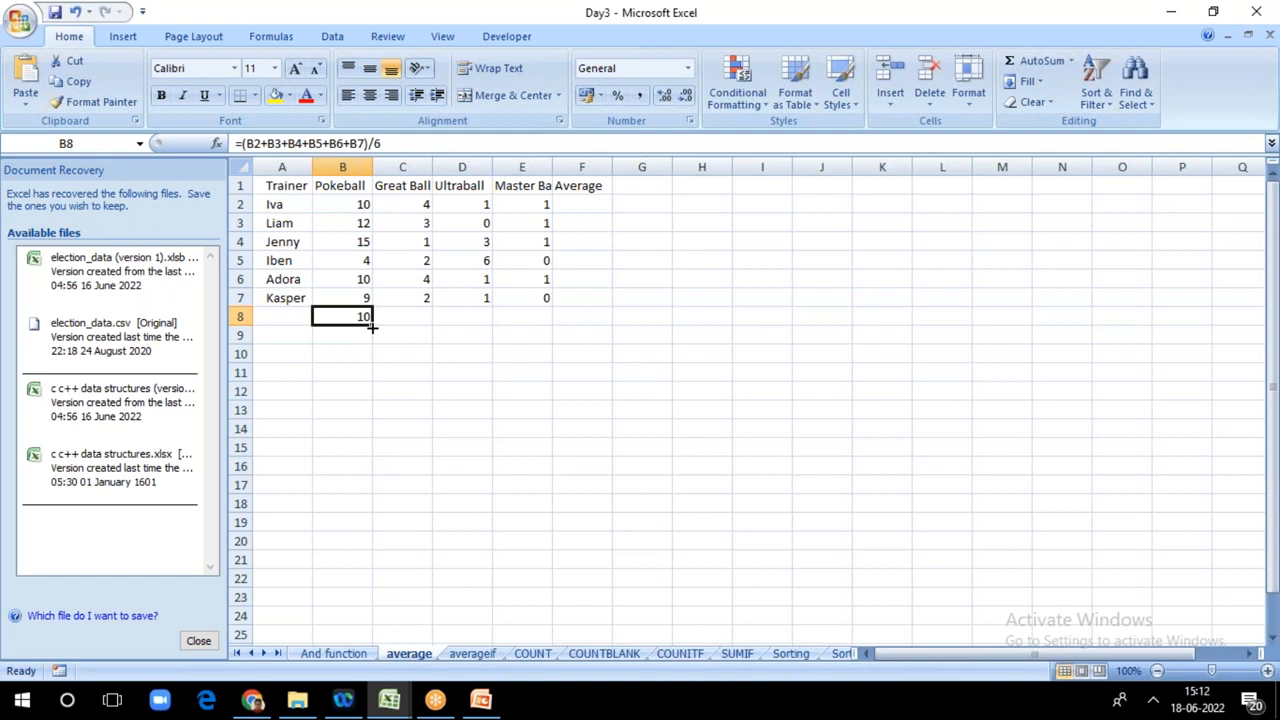
left_click_drag(371, 327, 539, 332)
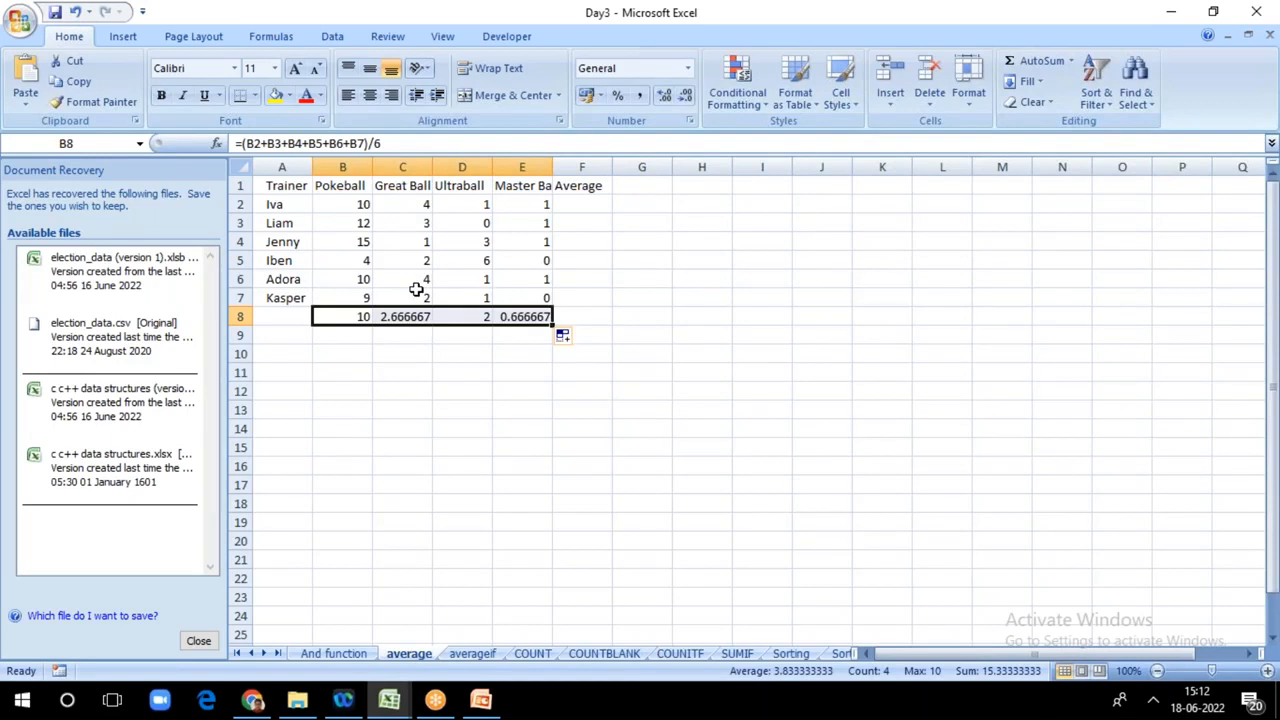
left_click(352, 315)
type("=")
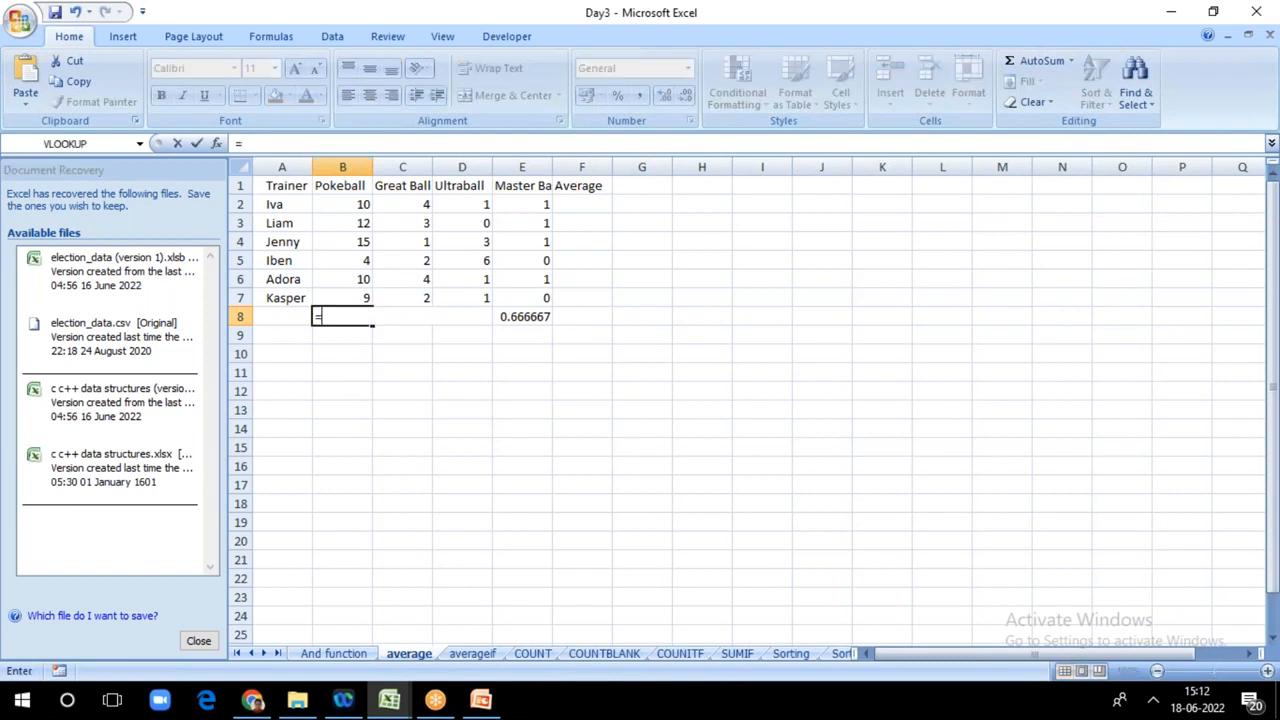
type("a")
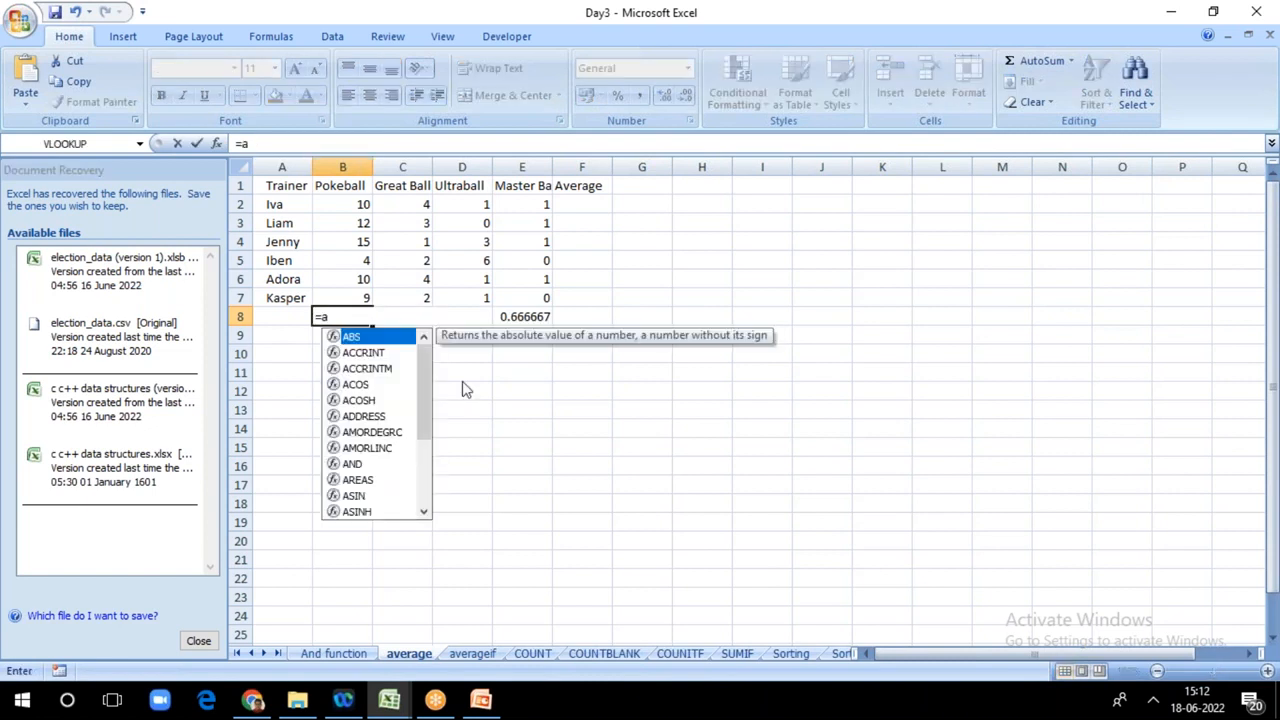
left_click(524, 412)
Step: Replace the content of cell B8 with the formula =SUM(B2:B7) to total the Pokeball column
left_click(337, 318)
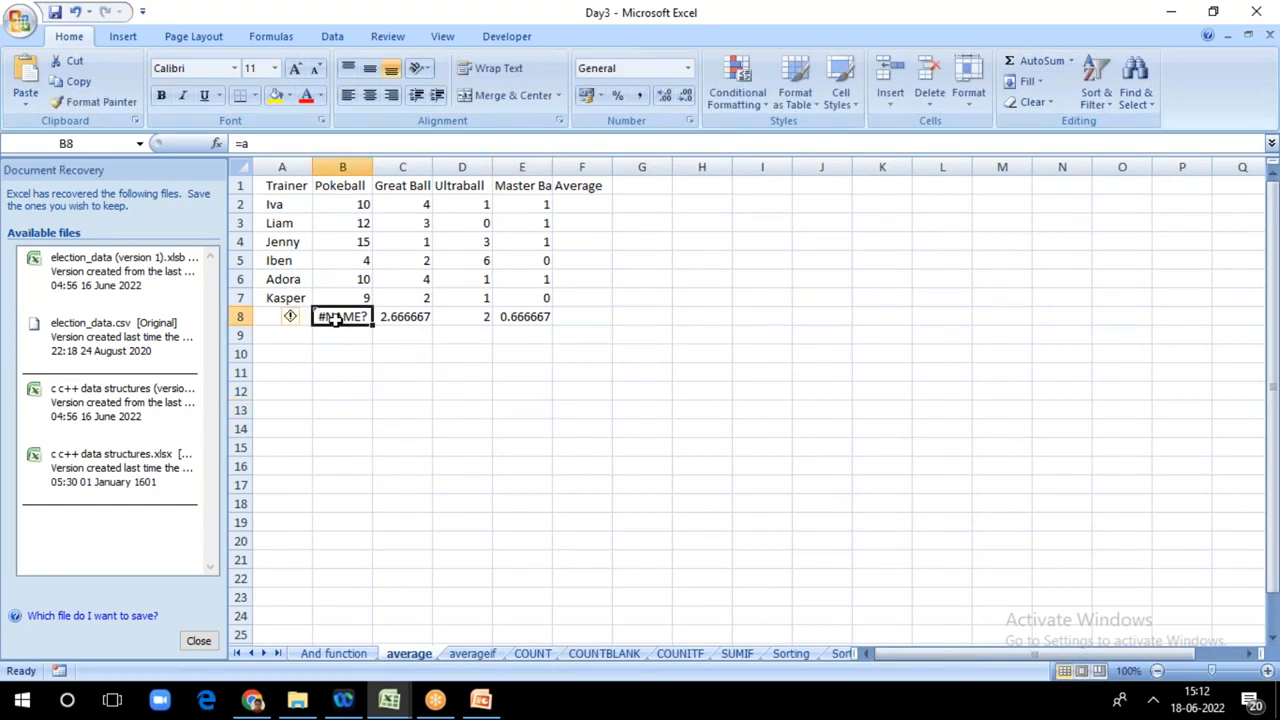
type("=sum")
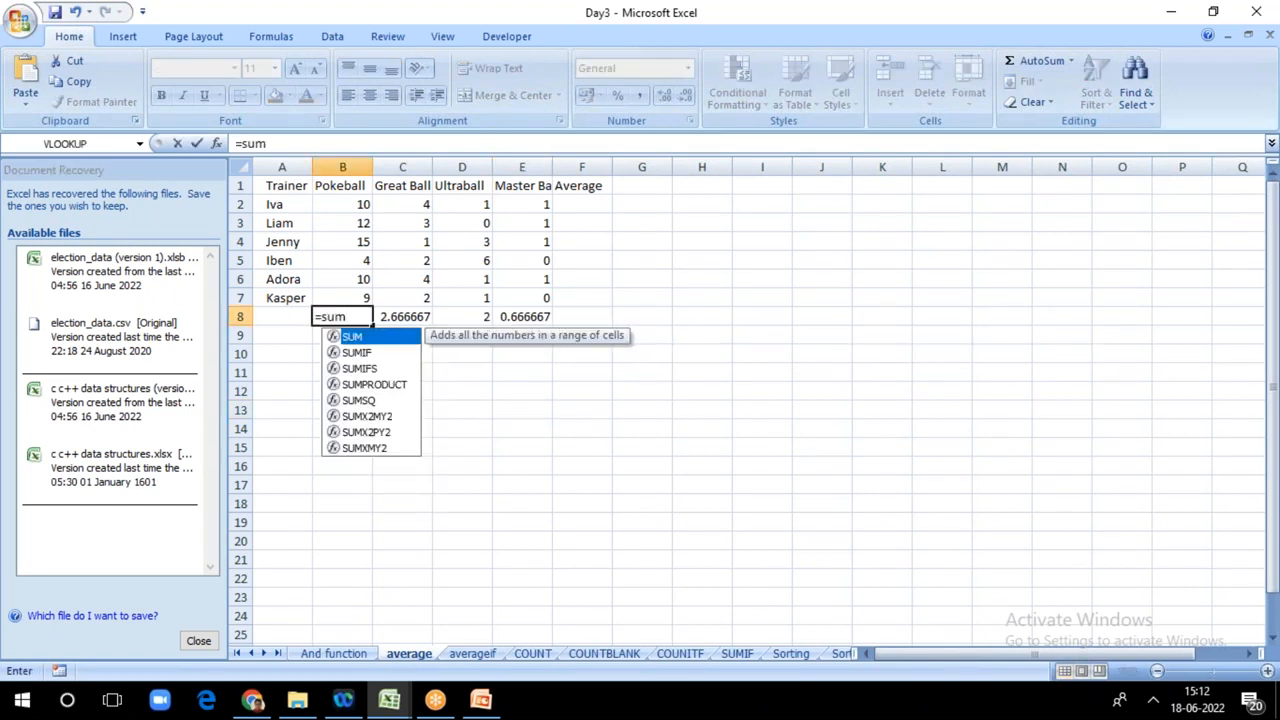
type("(")
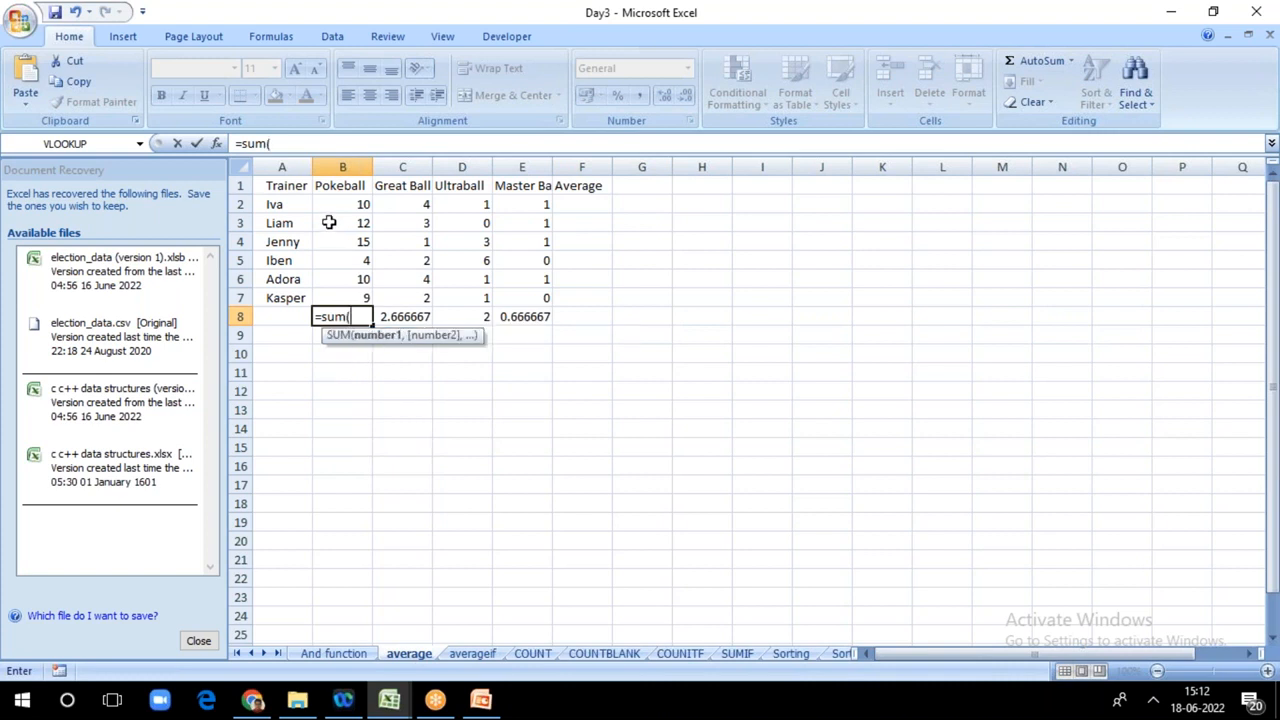
left_click(345, 204)
key("F8")
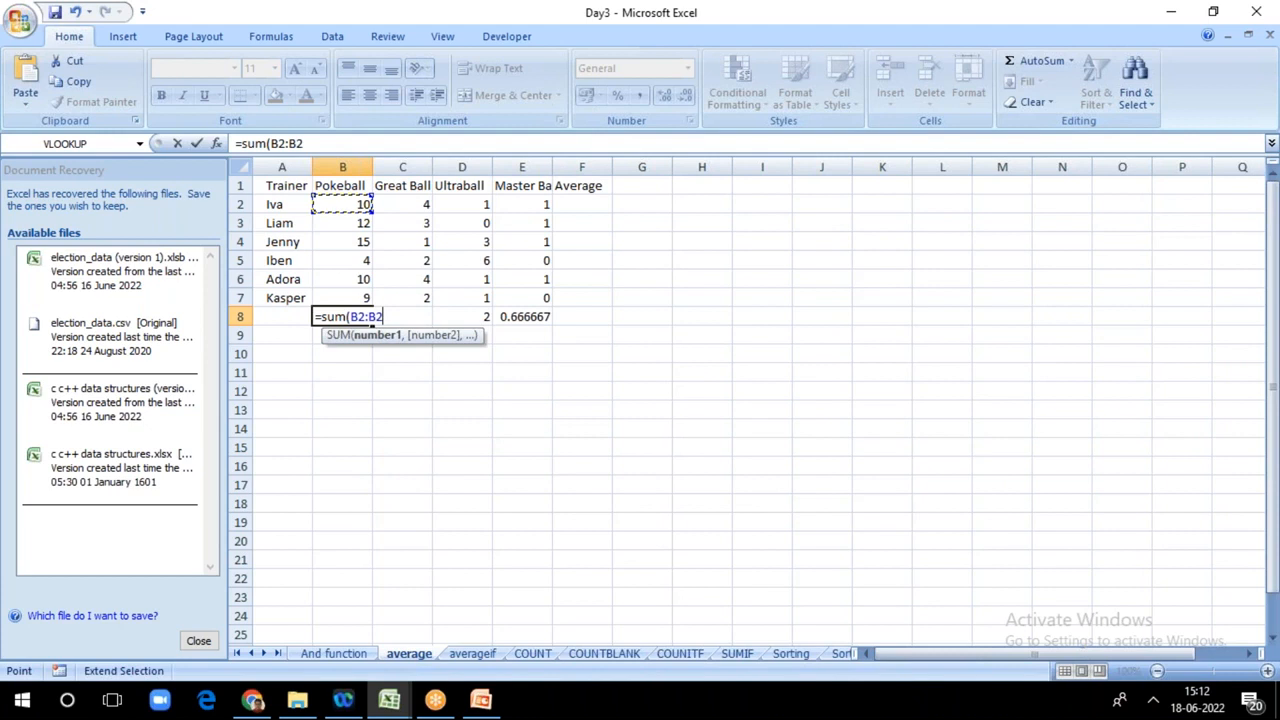
left_click(358, 293)
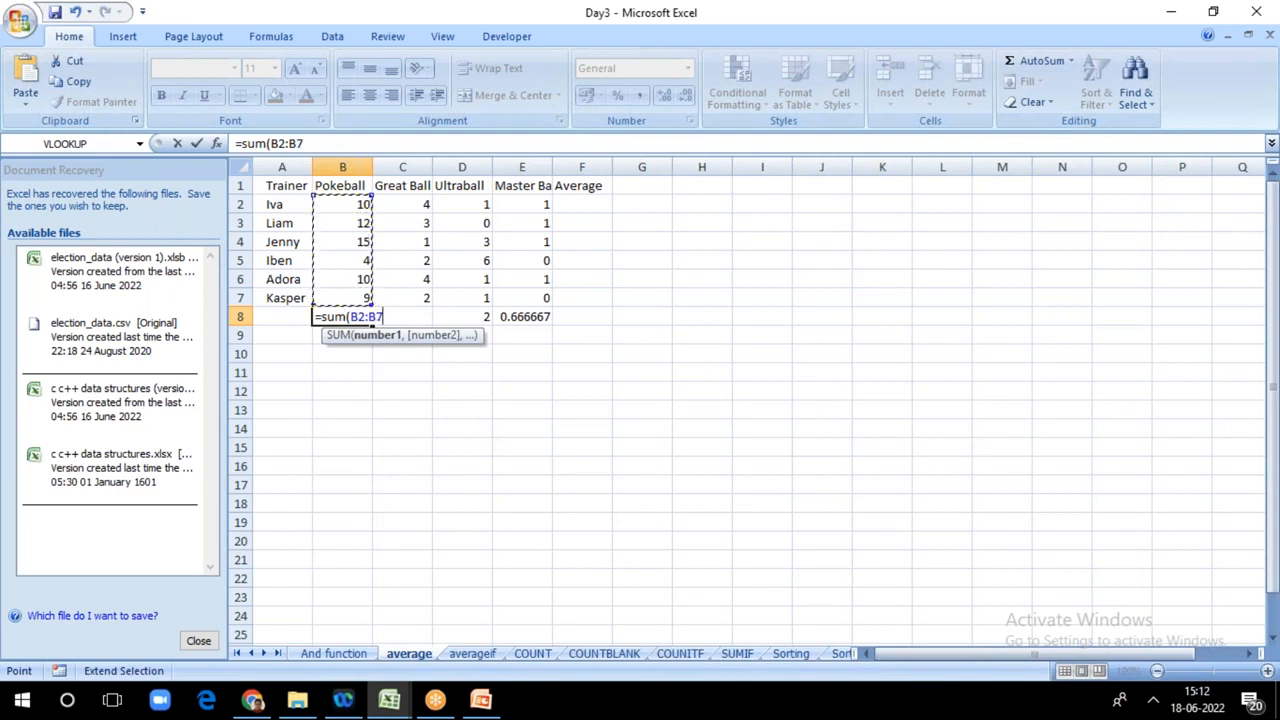
type(")")
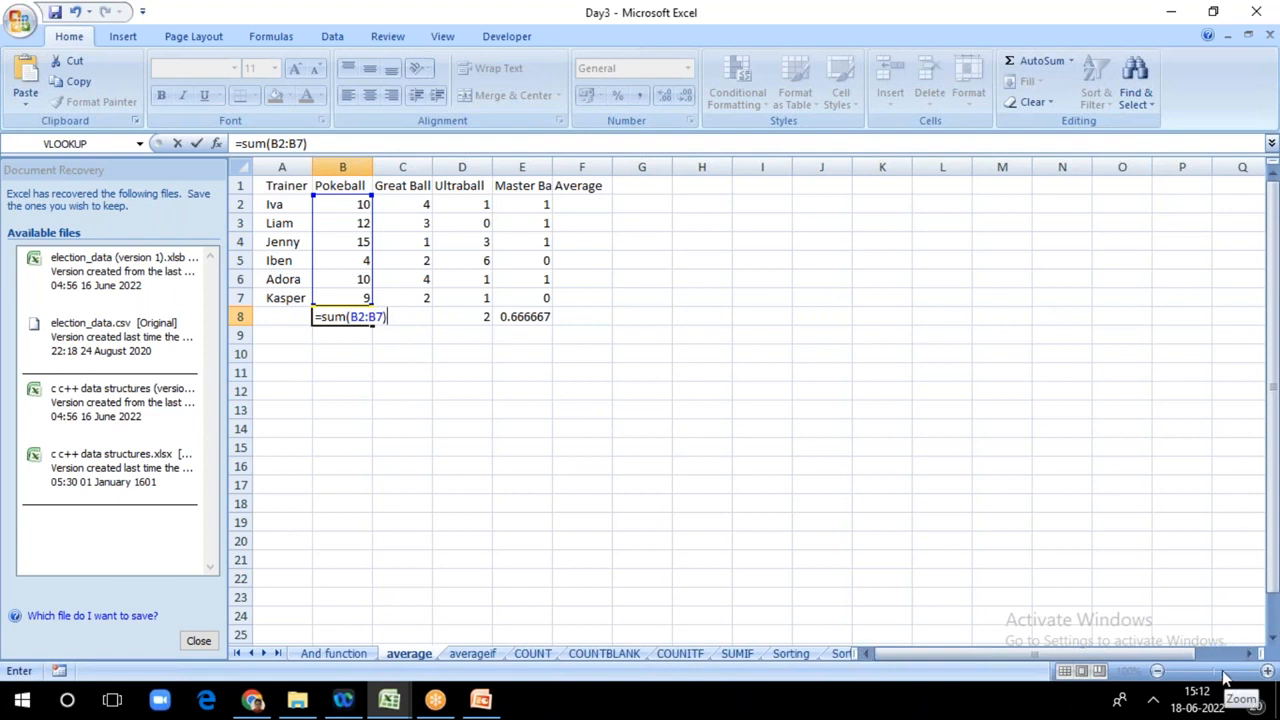
left_click(950, 445)
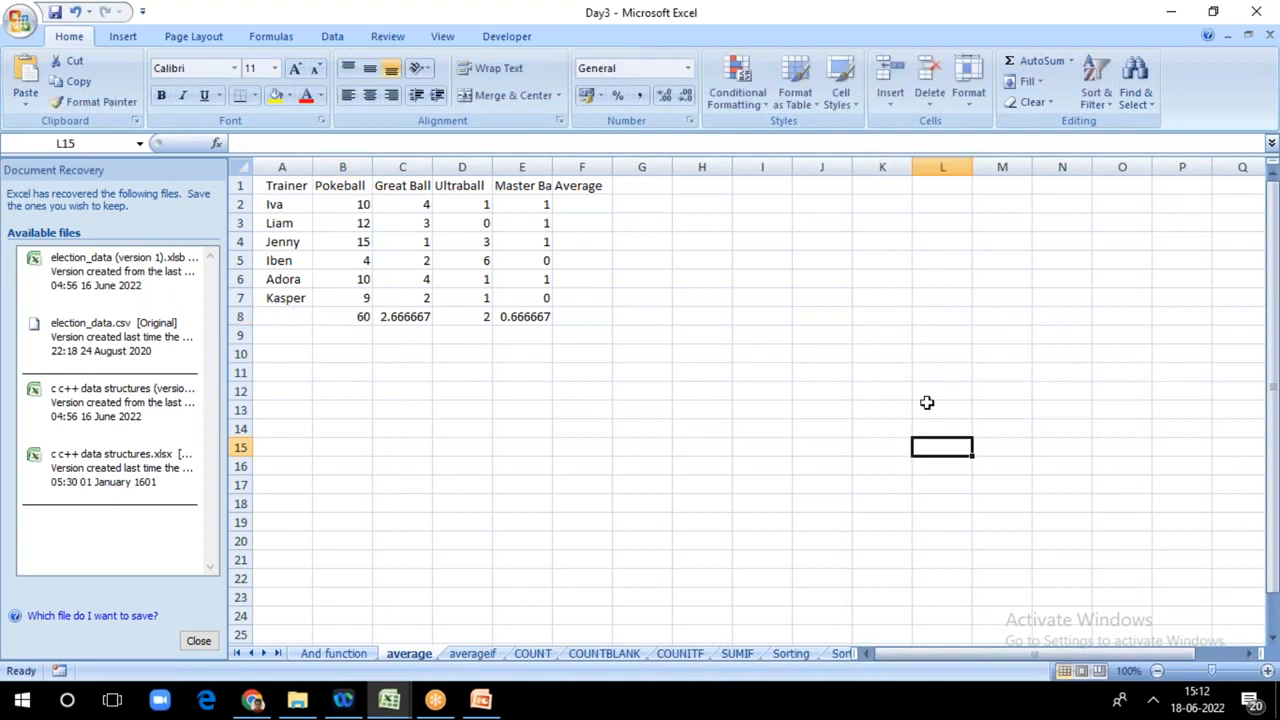
Step: Extend the SUM formula in B8 to divide by 6, so it reads =SUM(B2:B7)/6
left_click(345, 316)
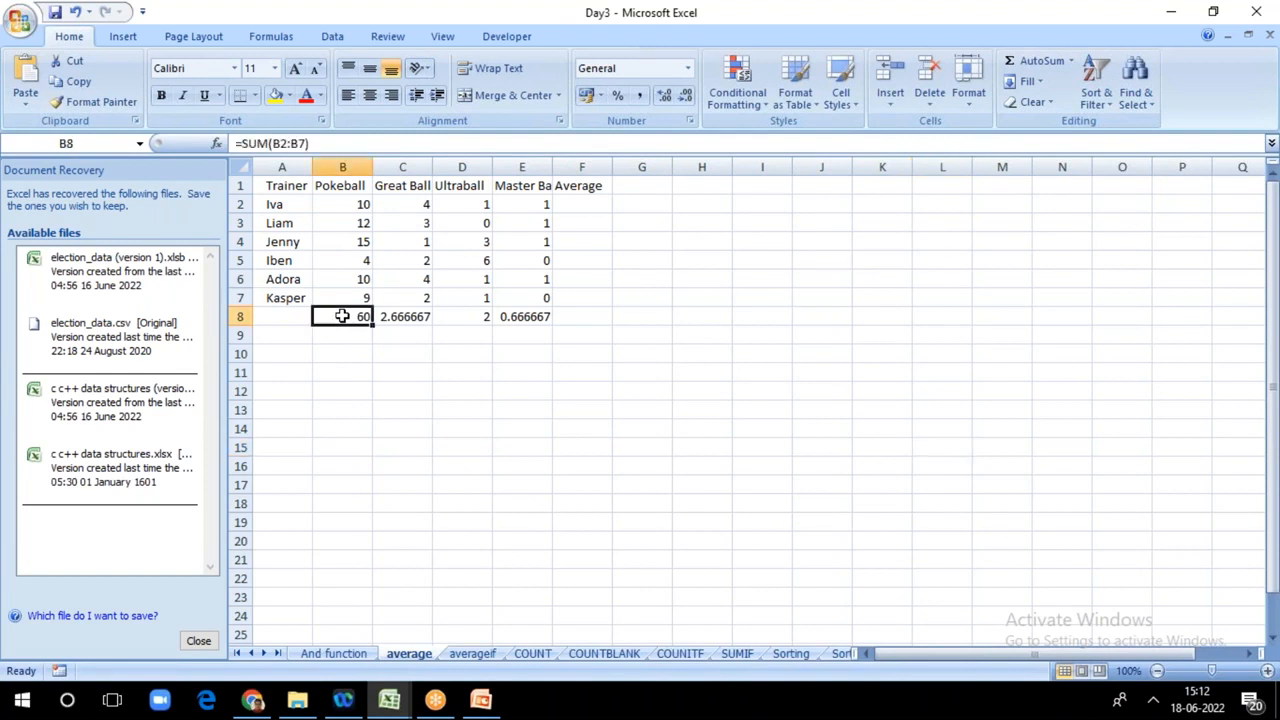
double_click(347, 316)
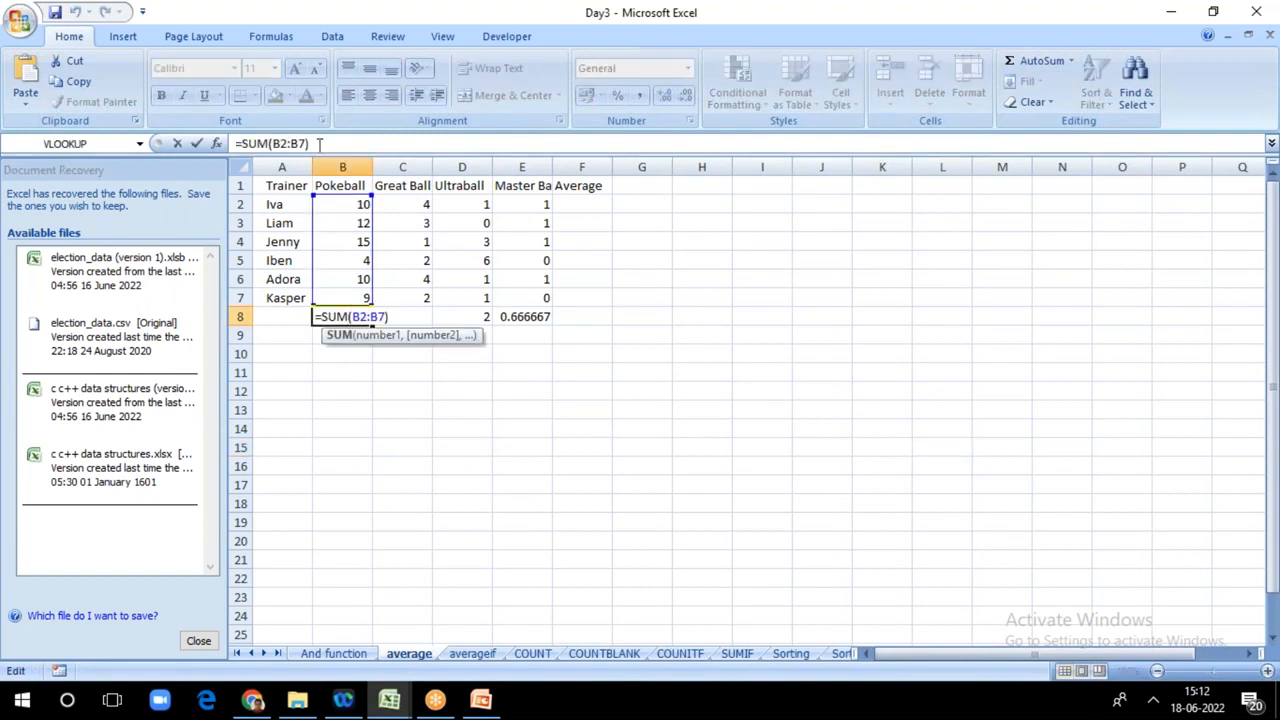
type("/6")
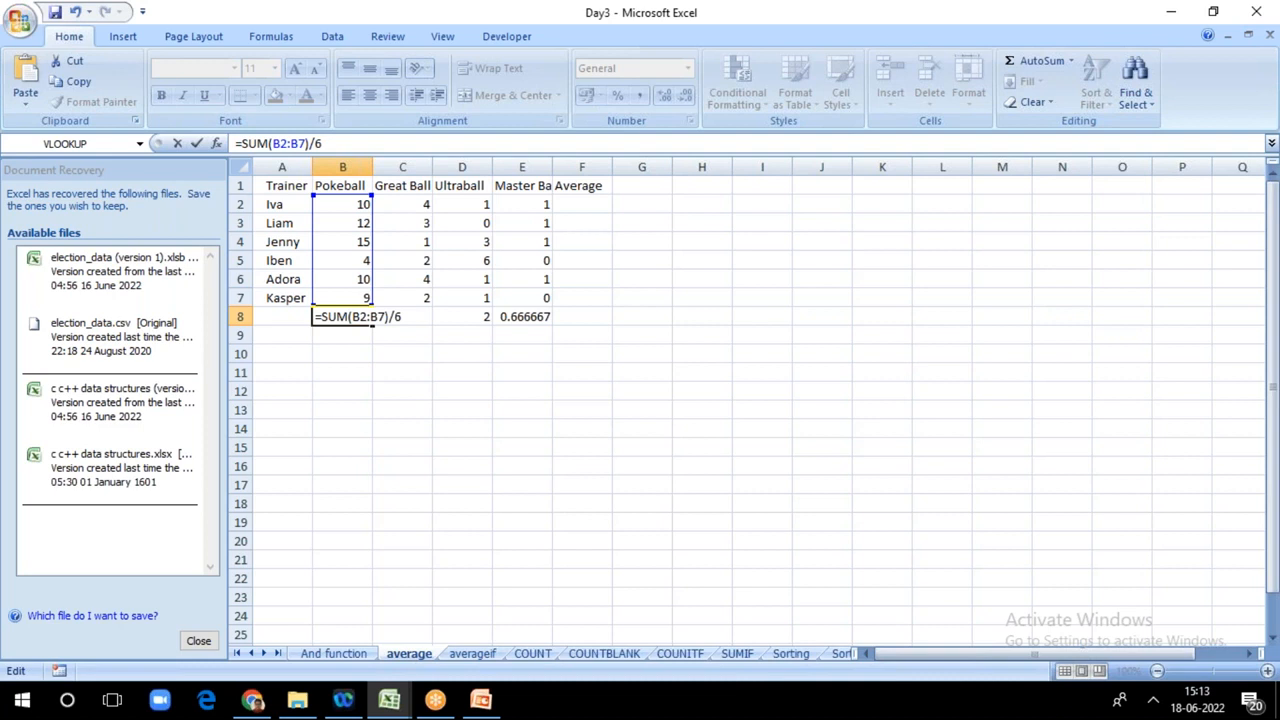
key("Return")
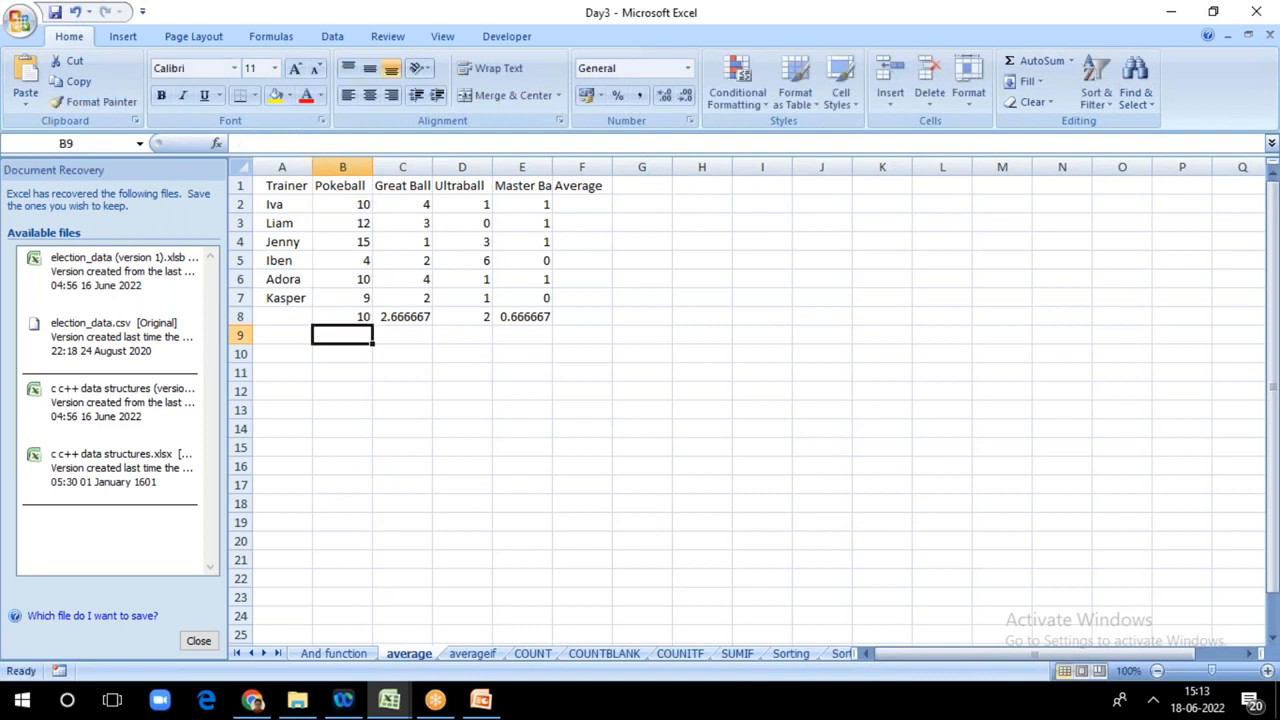
Step: Copy the SUM-based average formula from B8 across the other ball columns to E8
left_click(335, 314)
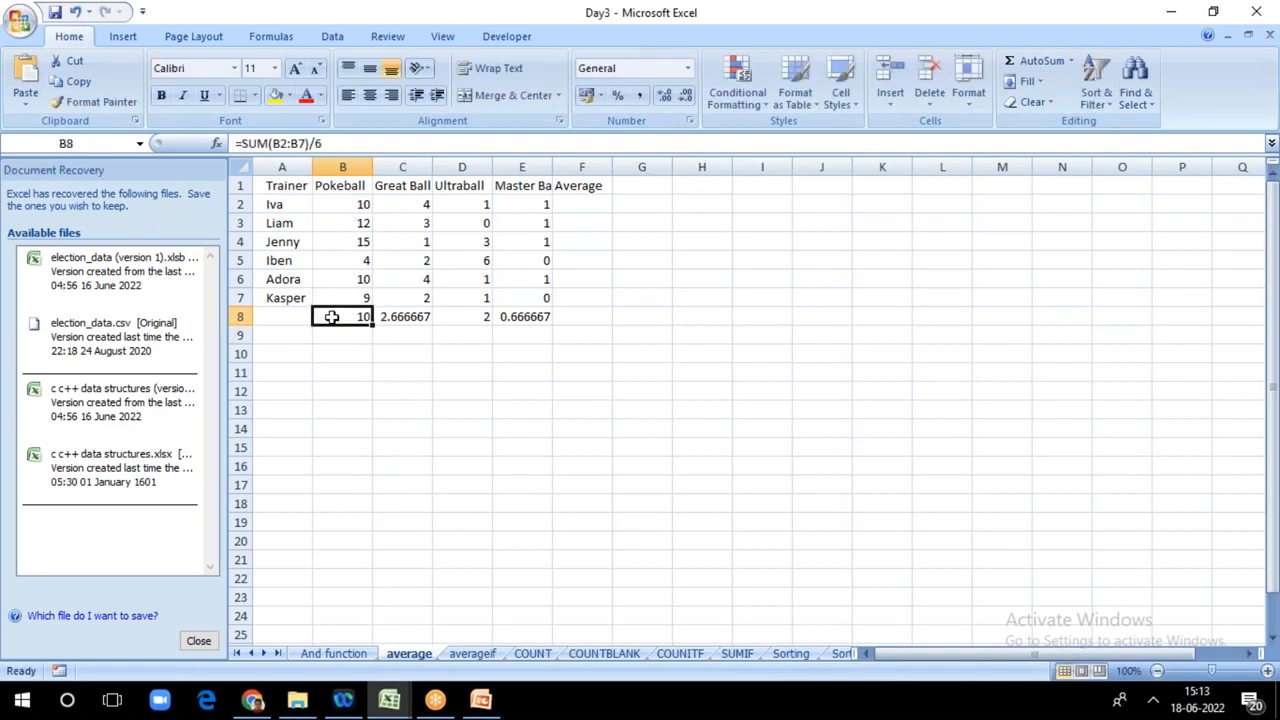
left_click_drag(370, 327, 550, 323)
left_click(743, 358)
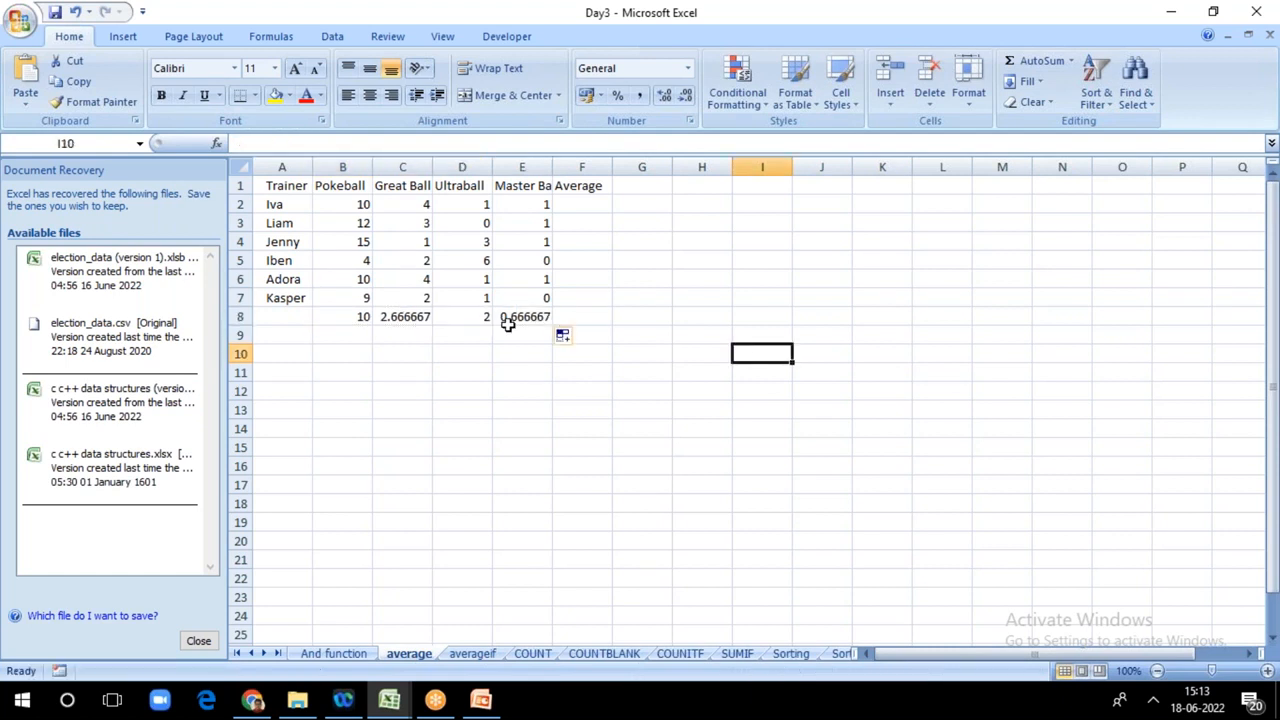
Step: Average the Pokeball column in B9 with =AVERAGE(B2:B7) and copy the formula across to E9
left_click(357, 334)
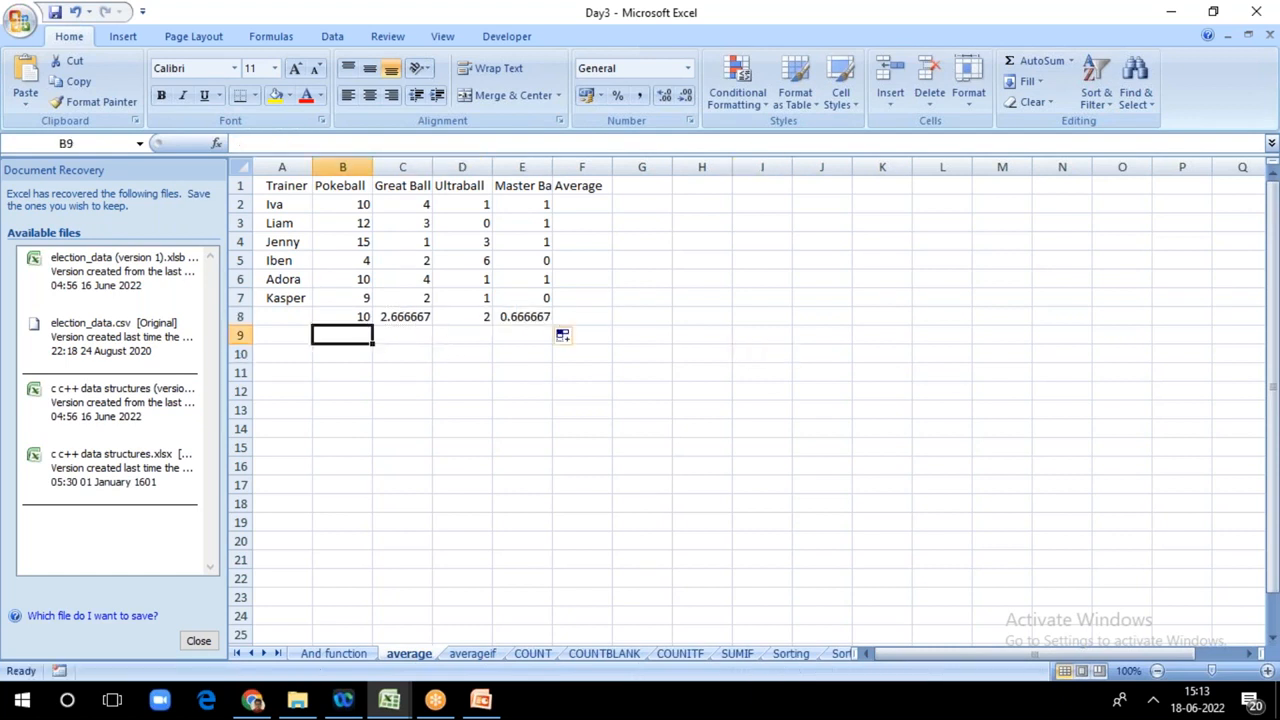
left_click(1226, 670)
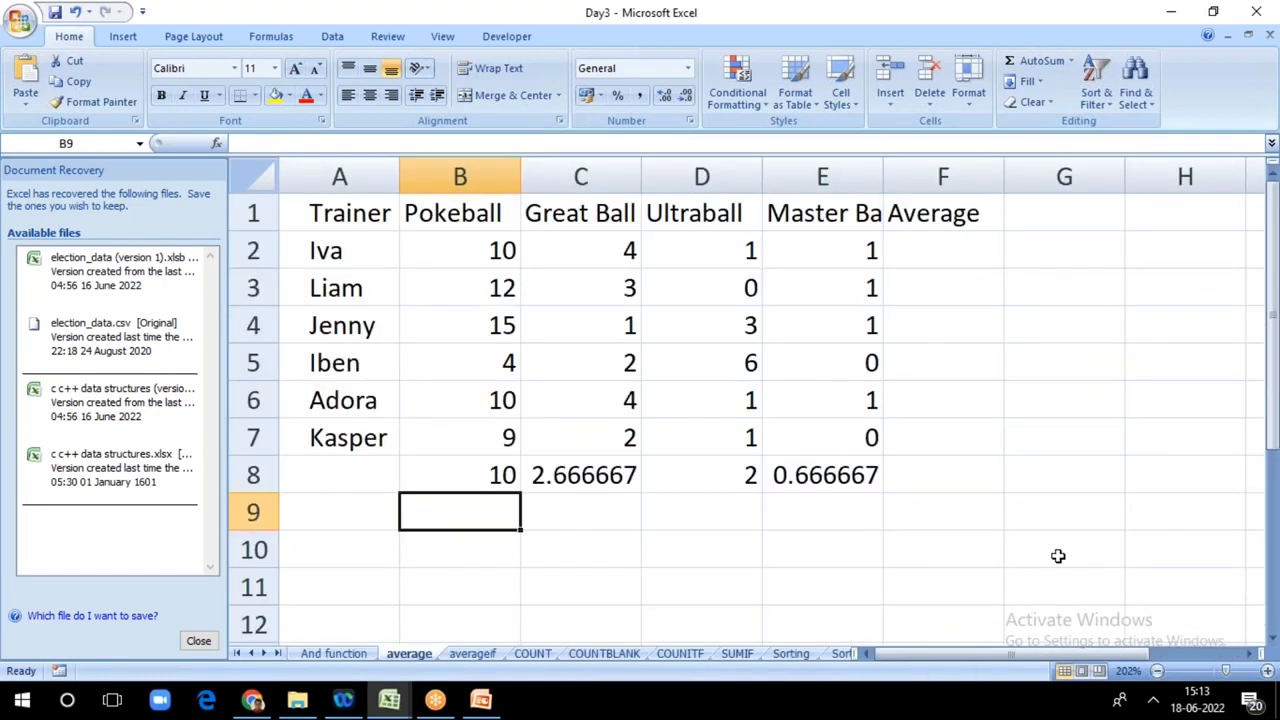
type("=")
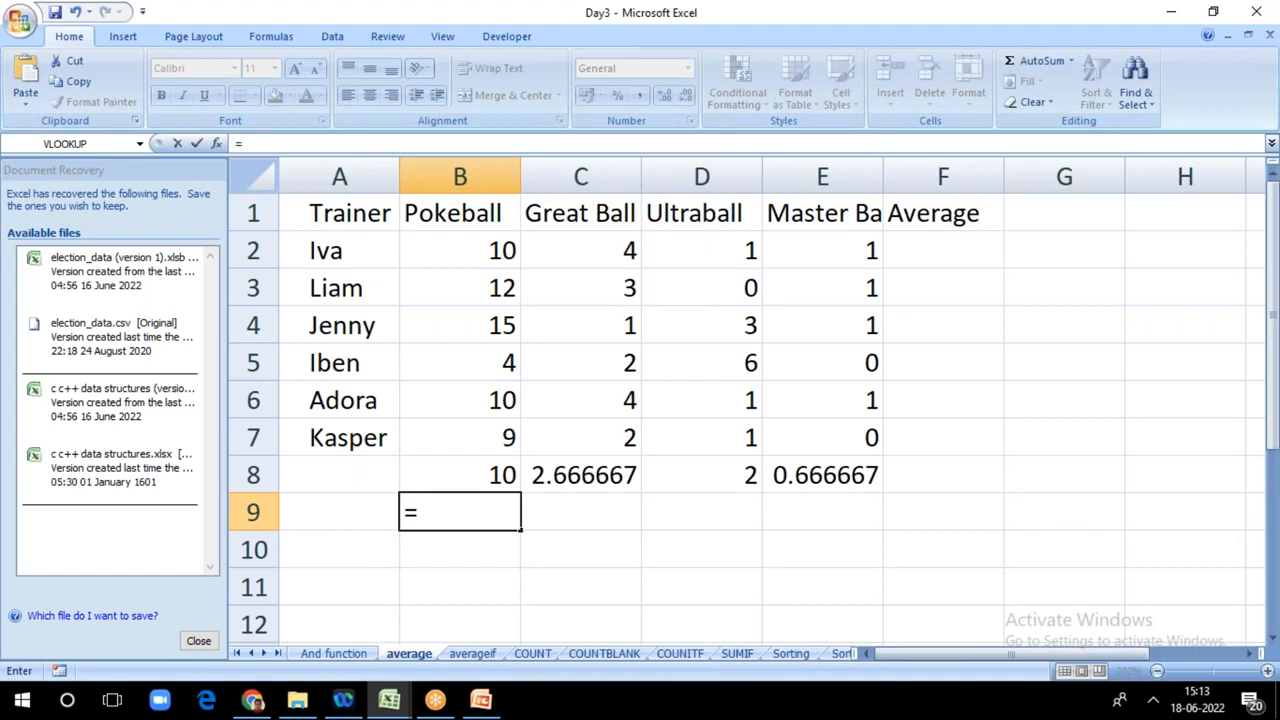
left_click(902, 33)
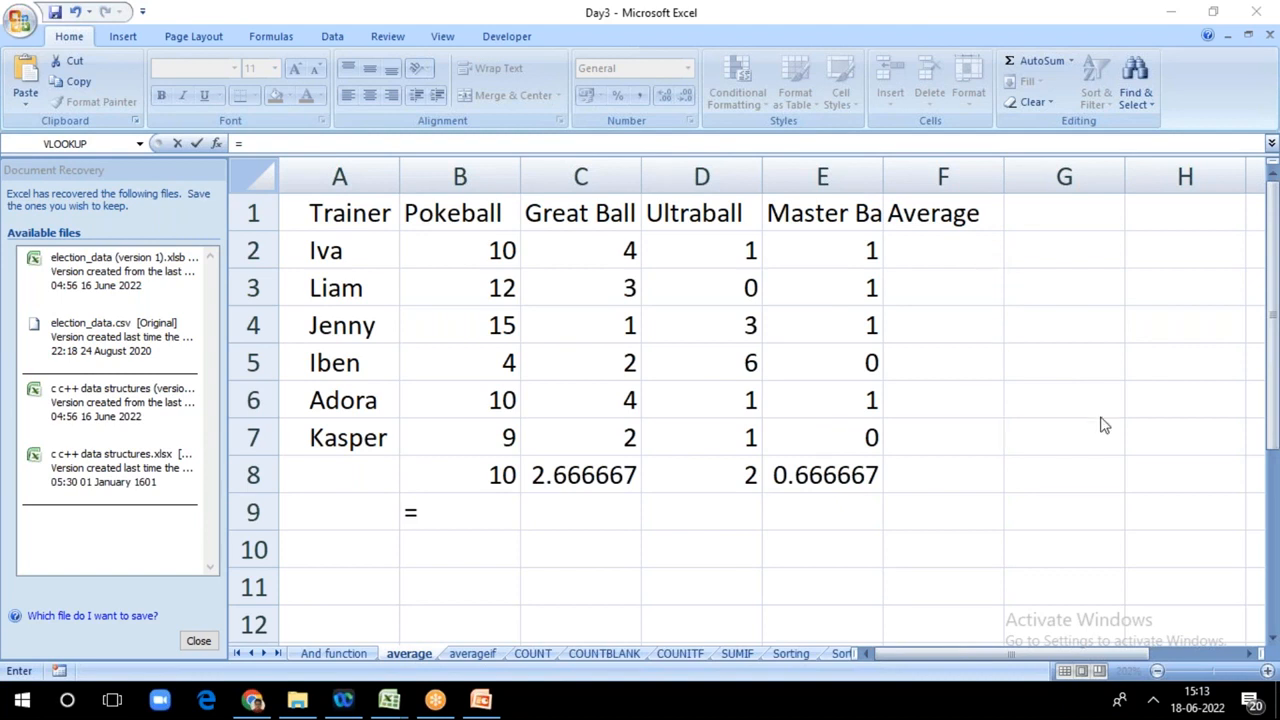
left_click(1171, 413)
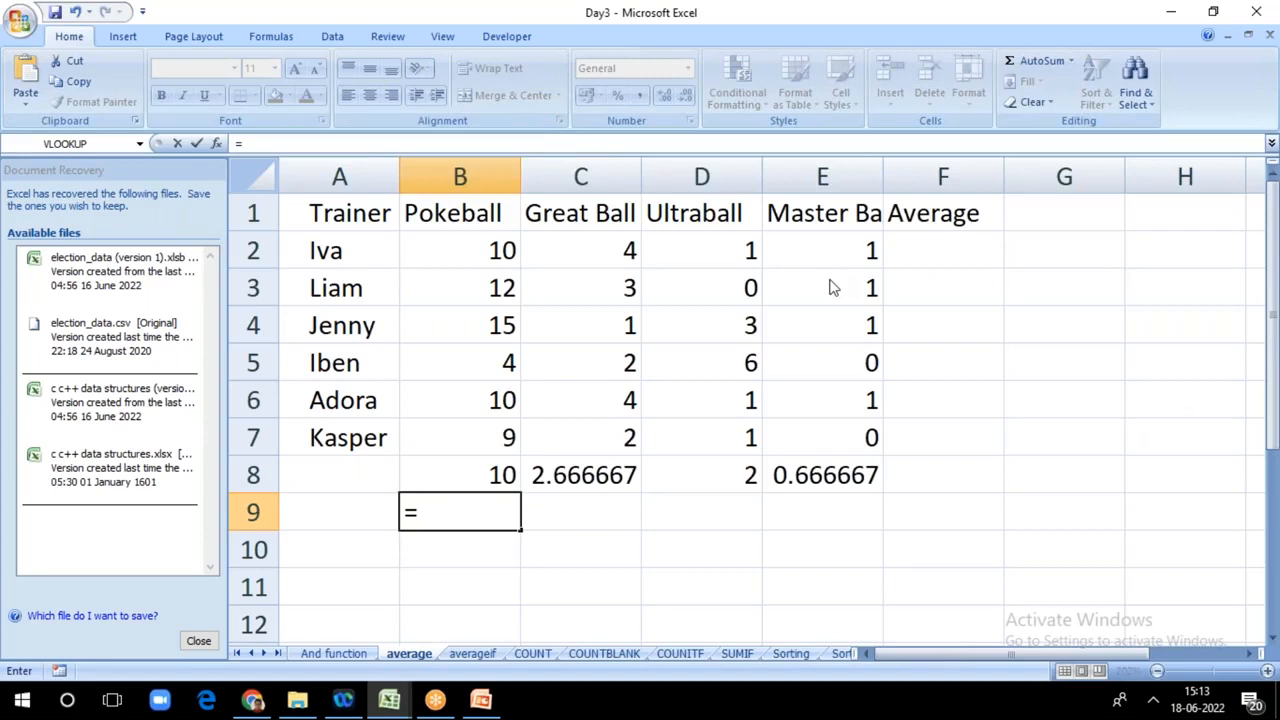
left_click(851, 138)
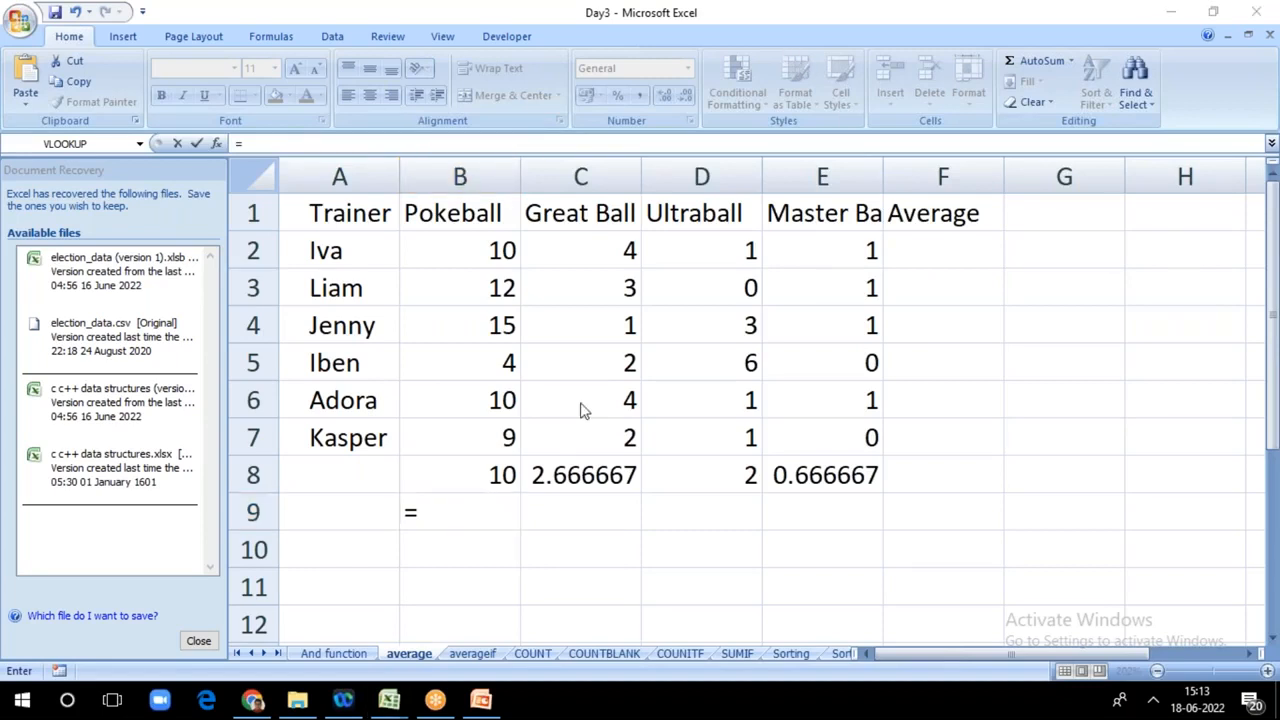
left_click(456, 508)
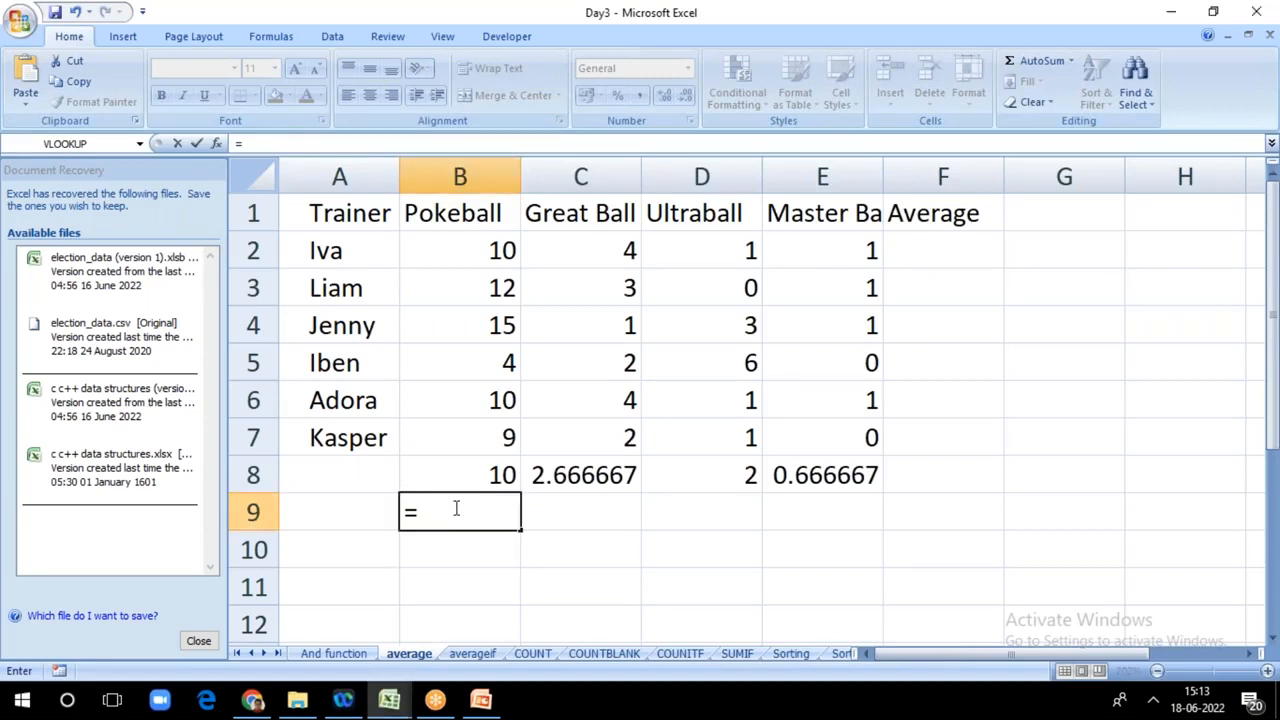
type("ave")
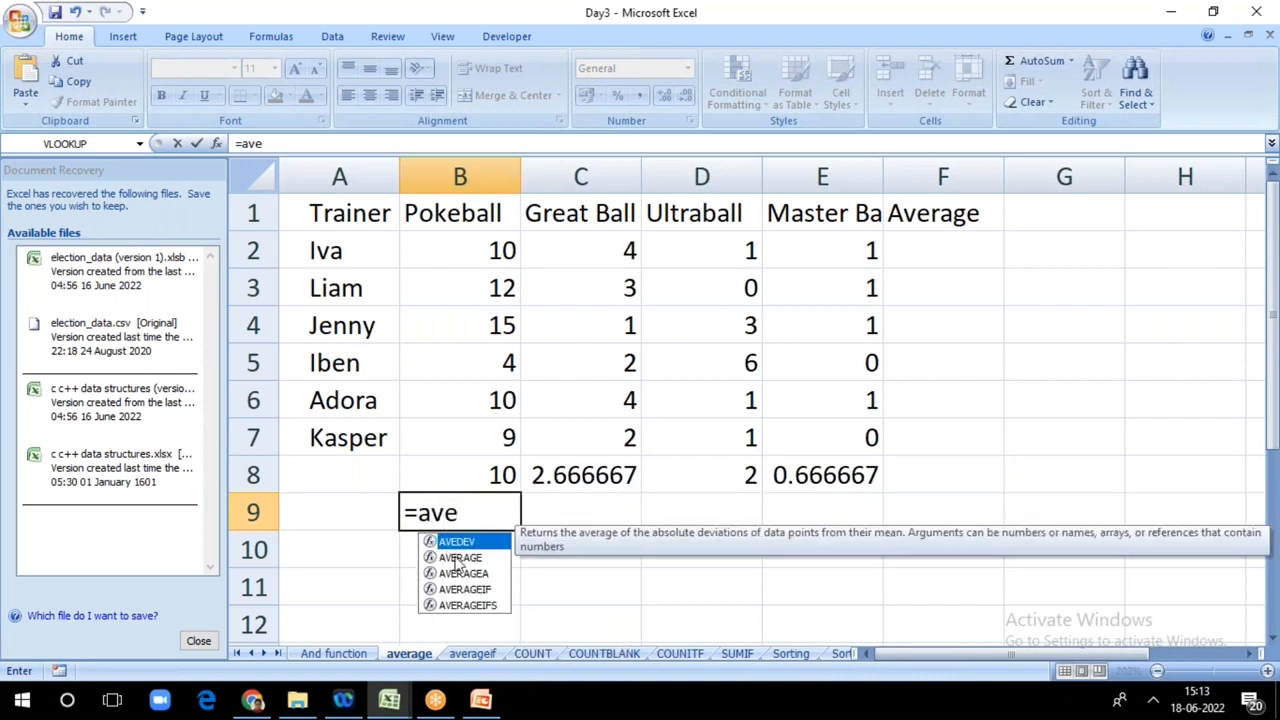
double_click(455, 556)
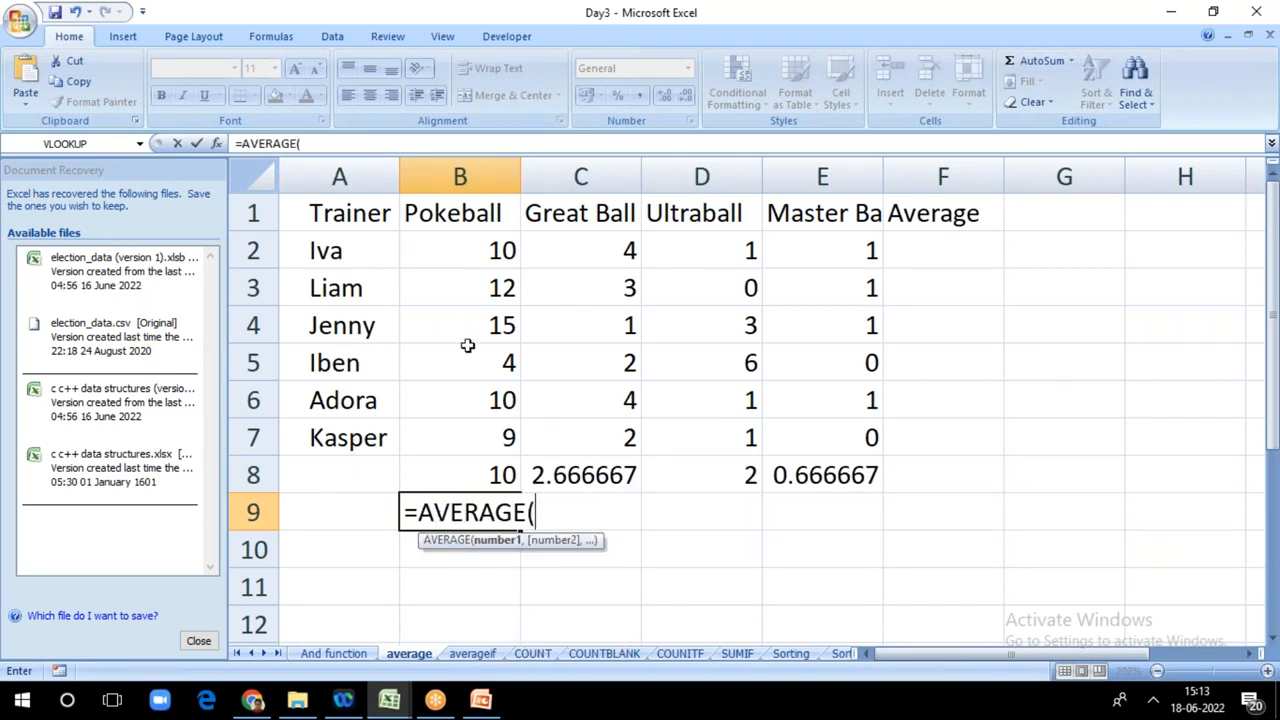
left_click(468, 243)
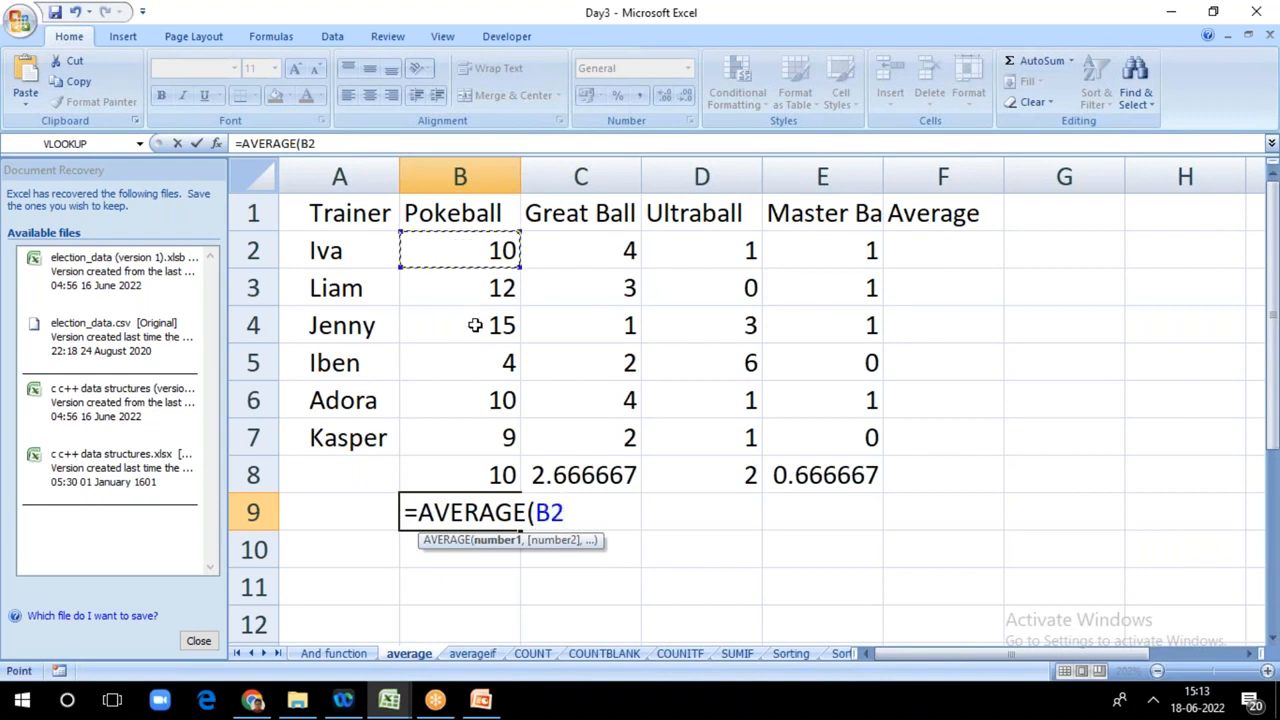
key("F8")
left_click(478, 437)
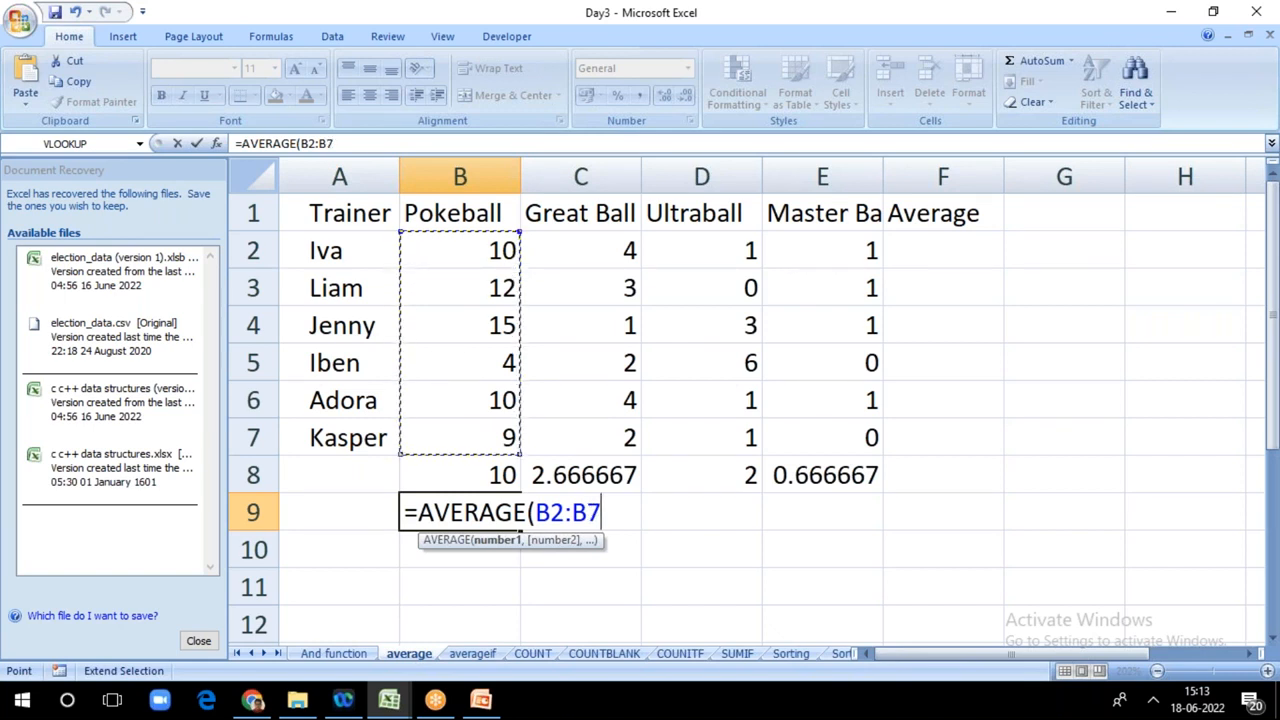
type(")")
key("Return")
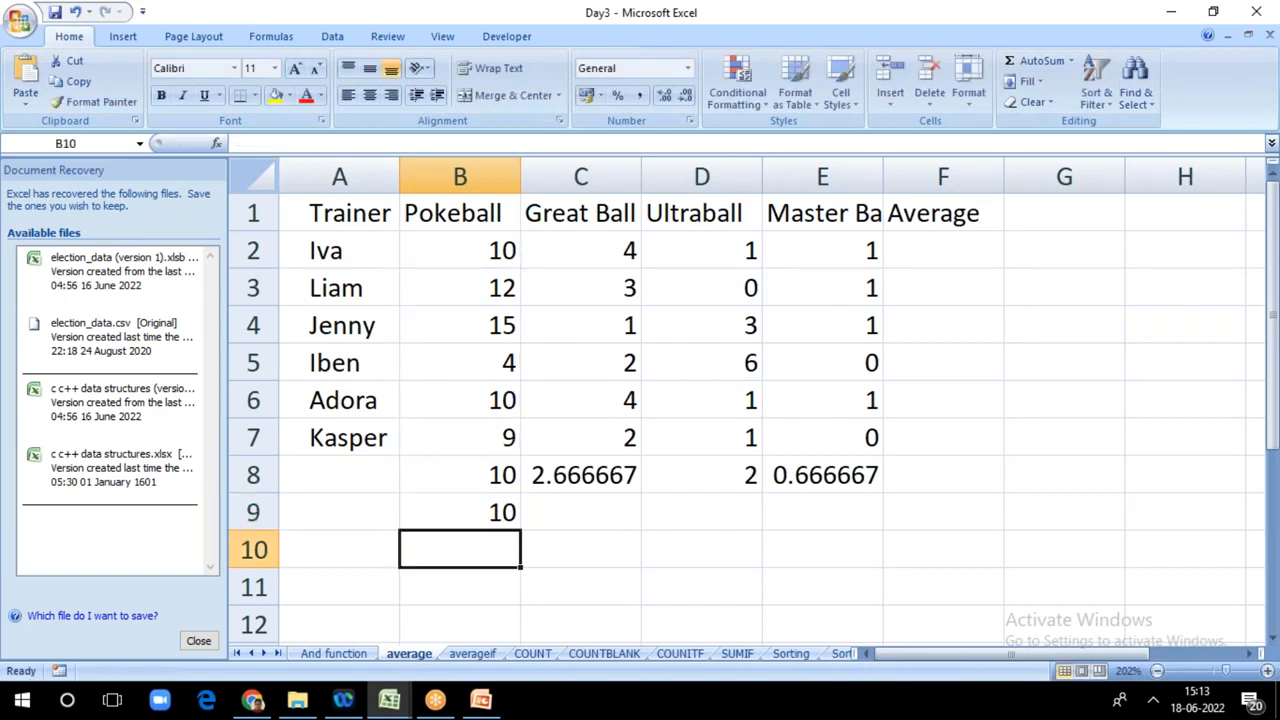
left_click(470, 505)
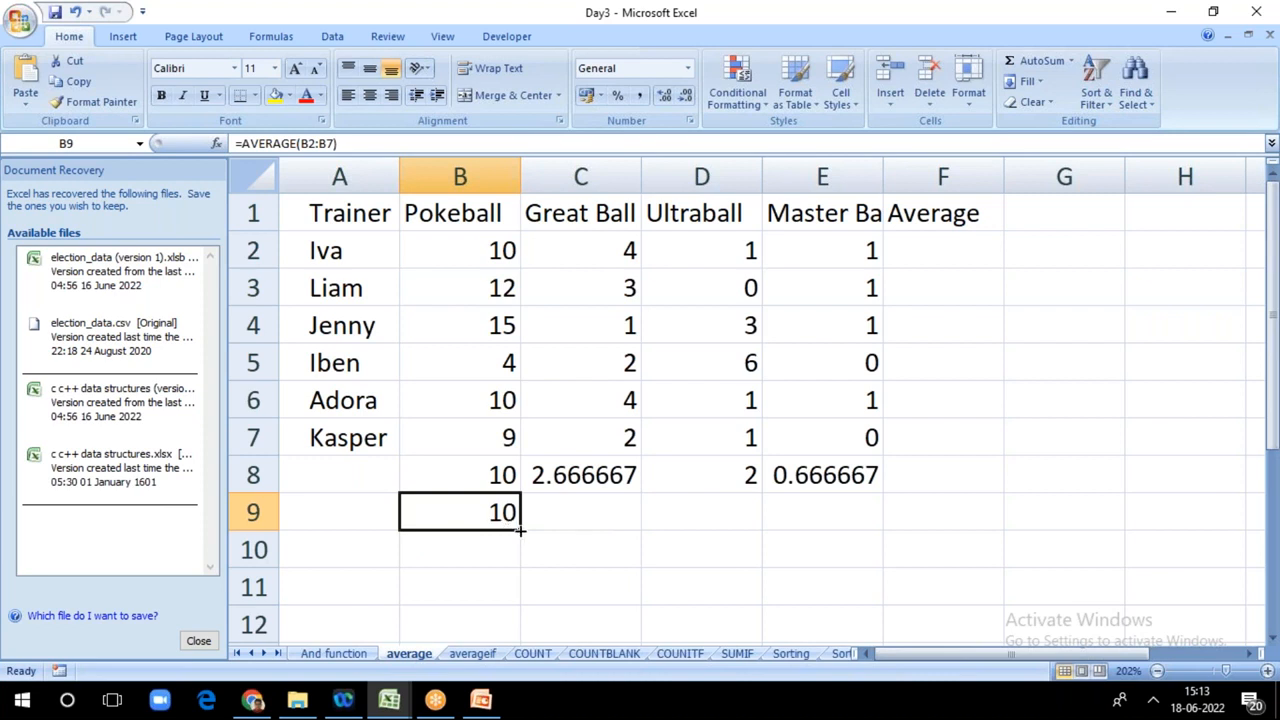
left_click_drag(520, 530, 893, 540)
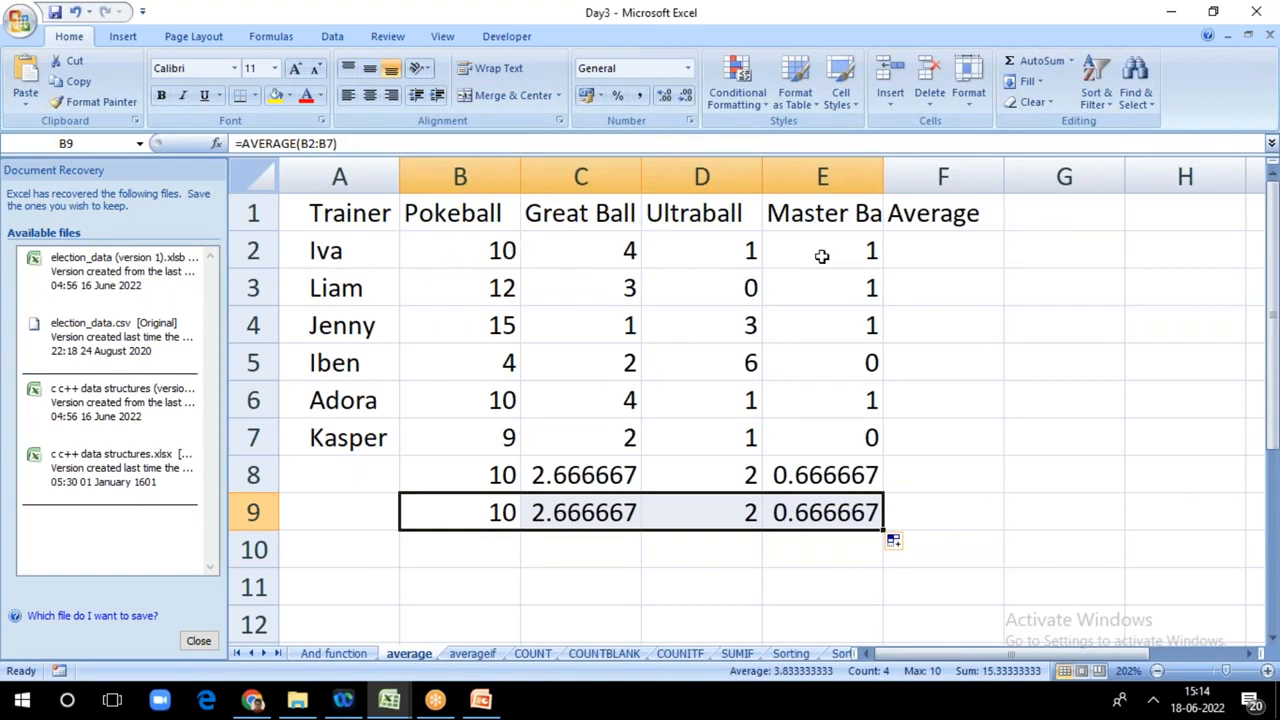
Step: Enter the heading Add in cell G1, beside the Average heading
left_click(952, 248)
left_click(1040, 214)
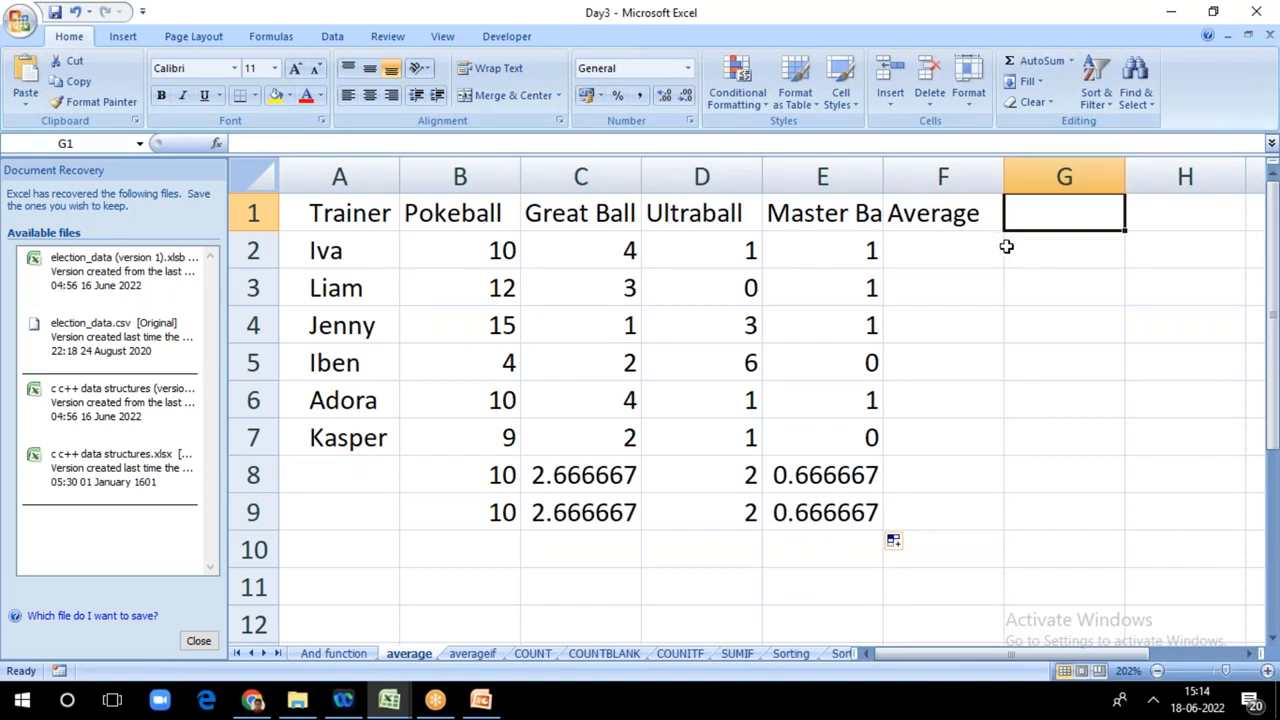
double_click(1042, 221)
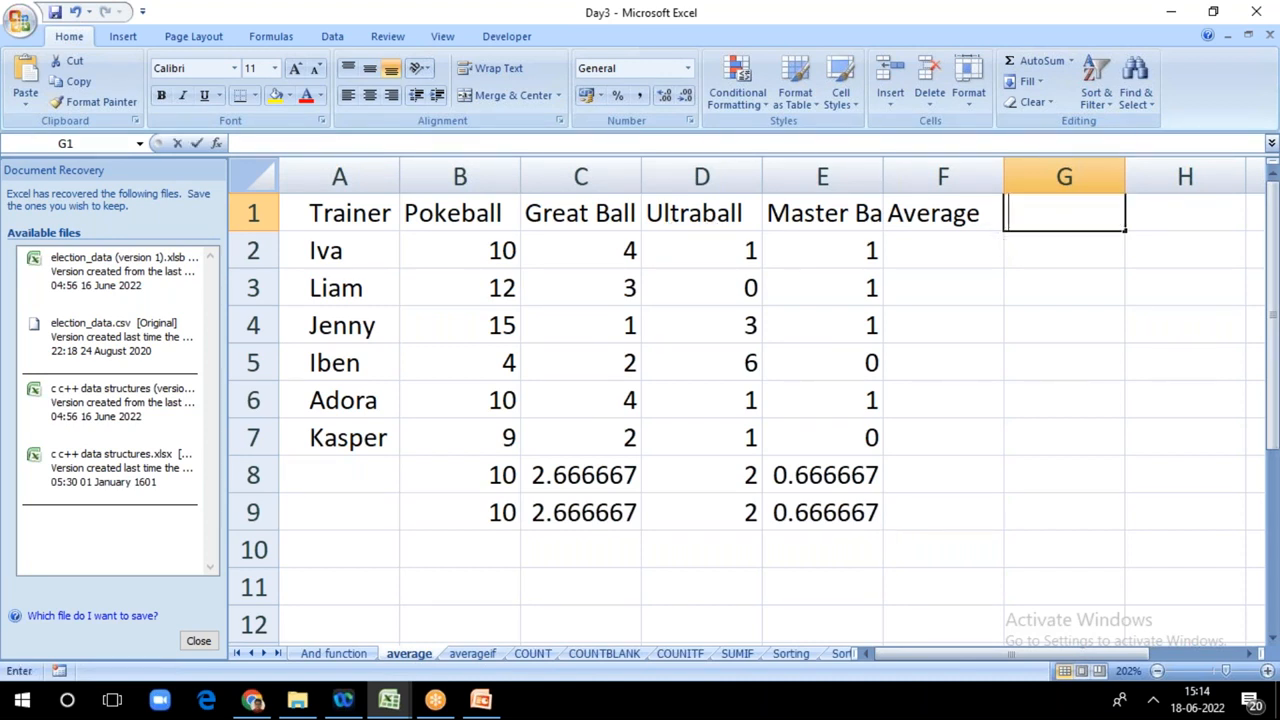
type("Add")
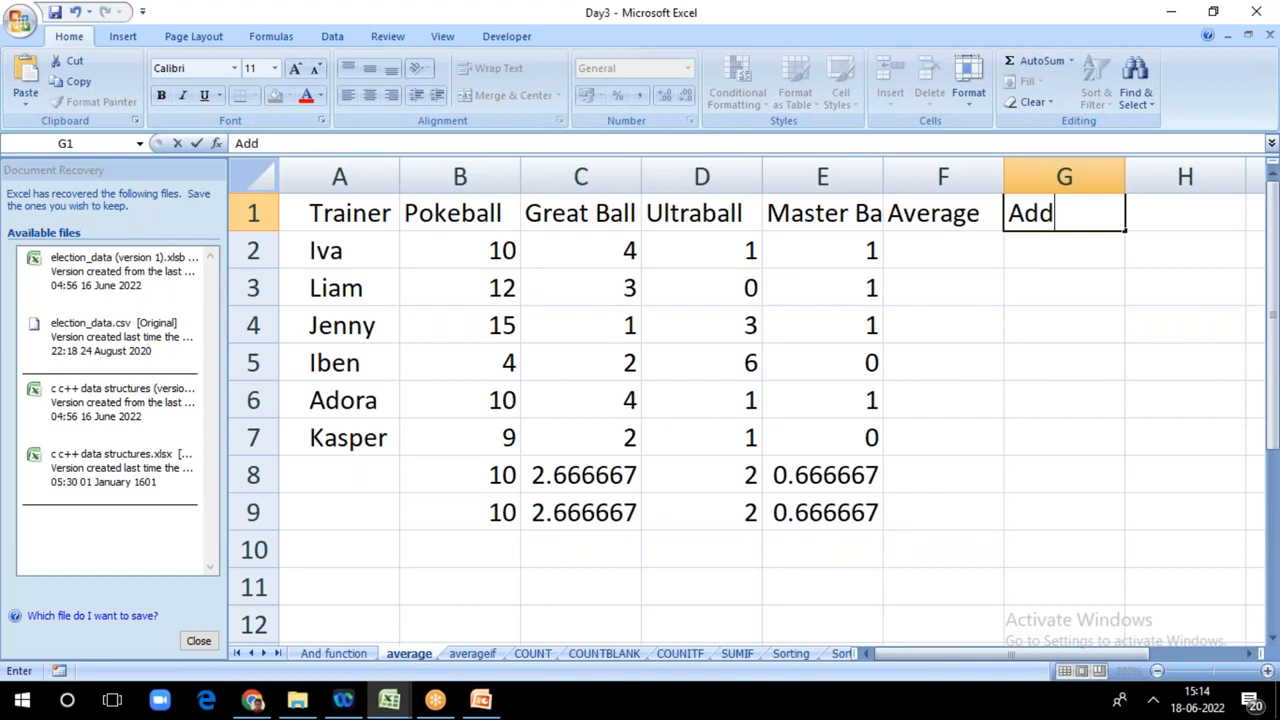
key("Return")
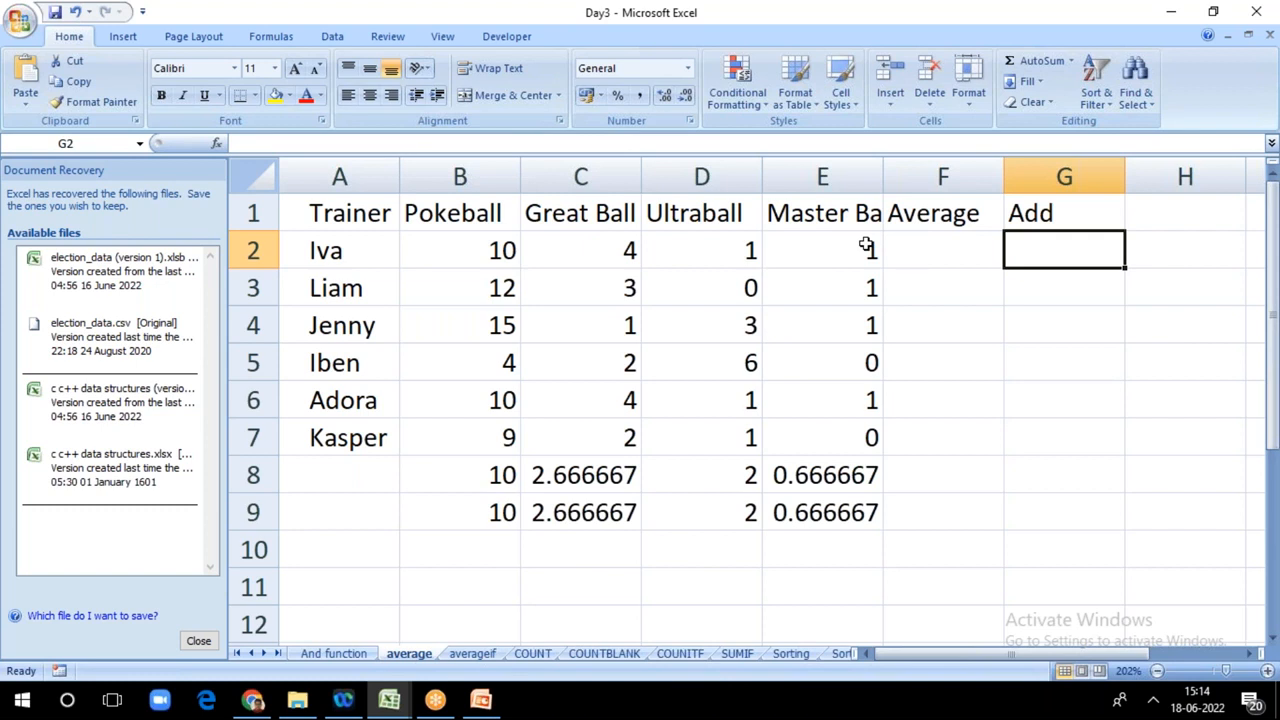
Step: Total the first trainer's balls in G2 with =B2+C2+D2+E2 and copy the formula down to G7
type("=")
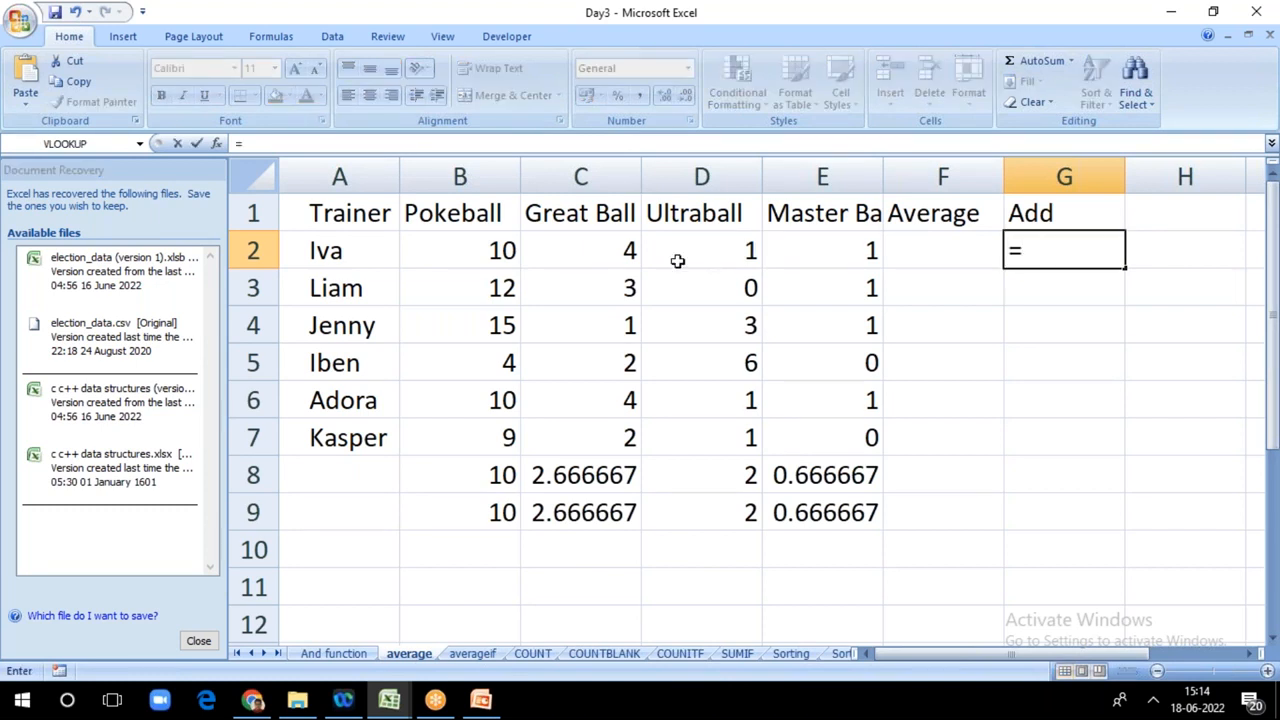
left_click(503, 250)
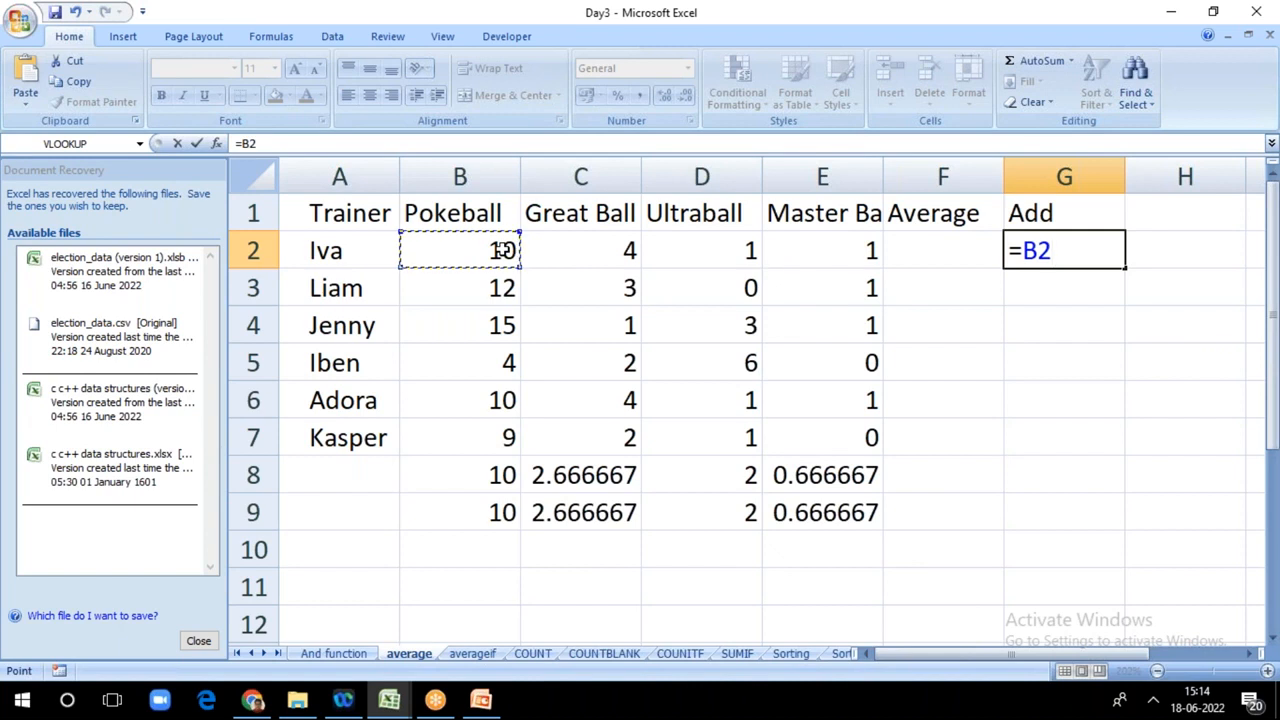
type("+")
left_click(577, 254)
type("+")
left_click(700, 253)
type("+")
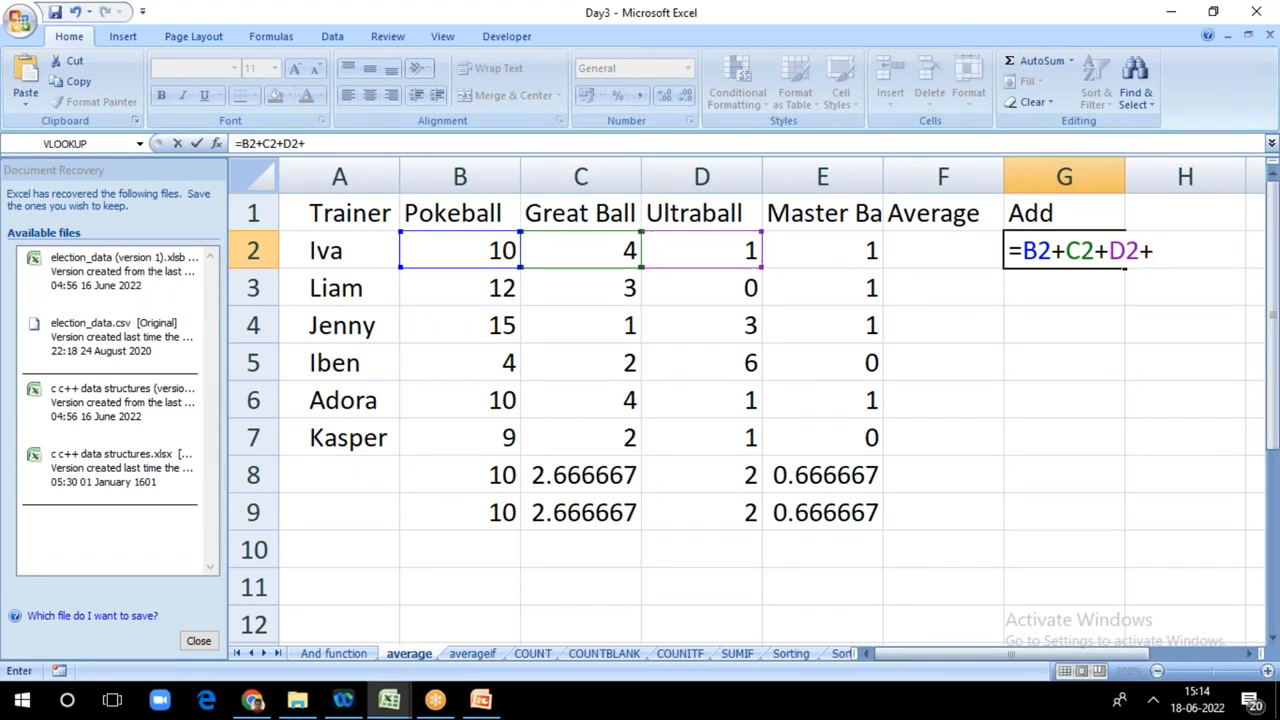
left_click(822, 249)
key("Return")
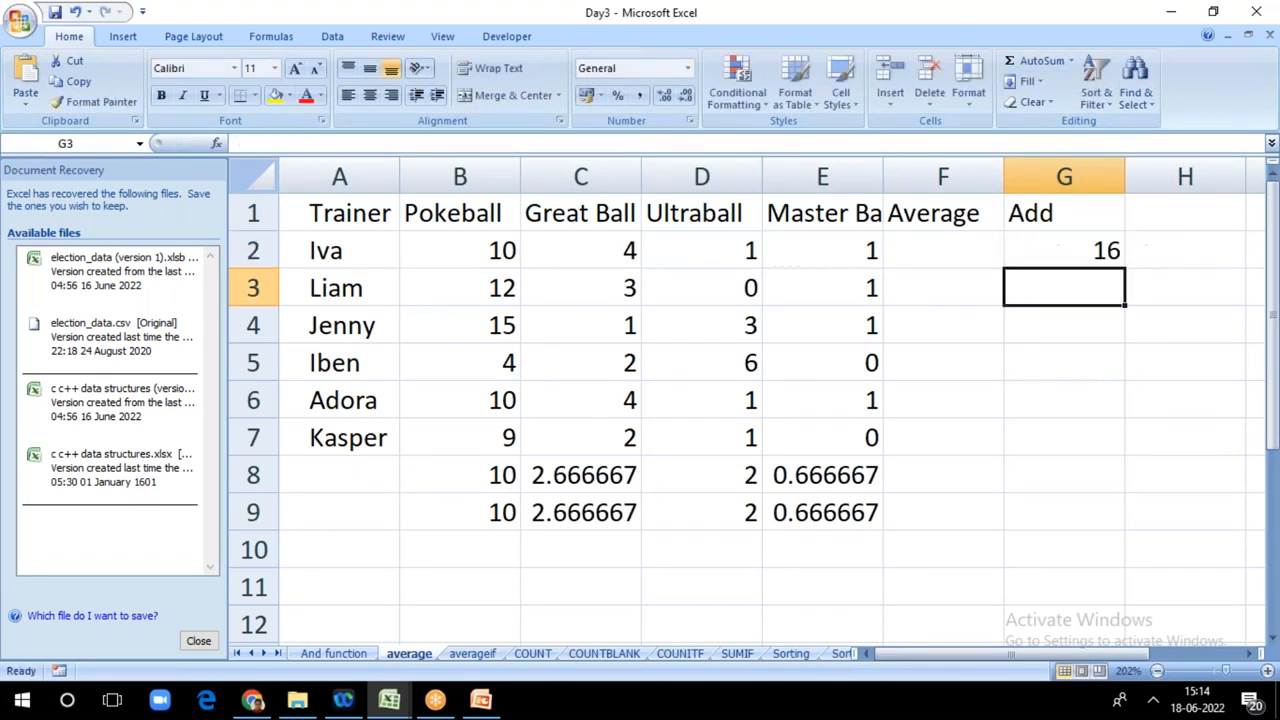
left_click(1104, 254)
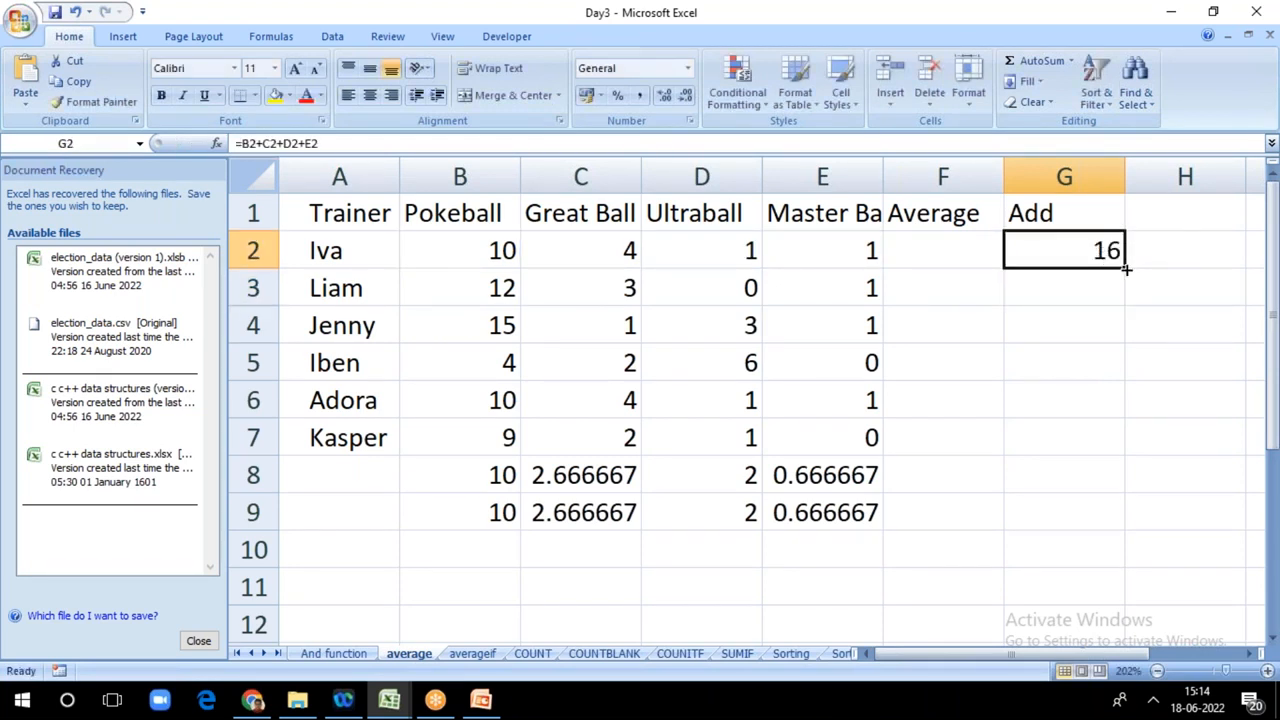
left_click_drag(1127, 268, 1146, 452)
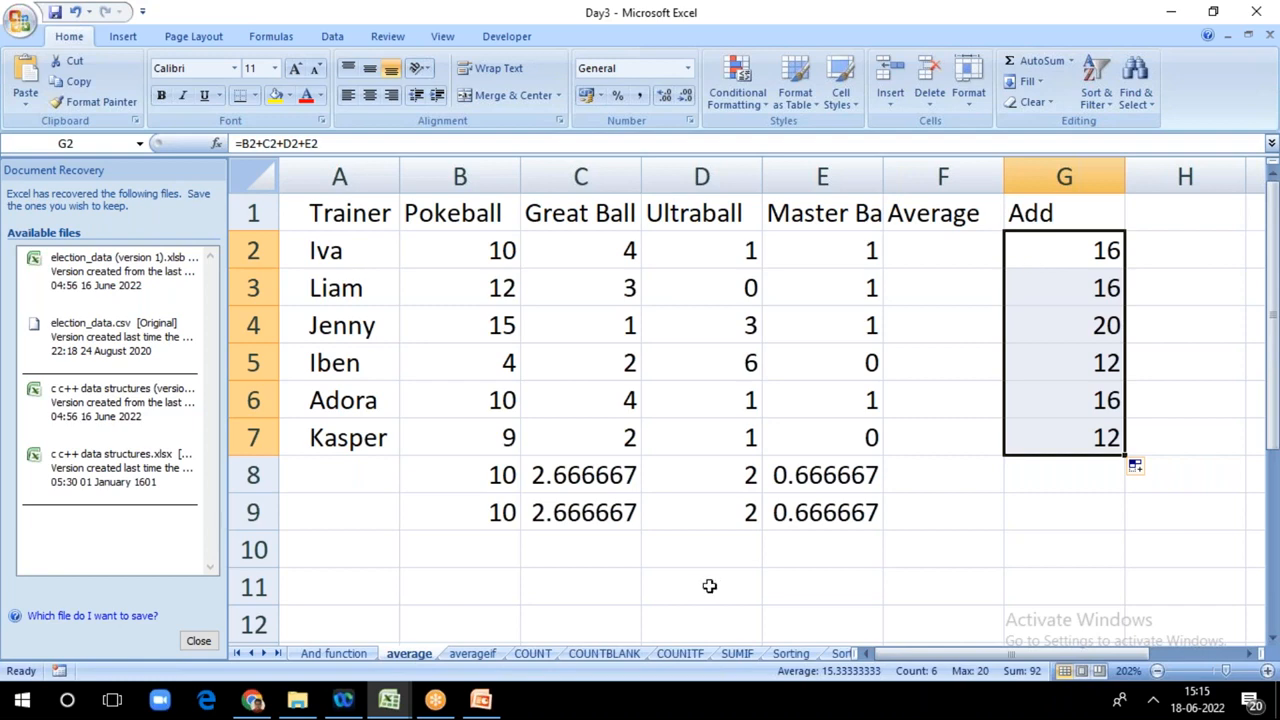
Step: Switch to the PowerPoint presentation and show slide 4, Various Functions/Rules
left_click(481, 703)
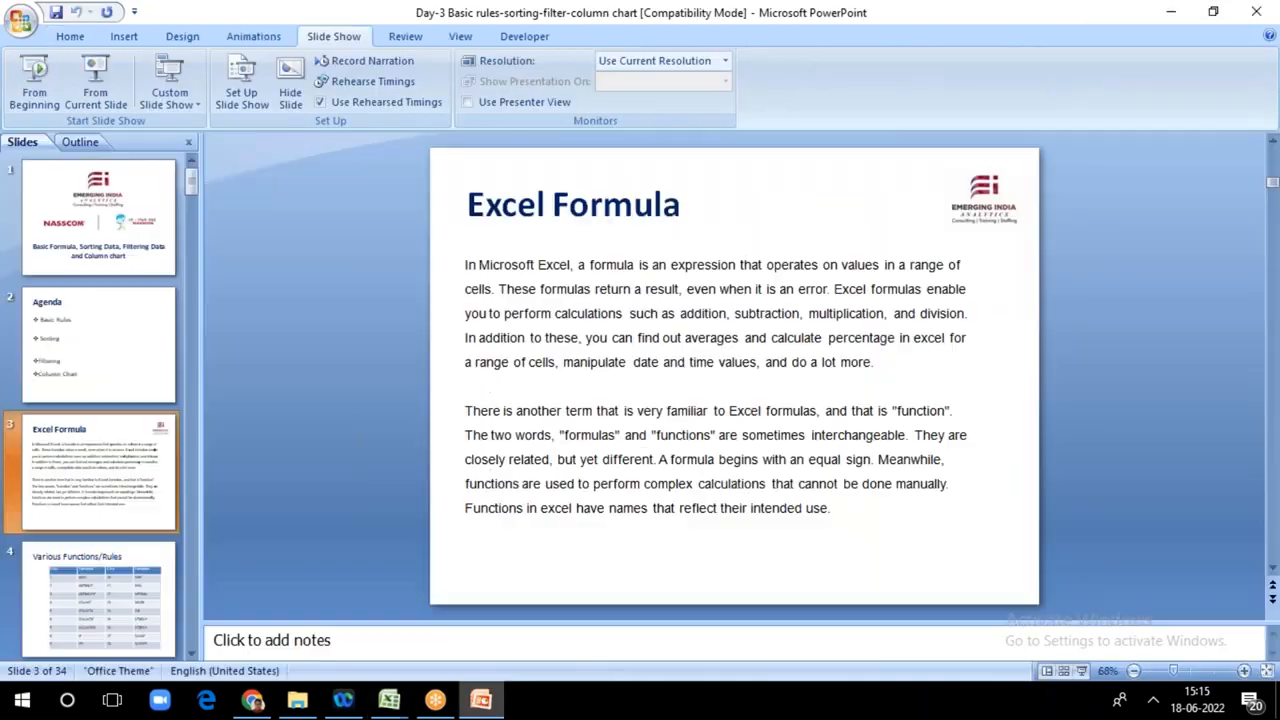
left_click(105, 608)
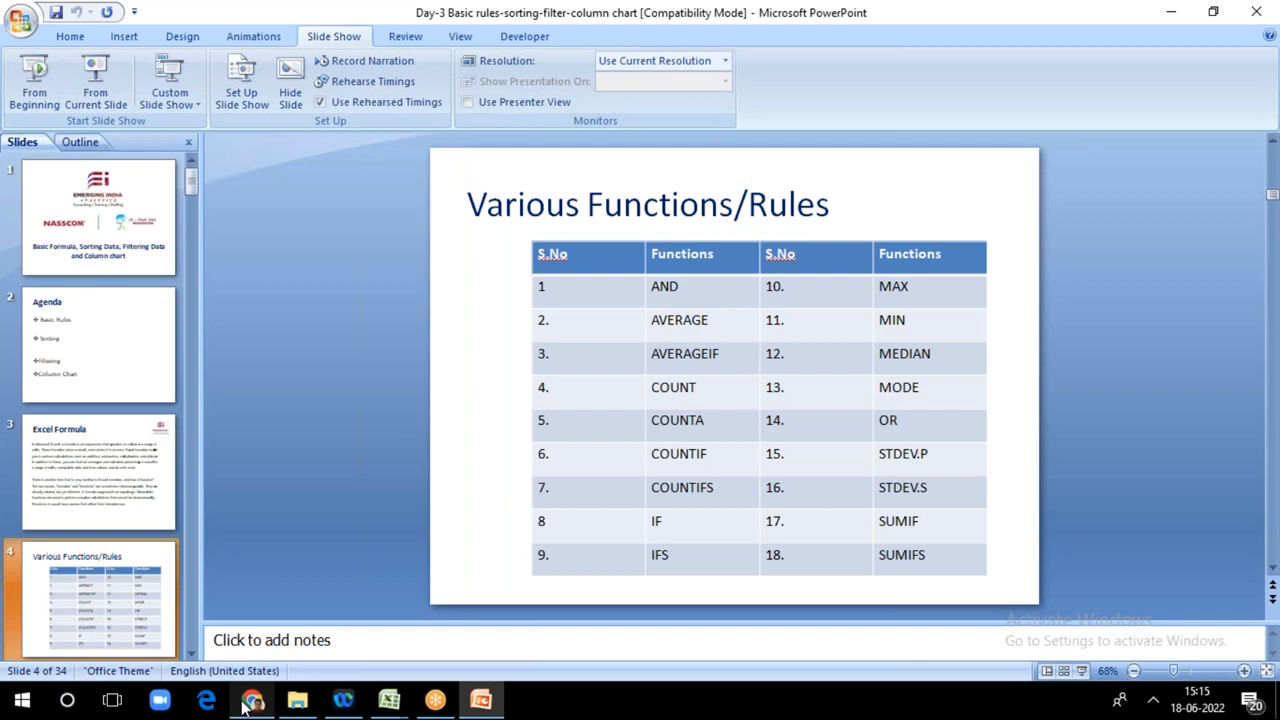
Step: Return to the Day3 workbook in Excel and autofit columns A and B on the And function sheet
mouse_move(383, 705)
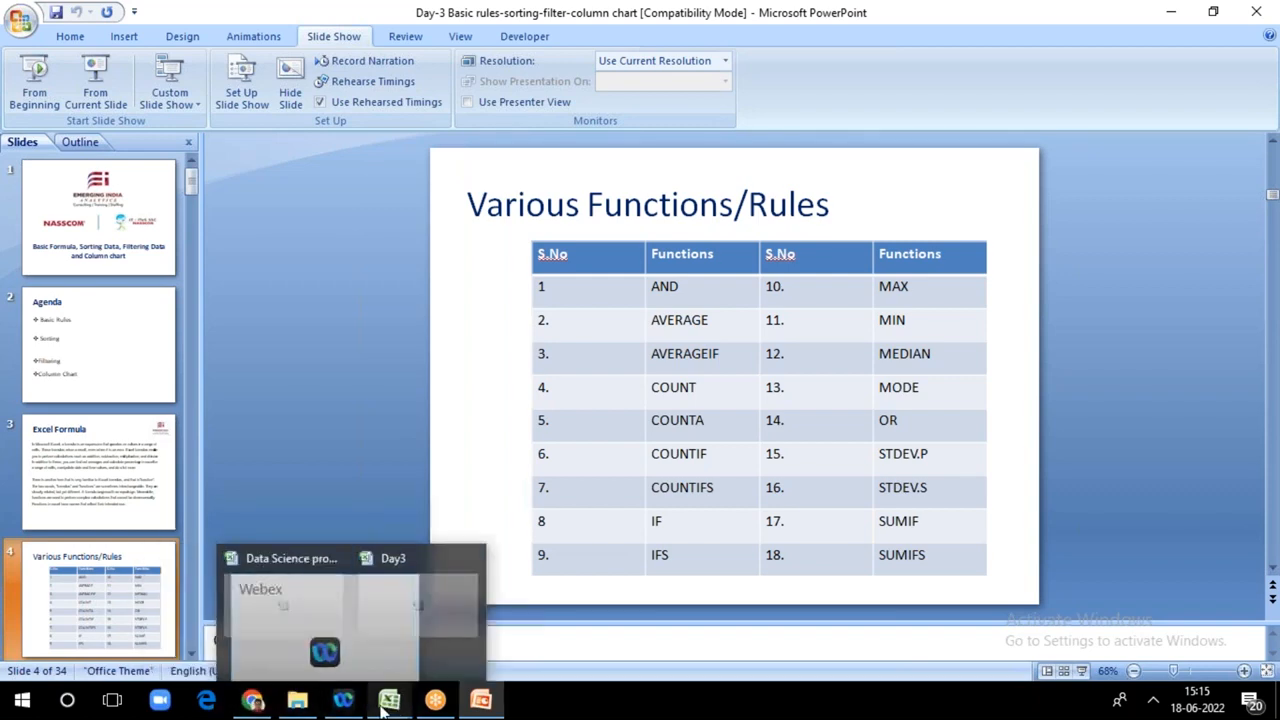
left_click(443, 642)
left_click(340, 653)
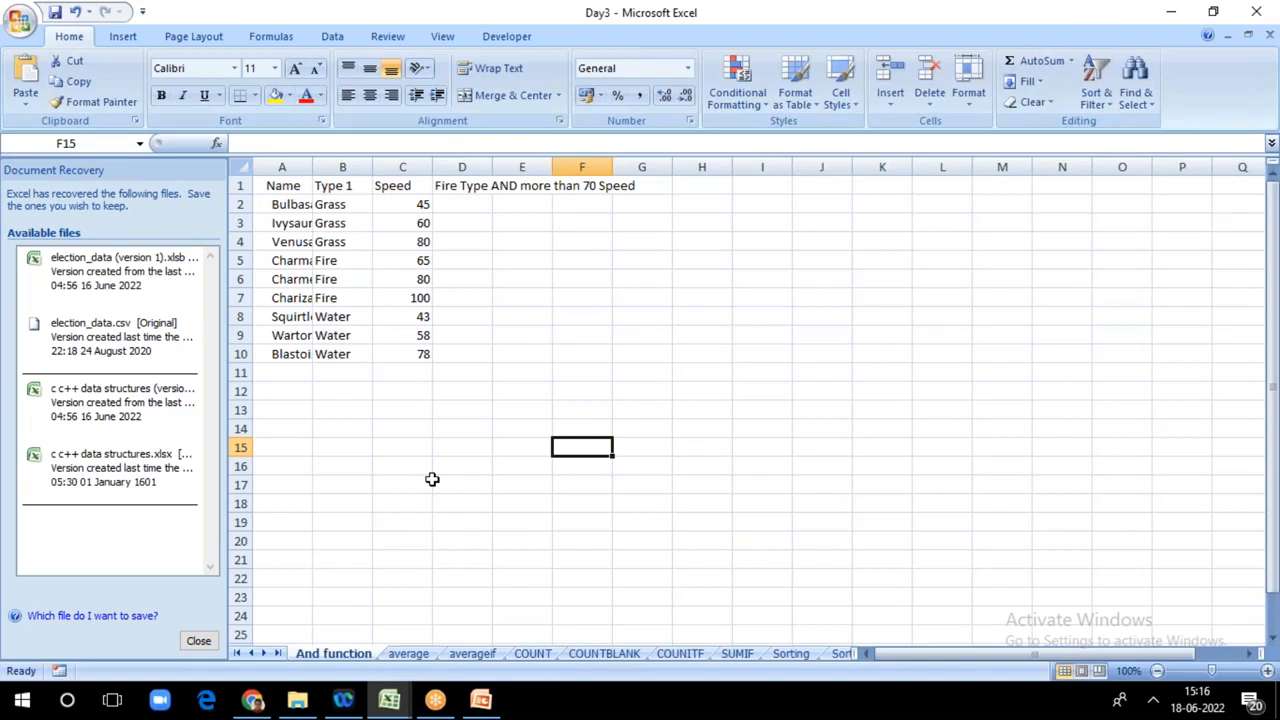
double_click(312, 166)
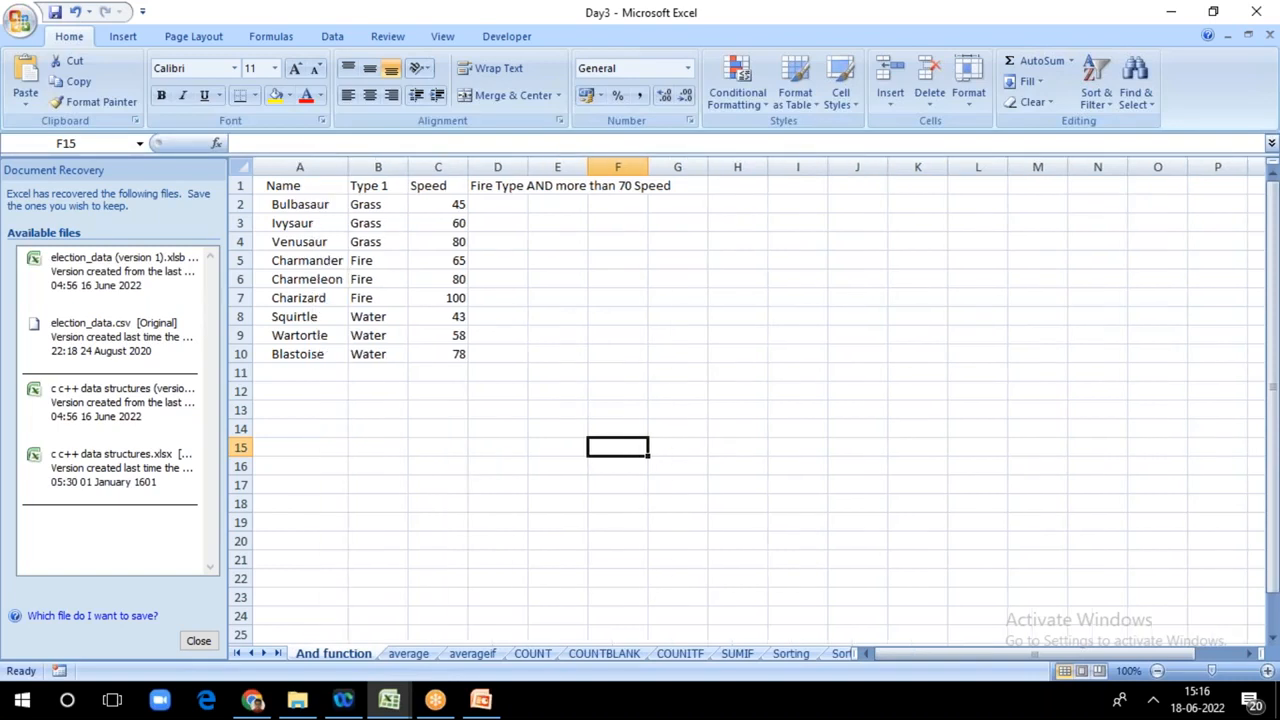
double_click(410, 167)
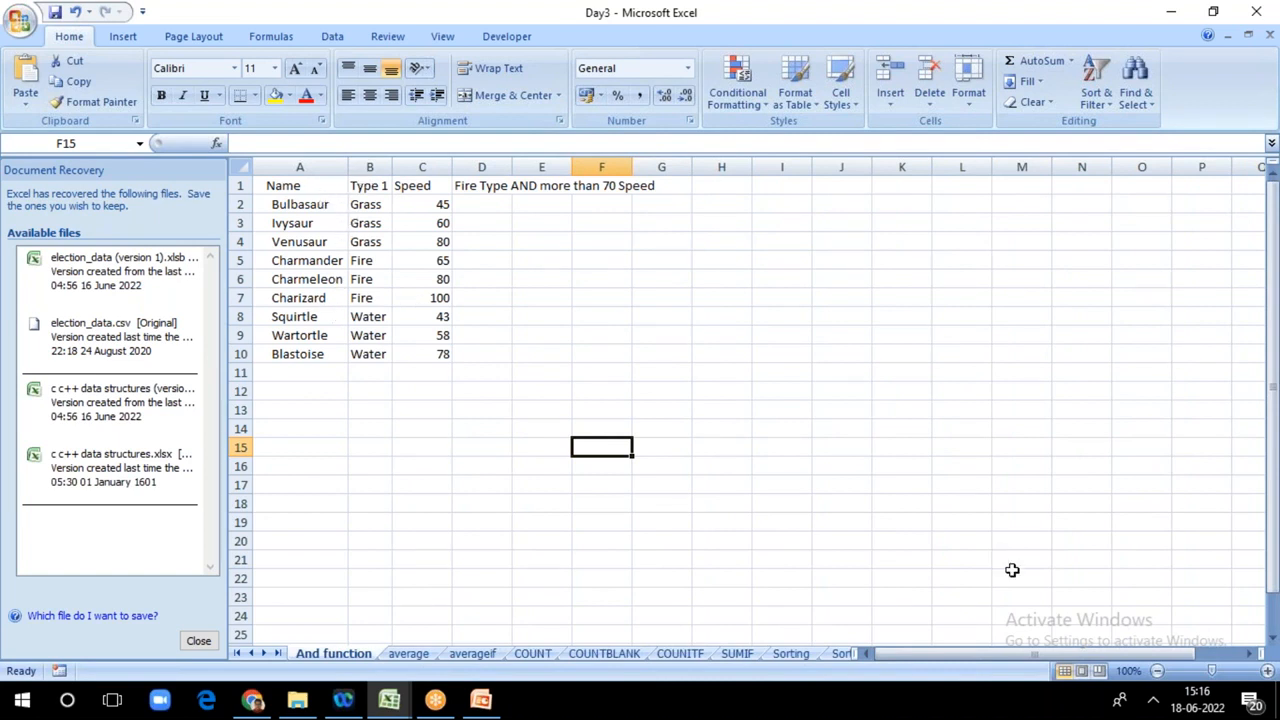
Step: Start an AND function in D2 that refers to B2, the first Pokémon's type, in its first condition
left_click_drag(1211, 670, 1221, 670)
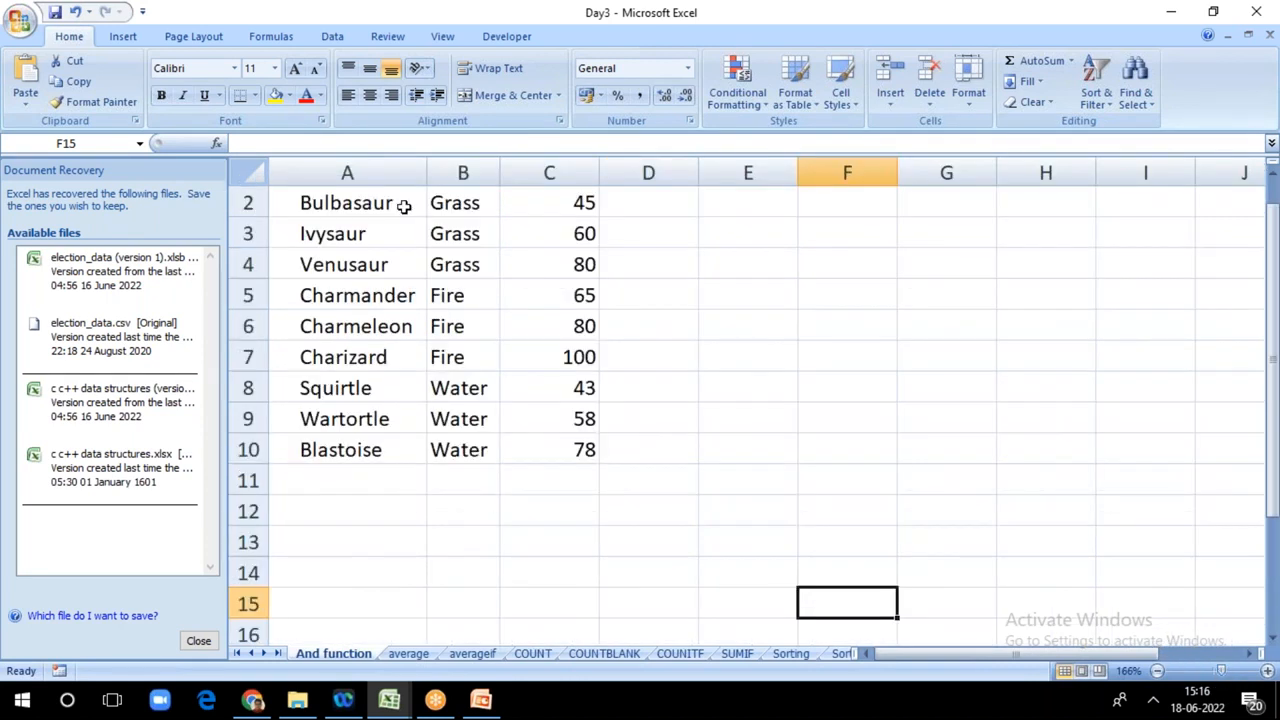
left_click_drag(1274, 427, 1274, 412)
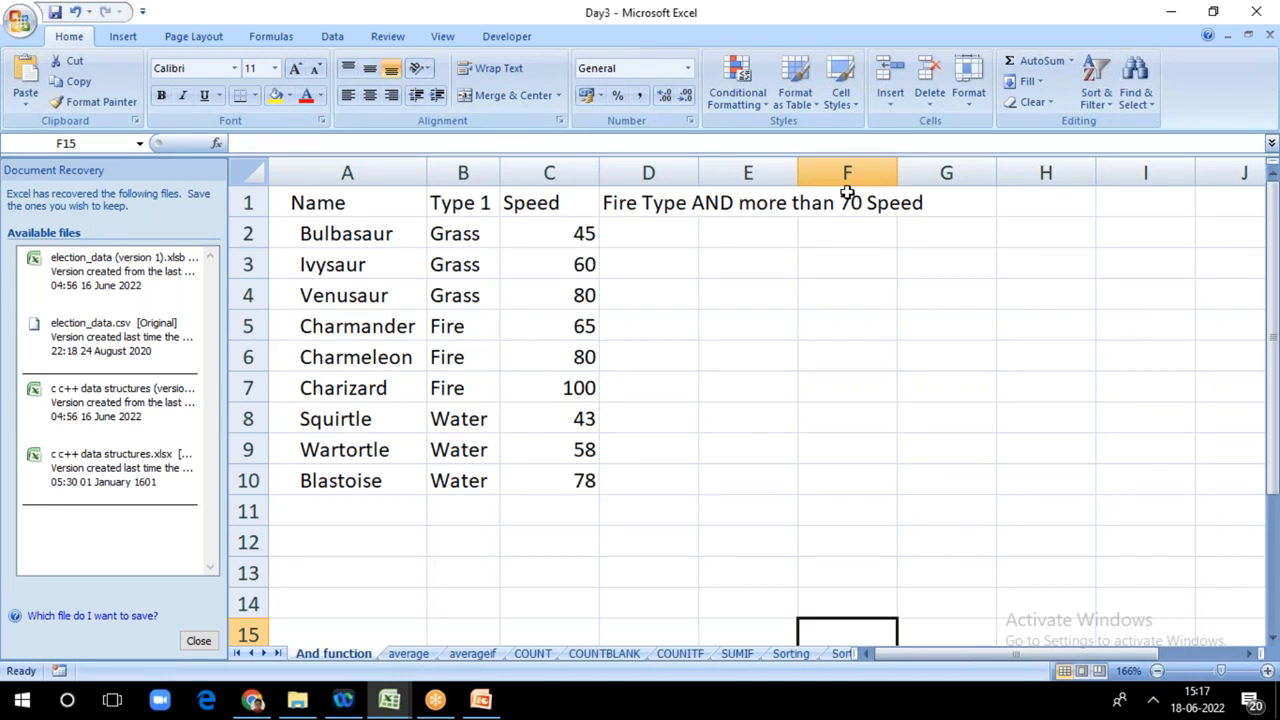
left_click(650, 230)
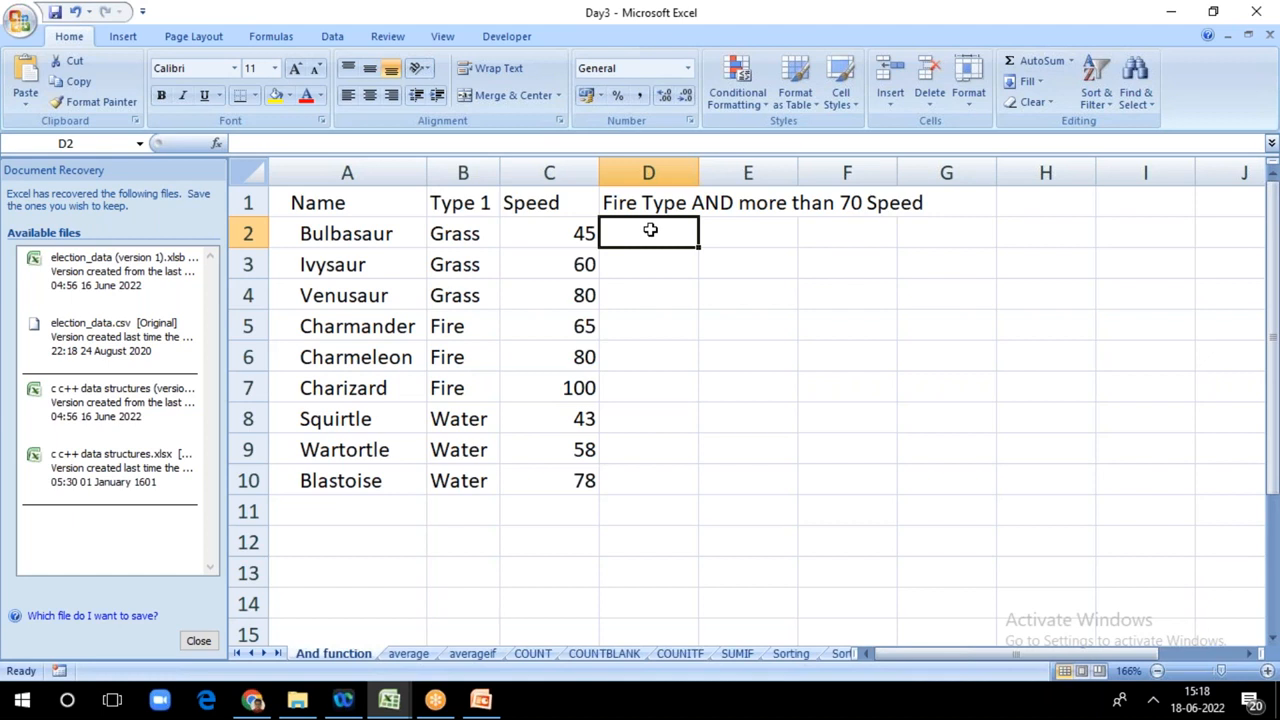
left_click(826, 390)
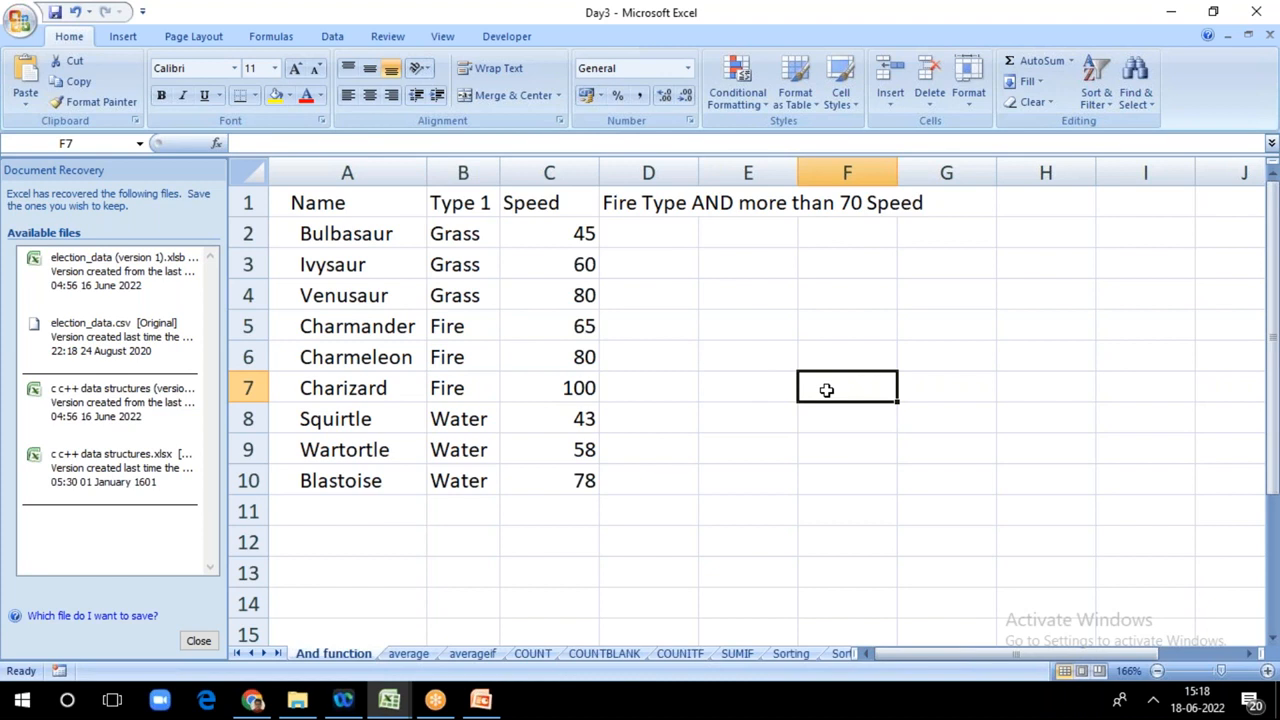
left_click(648, 232)
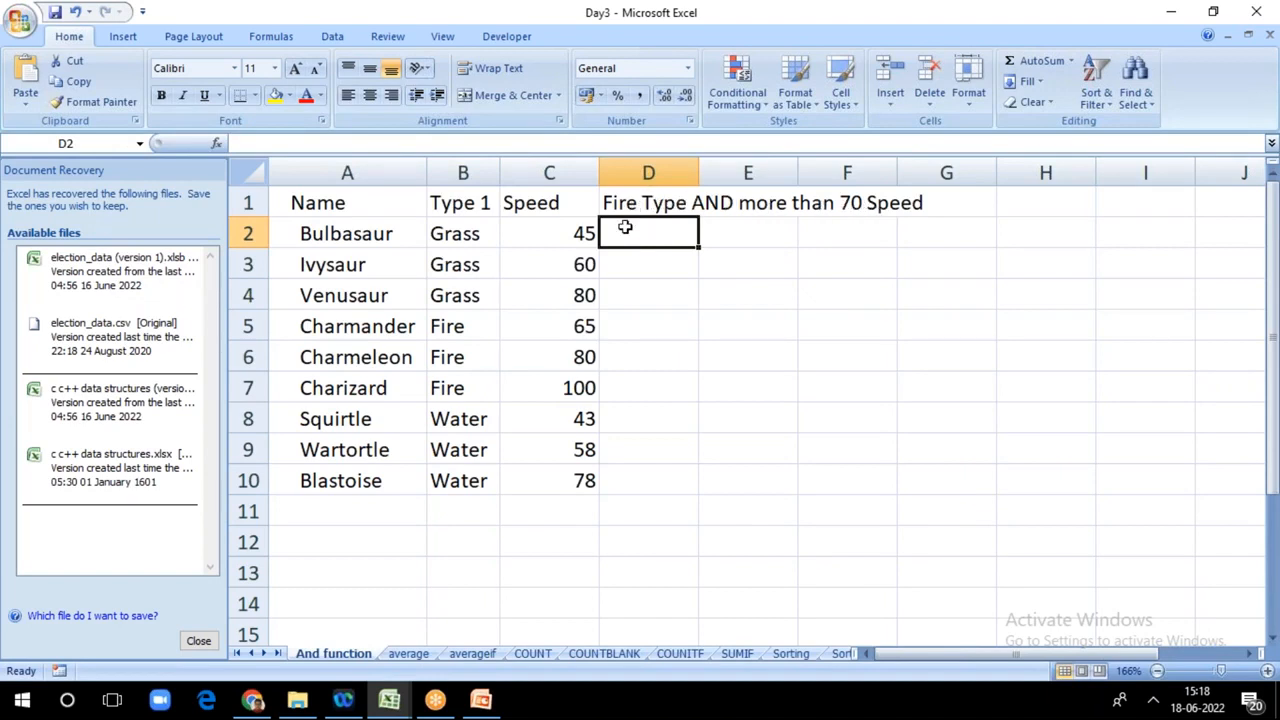
type("=")
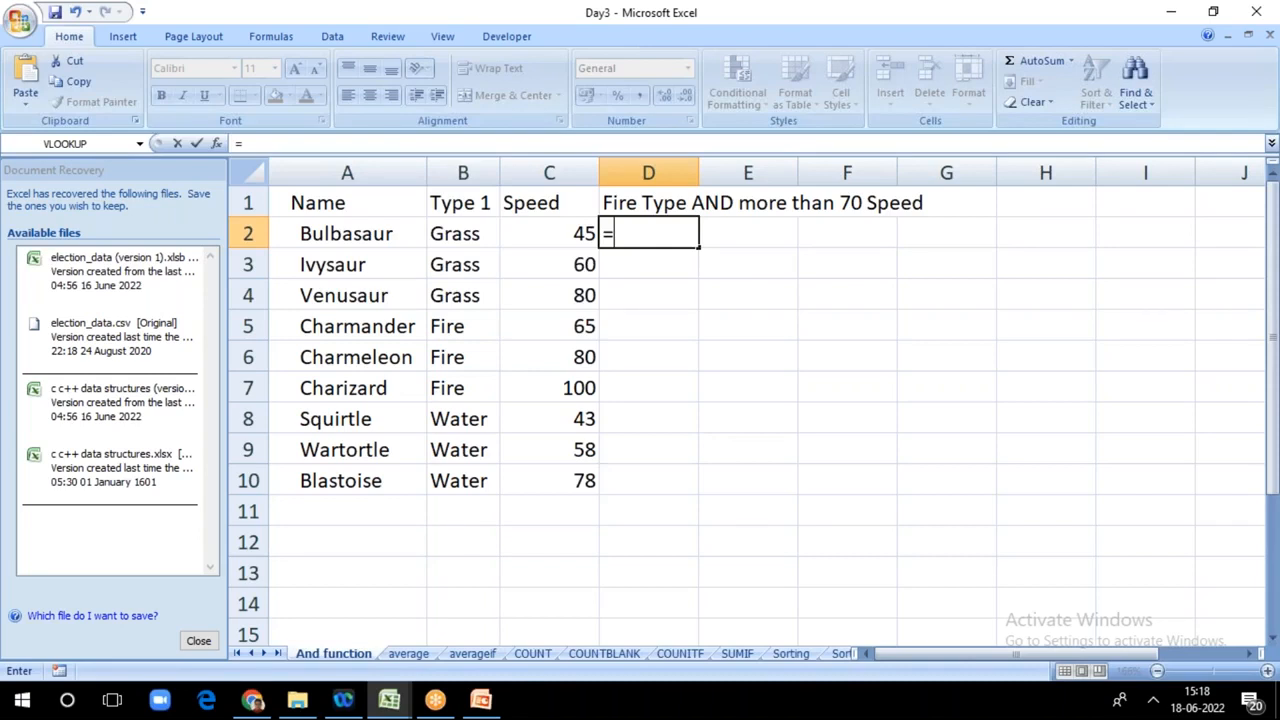
type("an")
key("Tab")
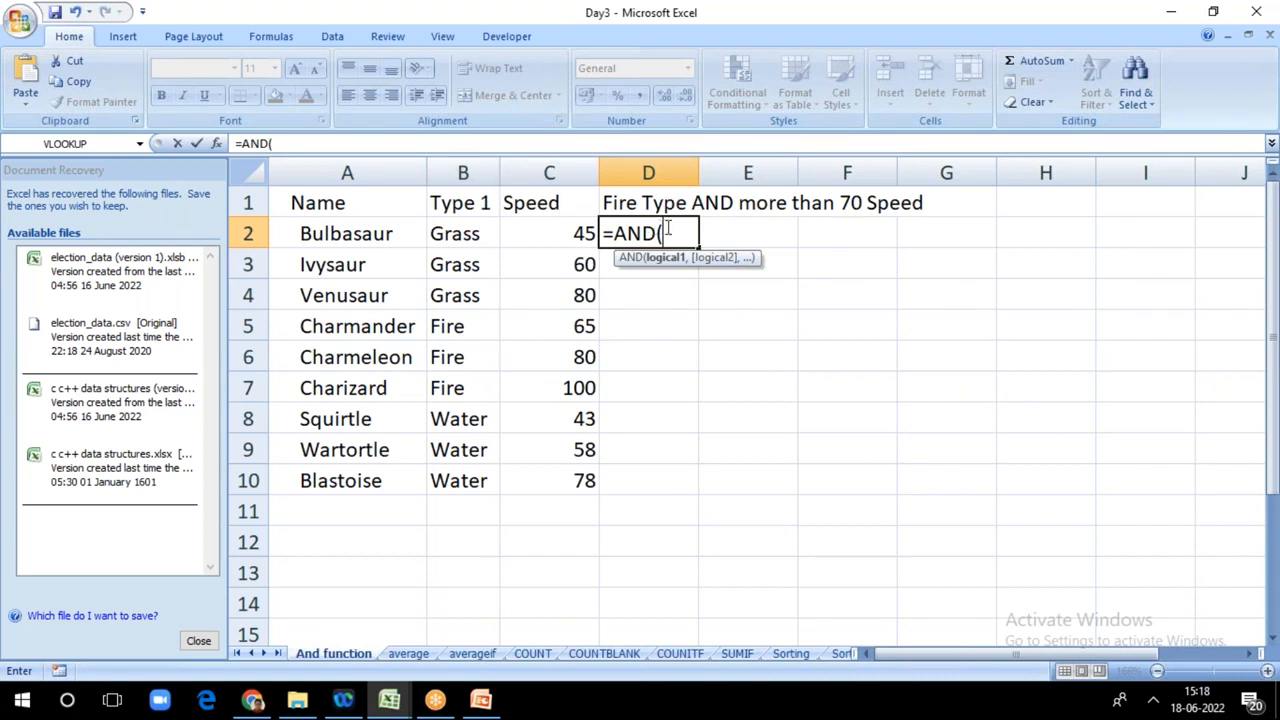
left_click(462, 233)
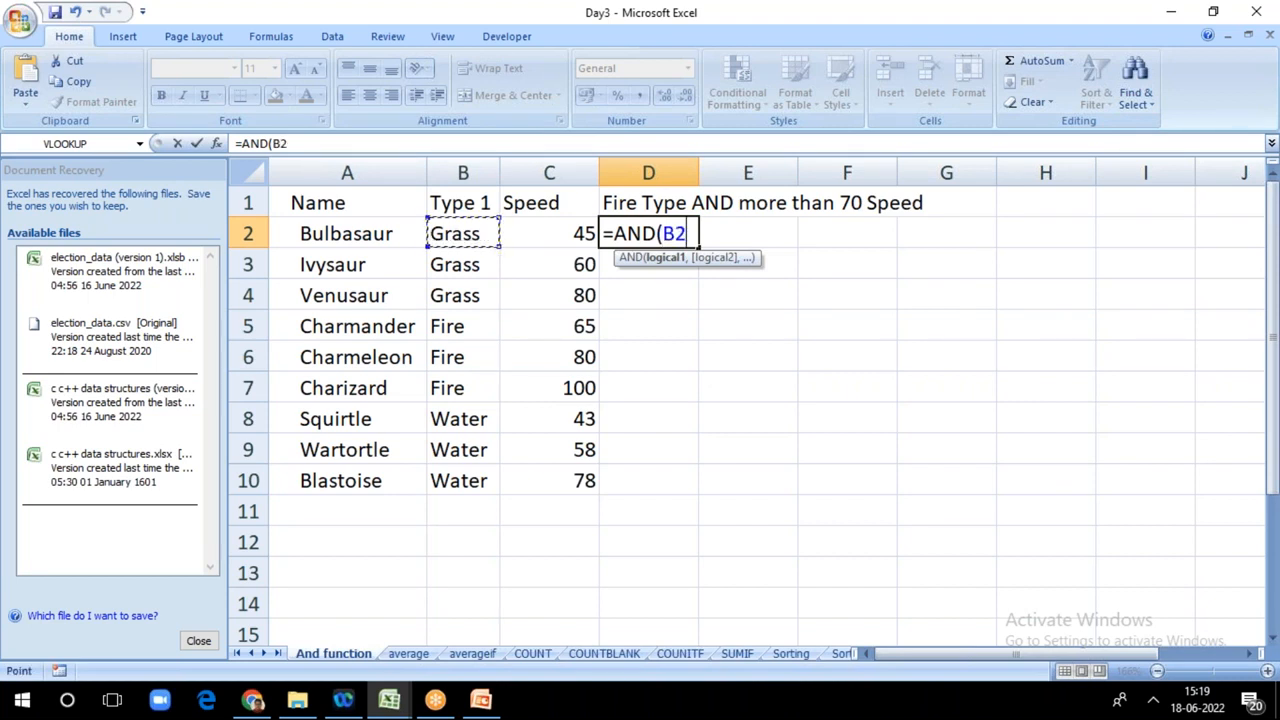
type("=\"Fire")
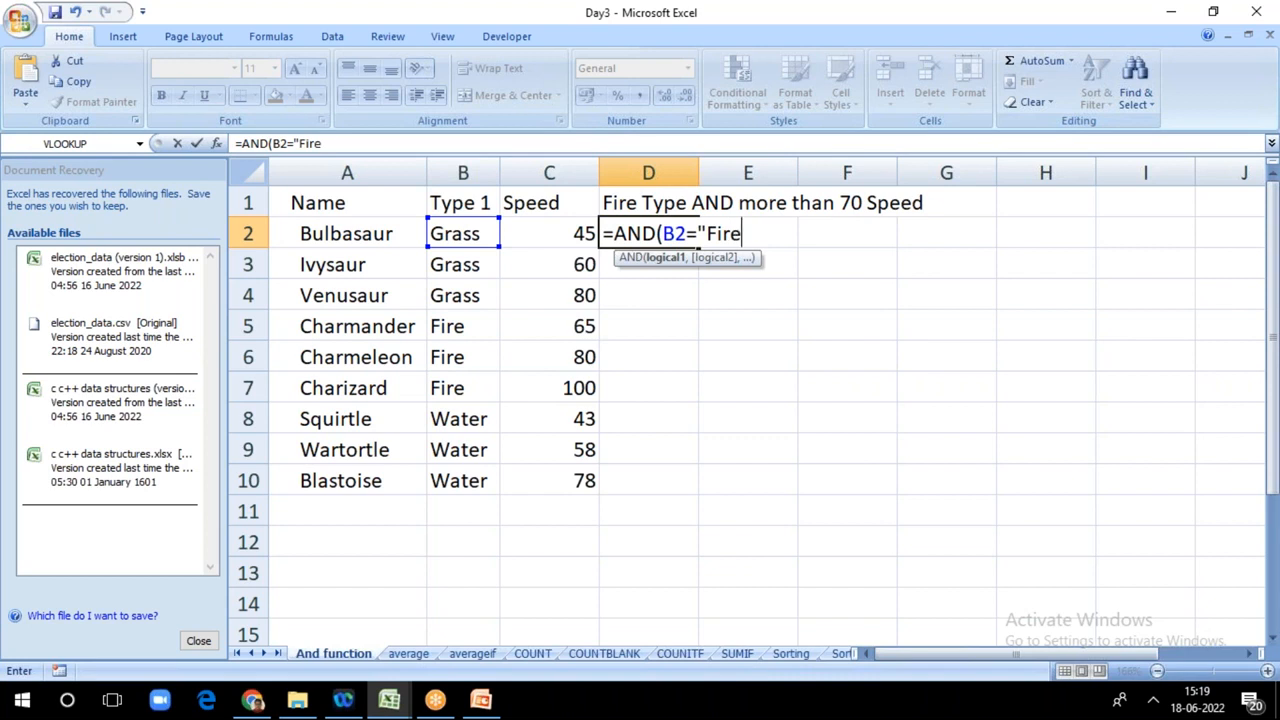
type("\"")
type(";")
key("Return")
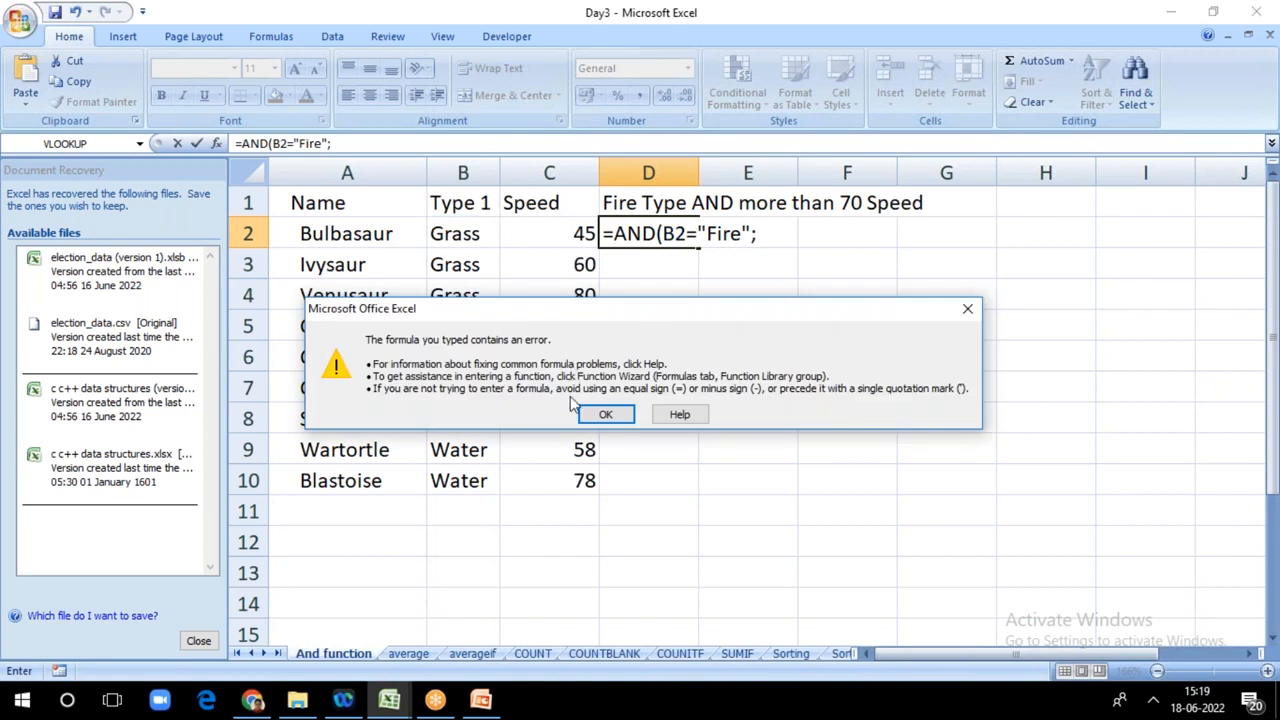
left_click(605, 416)
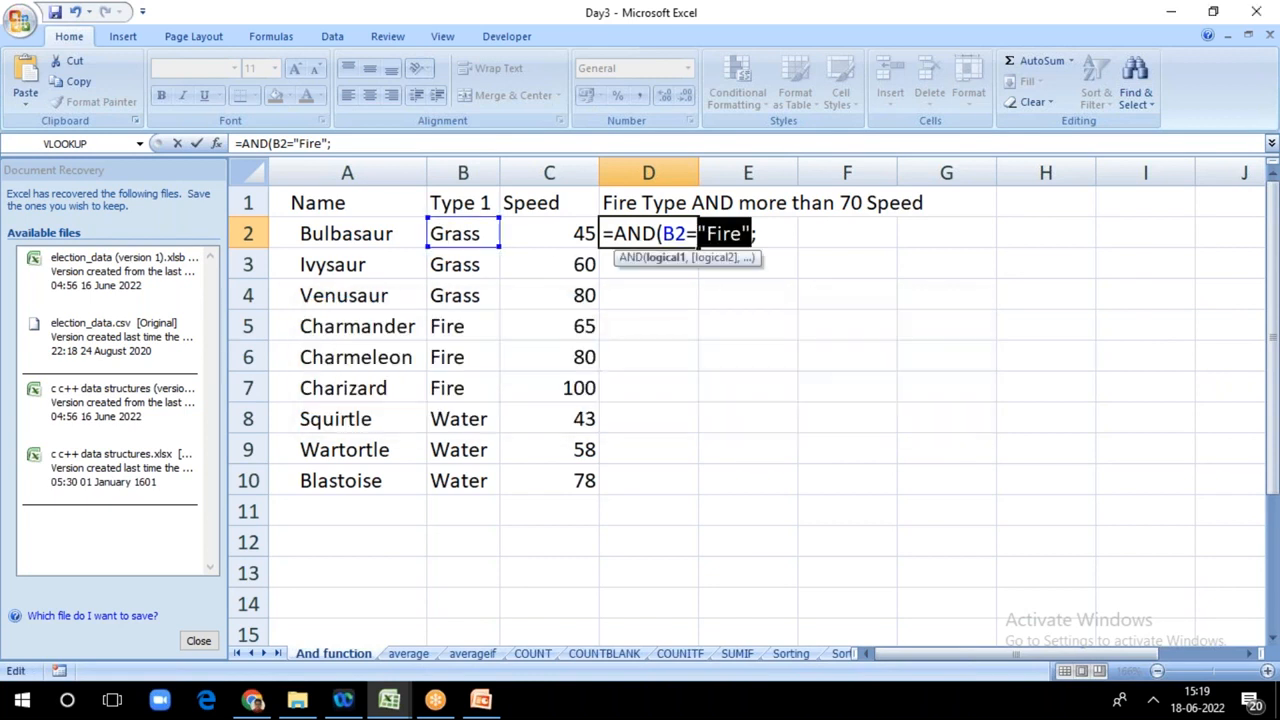
left_click(792, 260)
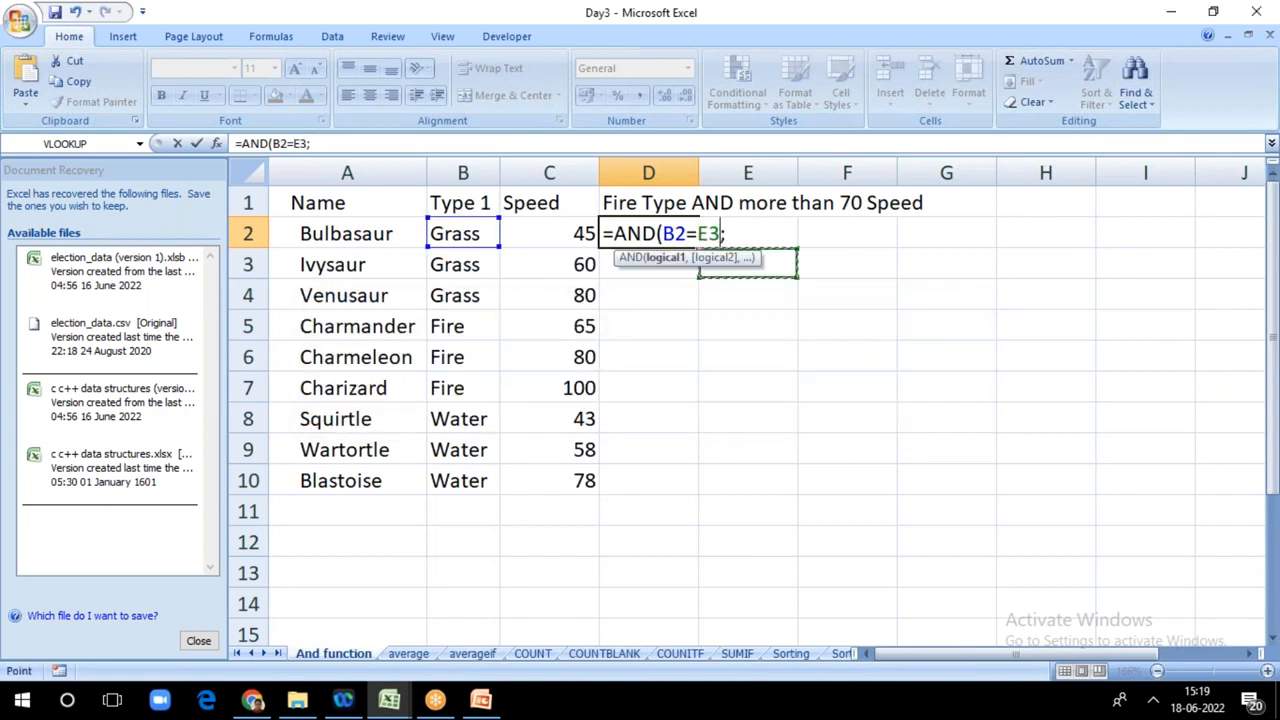
left_click(709, 167)
type(";")
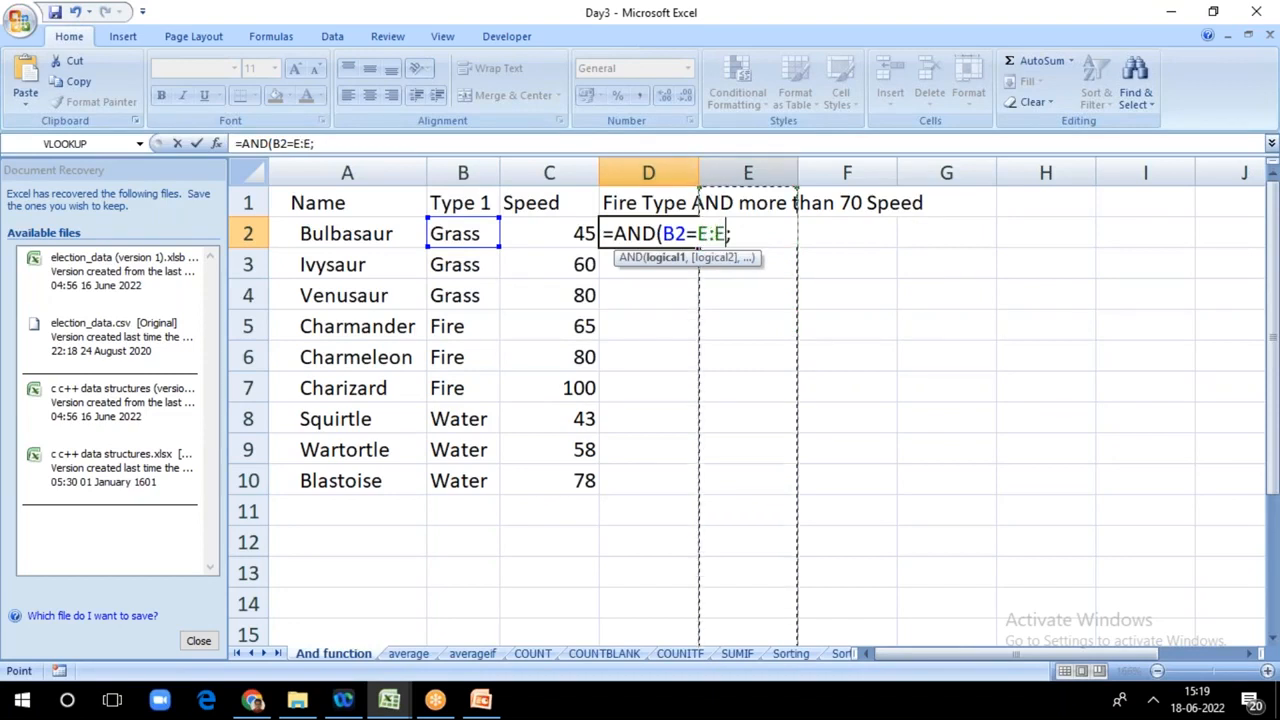
left_click(870, 318)
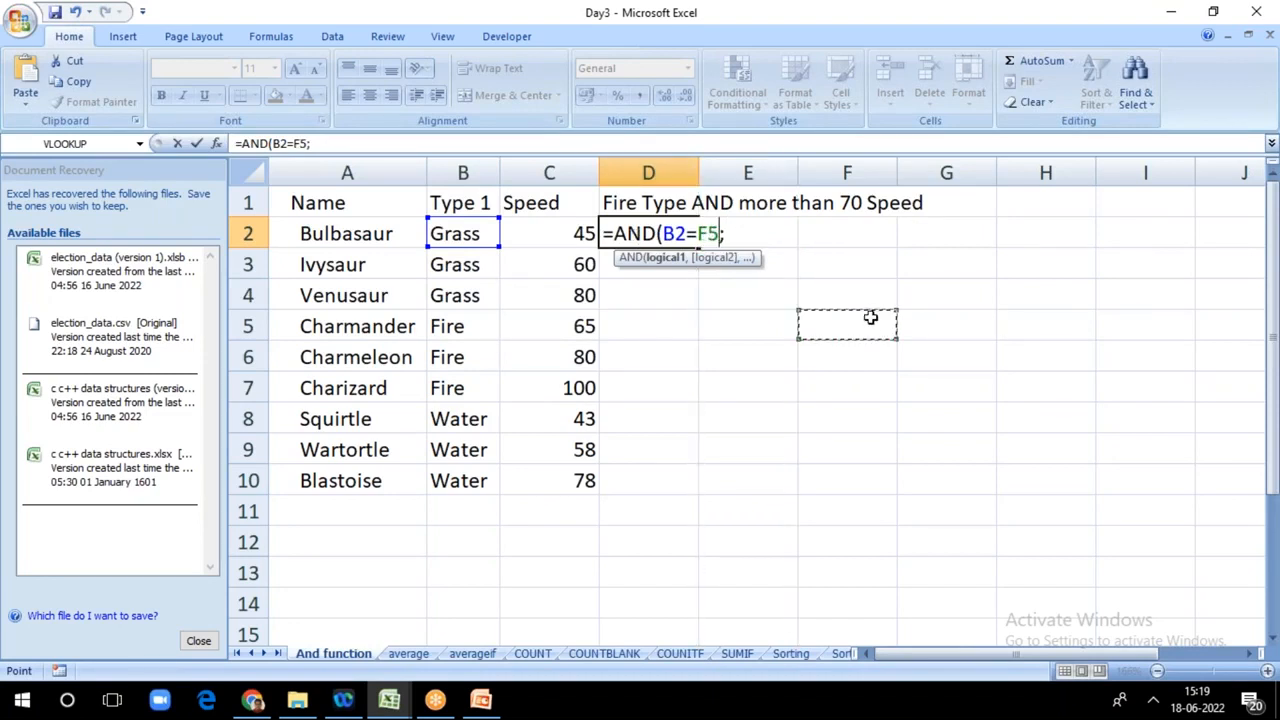
key("ctrl+z")
key("ctrl+z")
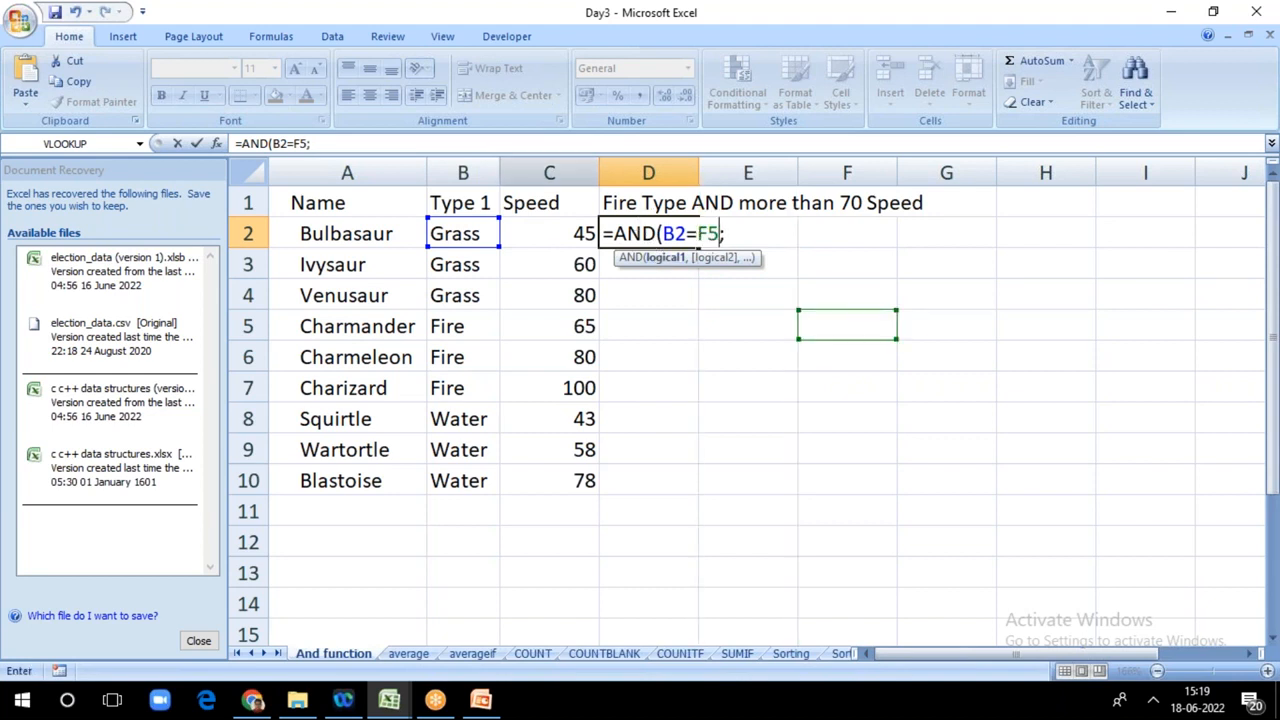
left_click(347, 141)
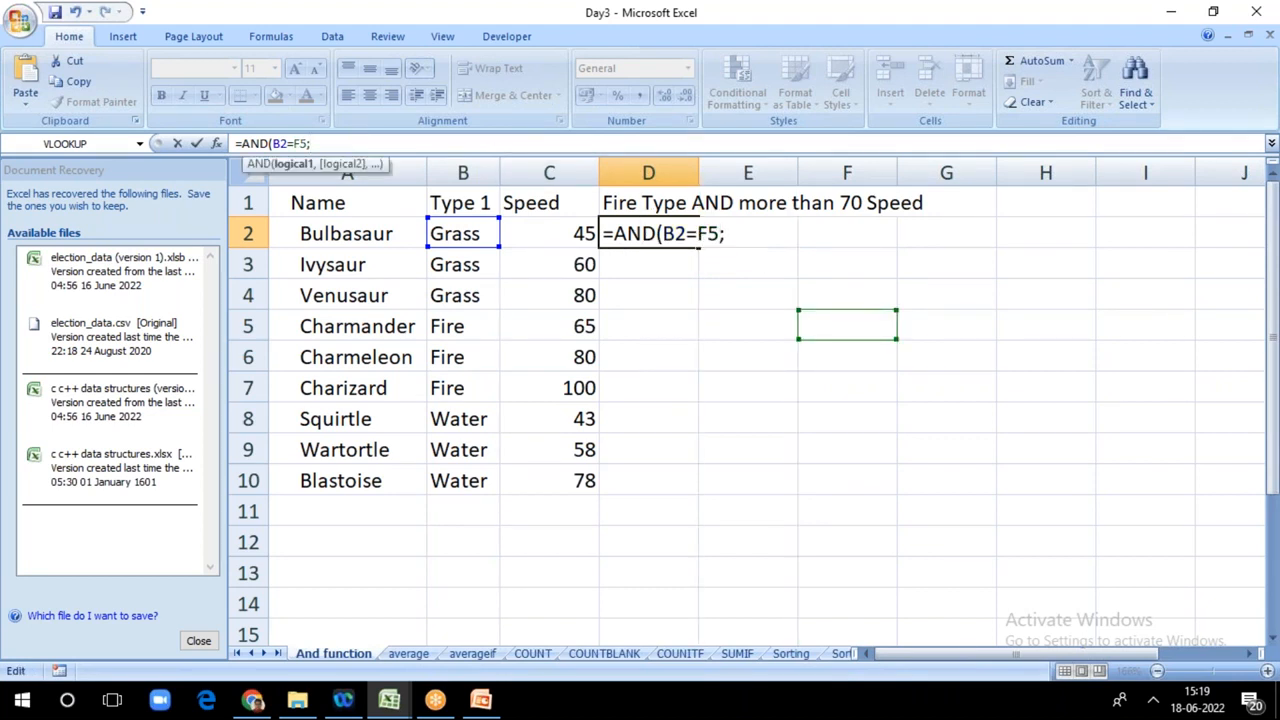
key("BackSpace")
key("BackSpace")
key("BackSpace")
key("BackSpace")
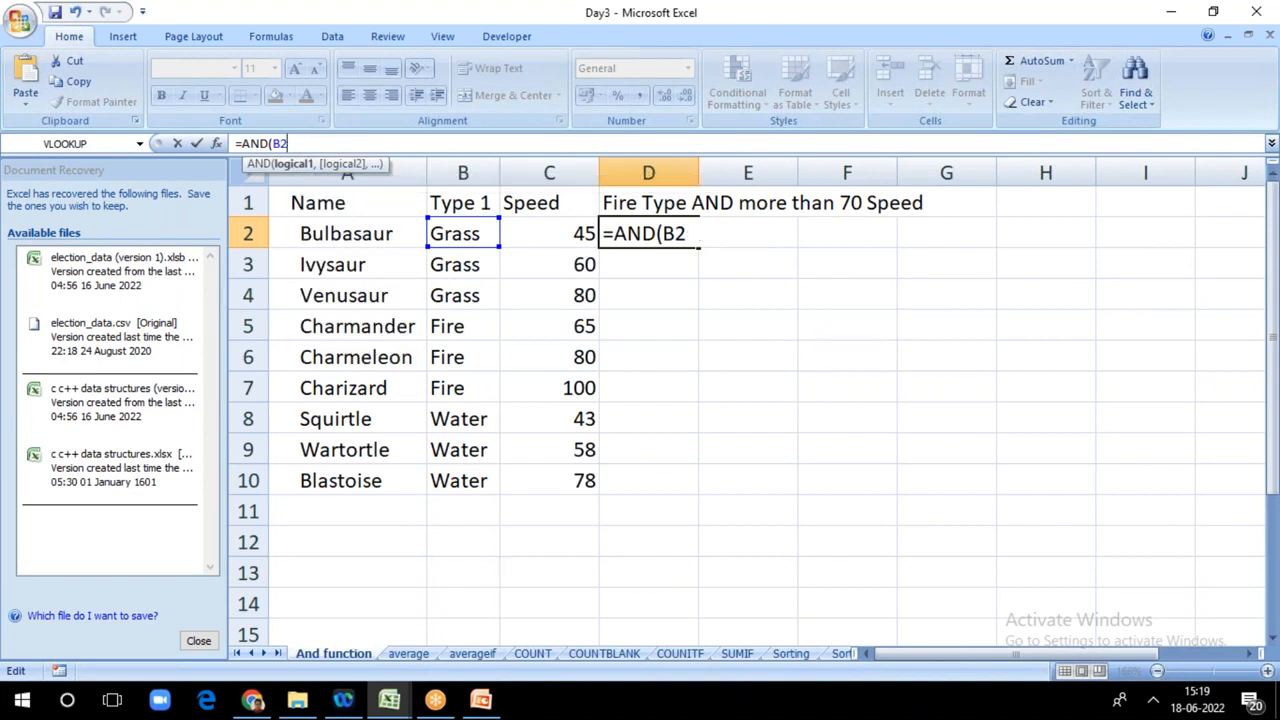
Step: Complete the first condition in D2 as B2="Fire", followed by a semicolon
type("=\"Fire\";")
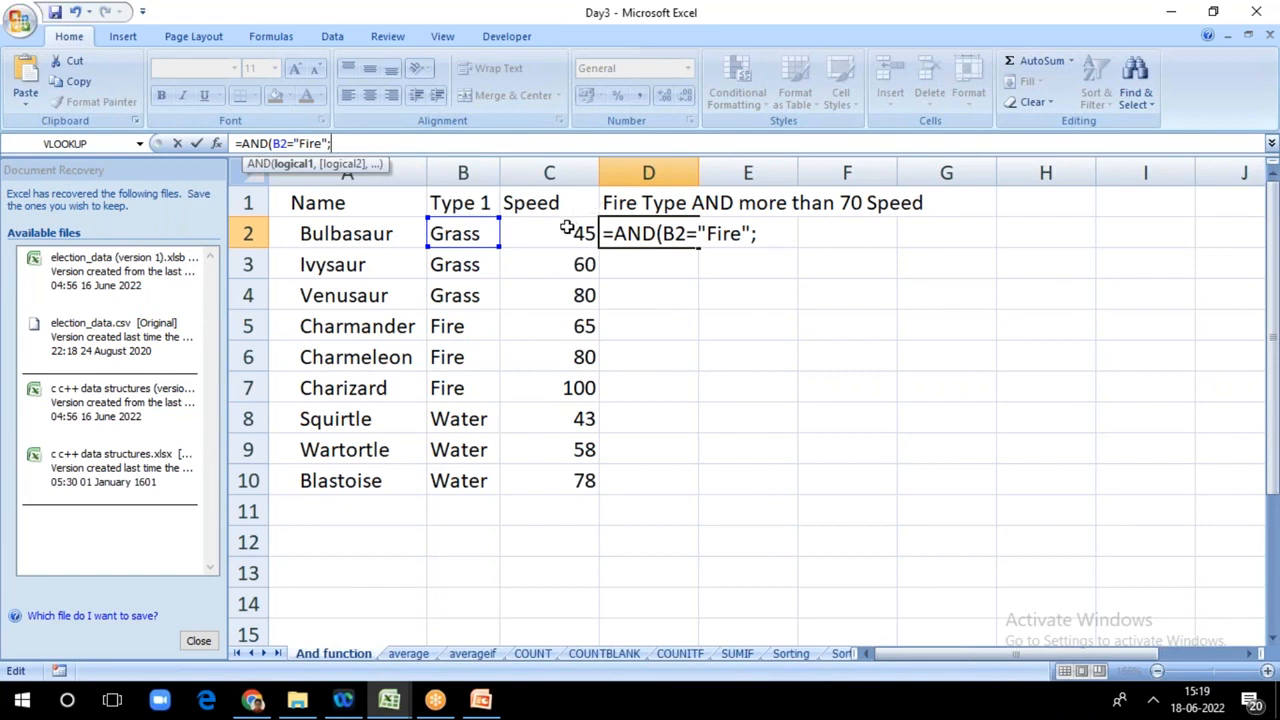
key("Return")
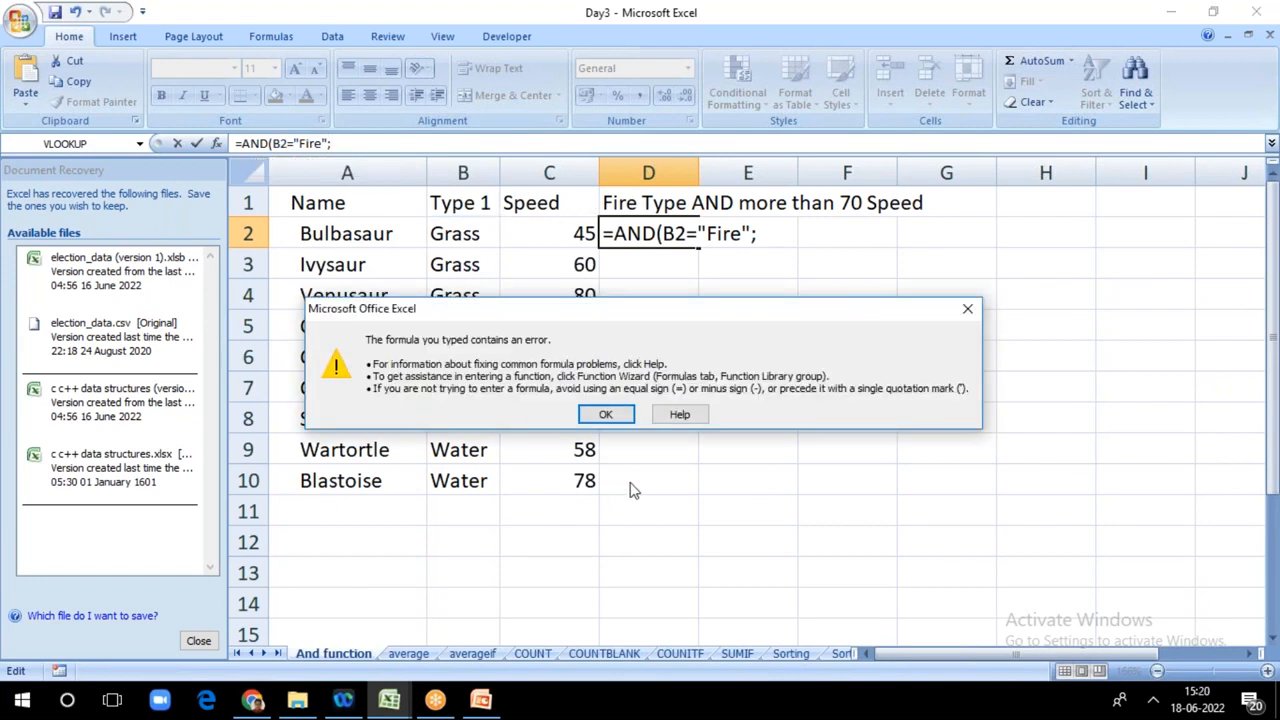
left_click(616, 415)
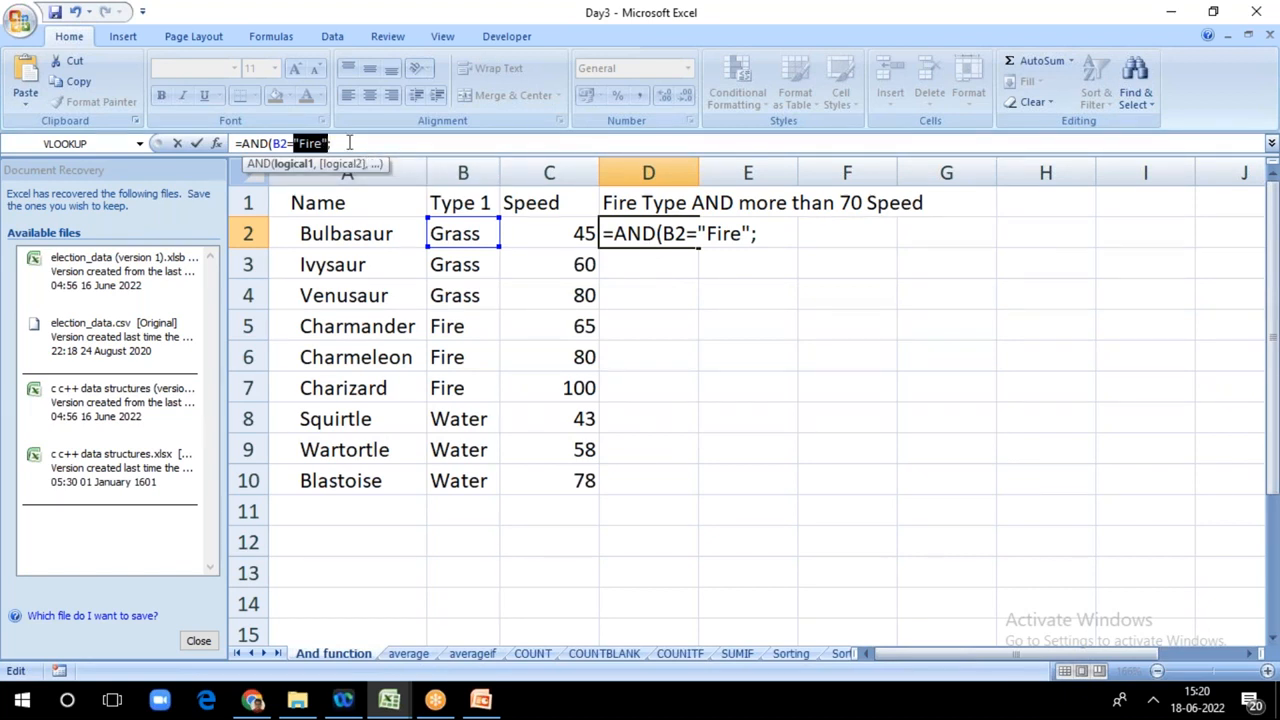
Step: Add C2>70 as the second condition and try to enter the formula as =AND(B2="Fire";C2>70)
left_click(349, 143)
type("C2")
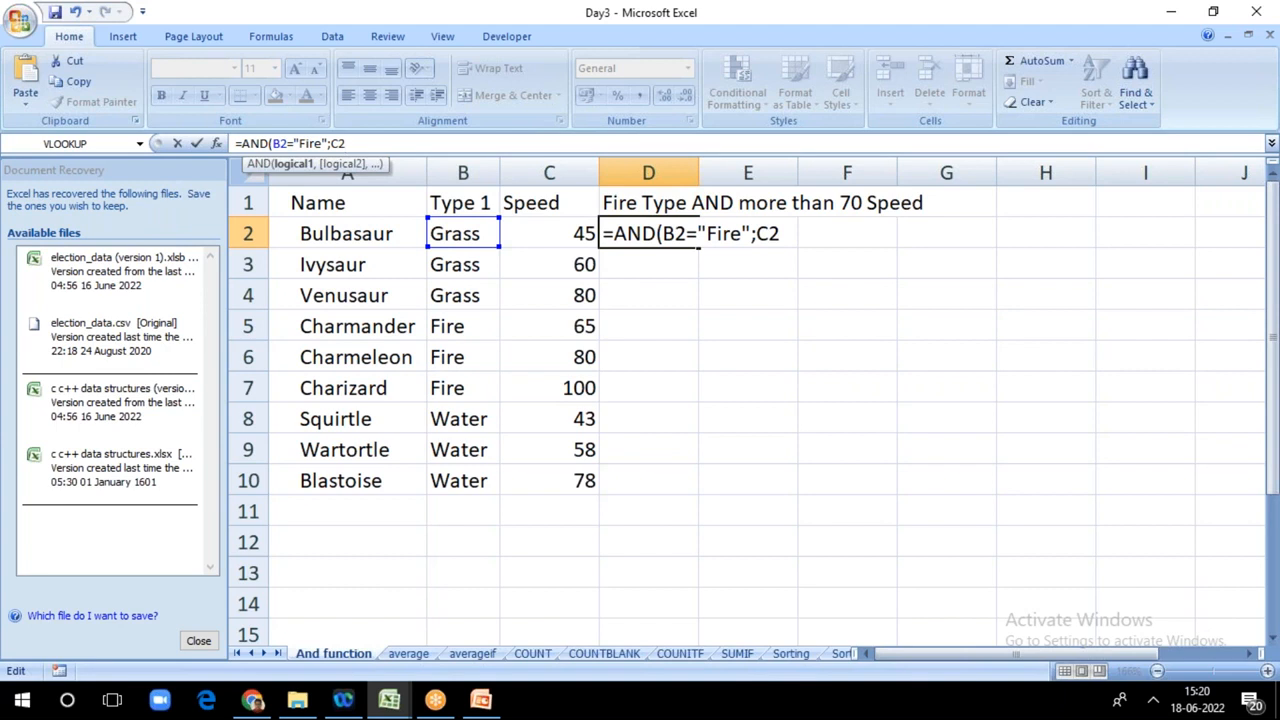
type(">70)")
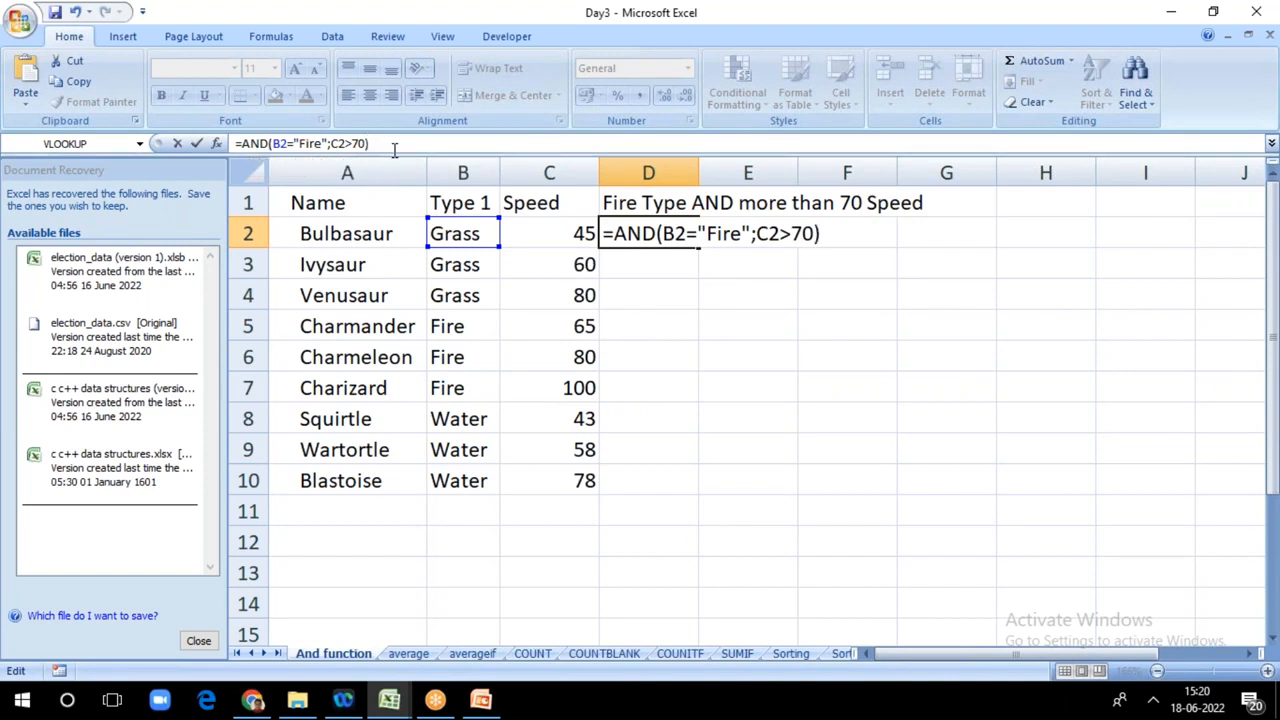
key("Return")
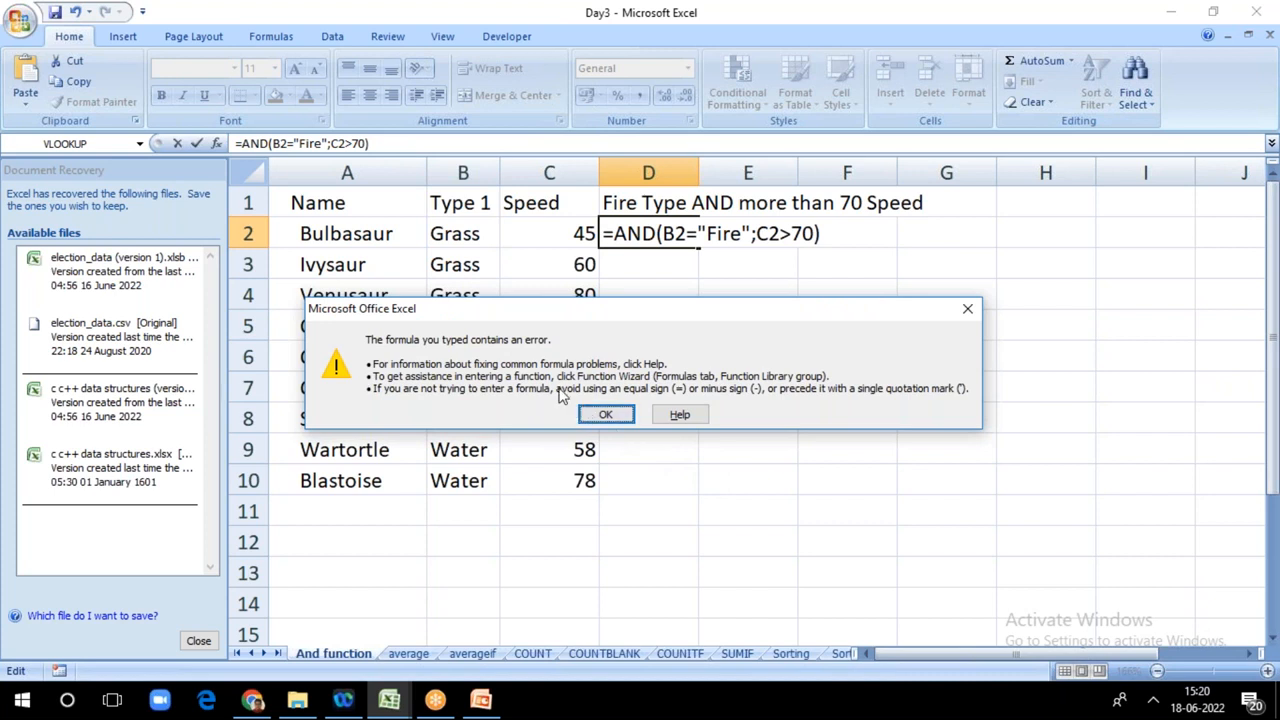
left_click(605, 414)
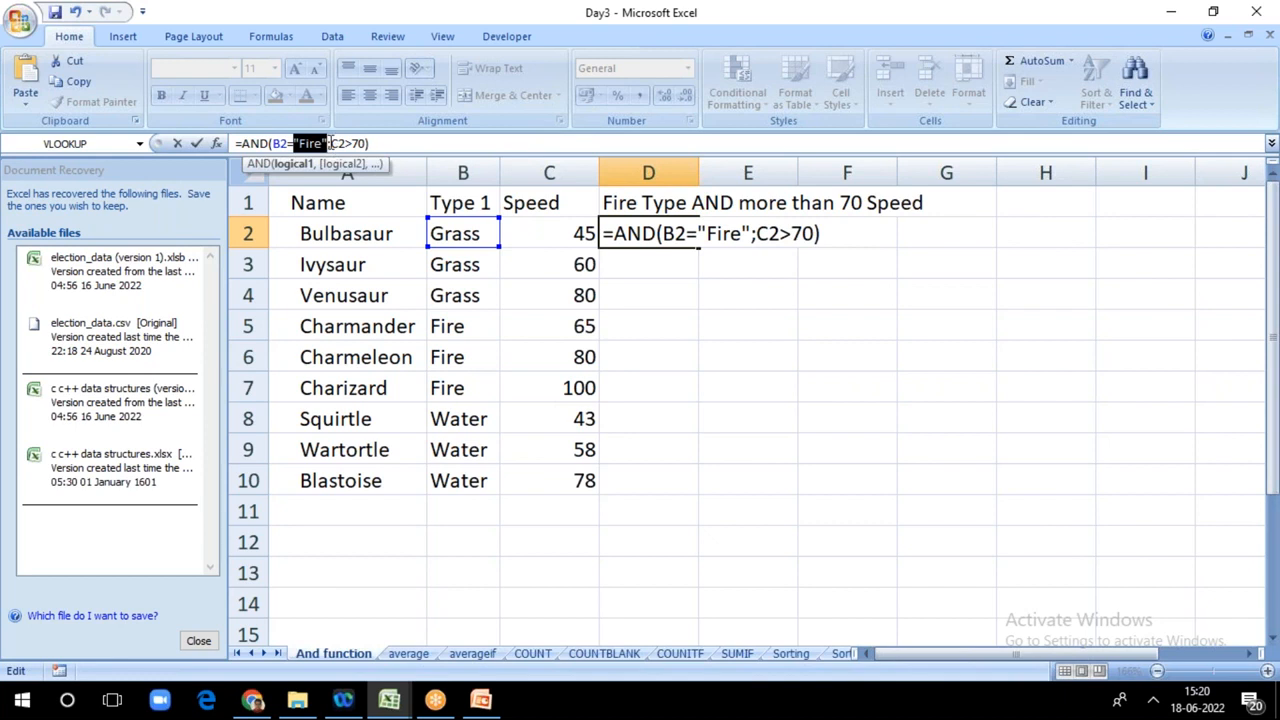
Step: Replace the semicolon with a comma, giving =AND(B2="Fire",C2>70) in D2, and copy the formula down to D10
left_click(331, 143)
key("BackSpace")
type(",")
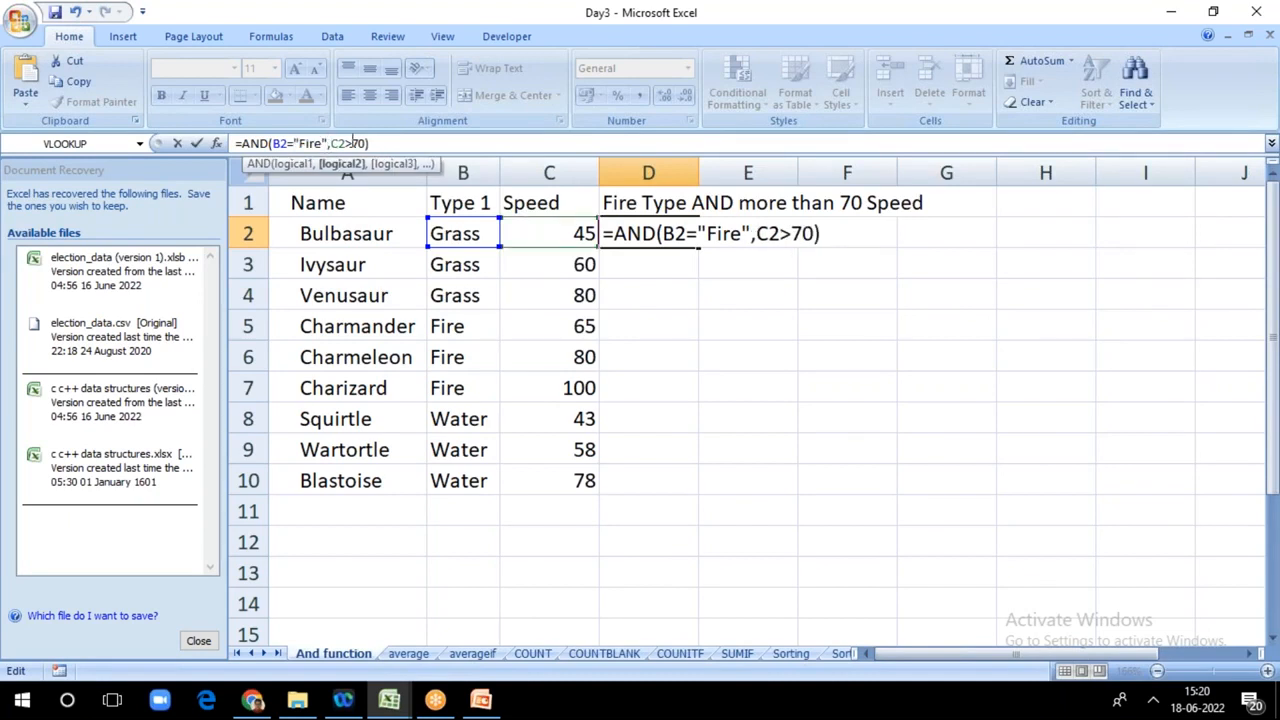
left_click(379, 143)
key("Return")
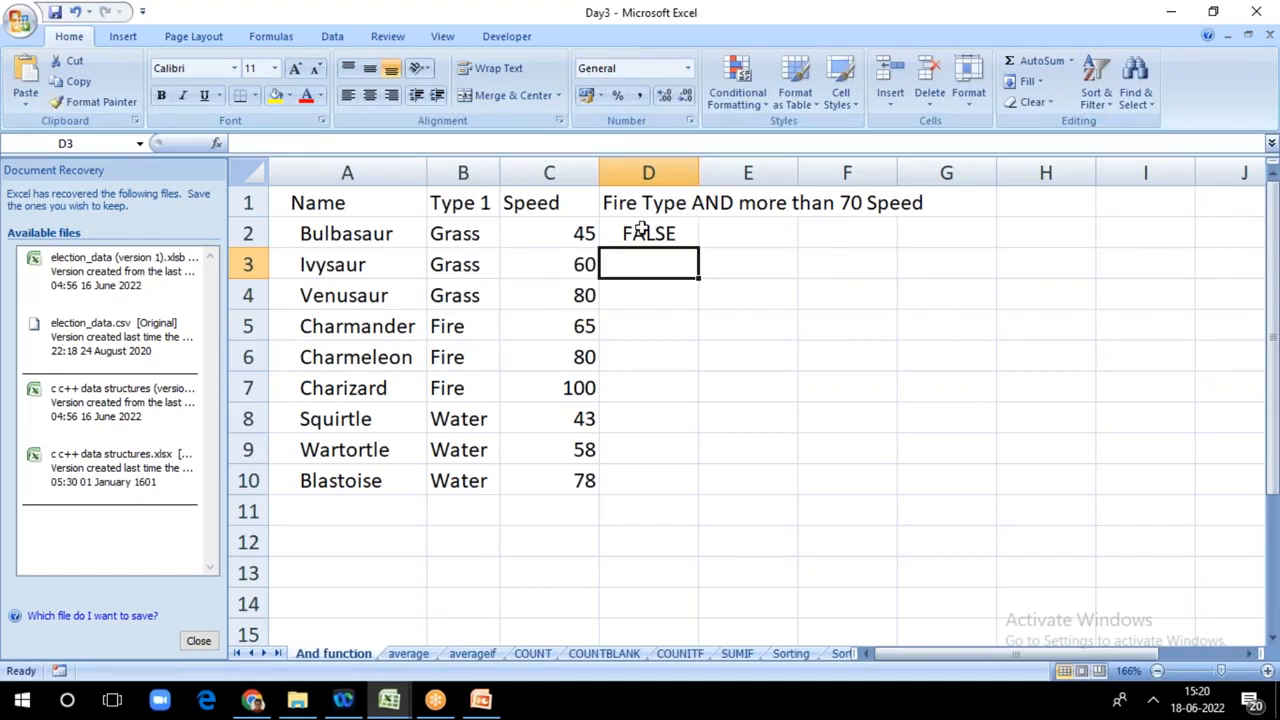
left_click(666, 237)
left_click_drag(691, 242, 686, 482)
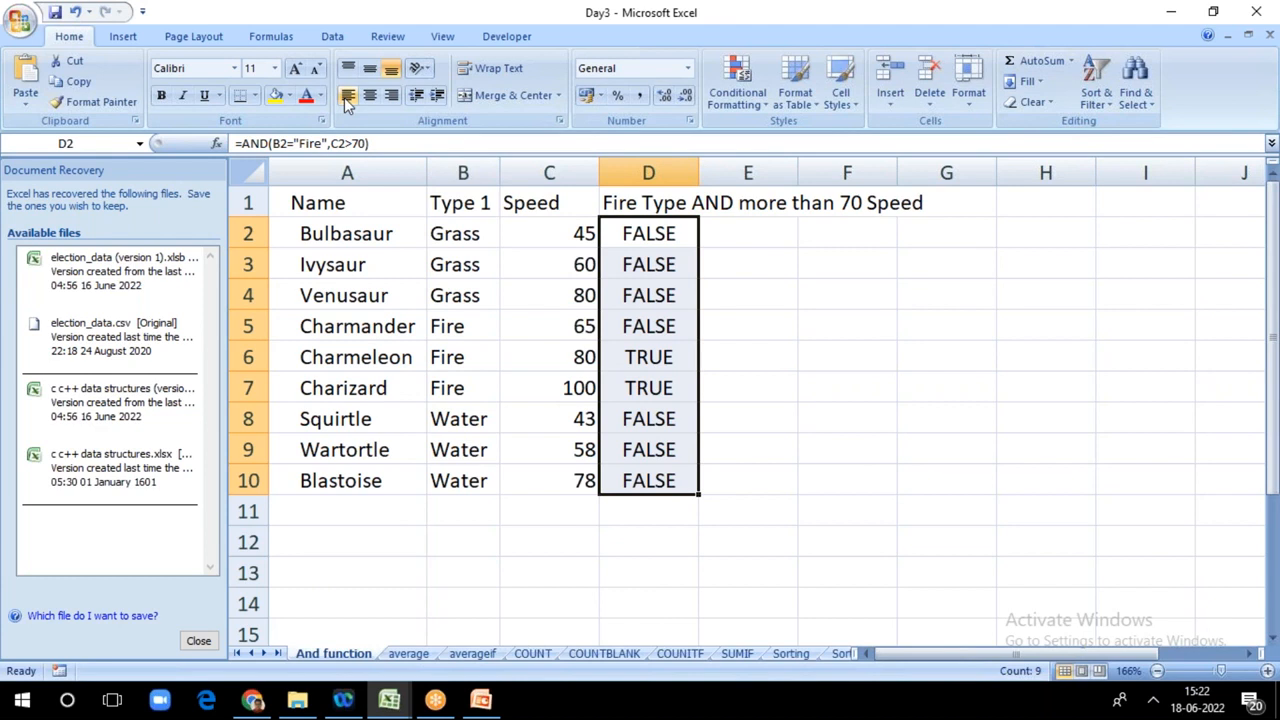
Step: Try adding "Yes" and "No" as further arguments in D2, entering =AND(B2="Fire",C2>70,"Yes","No")
left_click(372, 143)
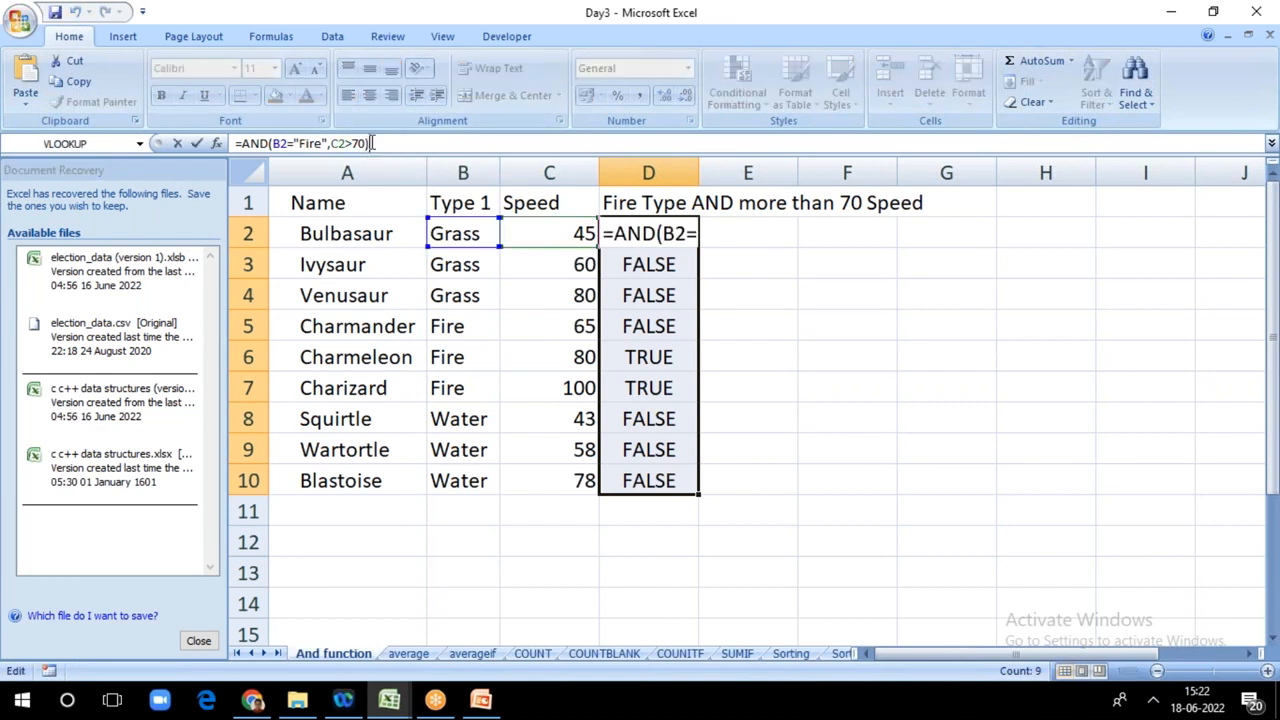
key("BackSpace")
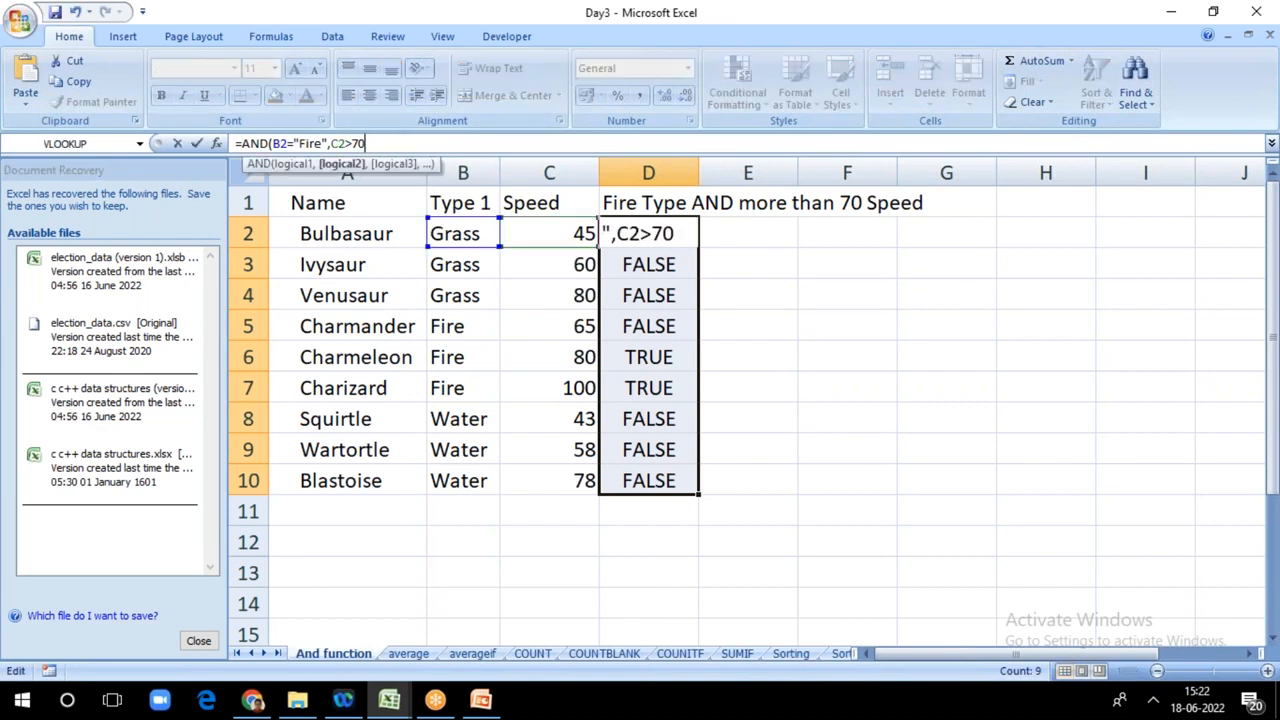
type(";")
key("BackSpace")
type(",")
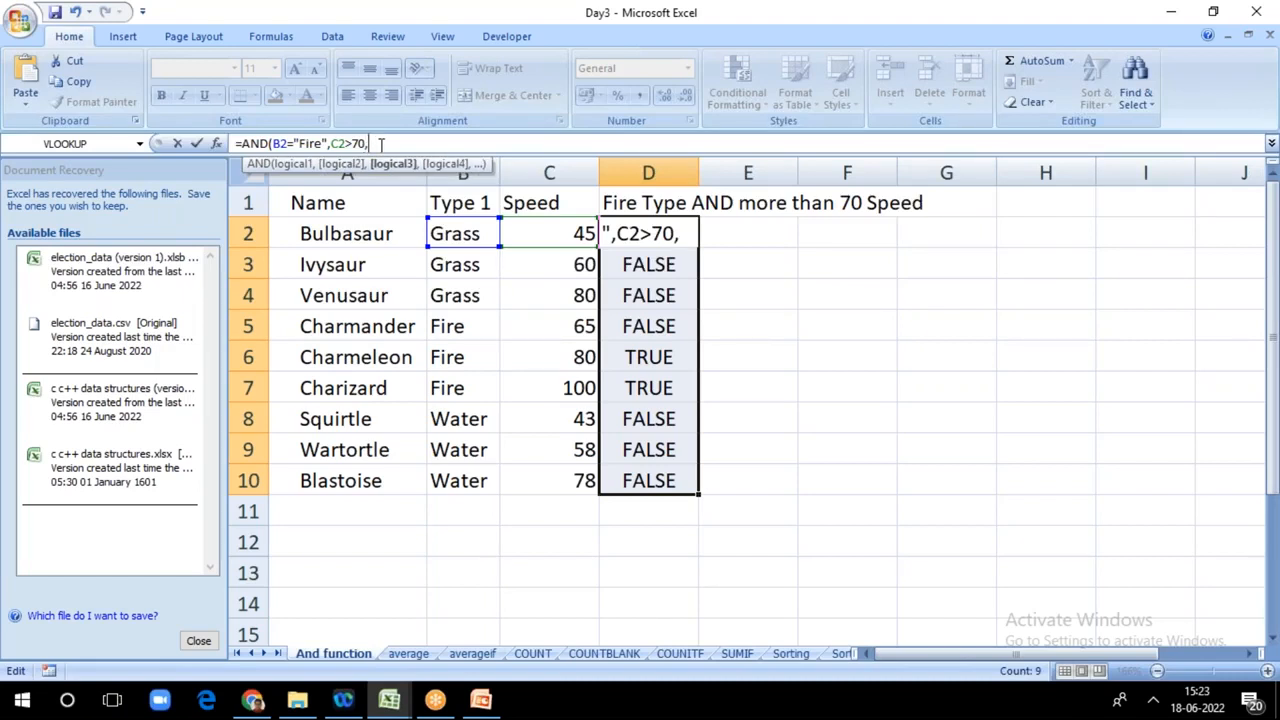
type("\"Yes")
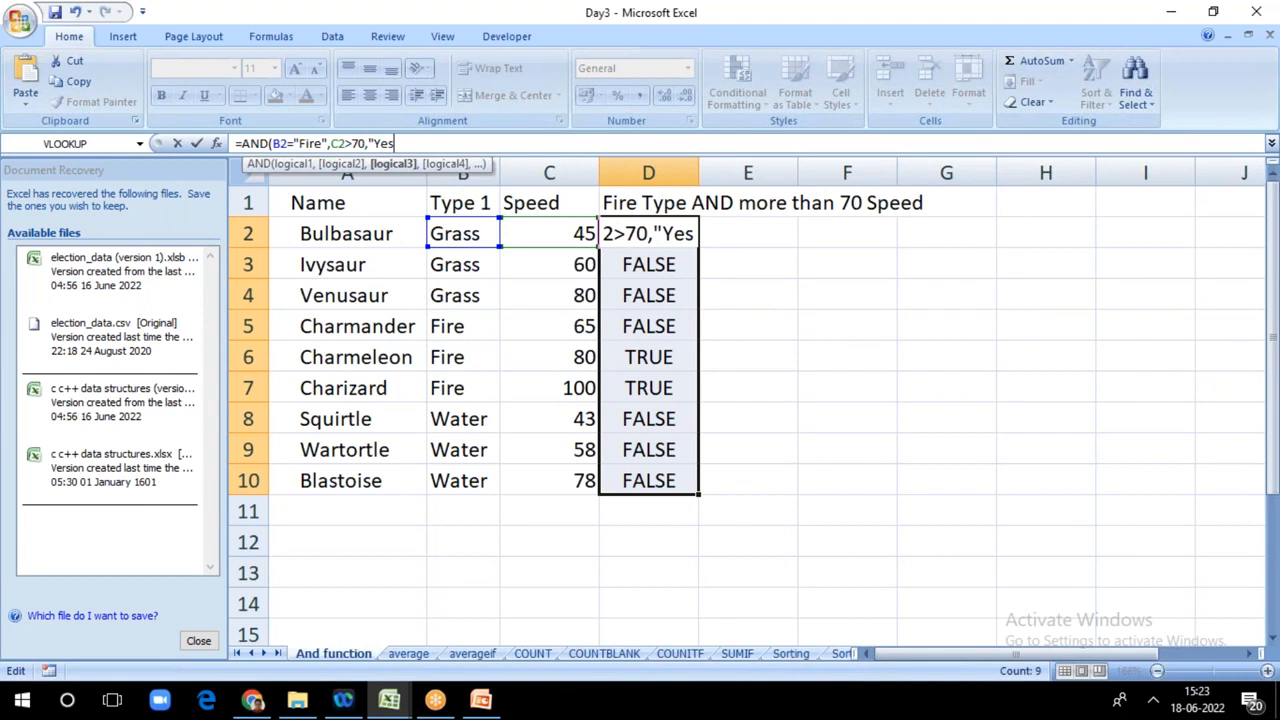
type("\",\"")
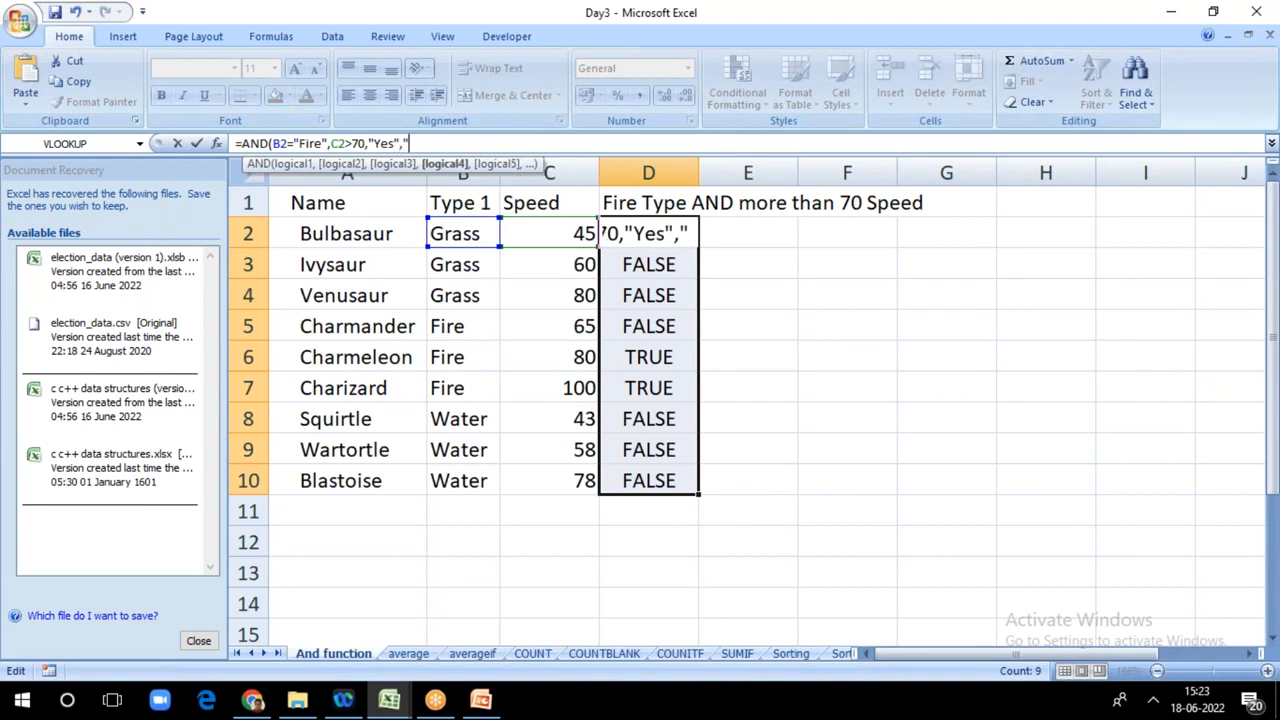
type("No")
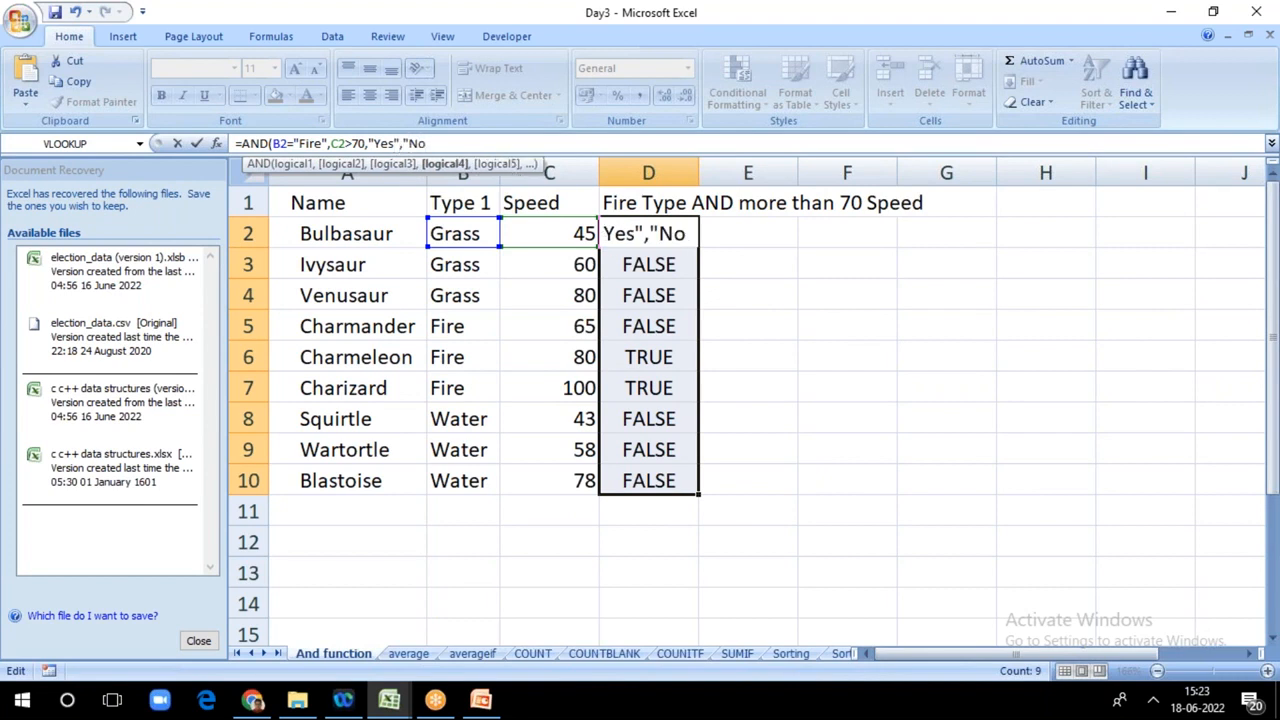
type("\")")
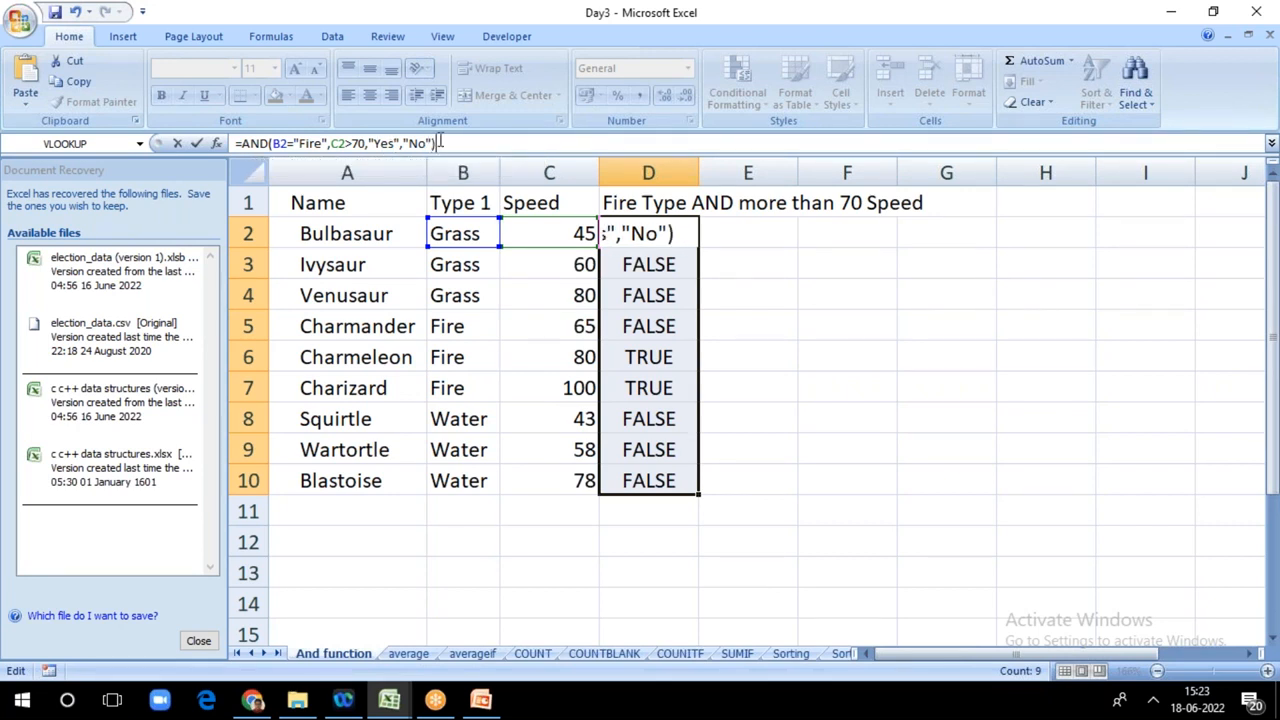
key("Return")
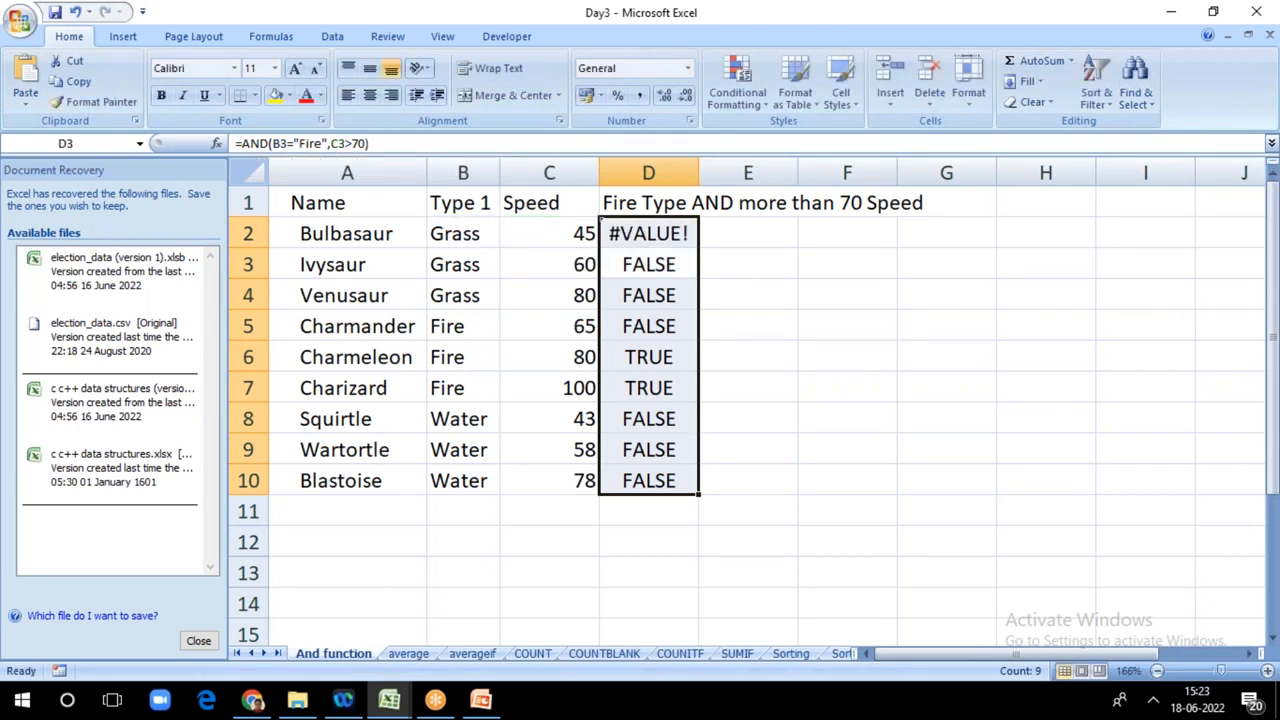
Step: Try separating C2>70 from "Yes" with a semicolon in D2, giving =AND(B2="Fire",C2>70;"Yes","No")
left_click(369, 143)
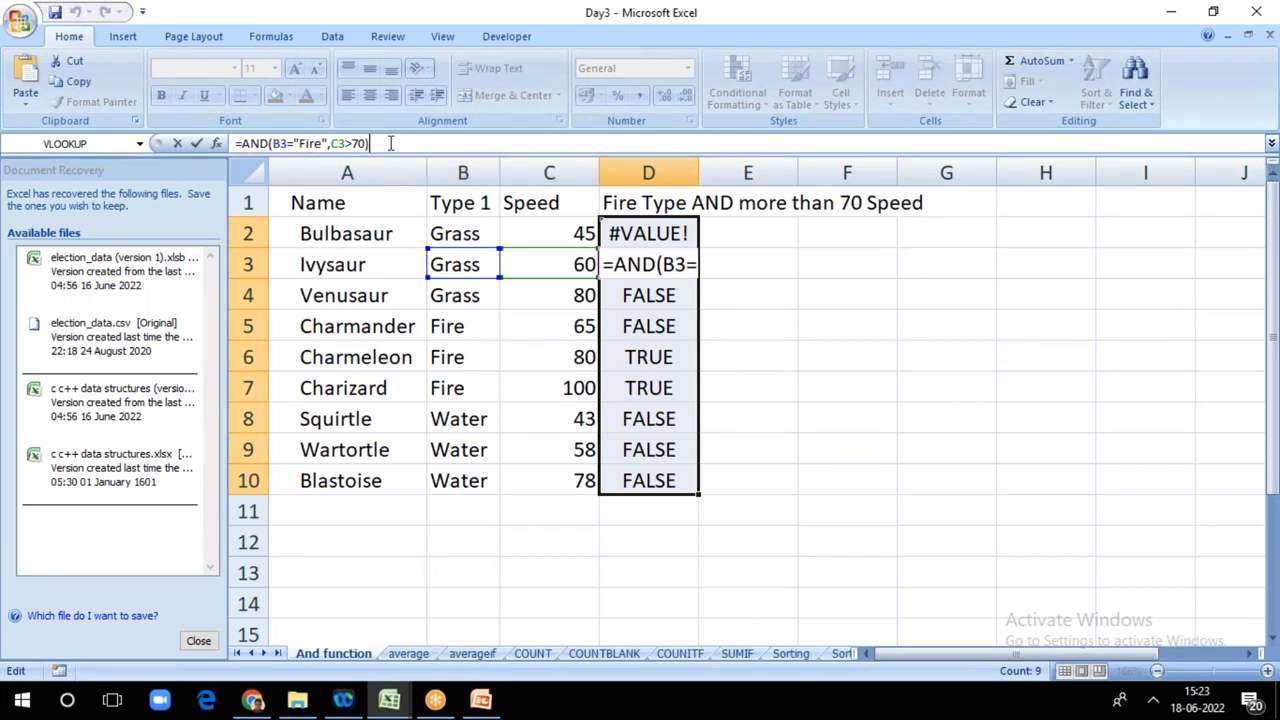
double_click(637, 233)
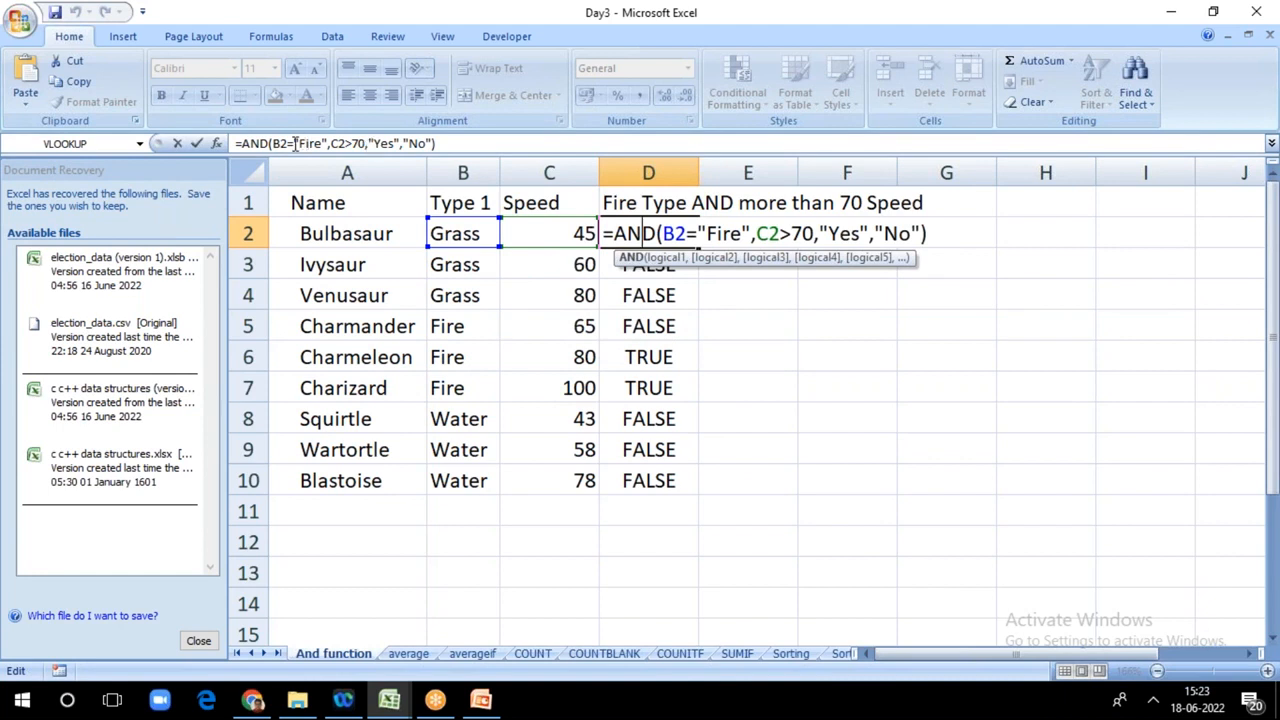
left_click(368, 143)
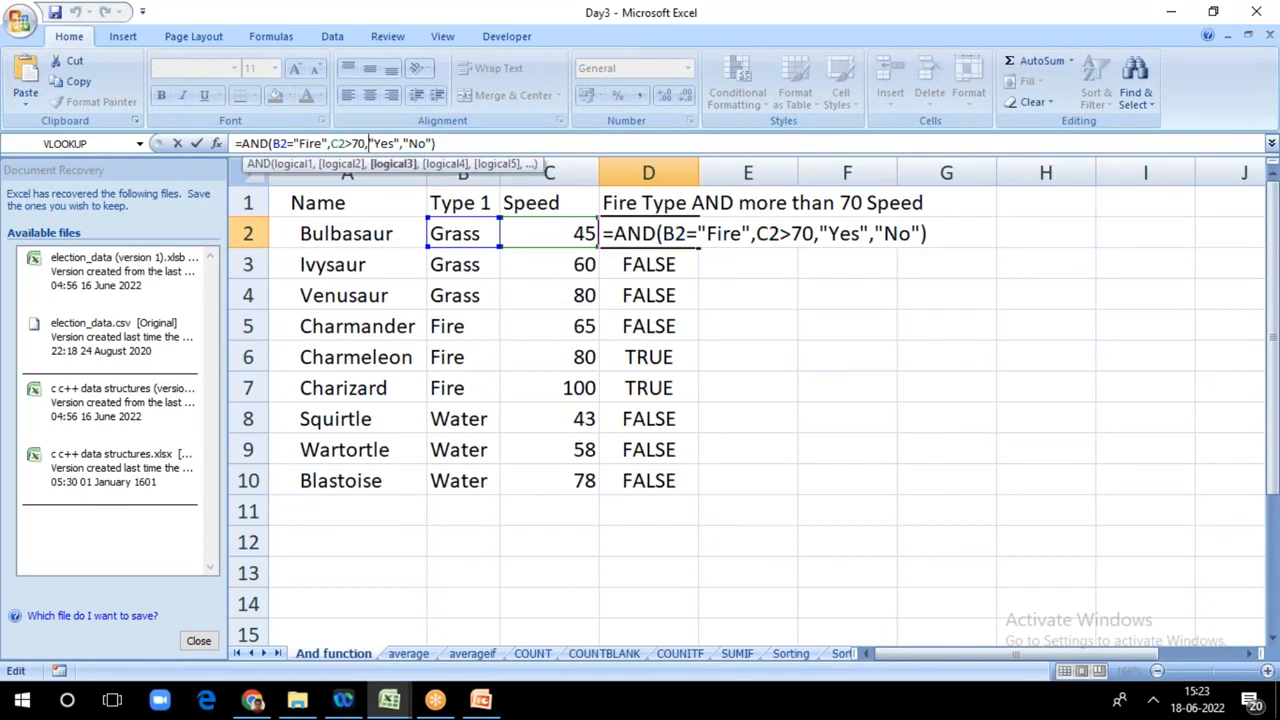
key("BackSpace")
type(";")
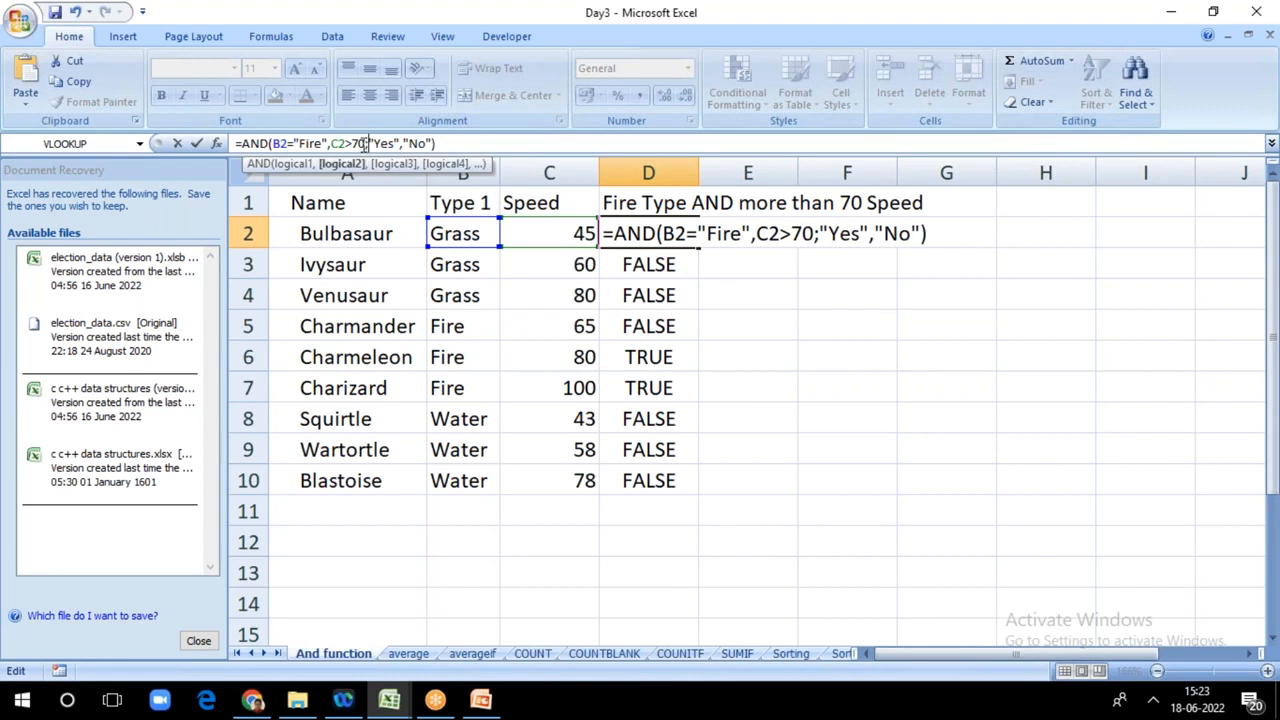
Step: Wrap the AND test in D2 in an IF function, entering =IF(AND(B2="Fire",C2>70),"Yes","No")
left_click(244, 143)
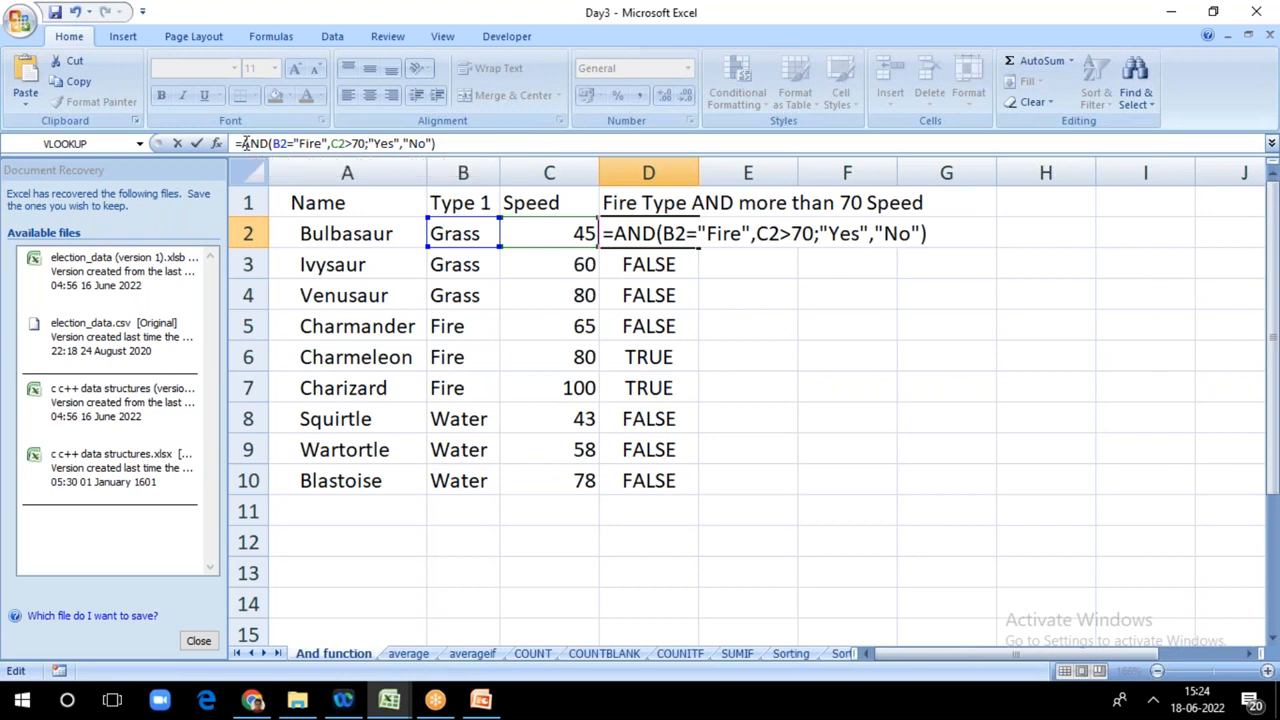
type("if")
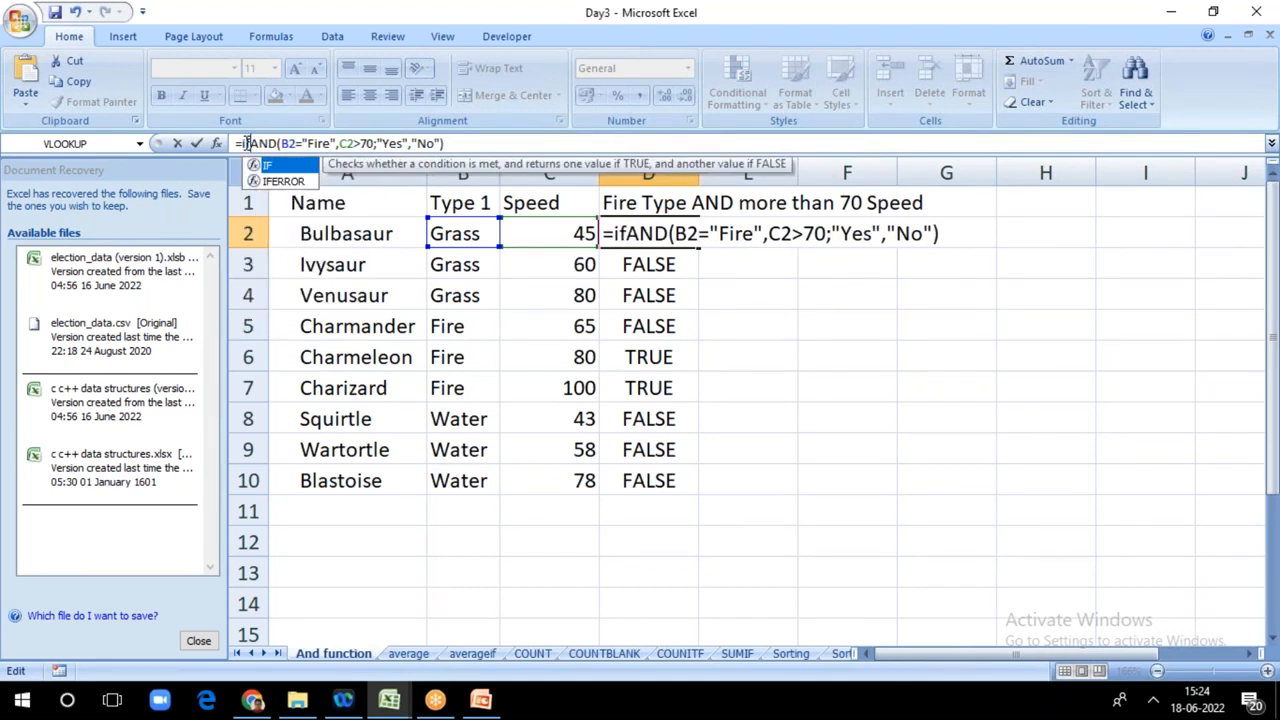
type("(")
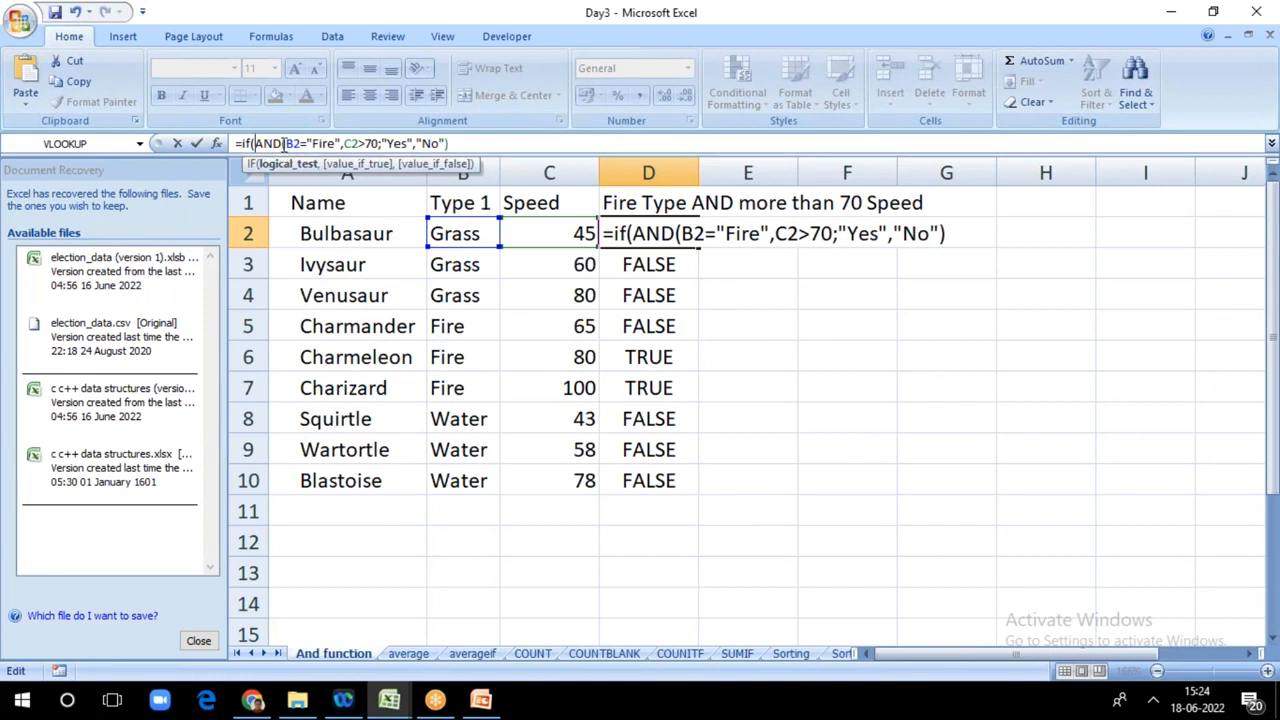
left_click(382, 143)
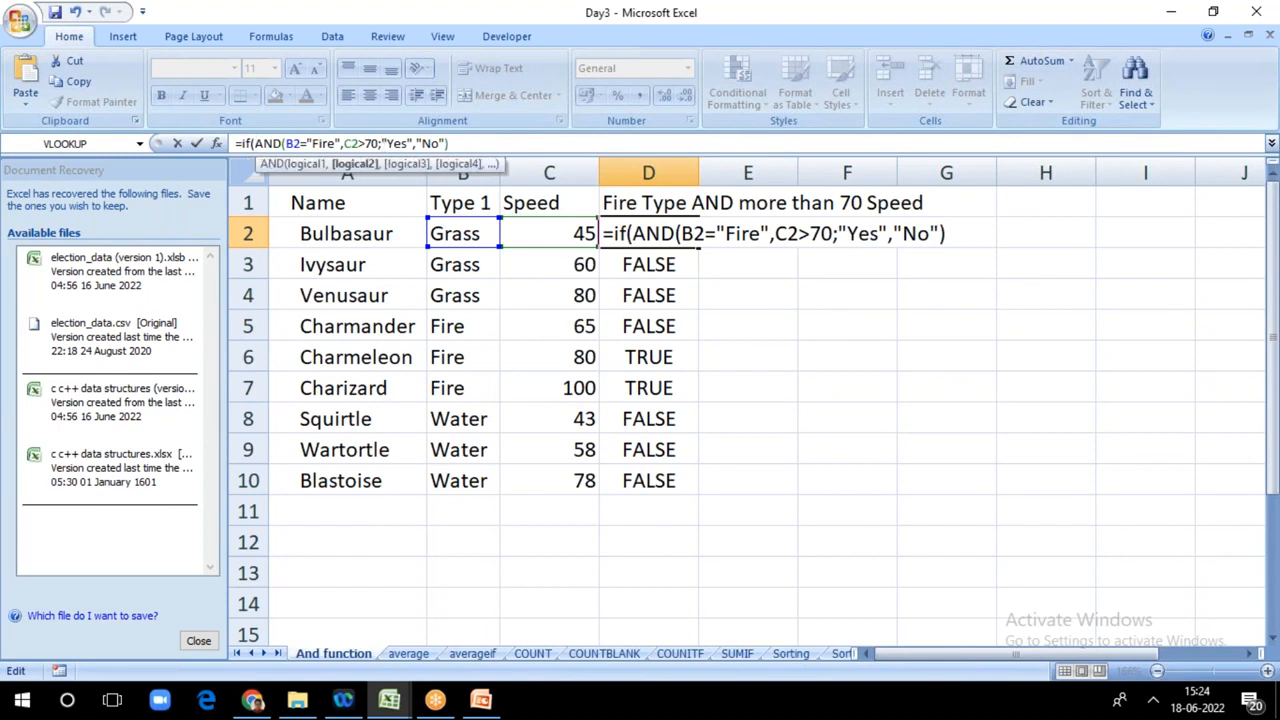
key("BackSpace")
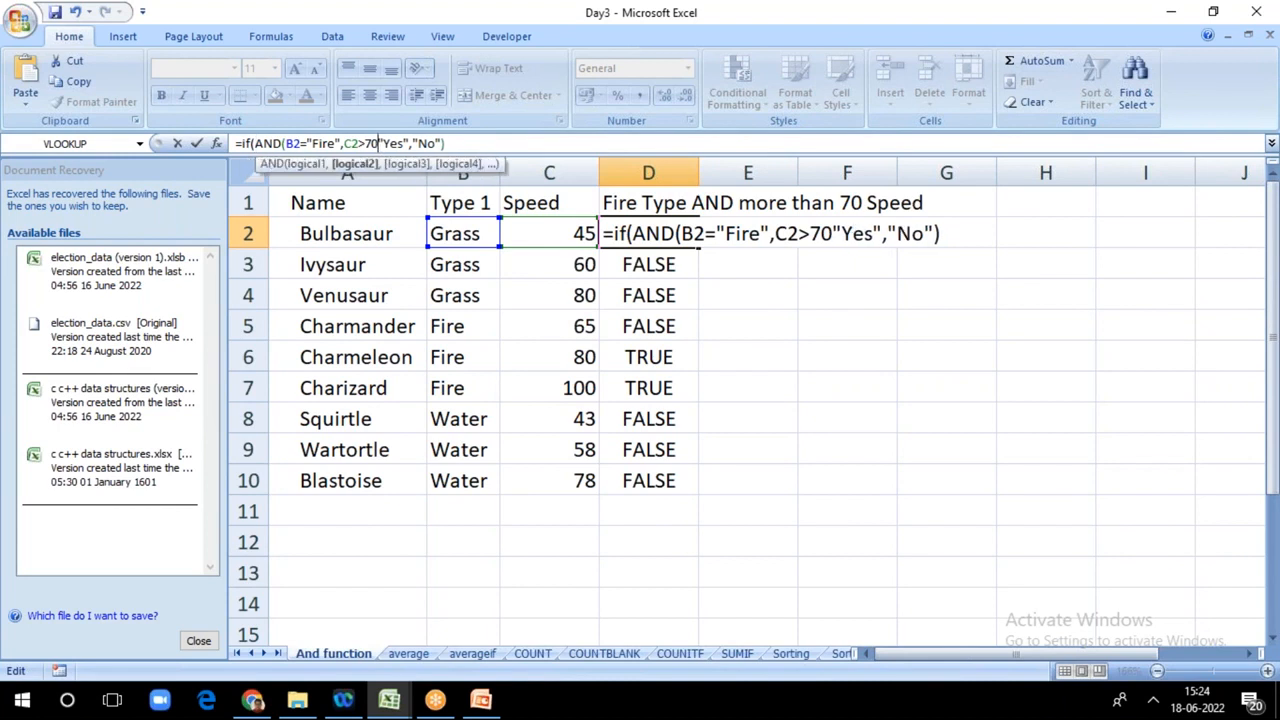
type(",")
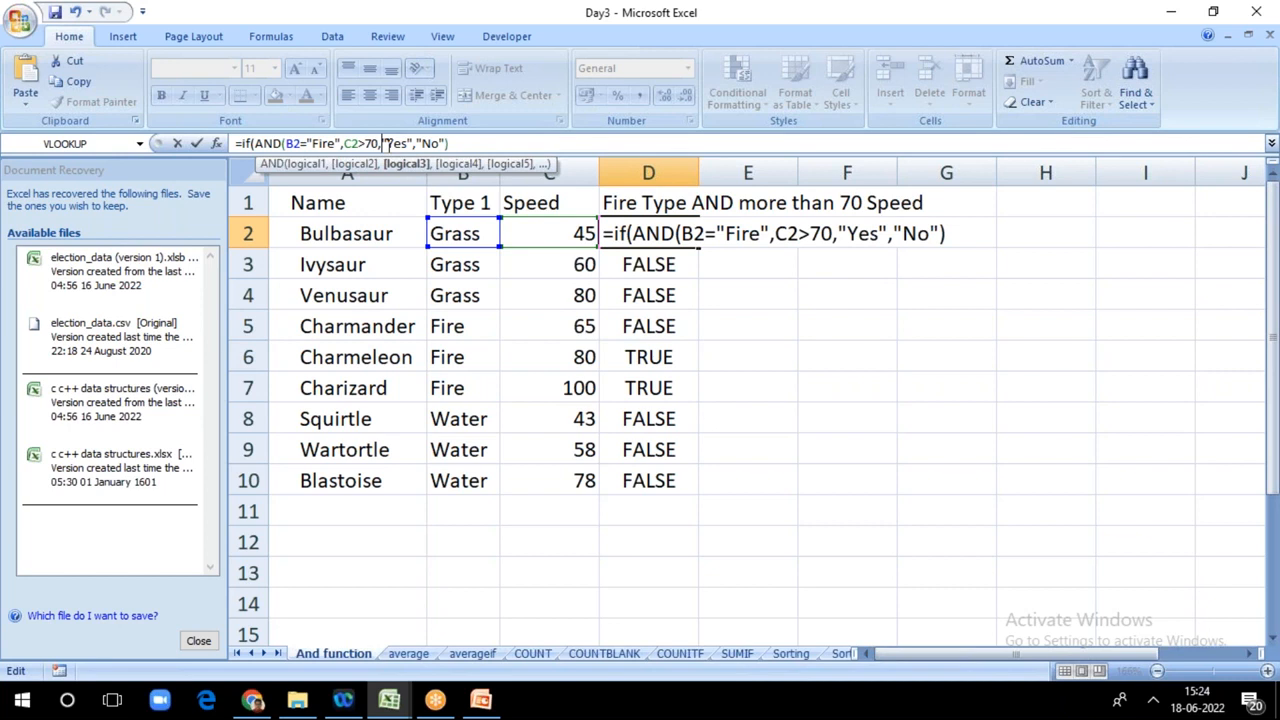
key("BackSpace")
type(")")
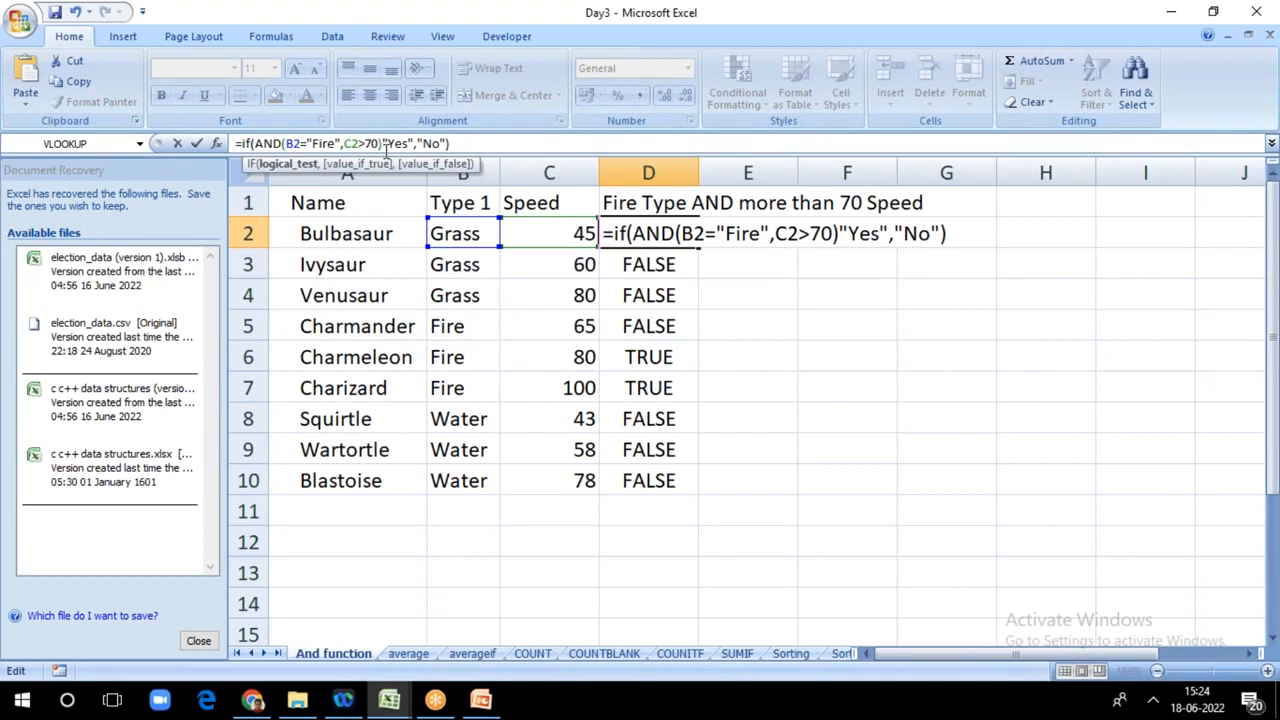
type(",")
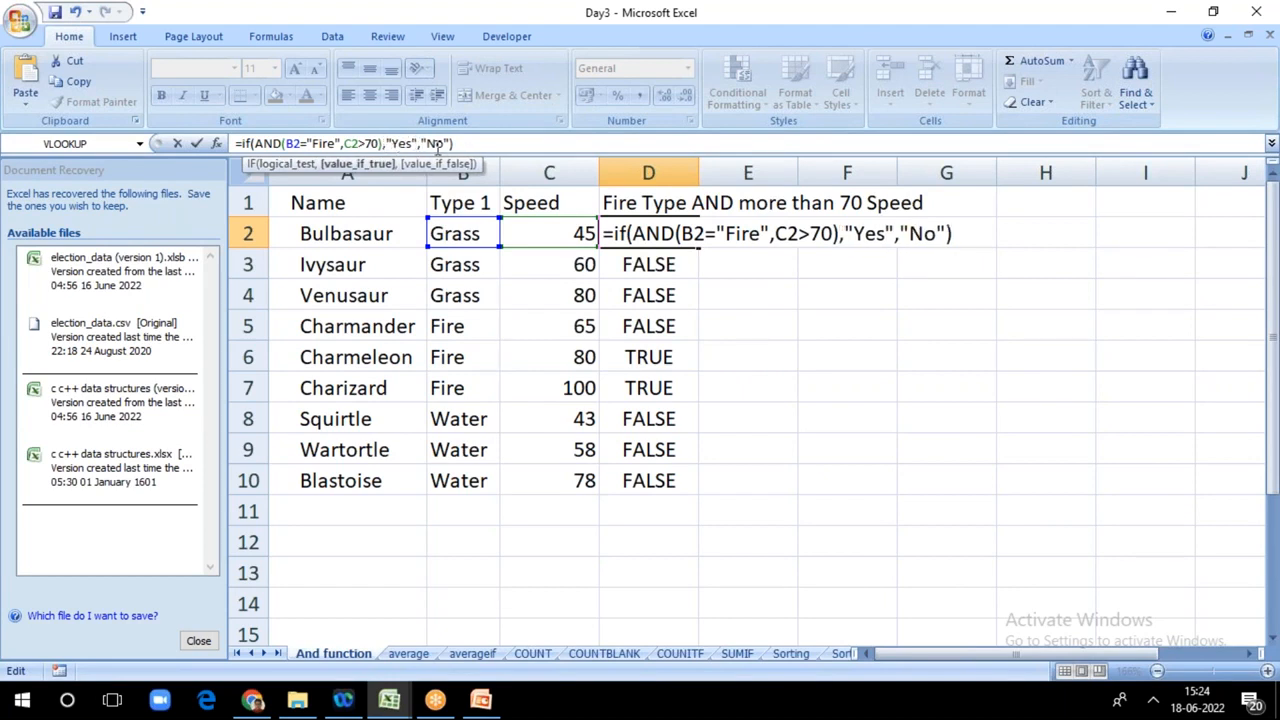
left_click(463, 146)
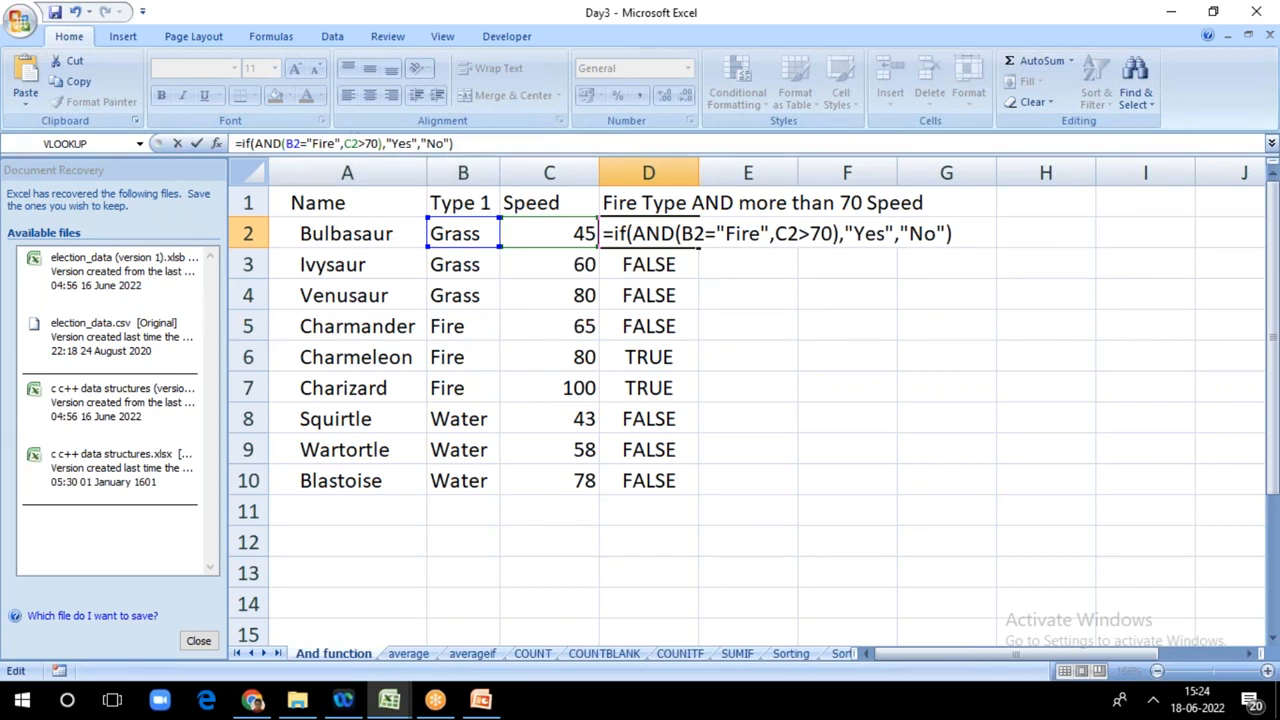
key("Return")
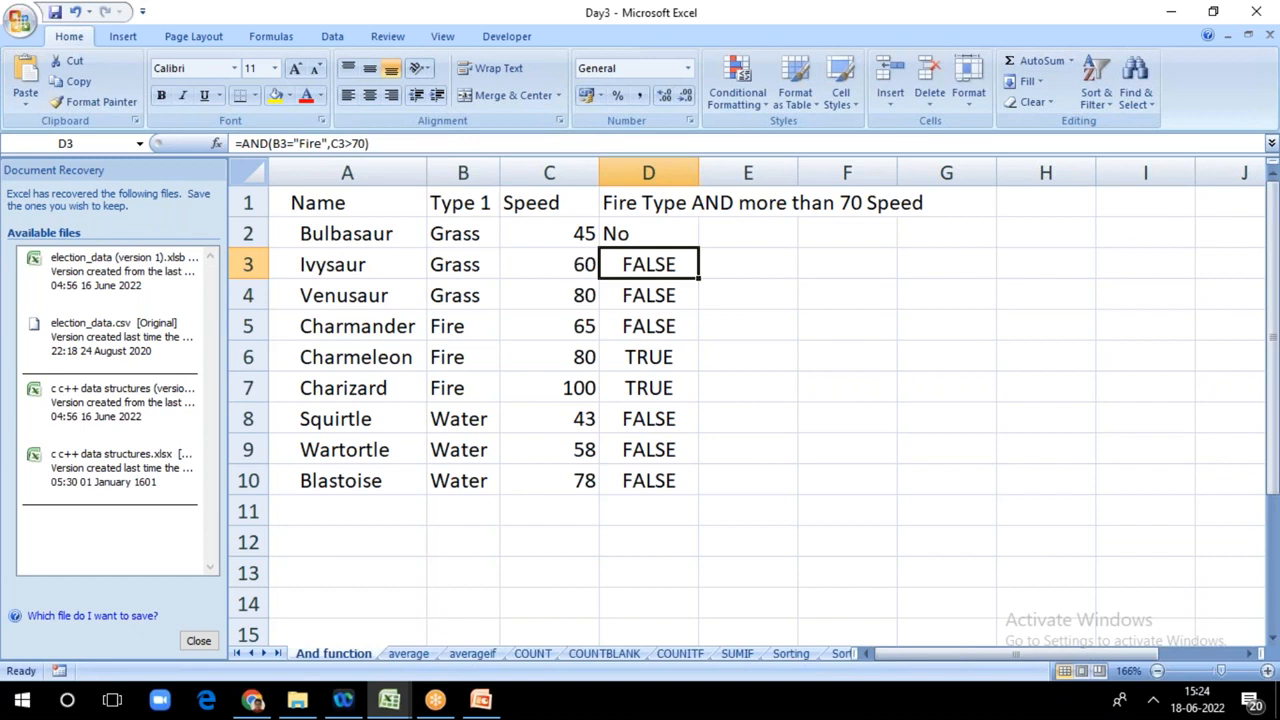
Step: Copy the IF formula from D2 down to D10
left_click(654, 237)
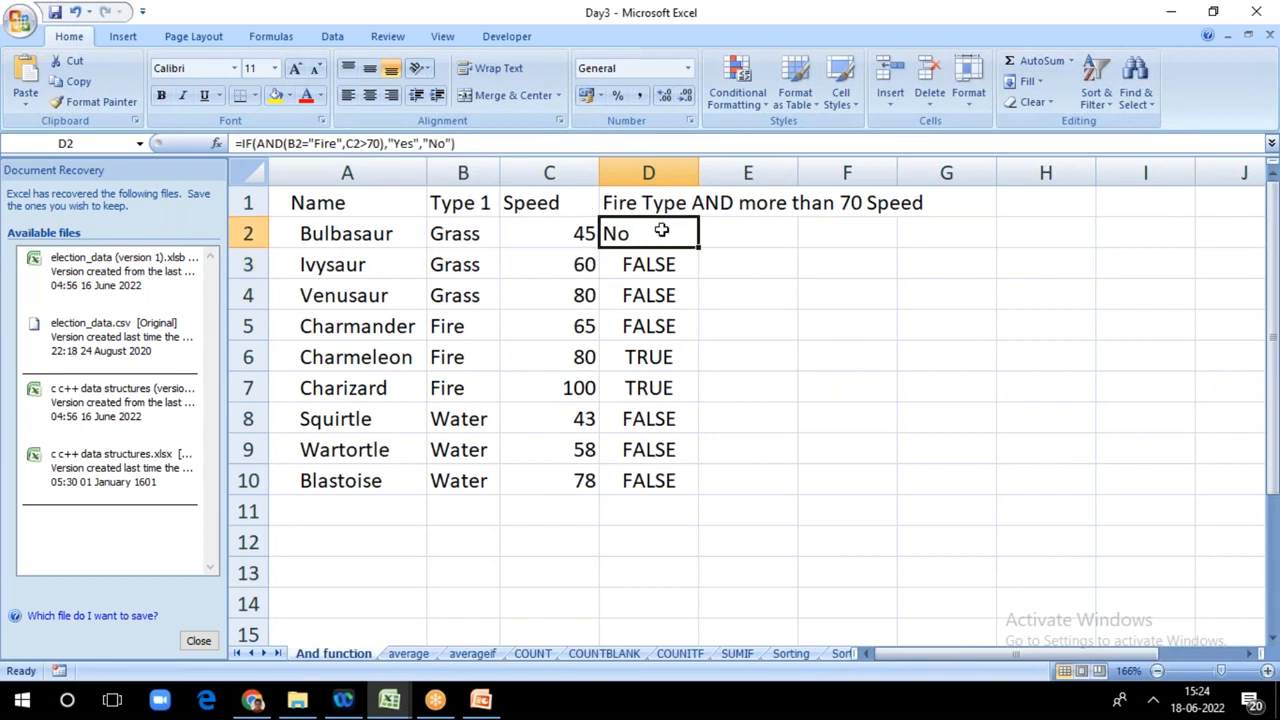
left_click_drag(697, 246, 694, 487)
left_click(757, 380)
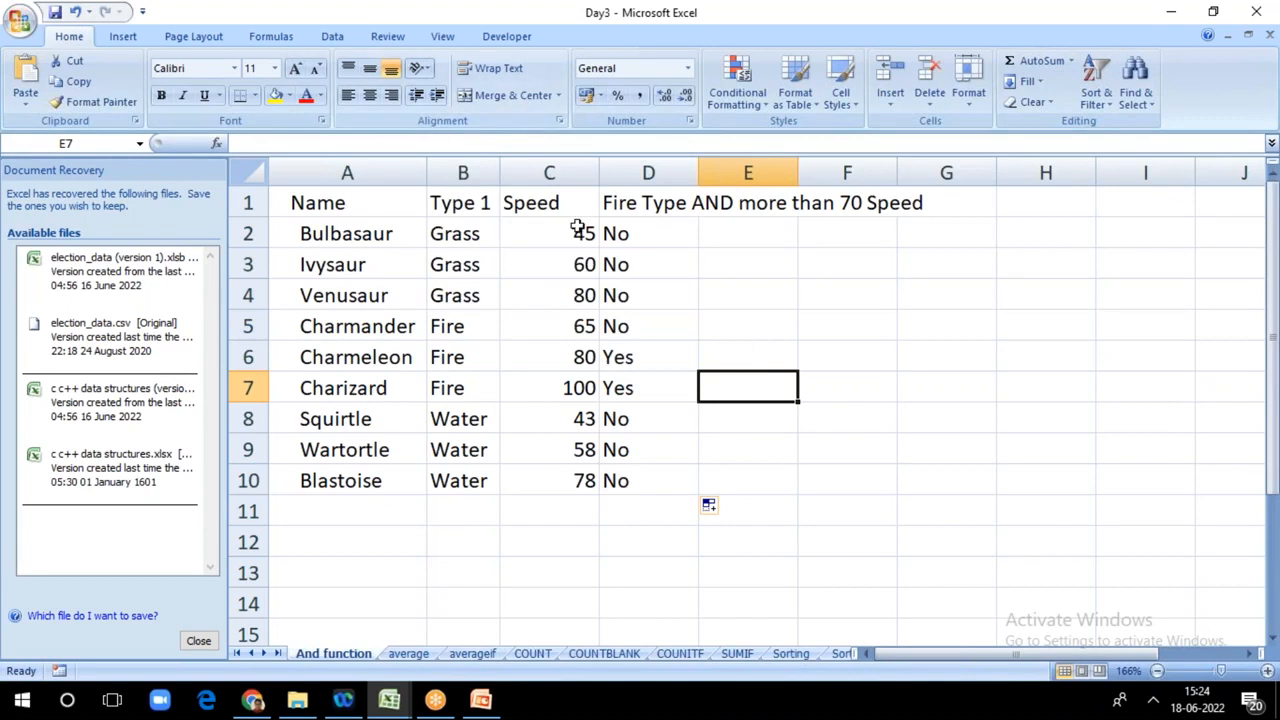
Step: Examine how the AND function is nested inside the IF formula in D2
left_click(618, 229)
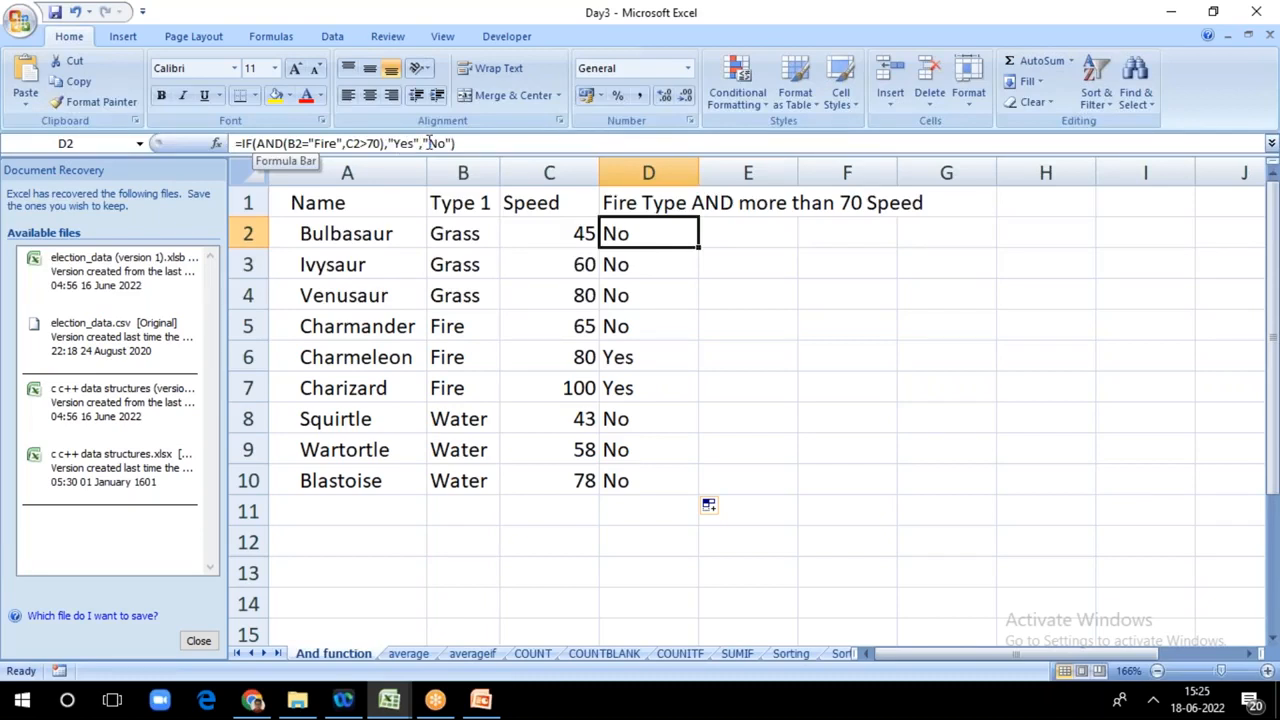
left_click(485, 143)
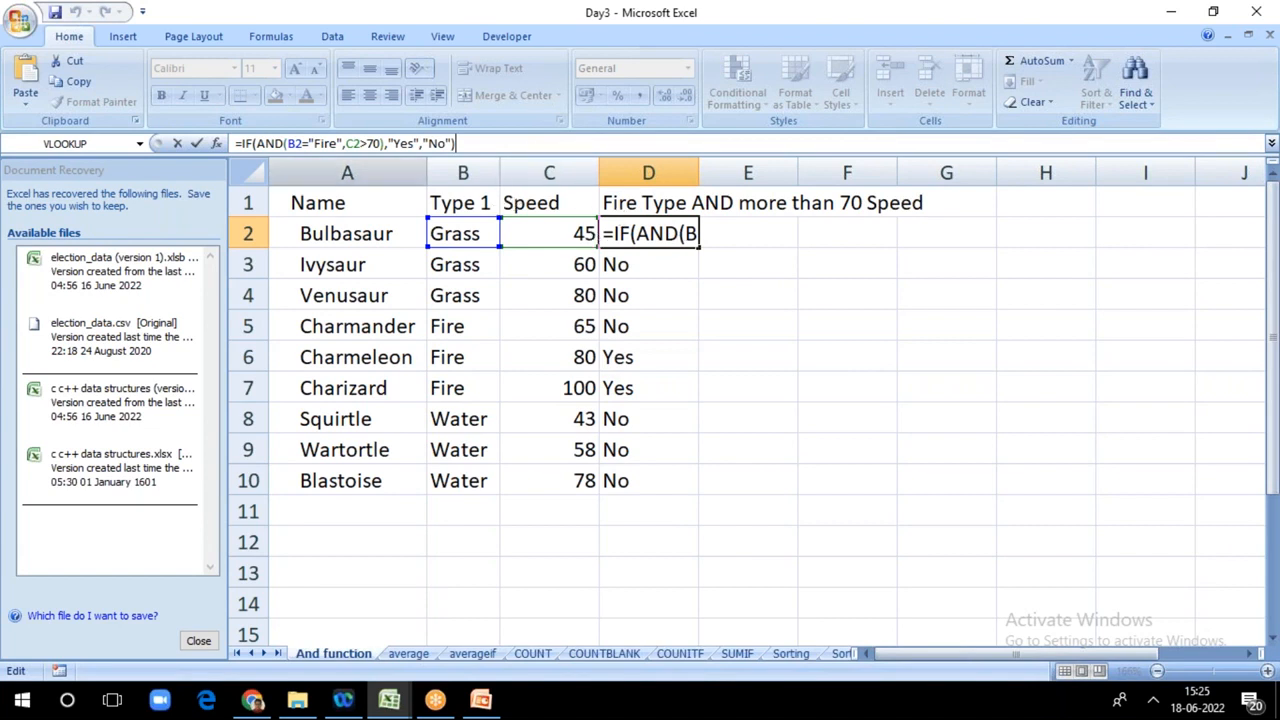
left_click(744, 235)
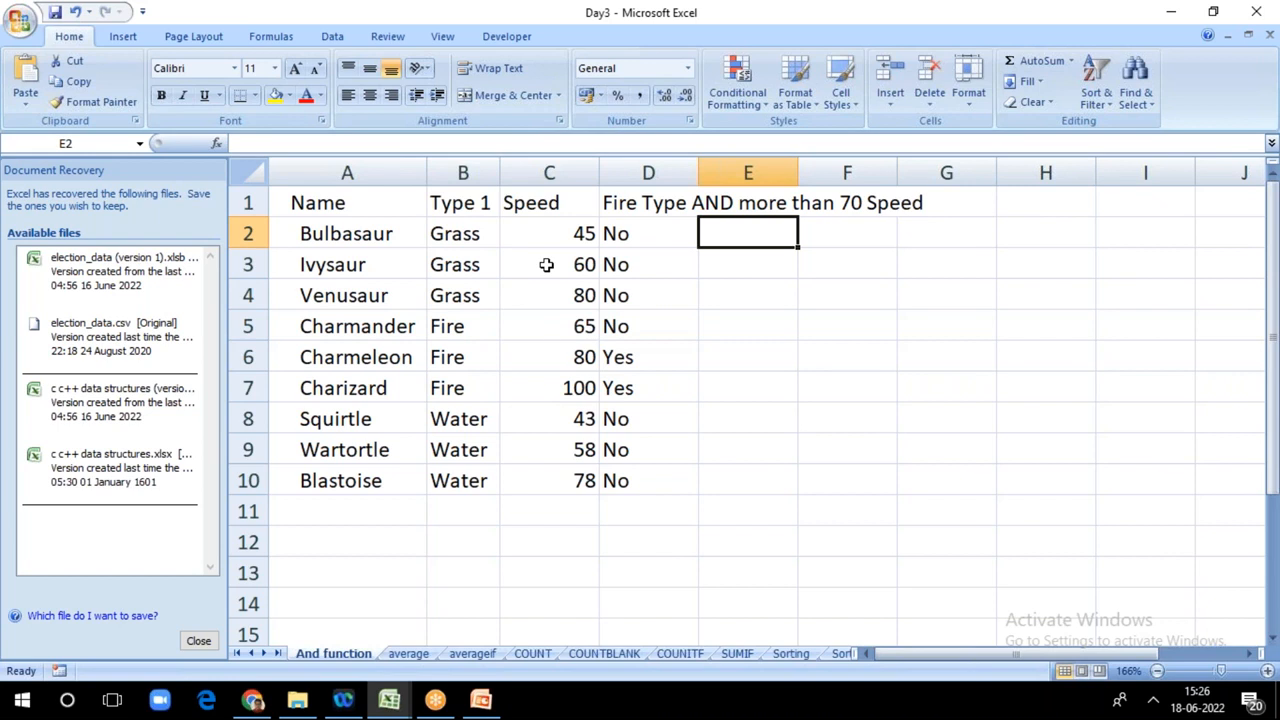
Step: Switch to the averageif sheet and start an AVERAGEIF formula in F3, the average speed for Grass
left_click(414, 656)
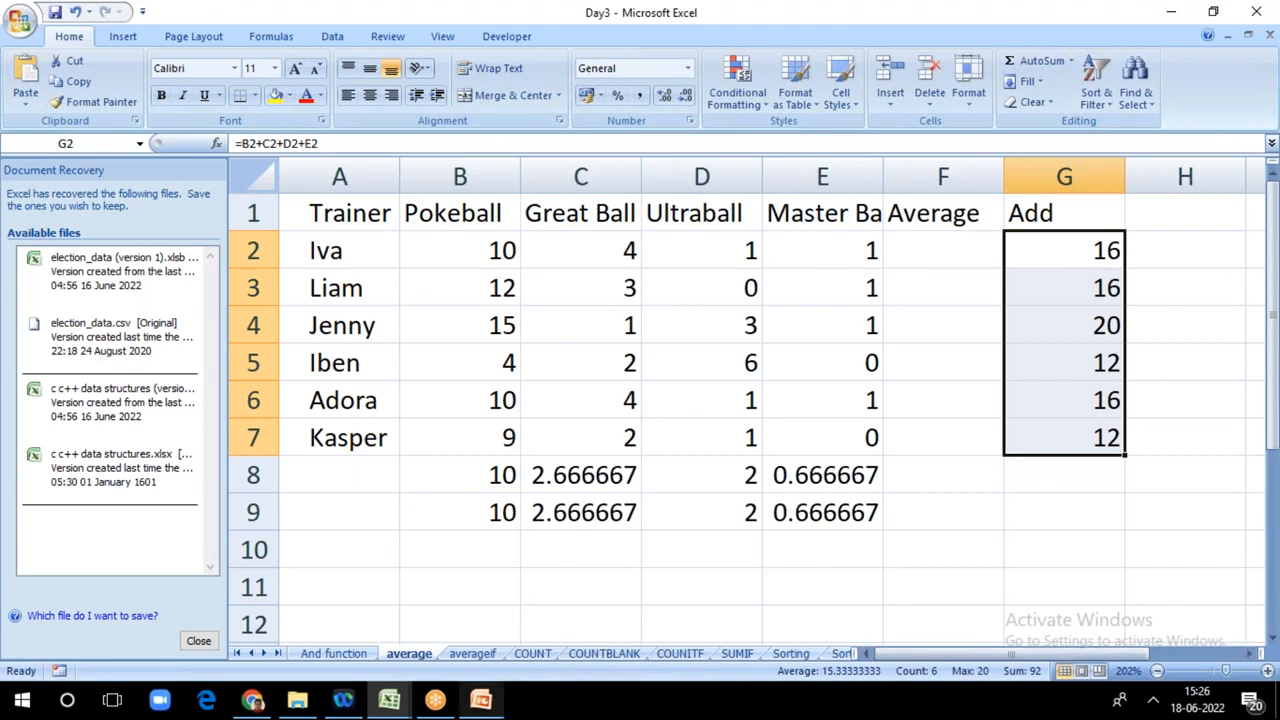
left_click(470, 655)
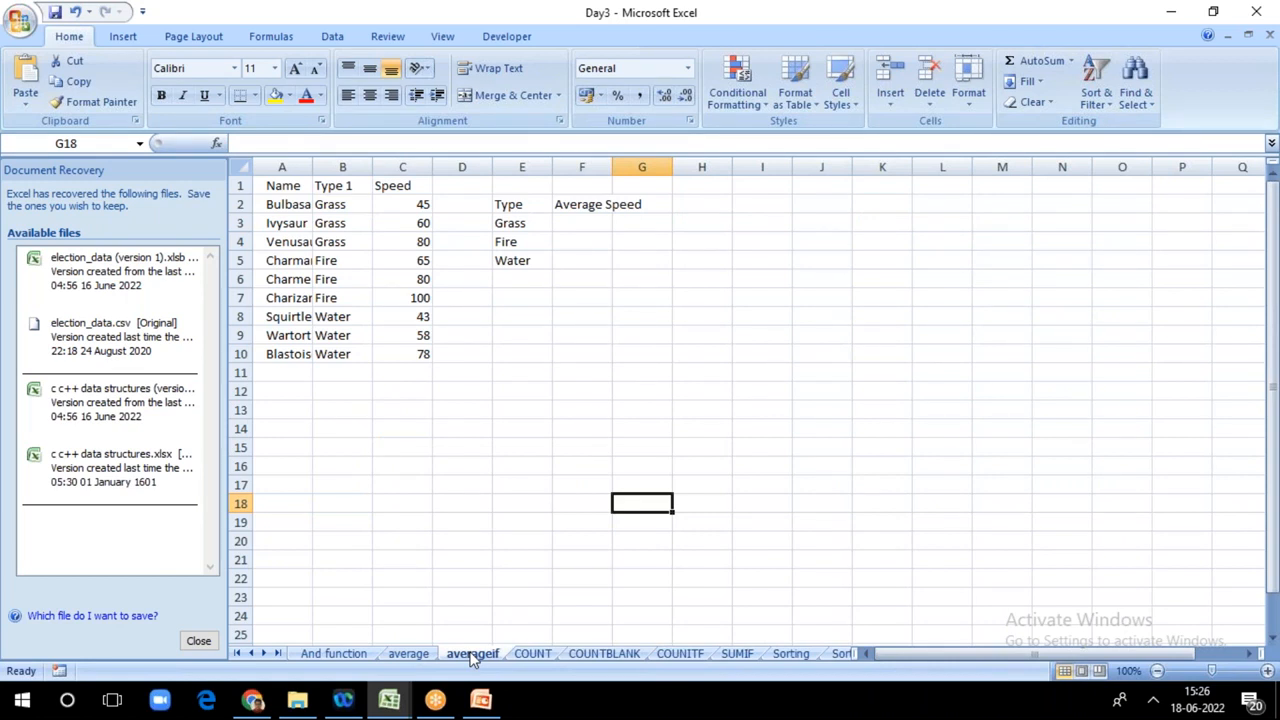
double_click(571, 222)
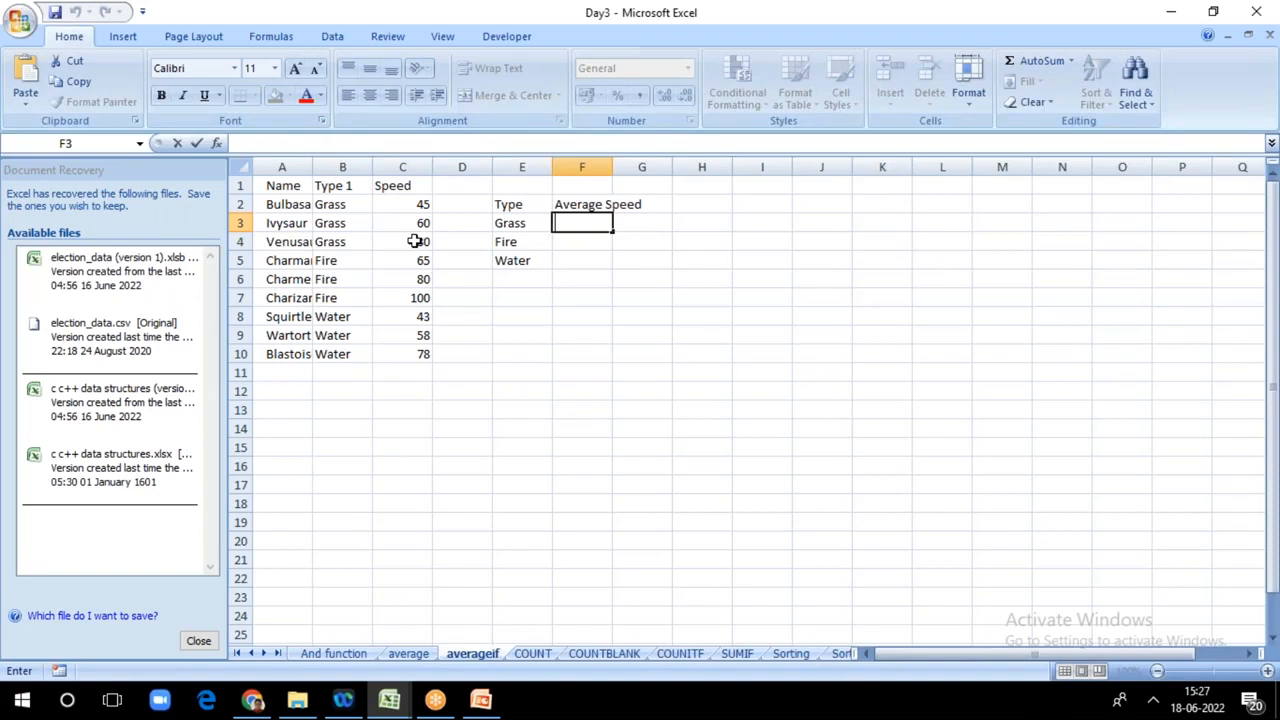
left_click(603, 257)
left_click(570, 222)
double_click(570, 222)
type("=")
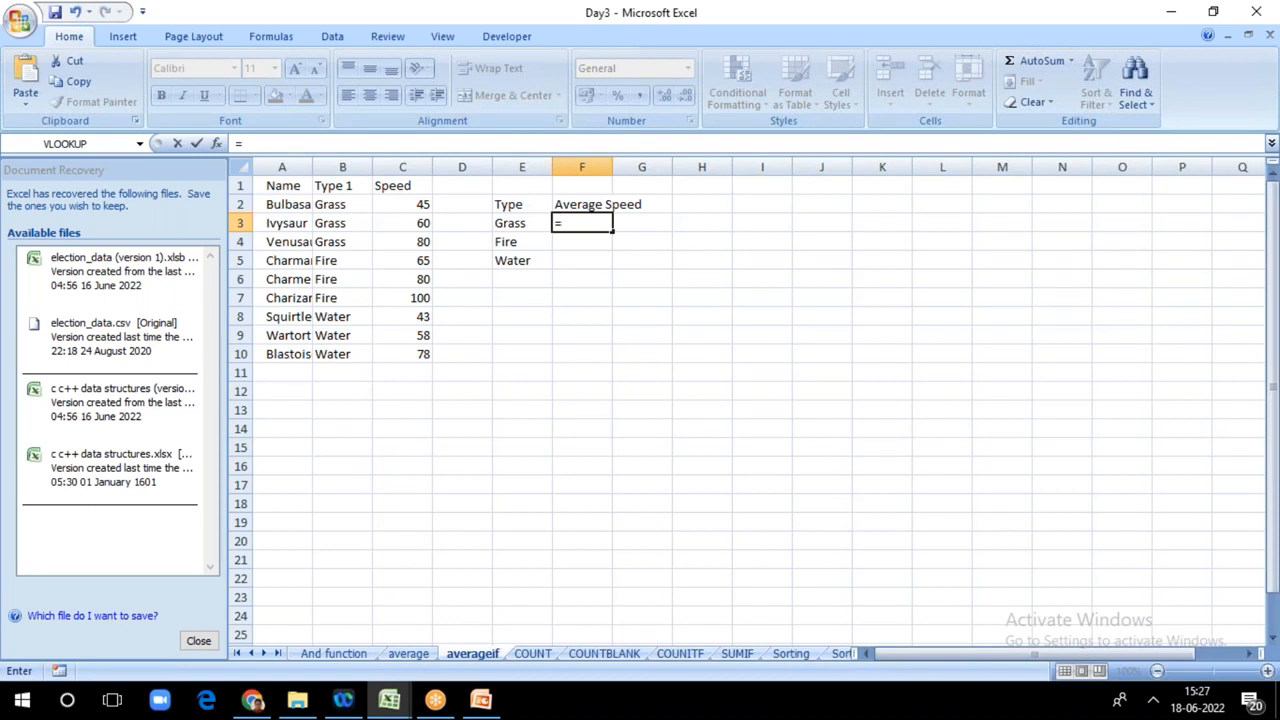
type("avea")
key("BackSpace")
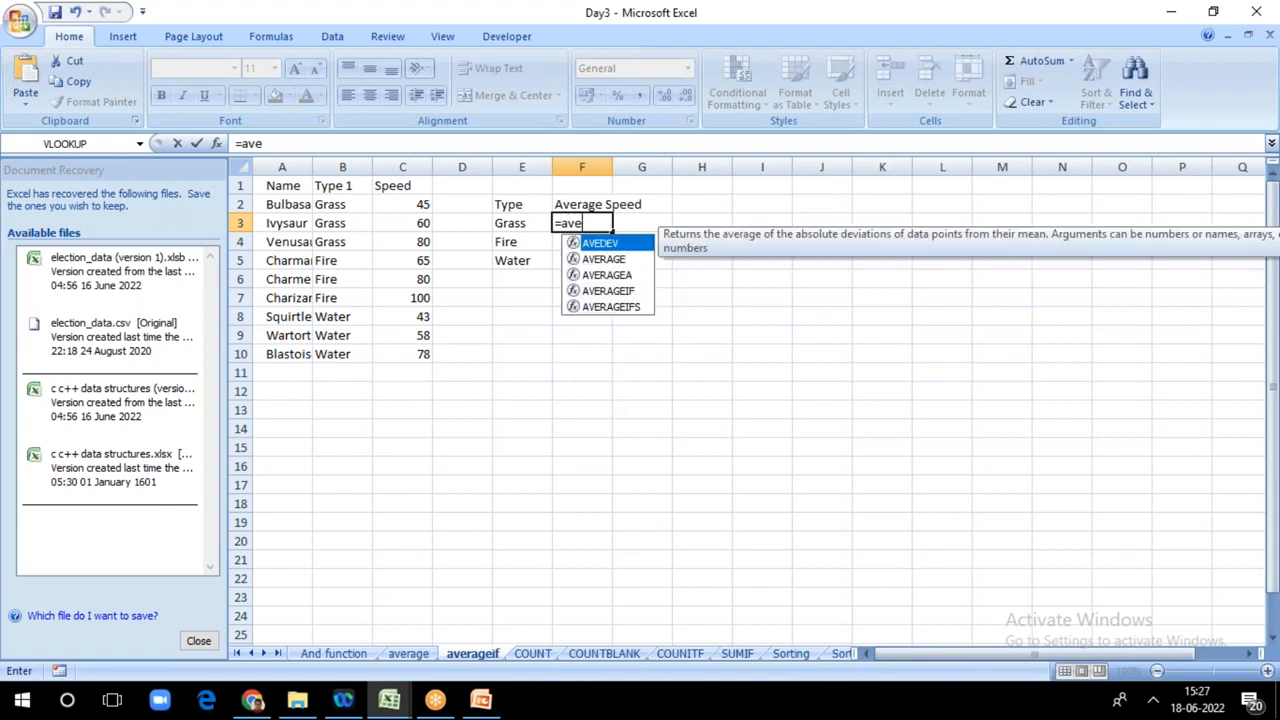
left_click(605, 291)
key("Tab")
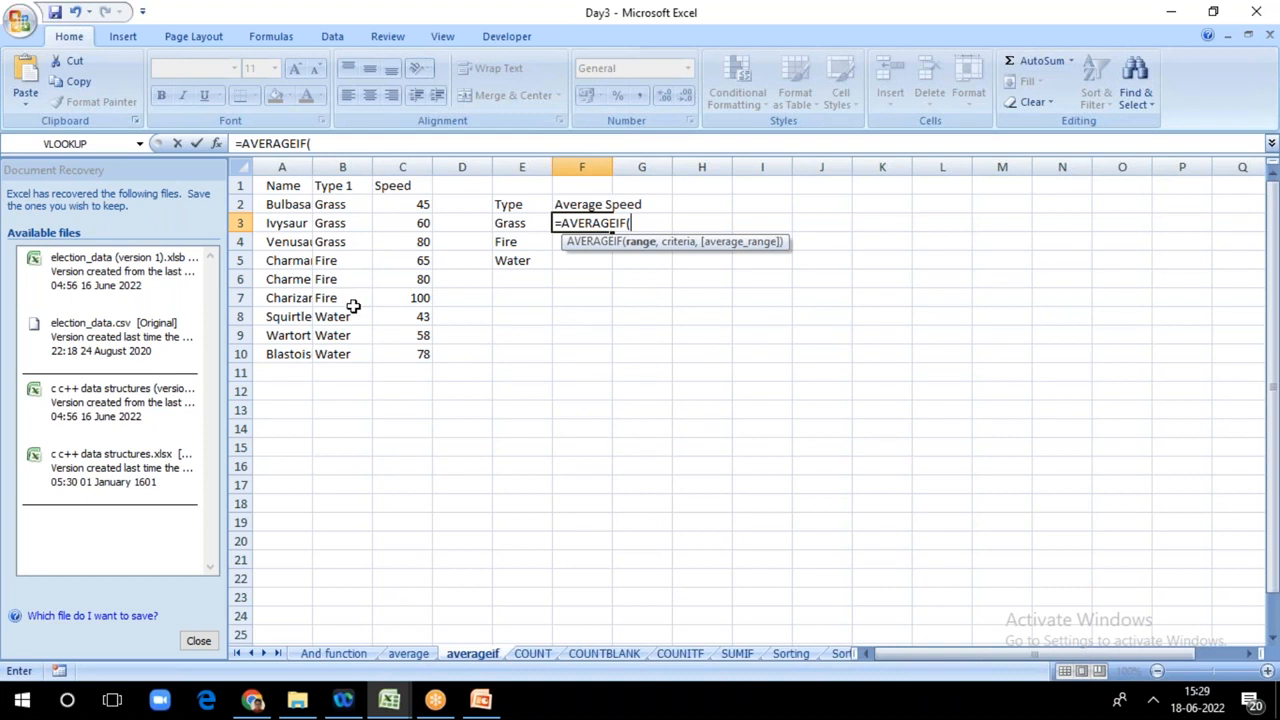
Step: Supply the Type 1 cells B2:B10 as the AVERAGEIF range in F3, followed by a comma
left_click(331, 204)
key("F8")
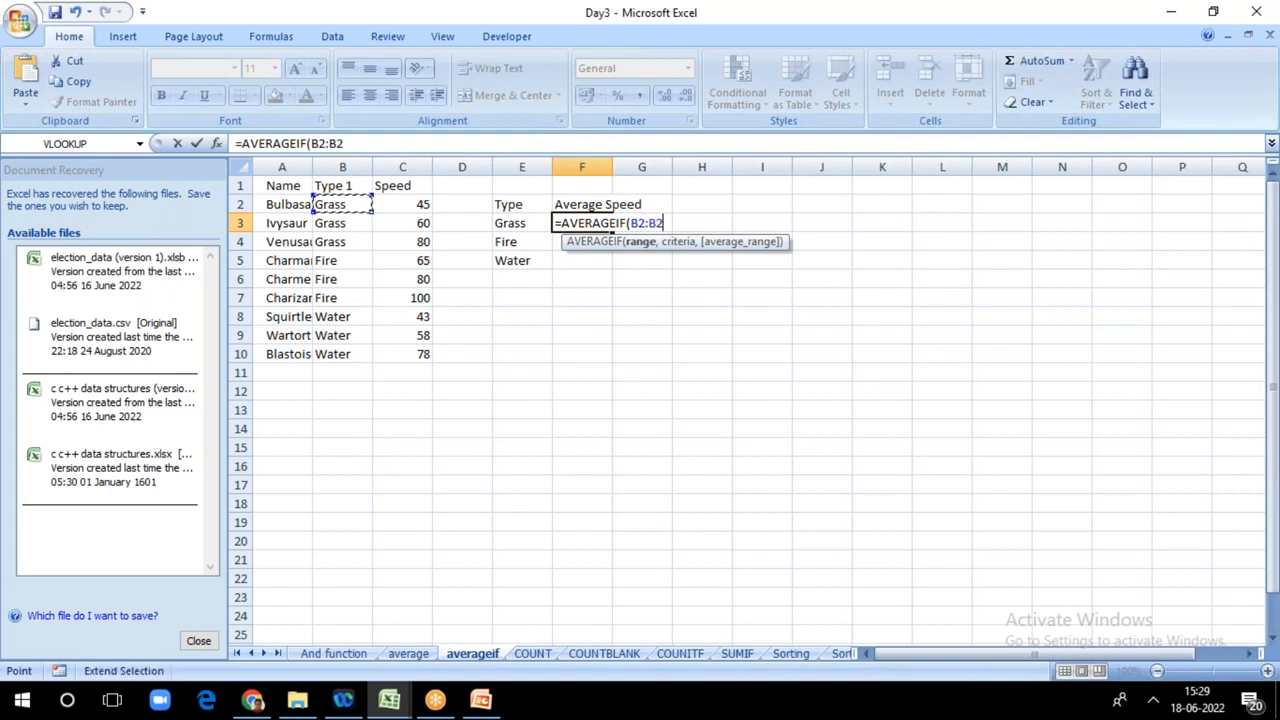
left_click(331, 355)
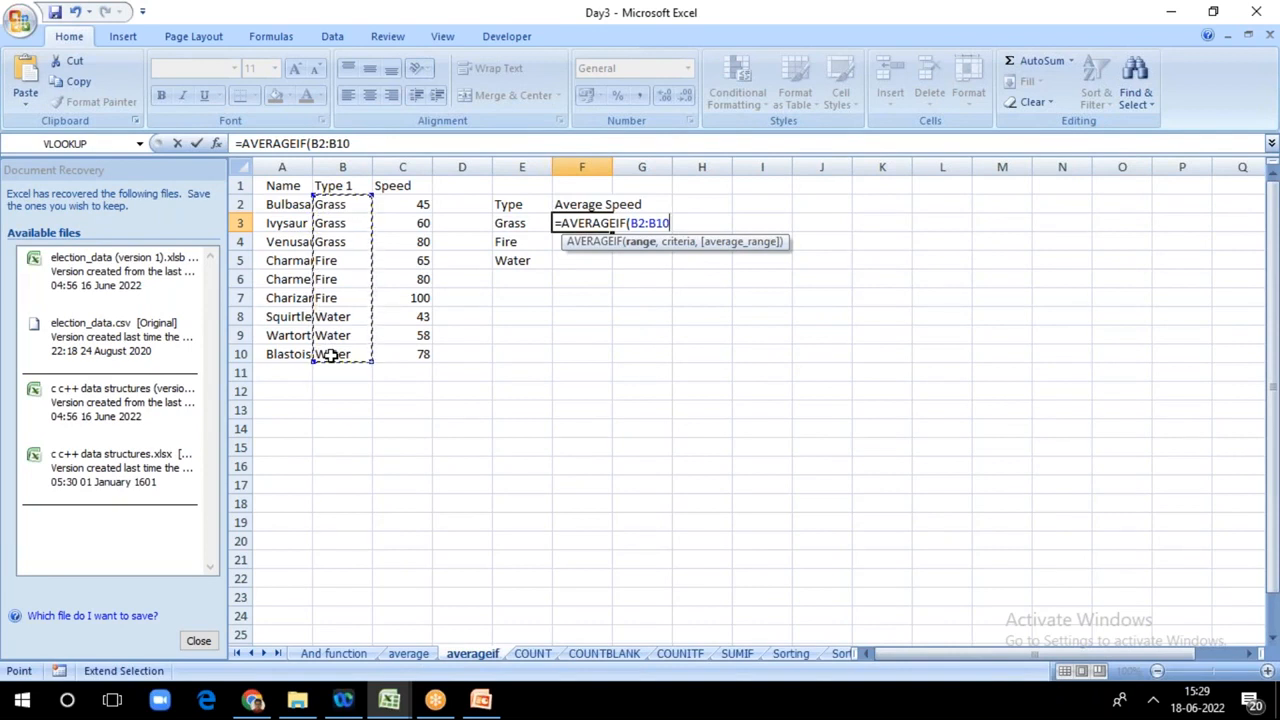
type(",")
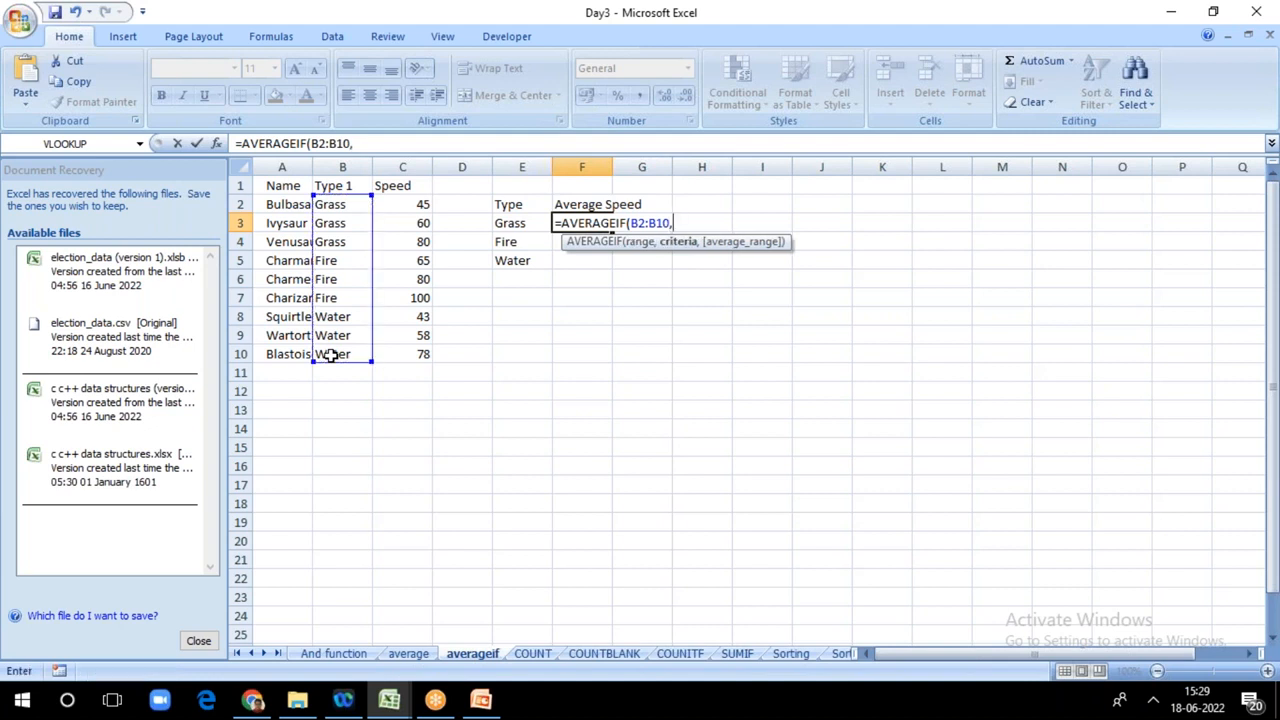
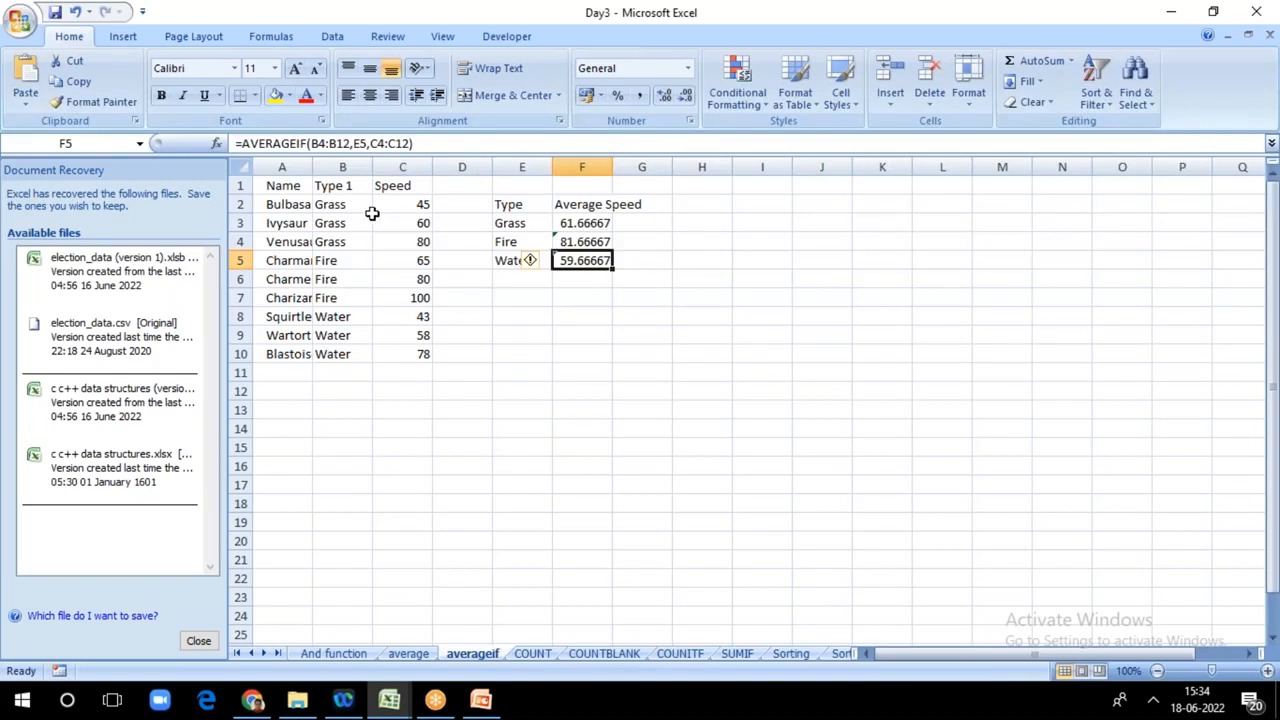
Step: Open the AVERAGEIF formula in F3 to examine its range, criteria and average range arguments
left_click(585, 224)
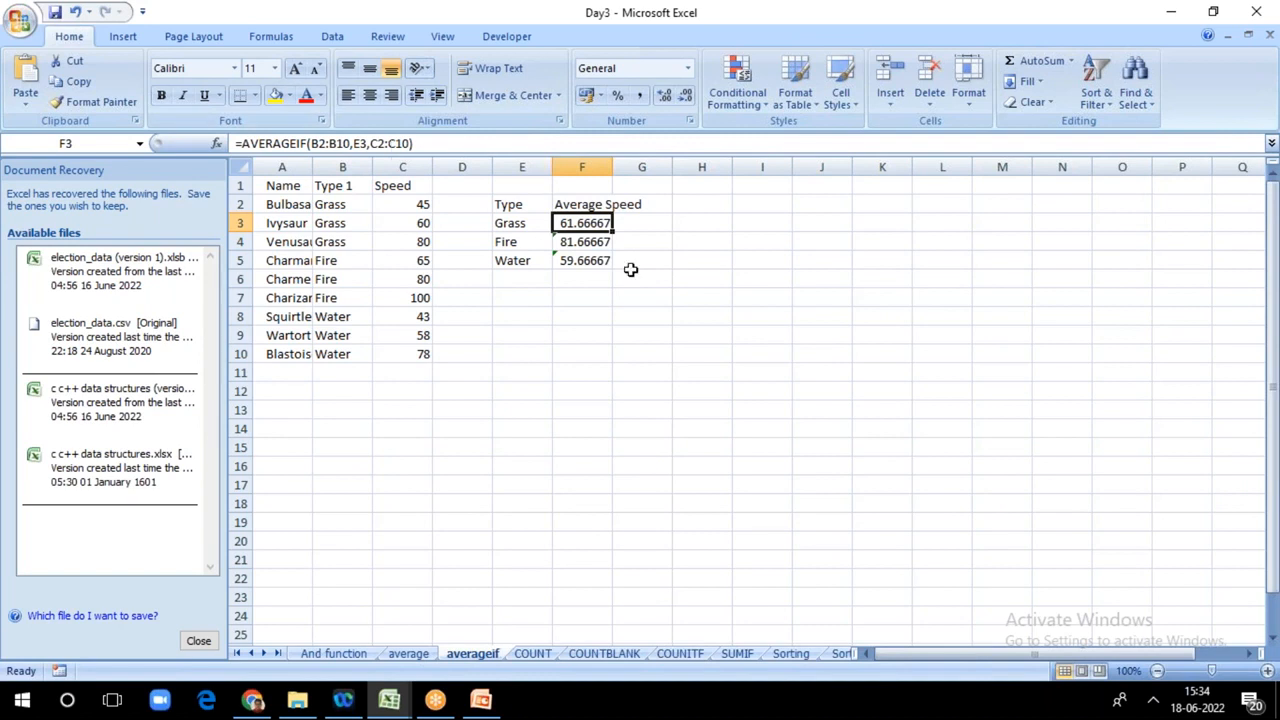
key("F2")
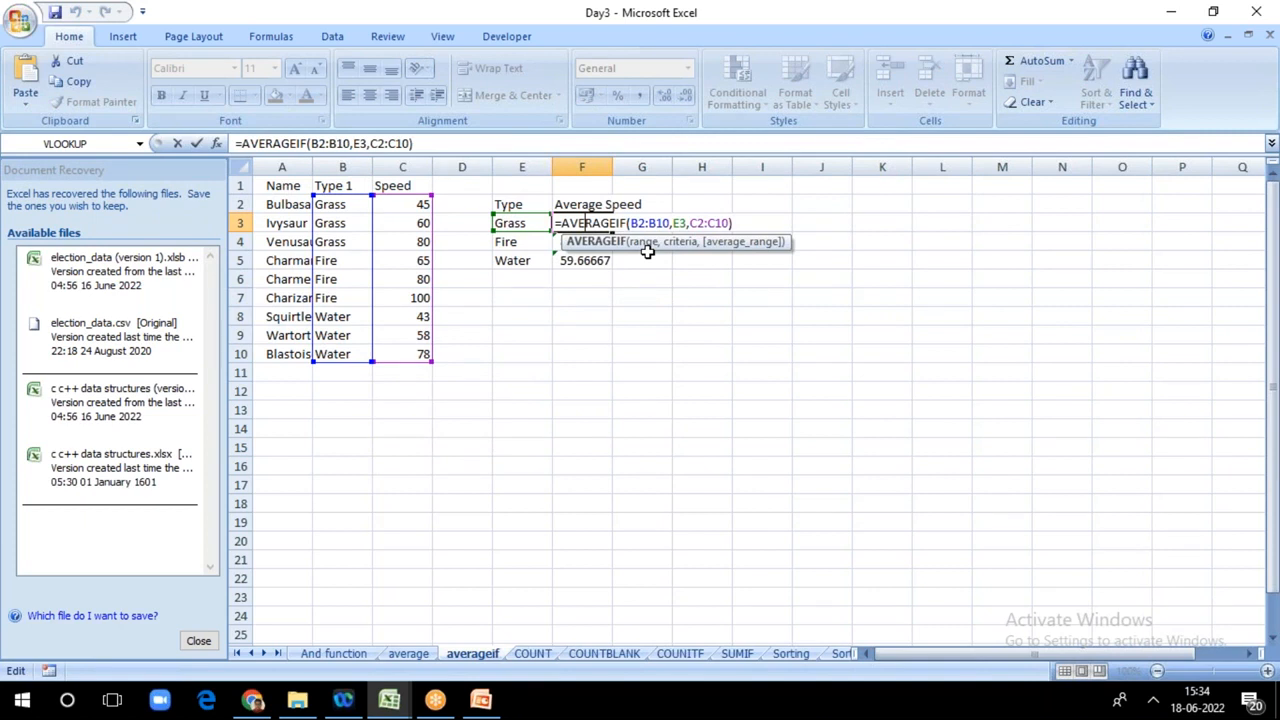
left_click(1154, 703)
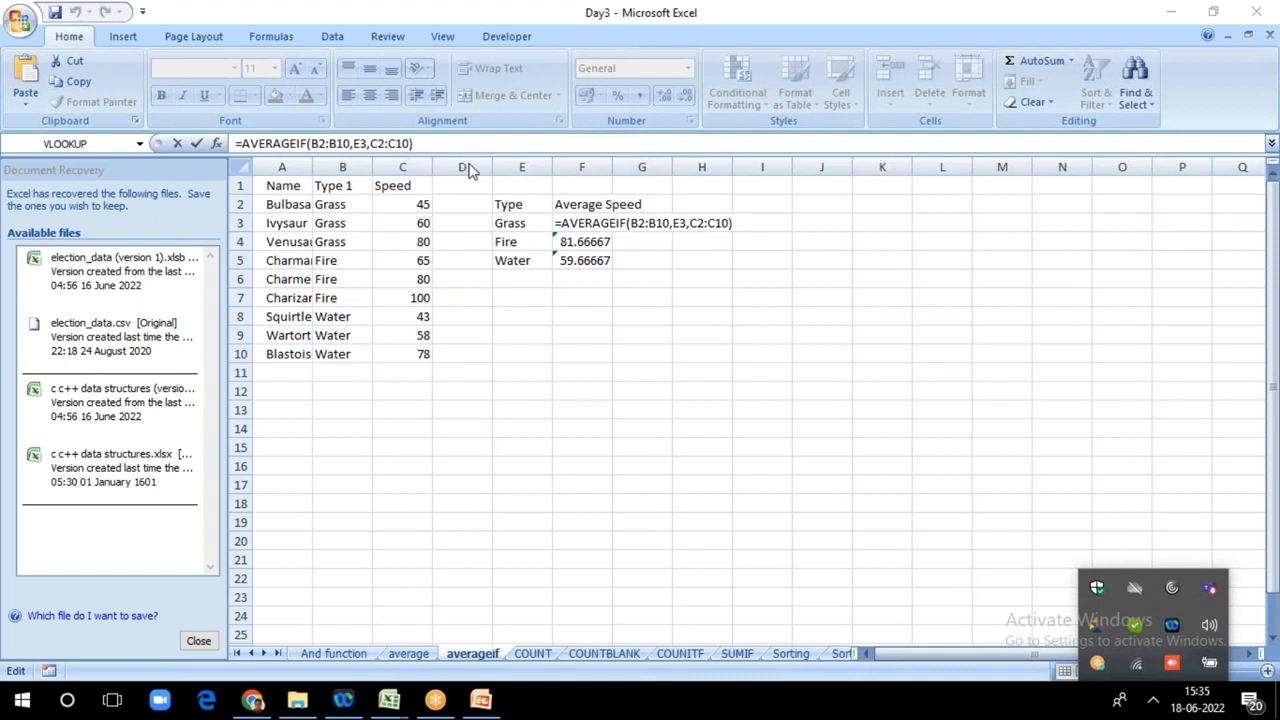
left_click(590, 220)
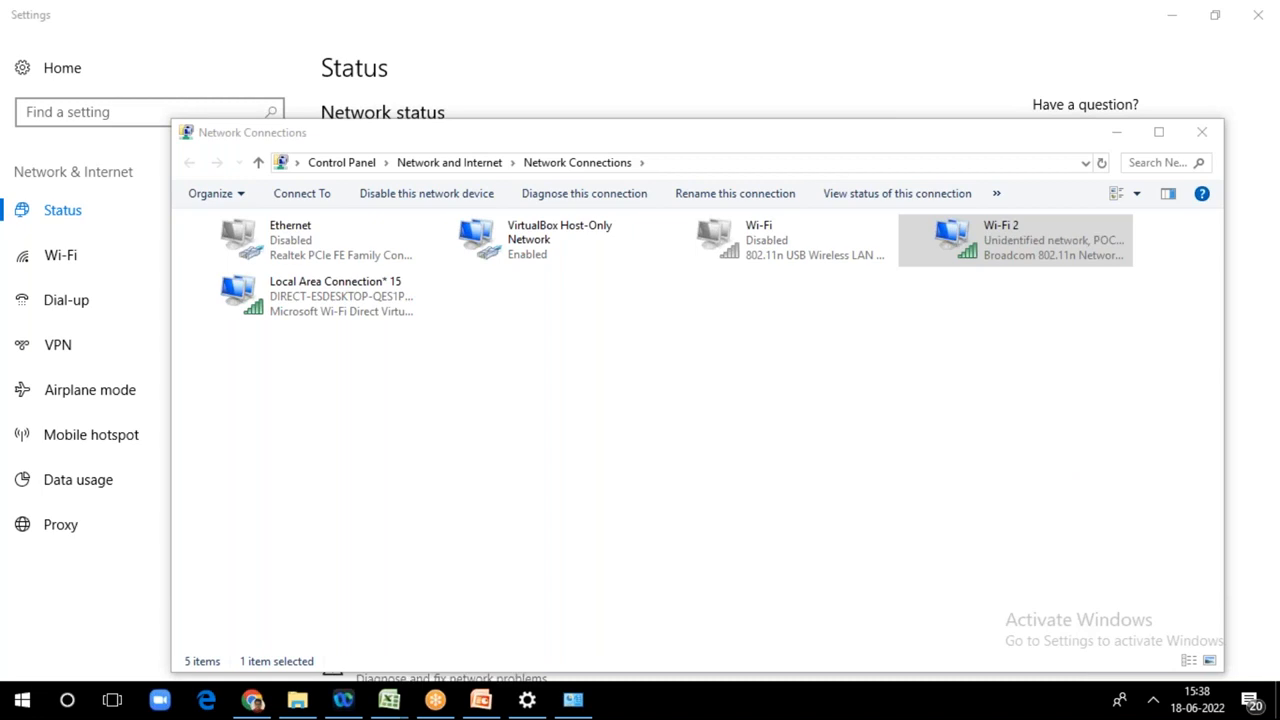
Step: Leave the network settings, view the Various Functions/Rules slide in PowerPoint, and return to the Day3 workbook in Excel
left_click(838, 100)
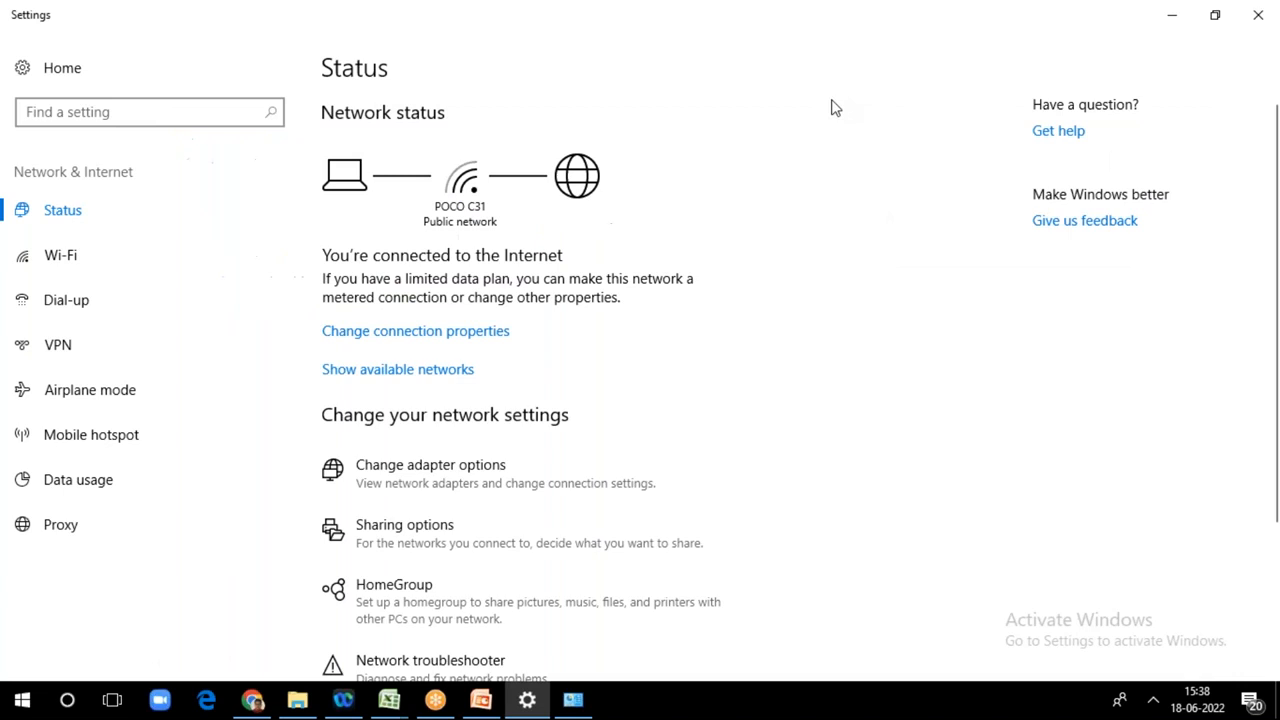
left_click(481, 701)
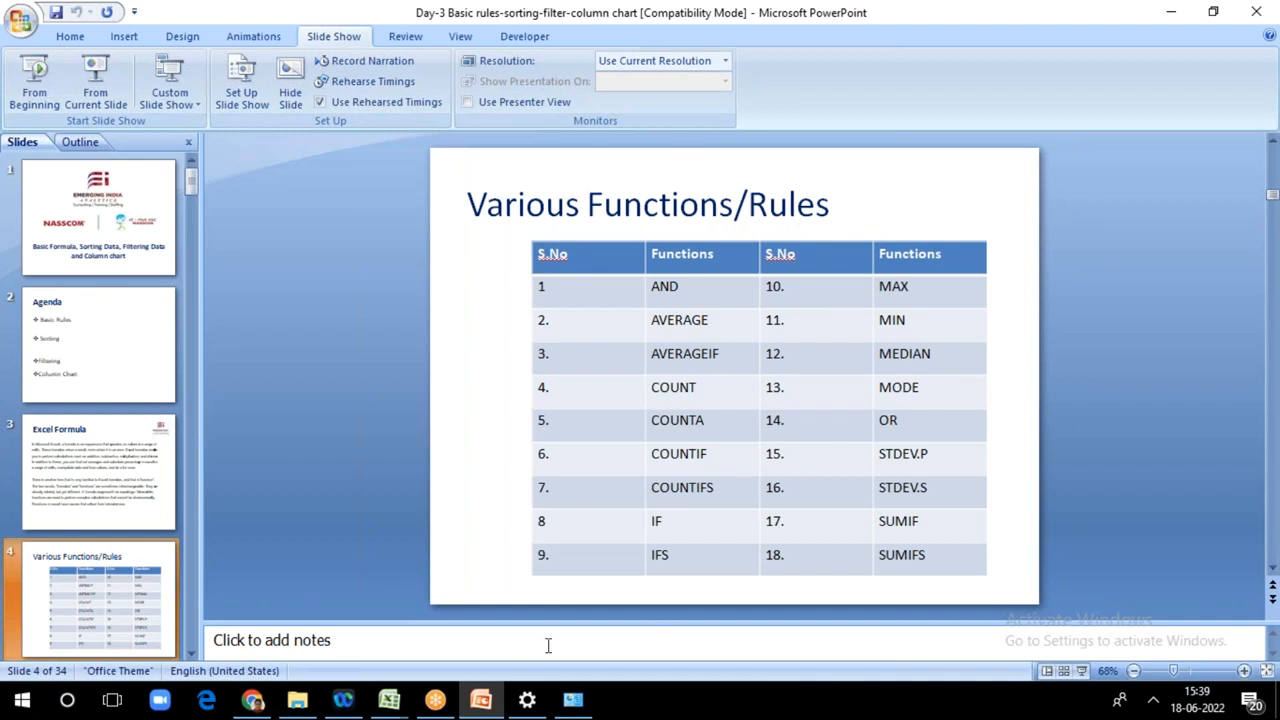
mouse_move(391, 704)
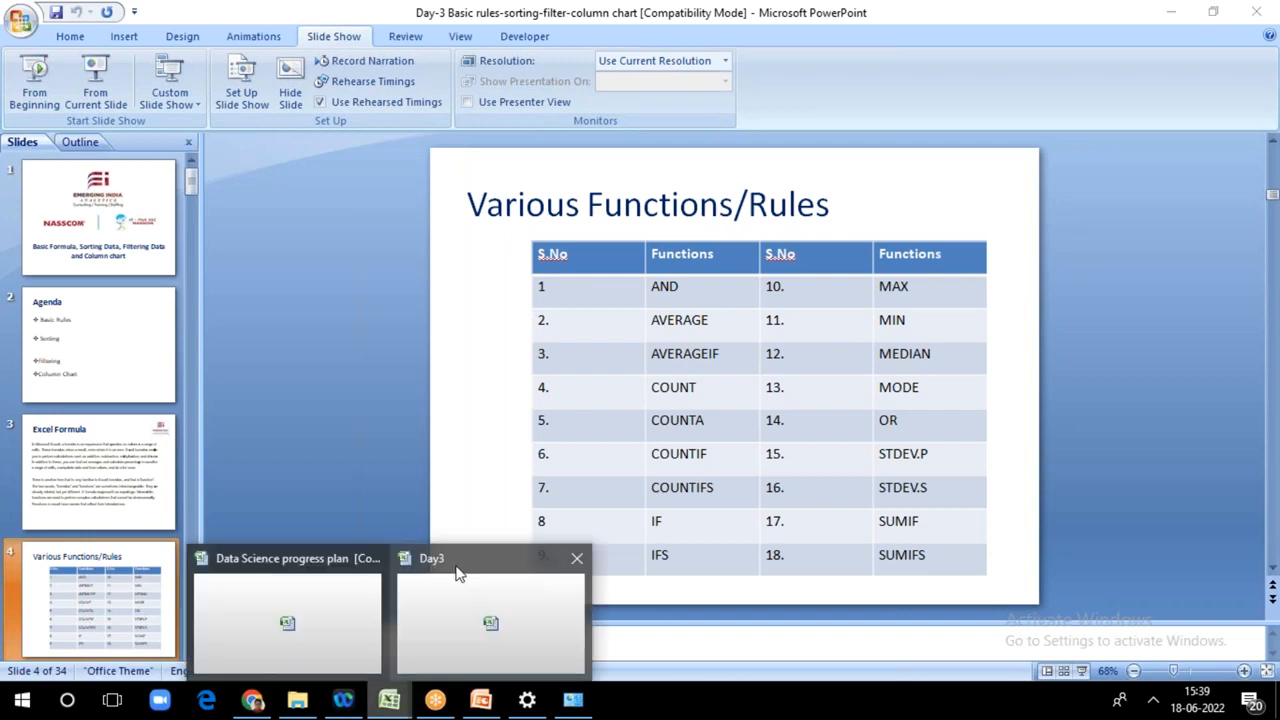
left_click(457, 566)
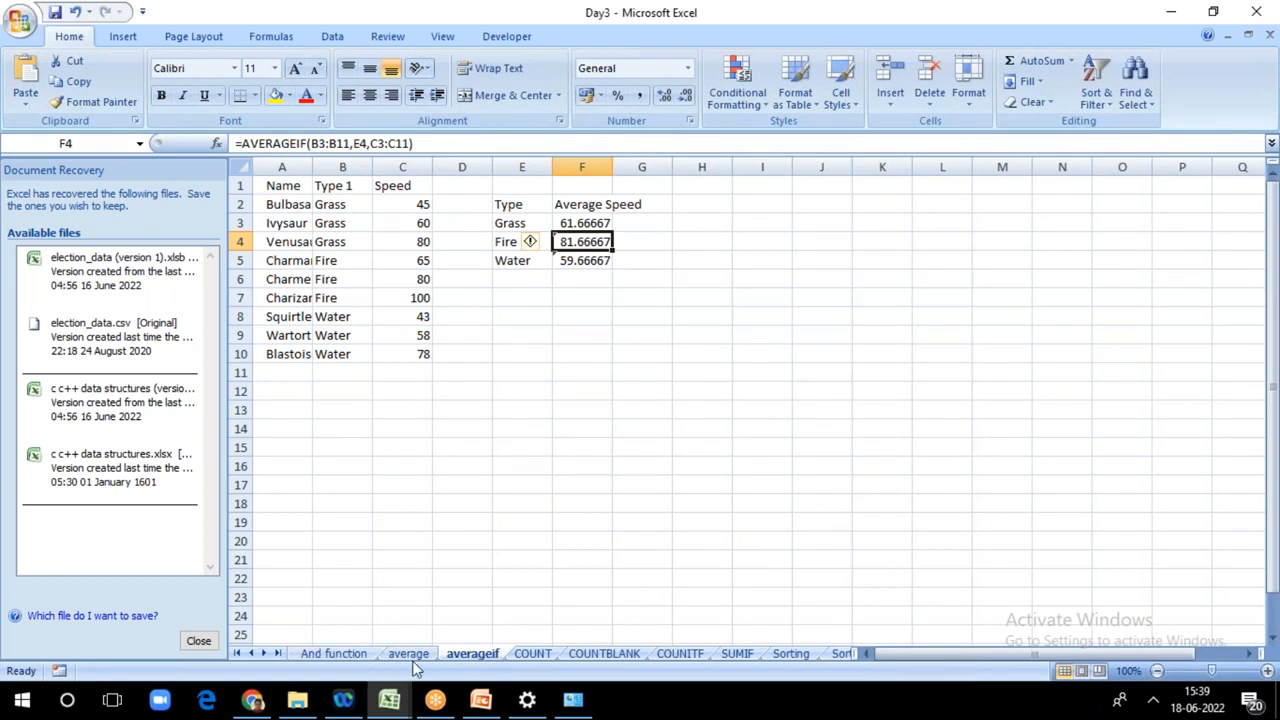
Step: Switch to the COUNT sheet and start a formula in D22 that references the Total stats cells D2:D21
left_click(533, 654)
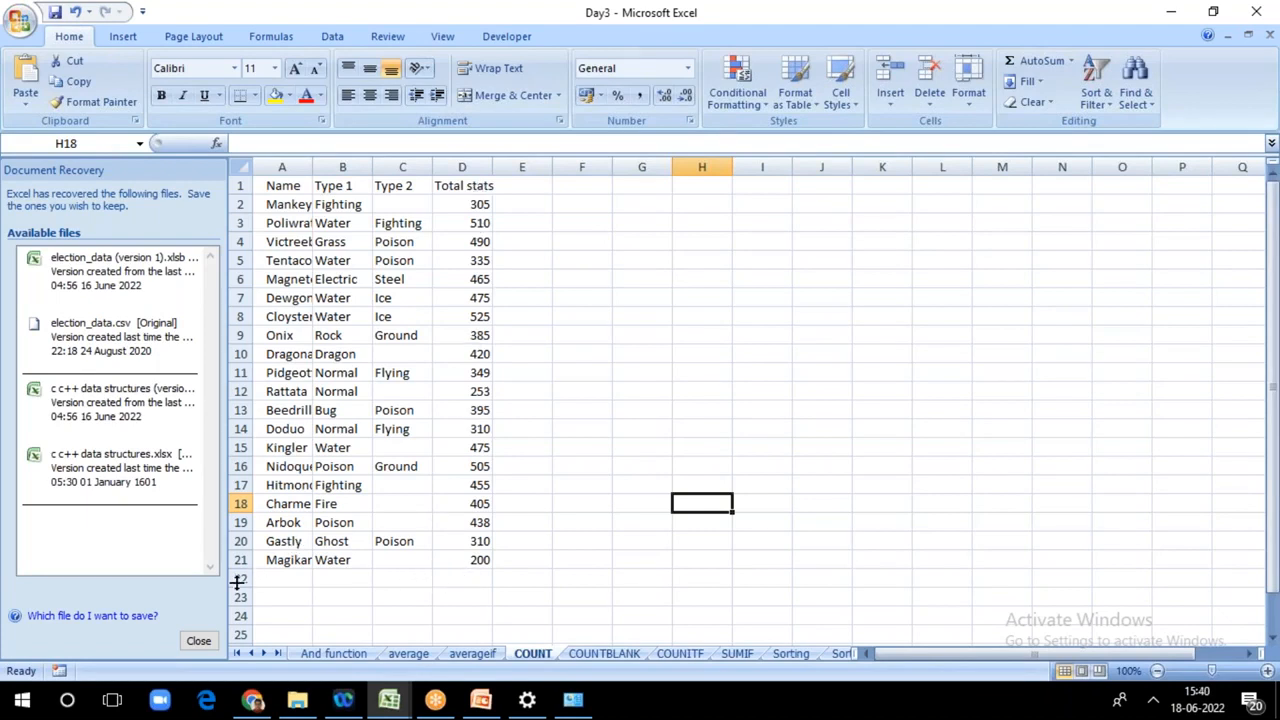
left_click(455, 583)
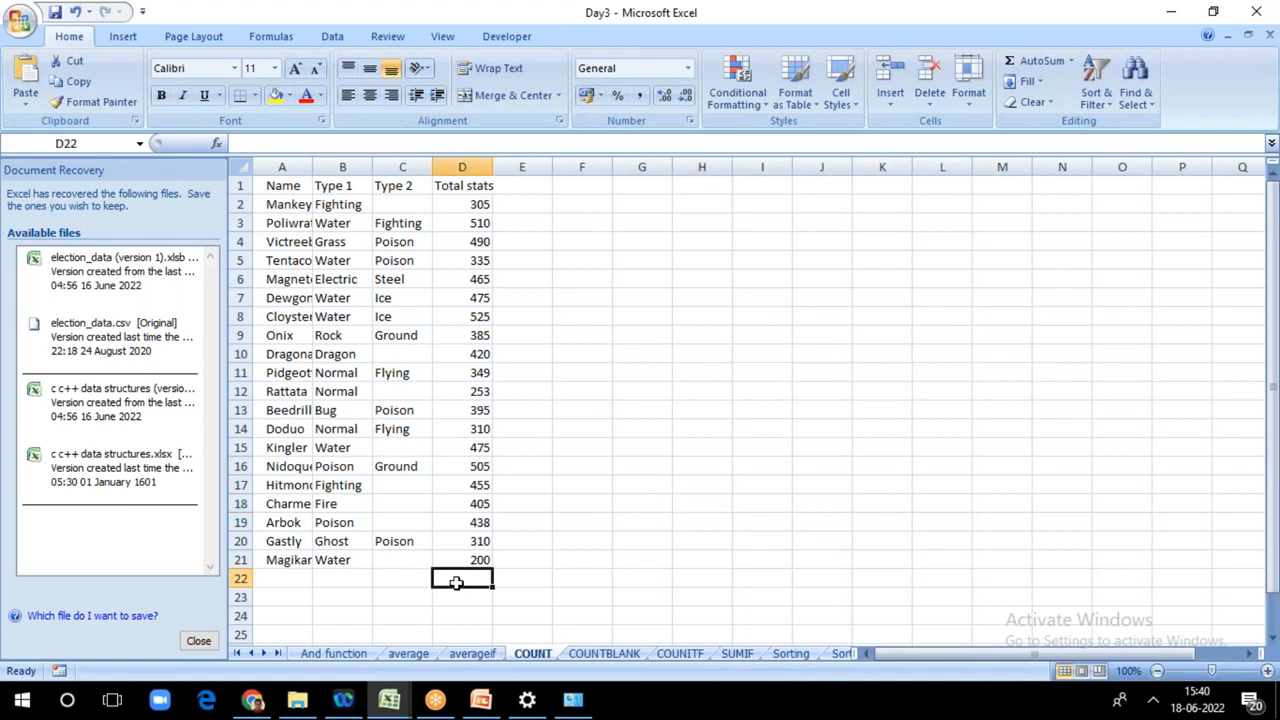
type("=")
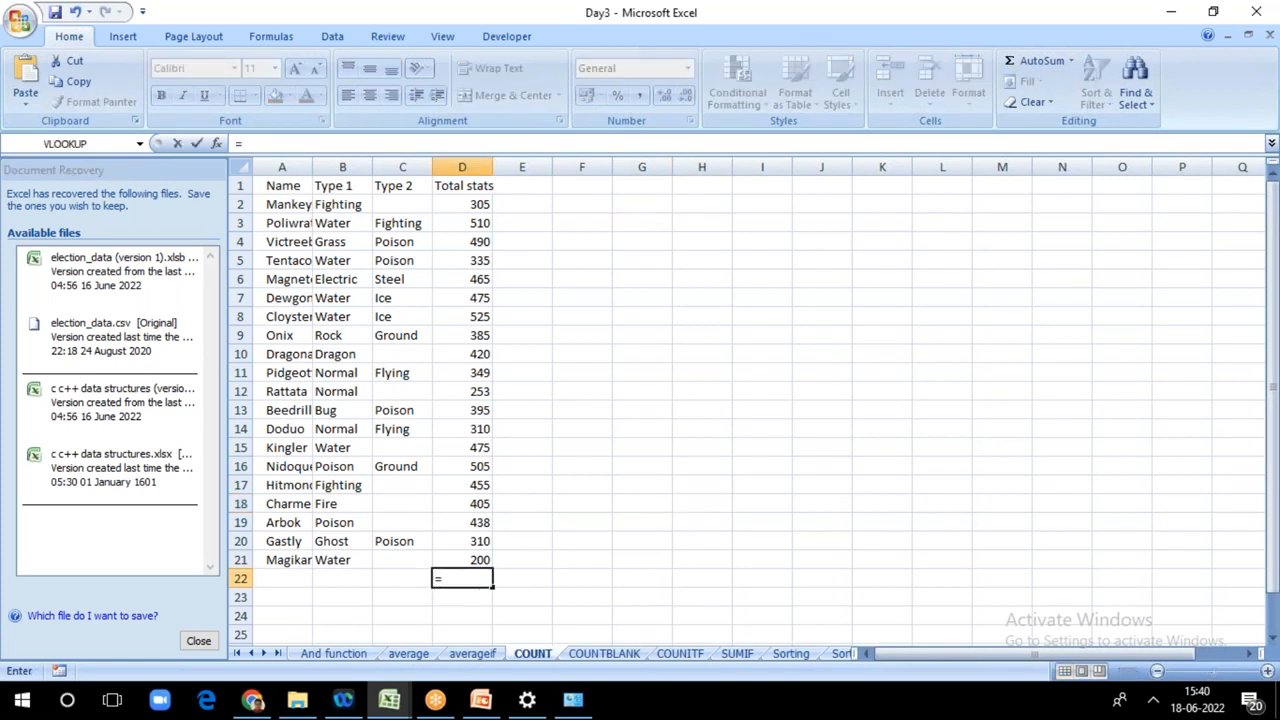
left_click(468, 204)
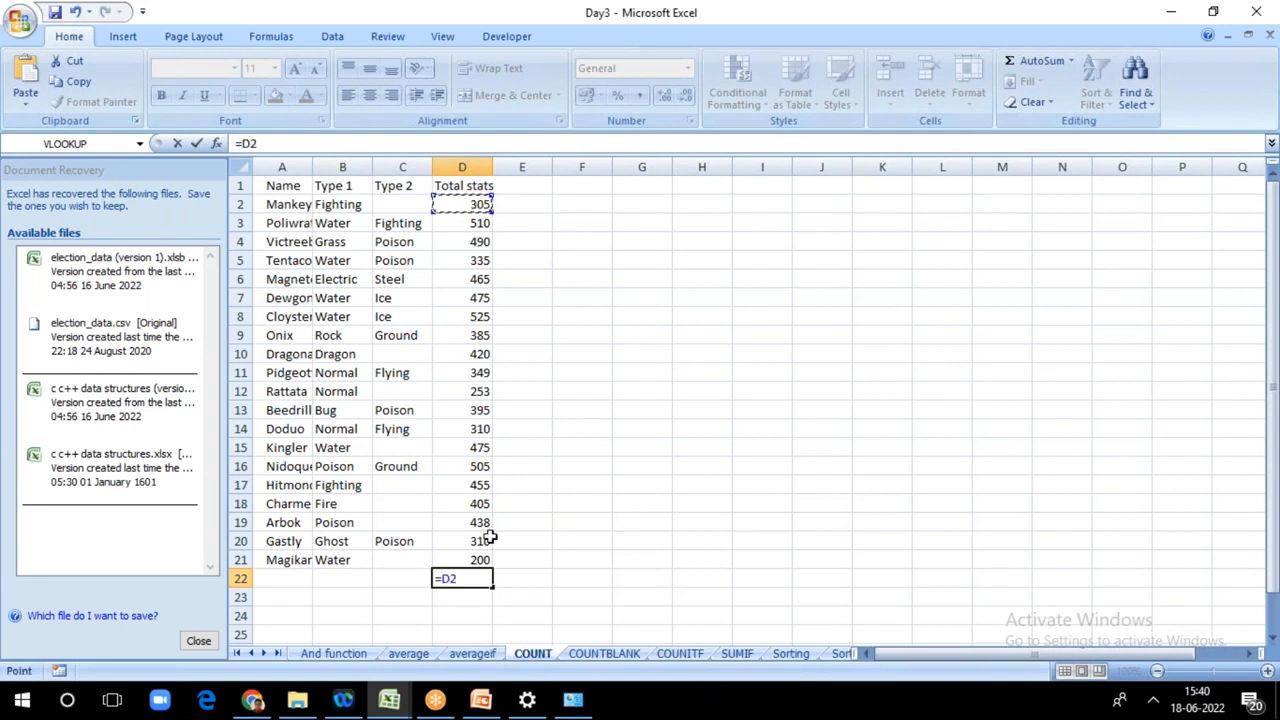
key("F8")
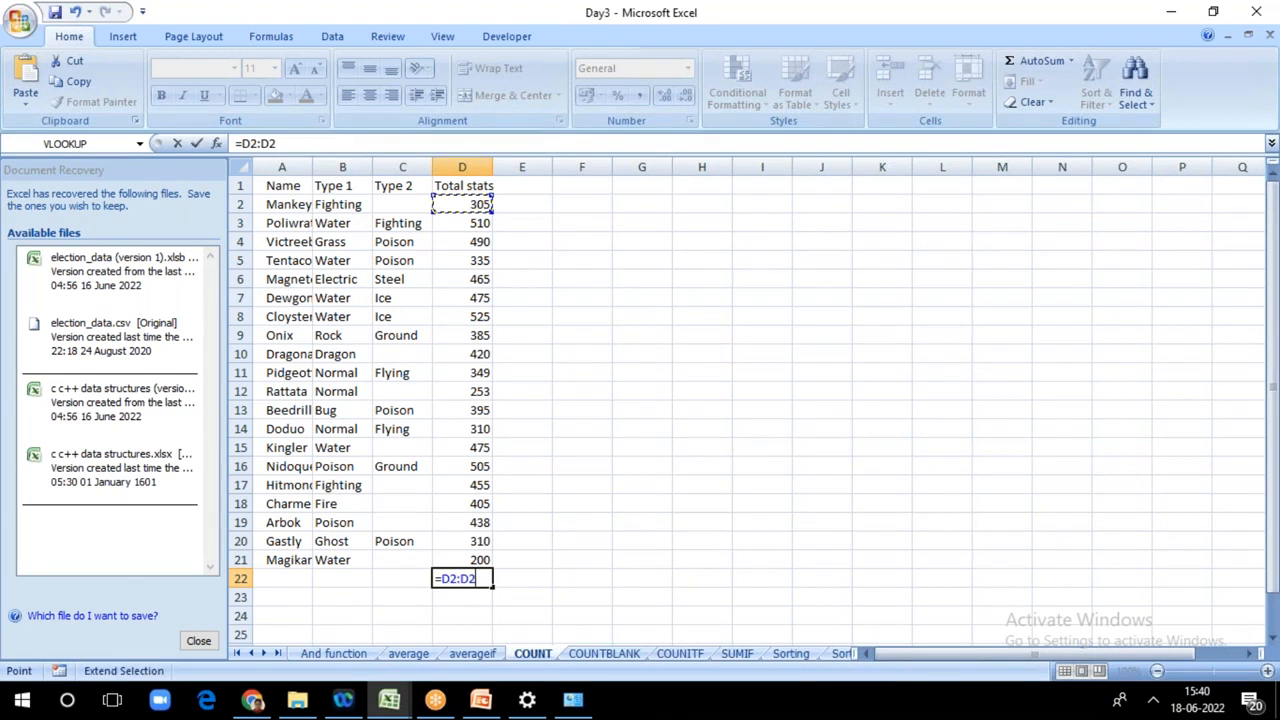
left_click(478, 560)
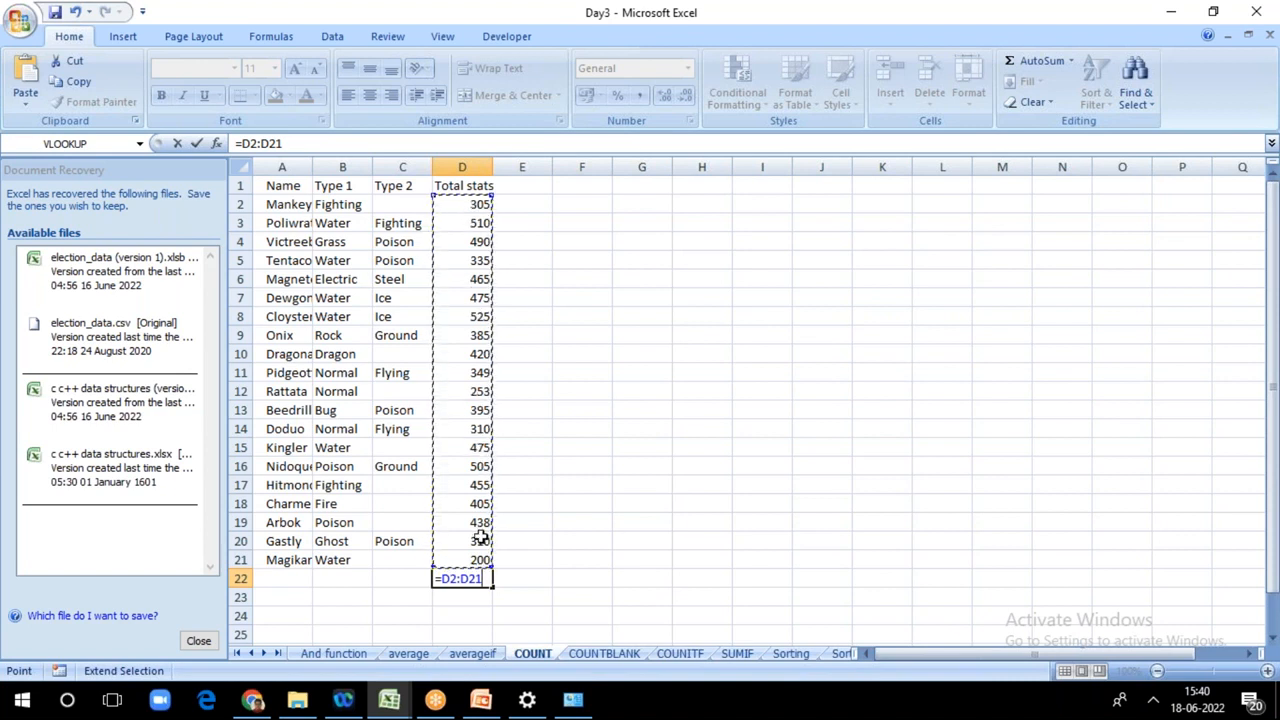
Step: Wrap the D2:D21 reference in D22 in the COUNT function and enter the formula =COUNT(D2:D21)
double_click(446, 578)
left_click(442, 578)
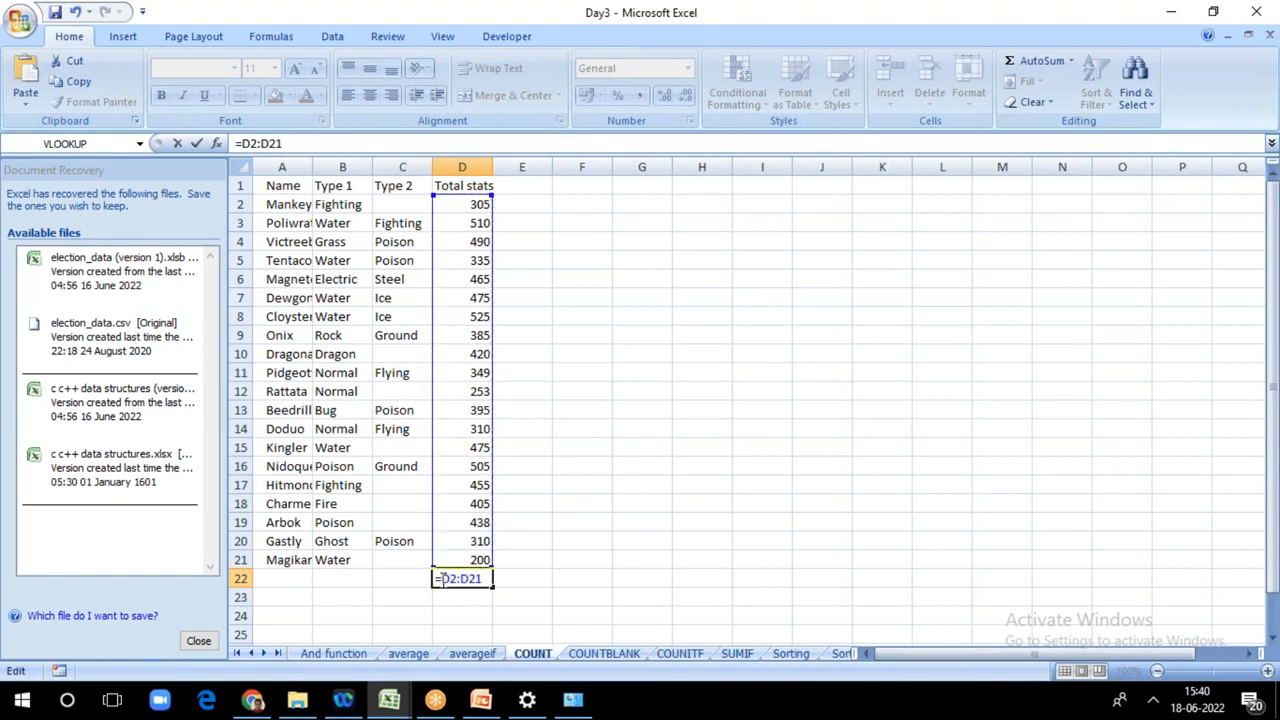
type("co")
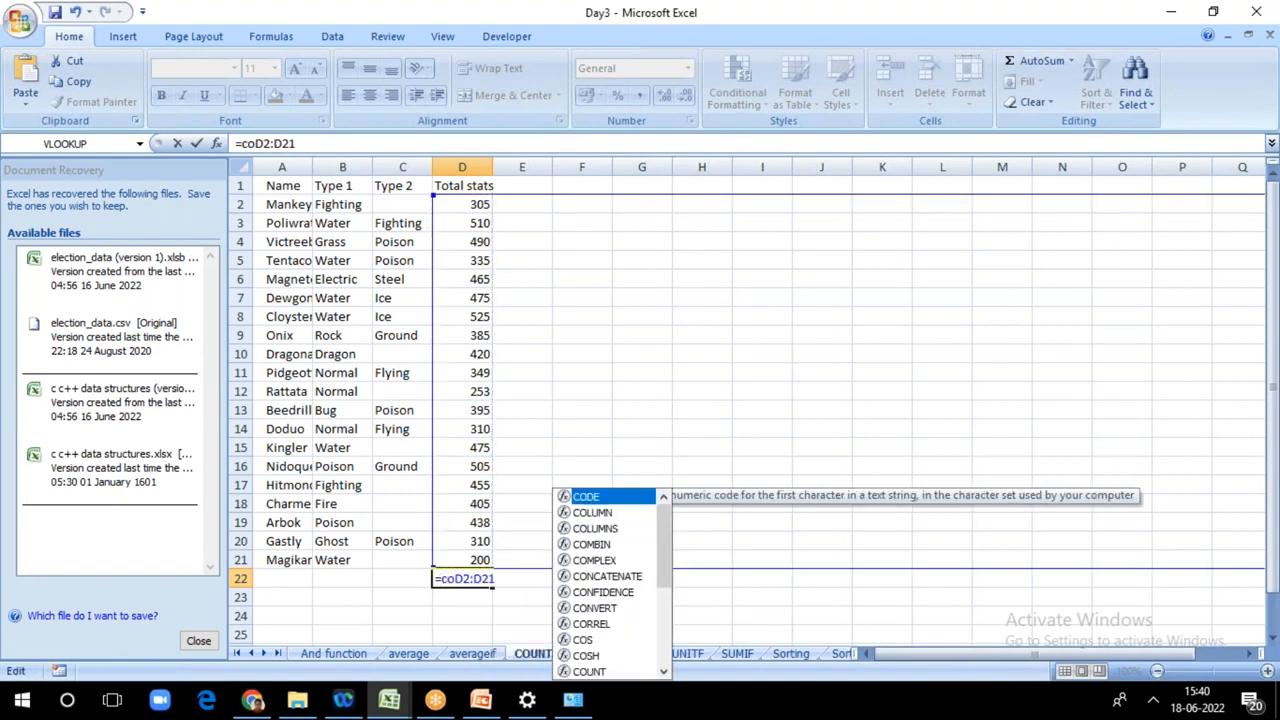
type("u")
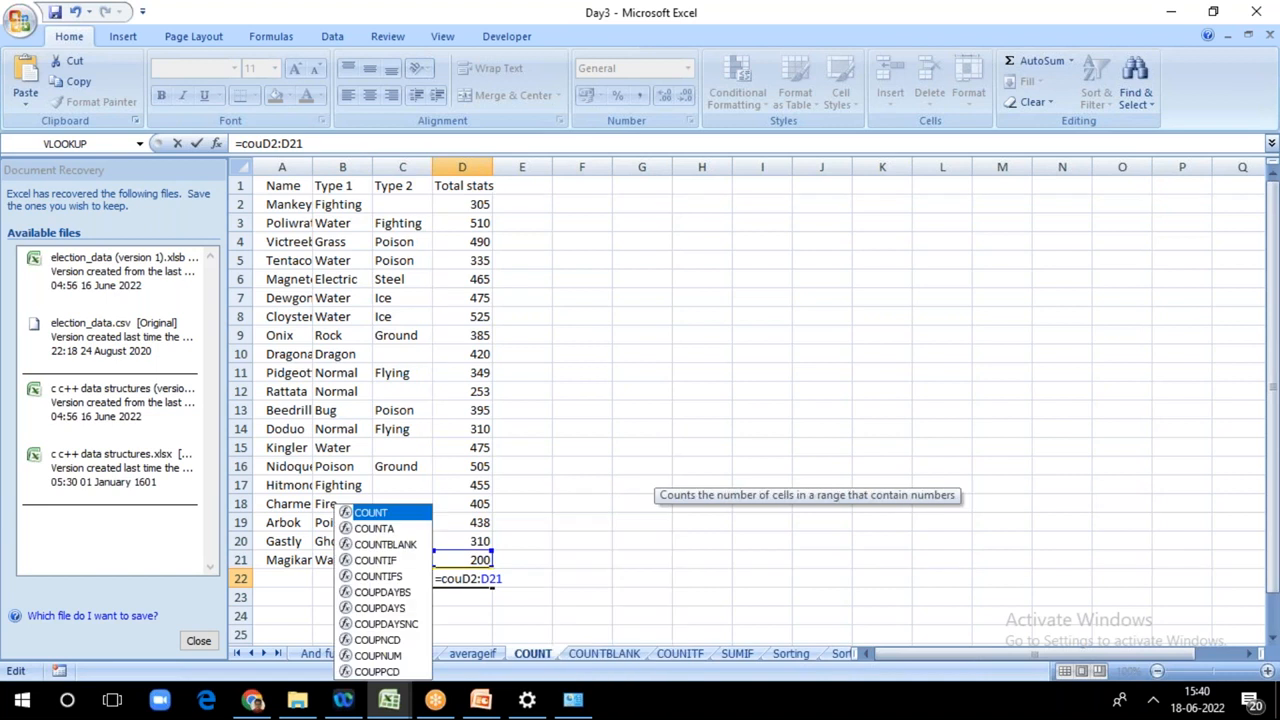
double_click(378, 512)
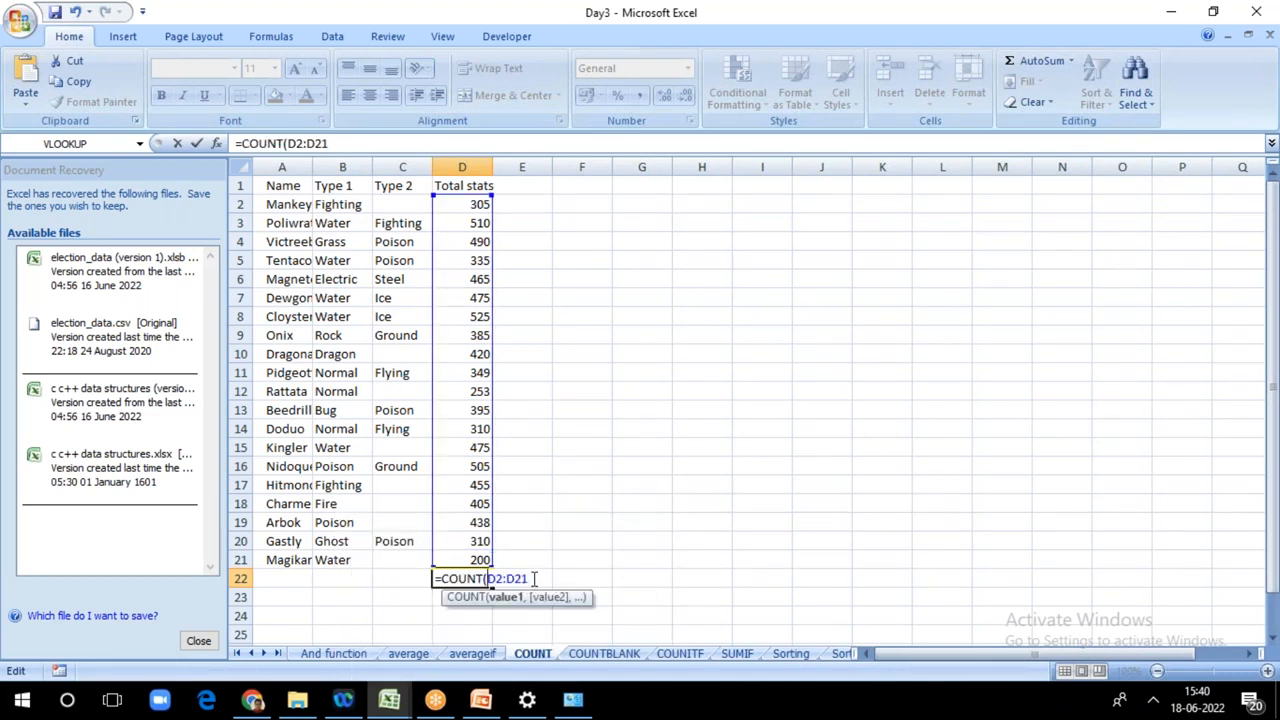
left_click(330, 143)
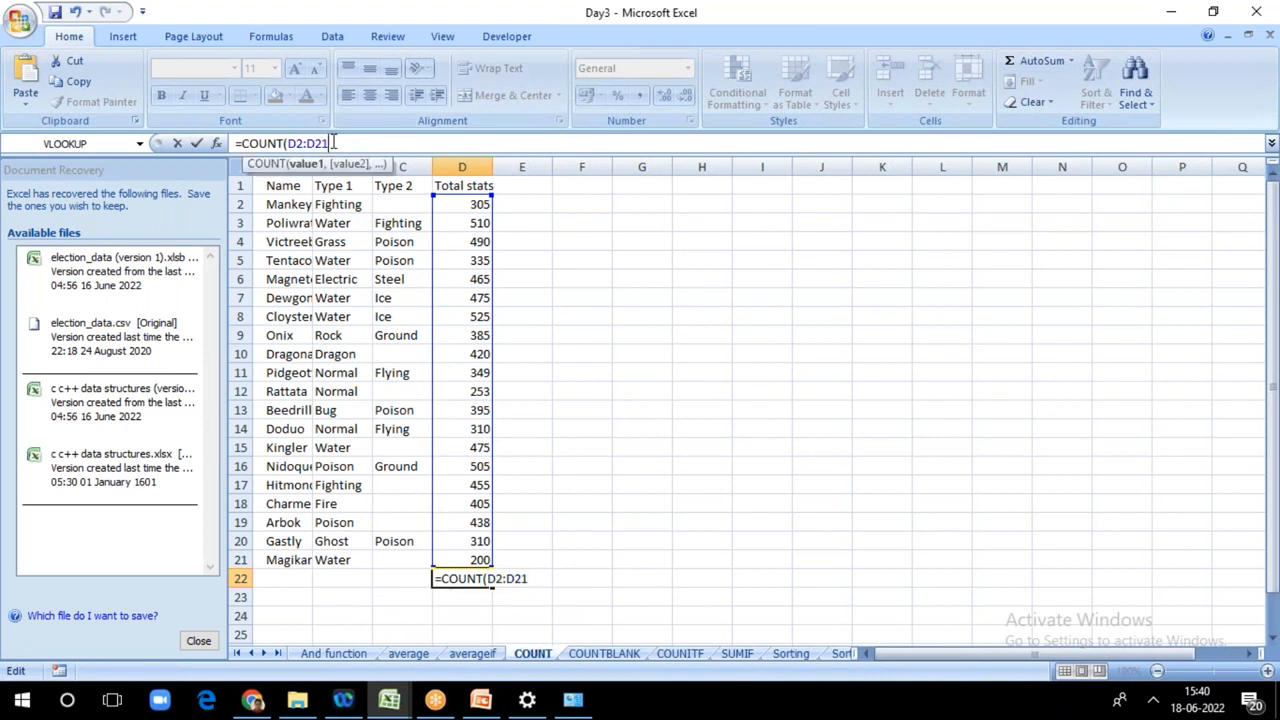
type(")")
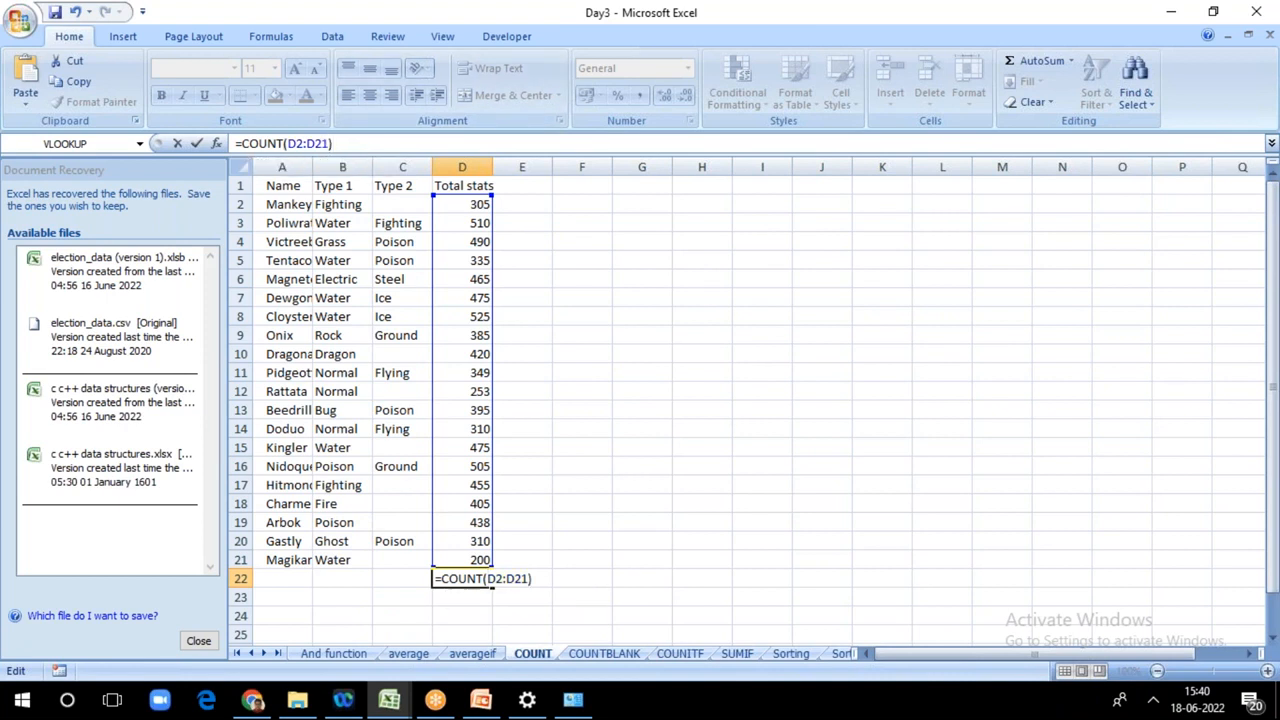
key("Return")
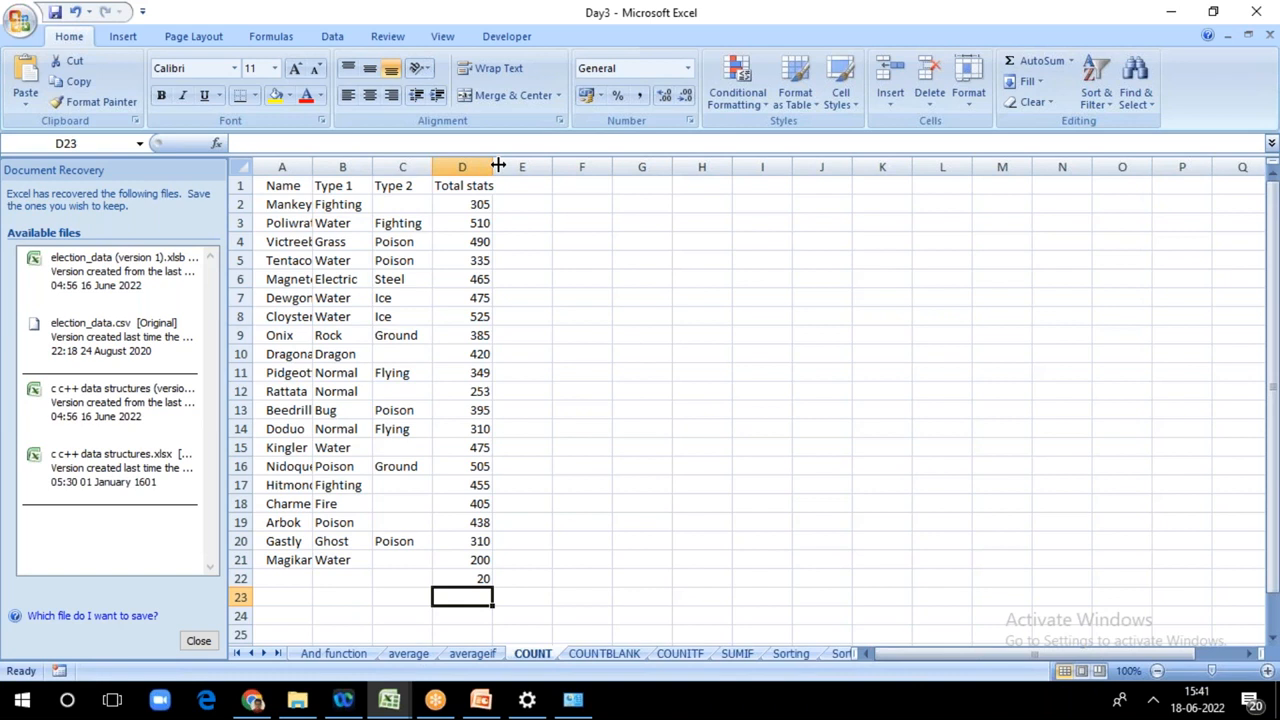
Step: Switch to the COUNITF sheet
left_click(847, 43)
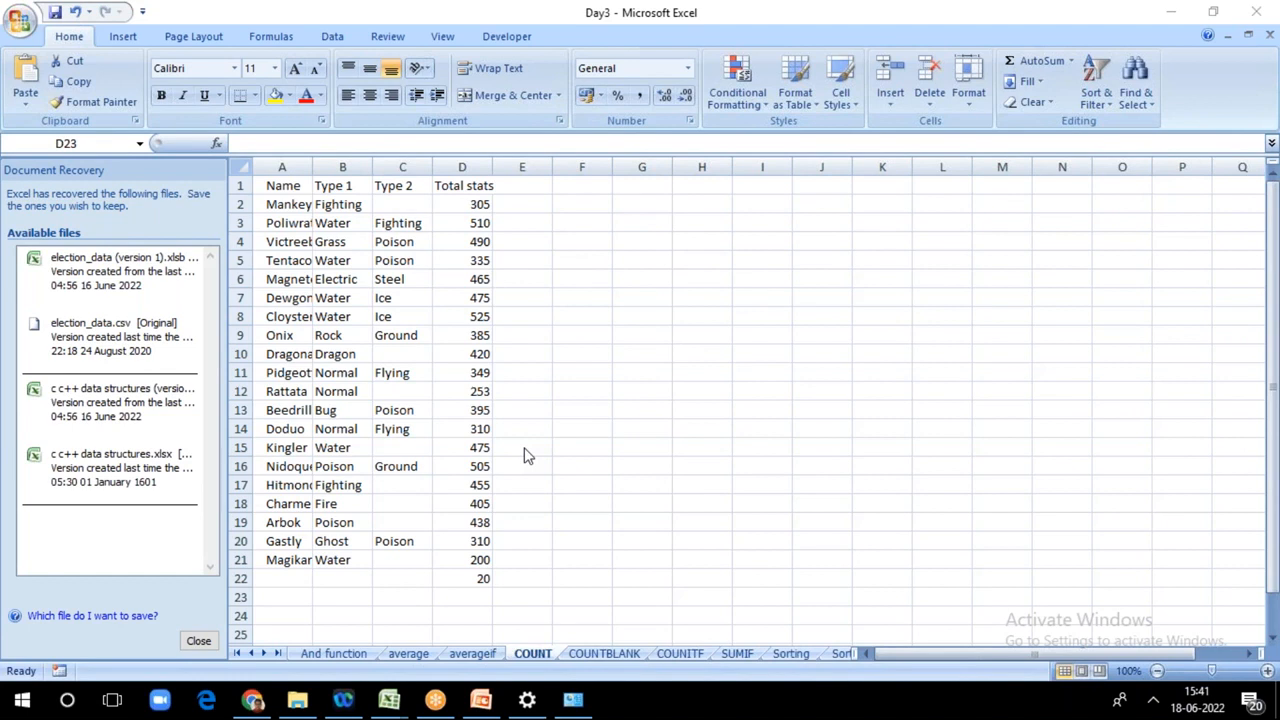
left_click(680, 652)
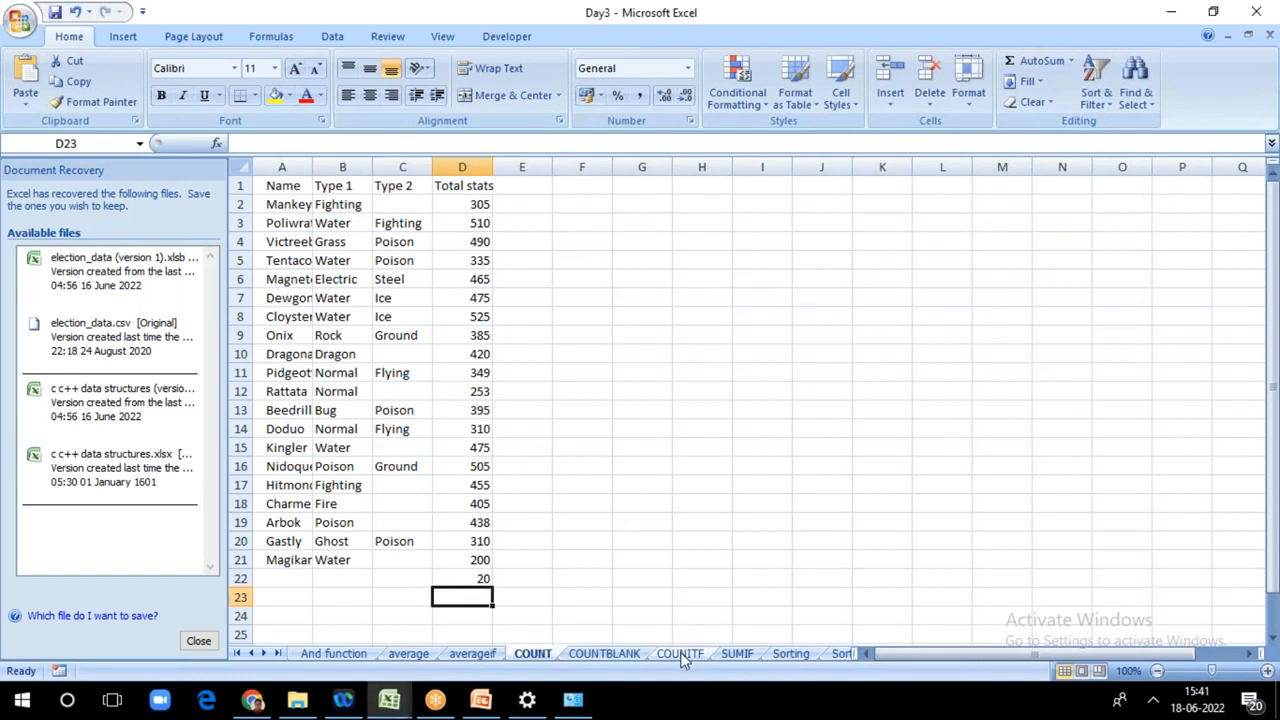
left_click(680, 652)
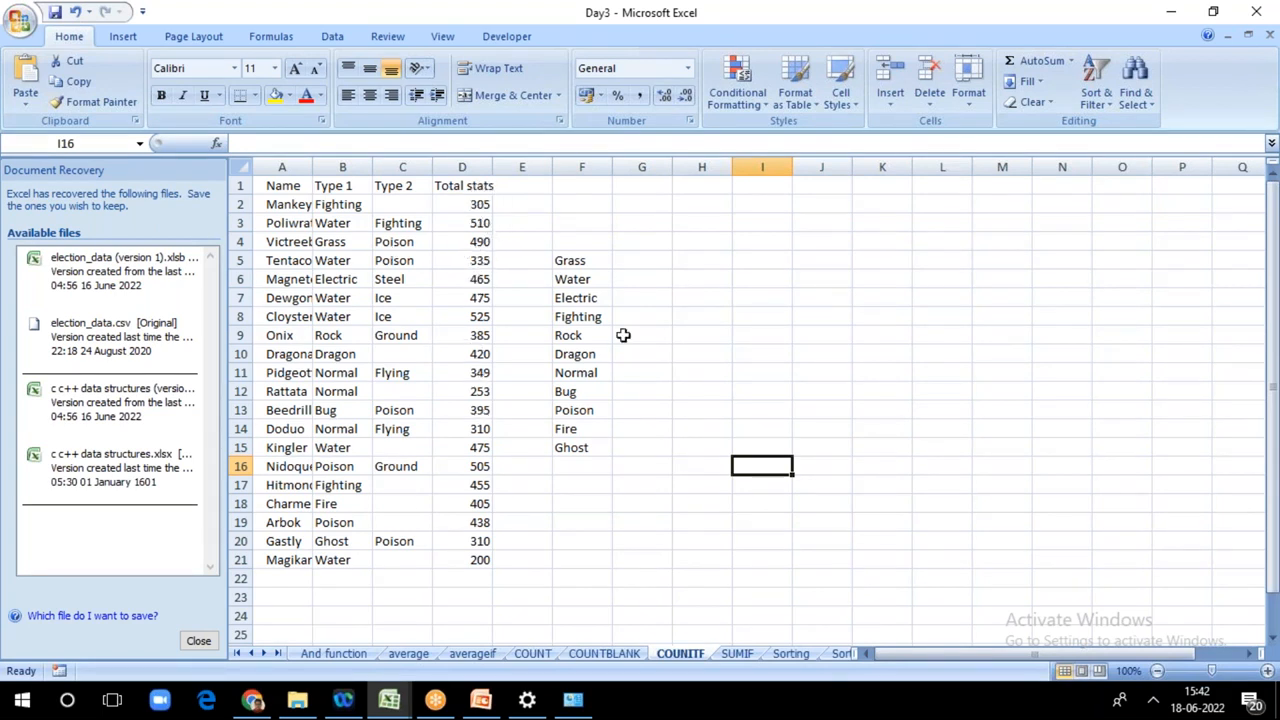
type("=")
left_click(645, 259)
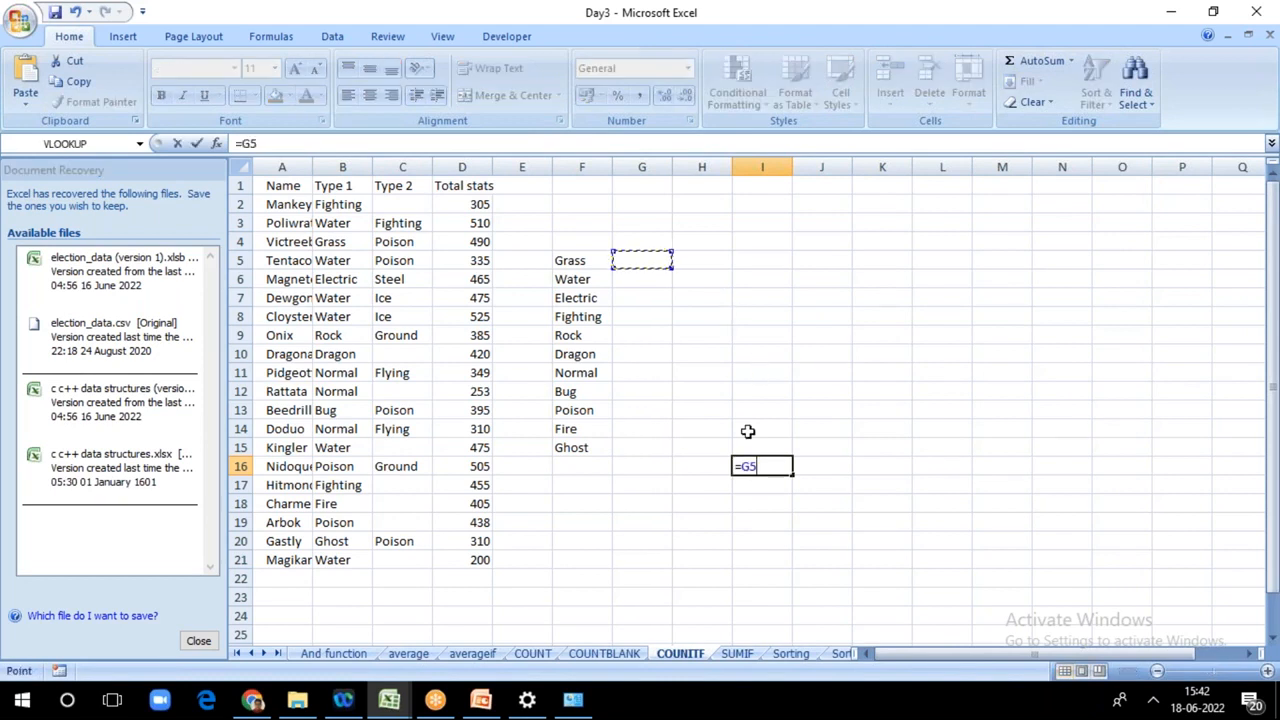
key("BackSpace")
key("BackSpace")
key("BackSpace")
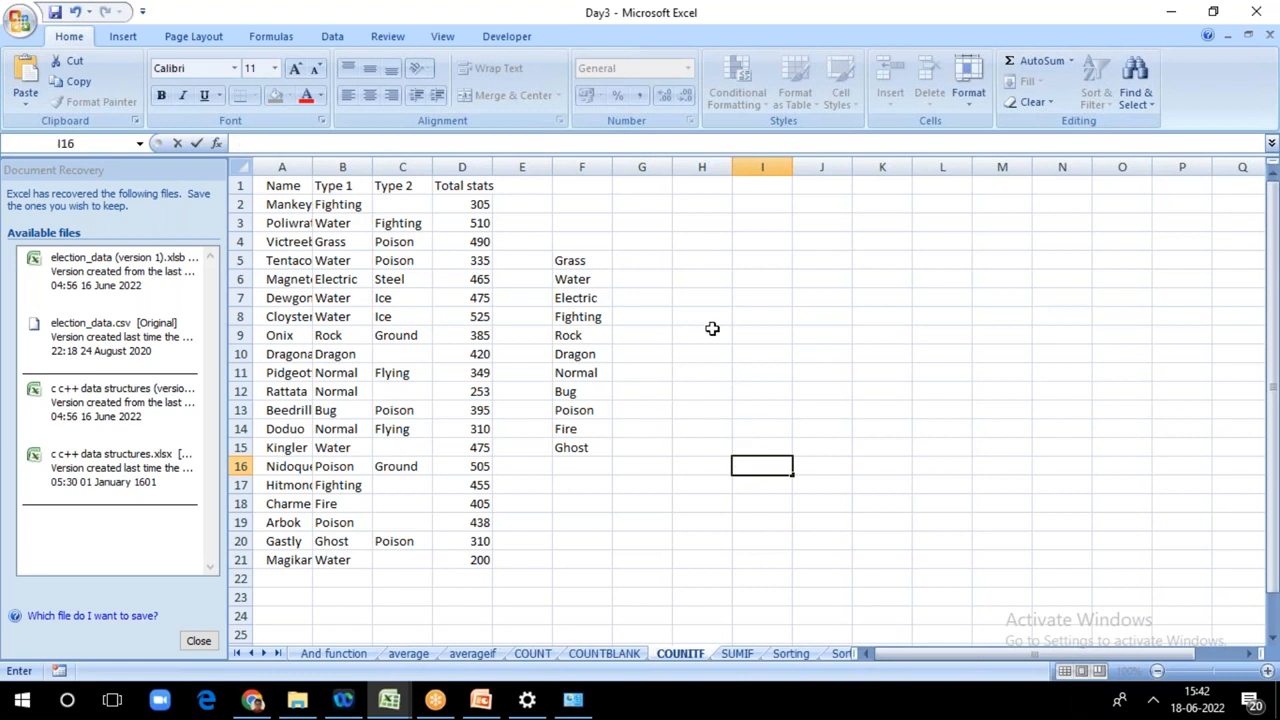
key("F2")
Step: Try to start a COUNTIF formula in G5 beside Grass by changing COUNT into COUNTIF
left_click(632, 257)
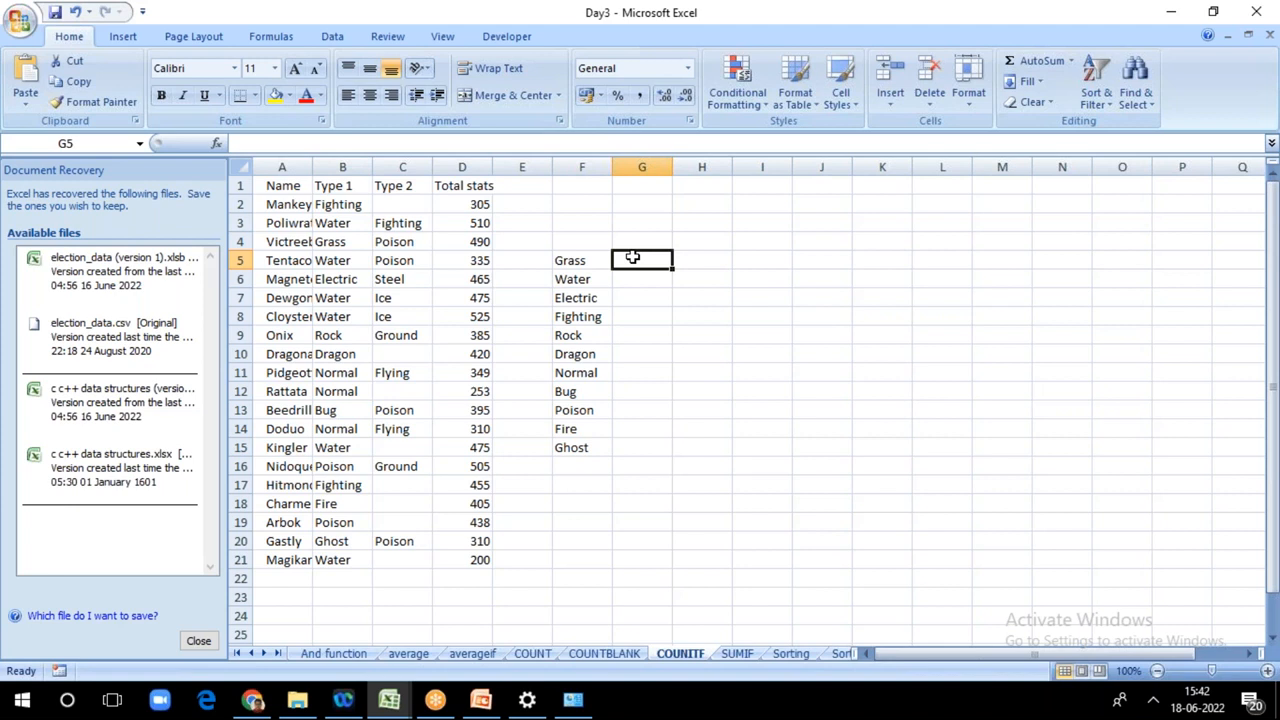
type("=")
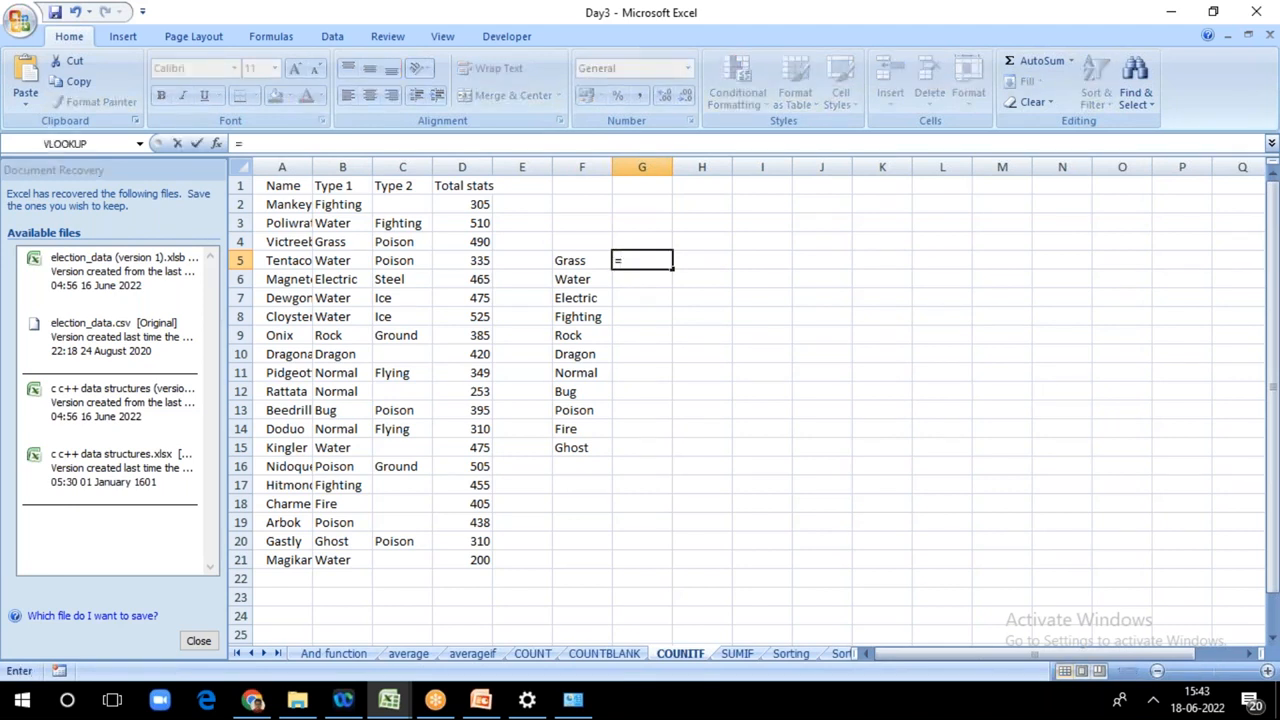
type("count(")
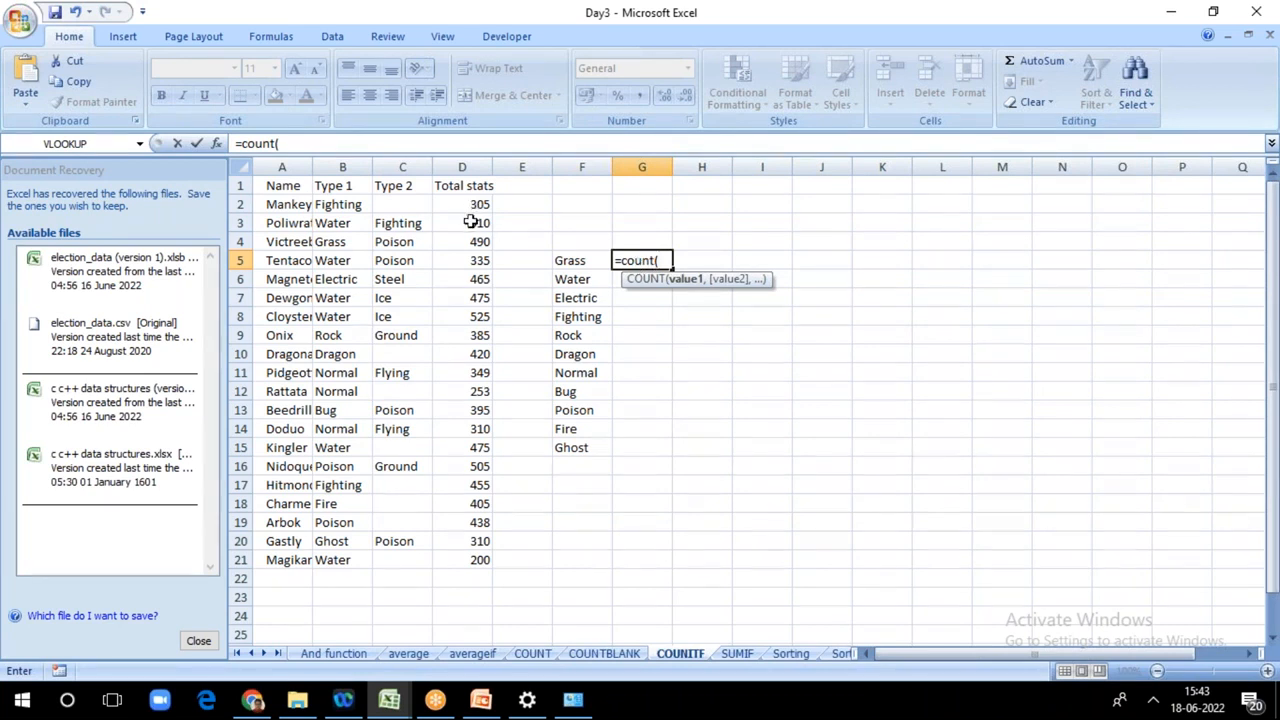
left_click(656, 260)
type("i")
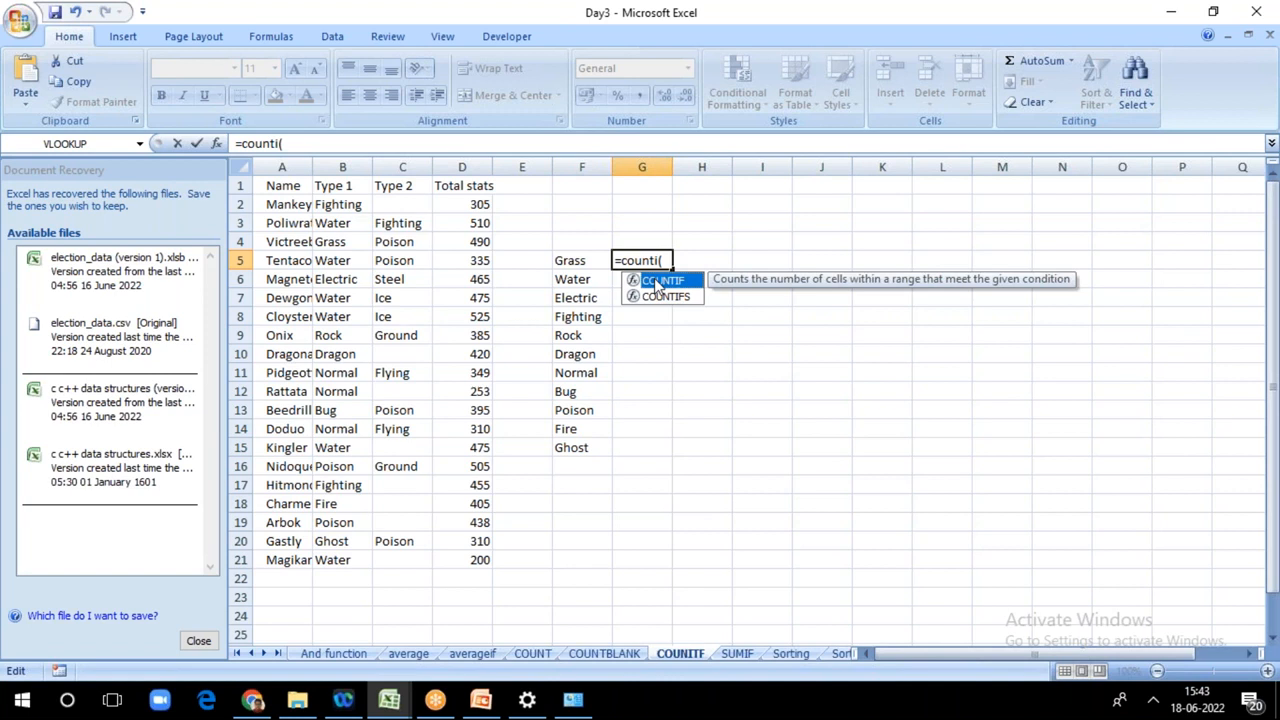
double_click(656, 287)
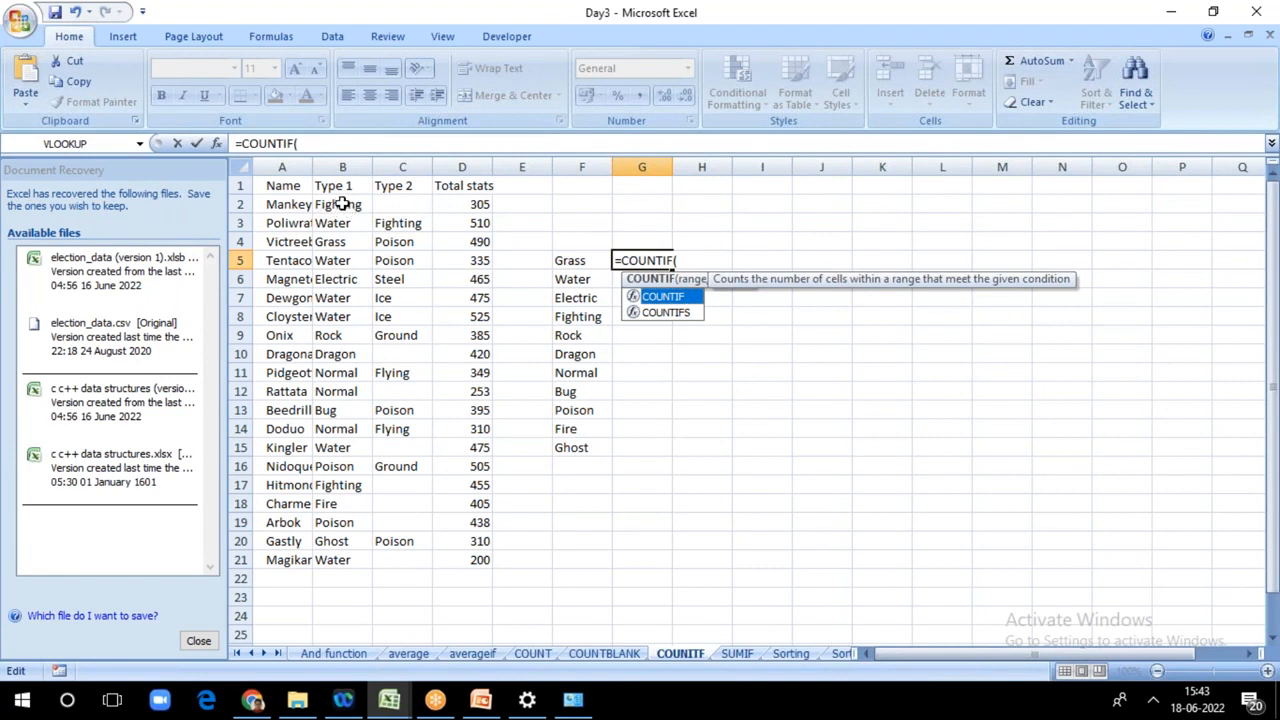
key("Return")
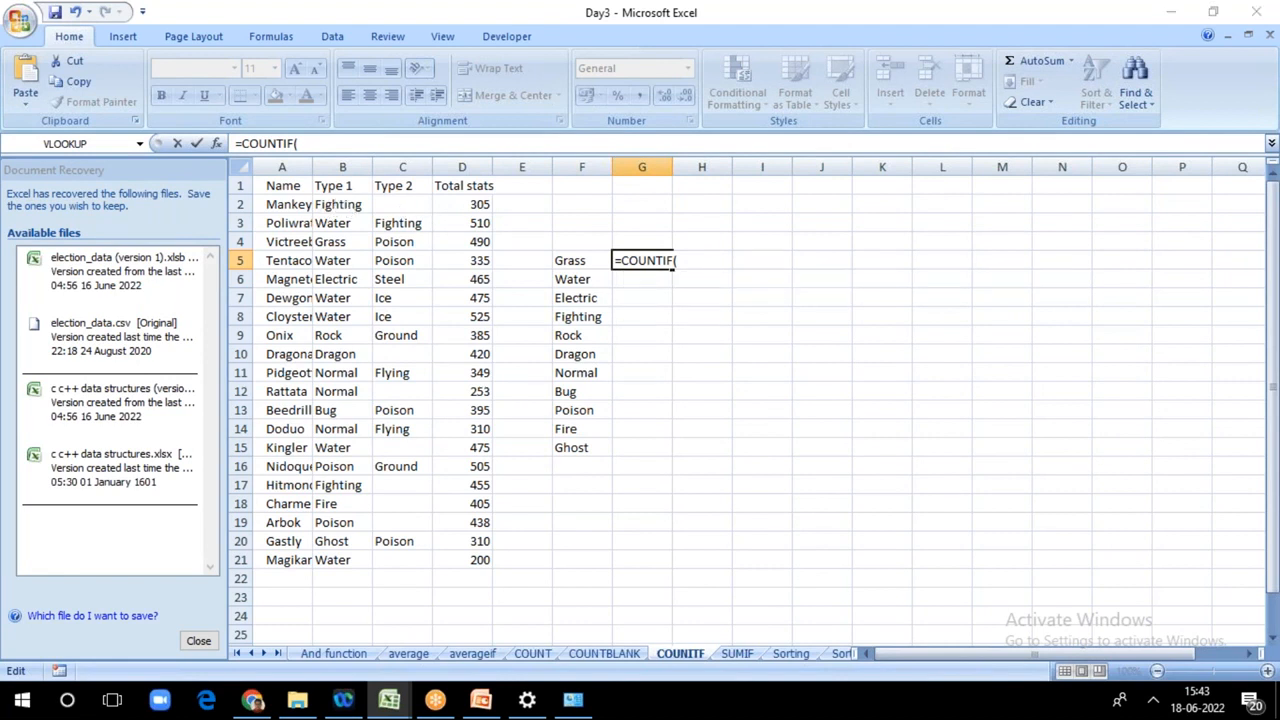
left_click(642, 399)
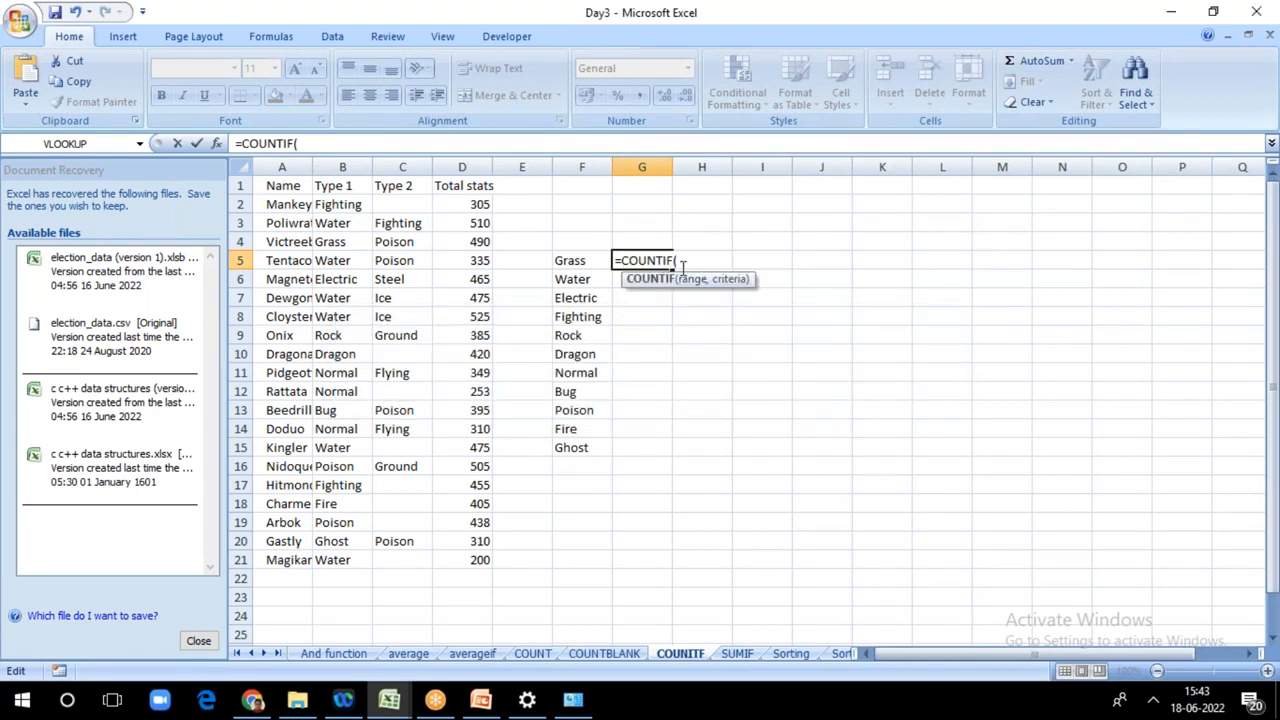
Step: Clear the unfinished entry in G5 beside Grass and restart the formula with the COUNTIF function
left_click(615, 261)
key("Delete")
key("Delete")
key("Delete")
key("Delete")
key("Delete")
key("Delete")
key("Delete")
key("Delete")
key("Delete")
type("=coun")
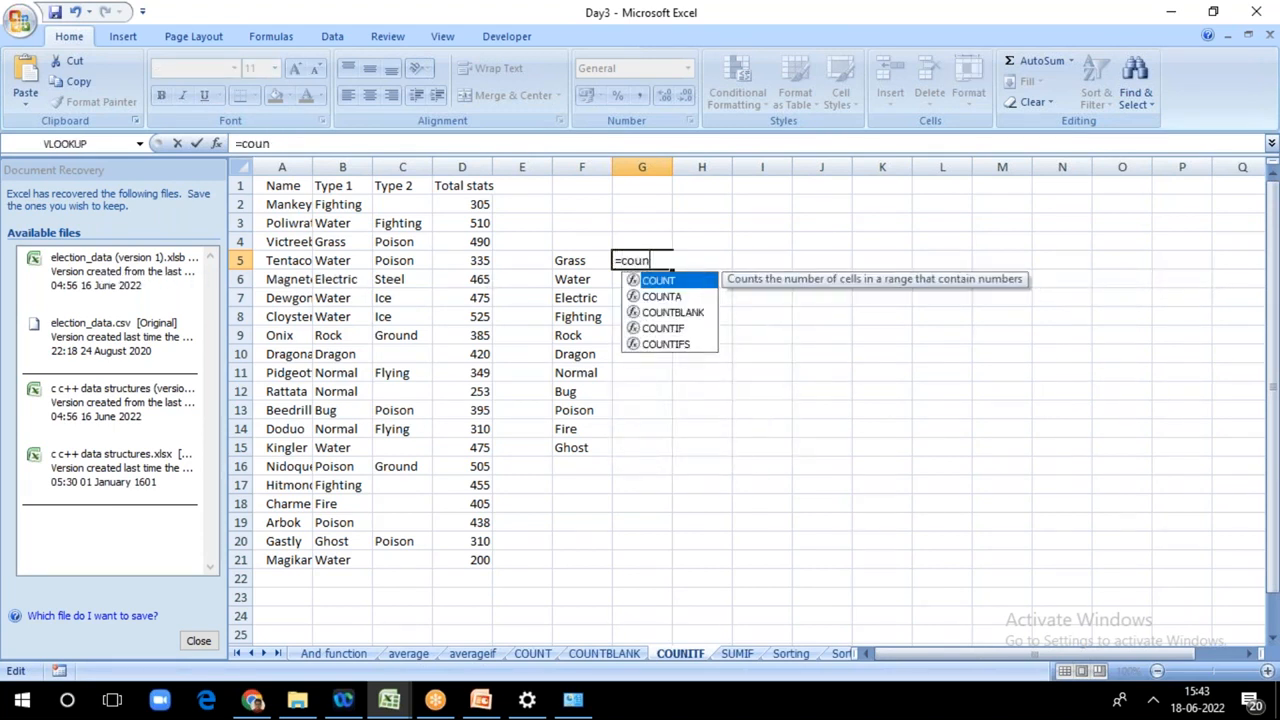
double_click(655, 328)
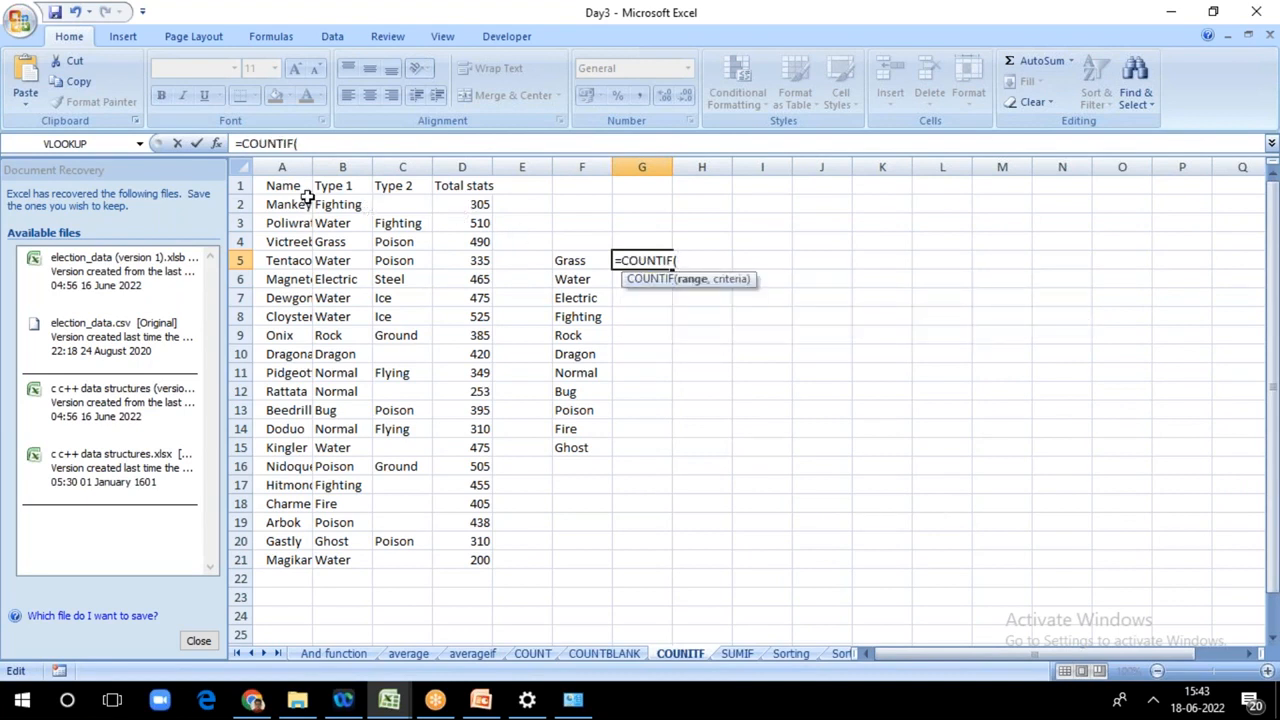
Step: Complete the G5 formula with the Type 1 range B2:B21 and criterion F5, entering =COUNTIF(B2:B21,F5)
left_click(340, 205)
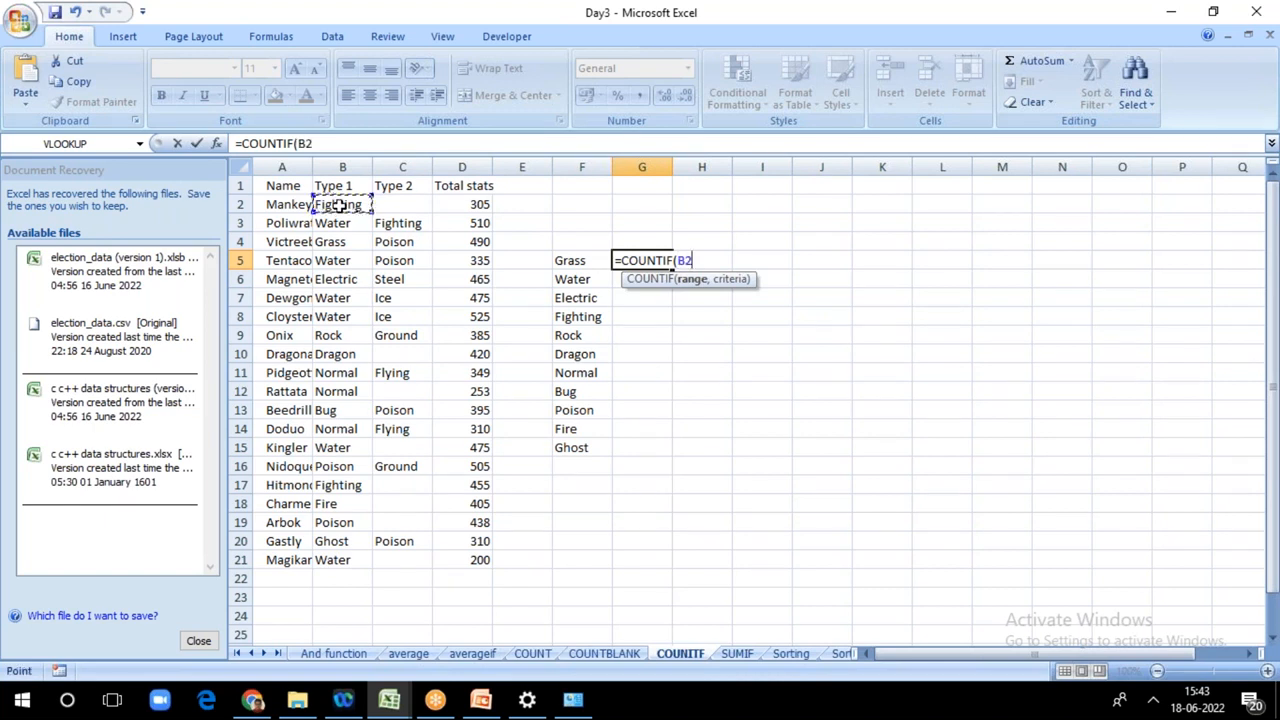
key("F8")
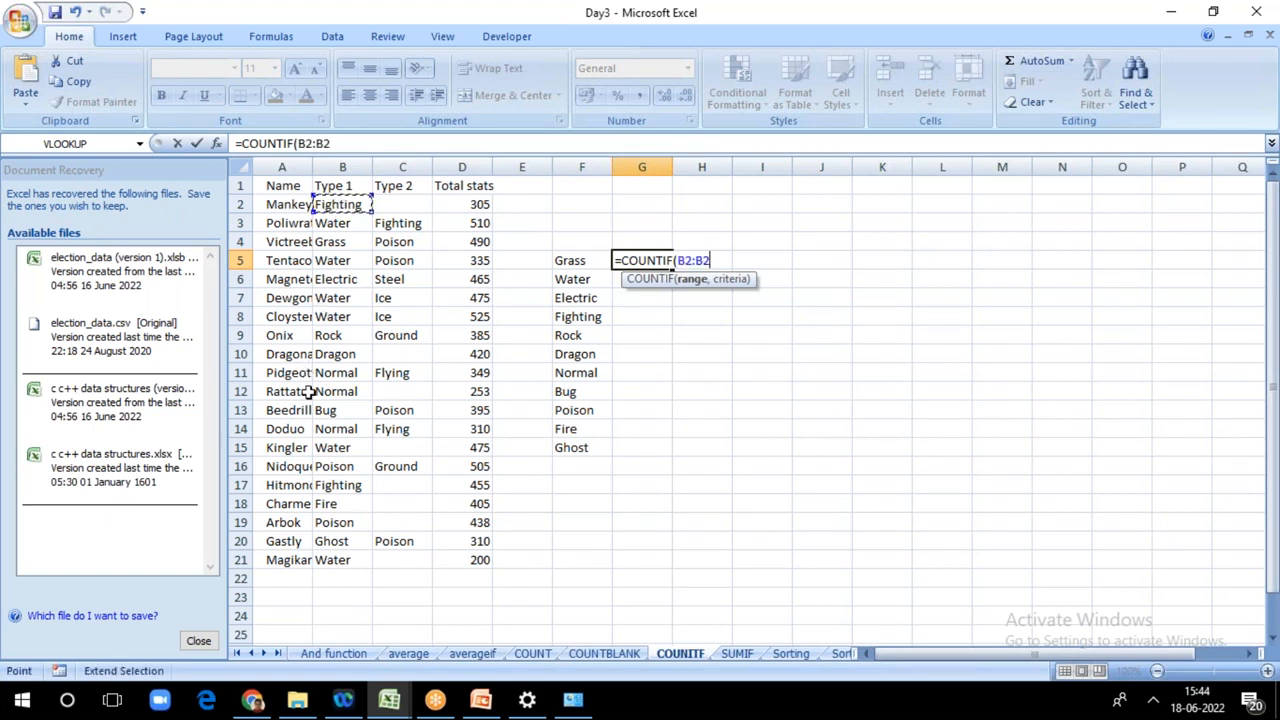
left_click(338, 562)
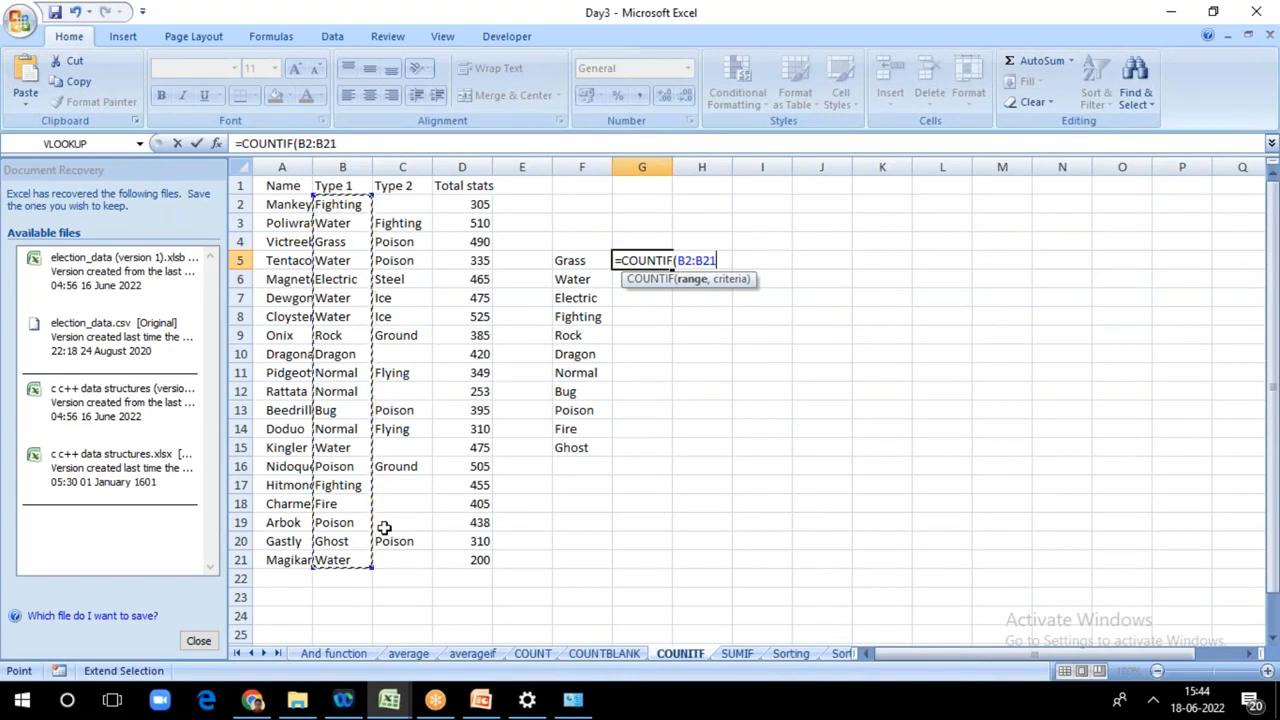
type(",")
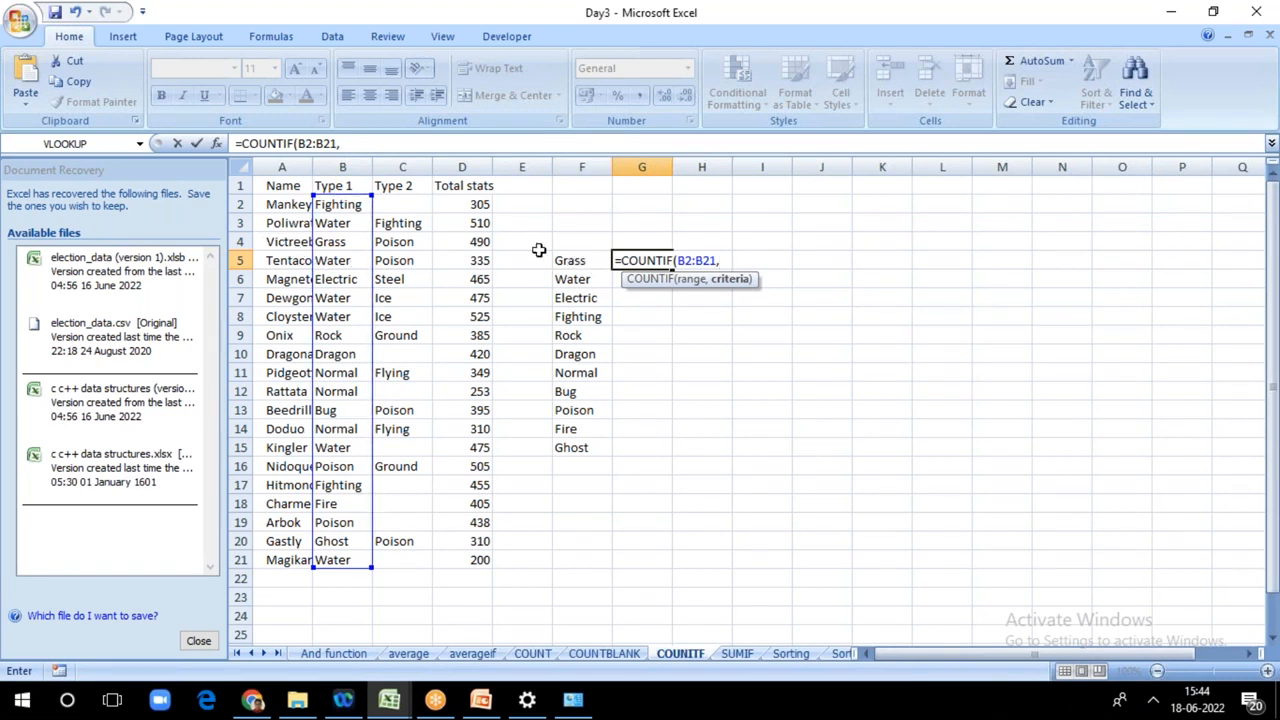
left_click(569, 261)
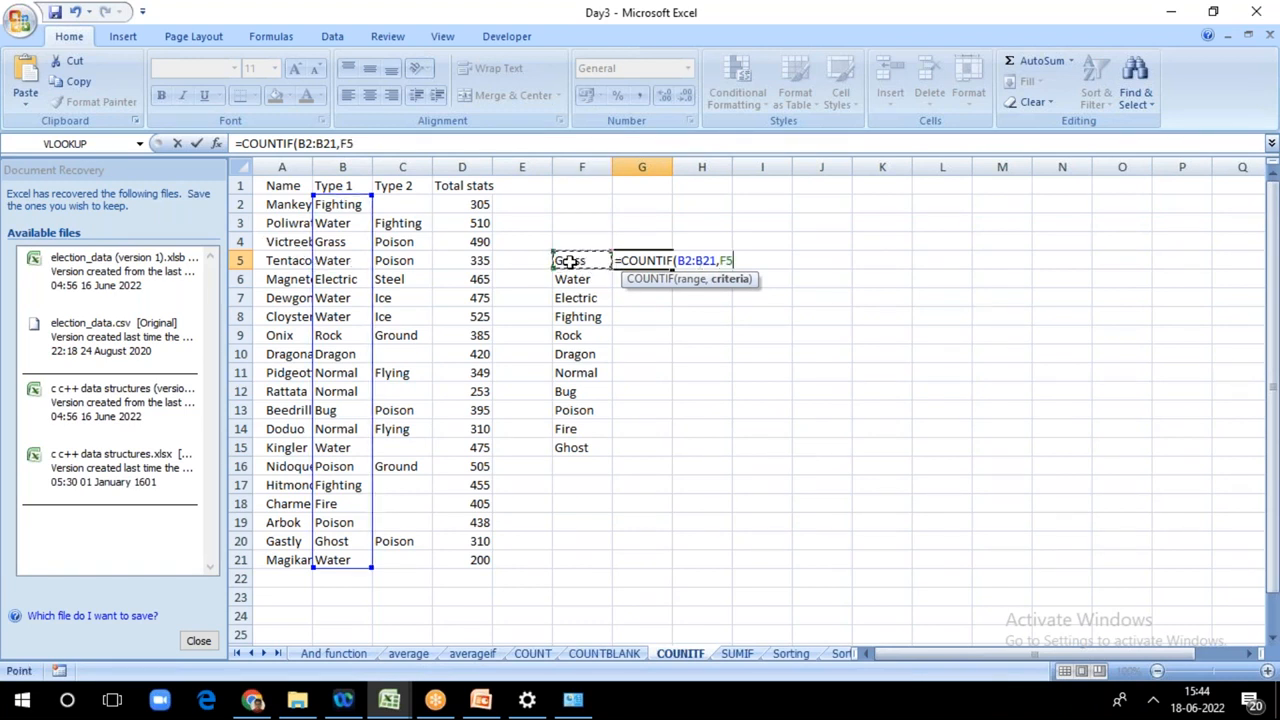
type(")")
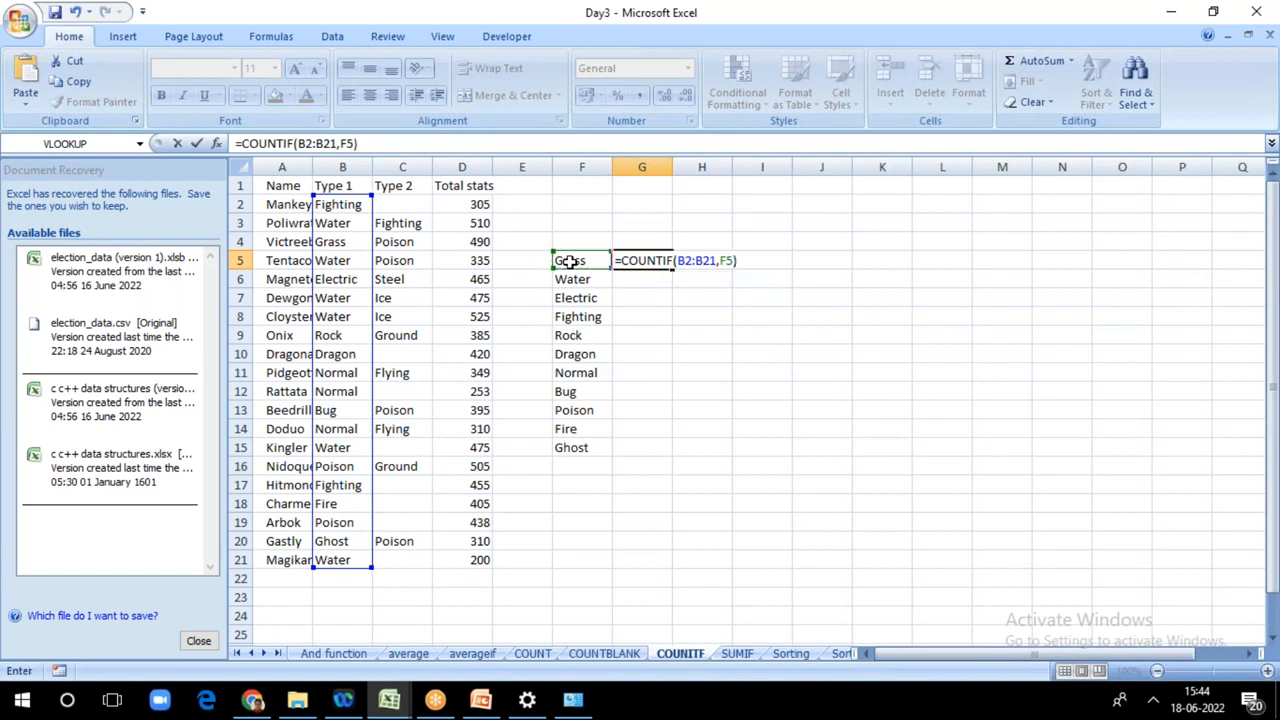
key("Return")
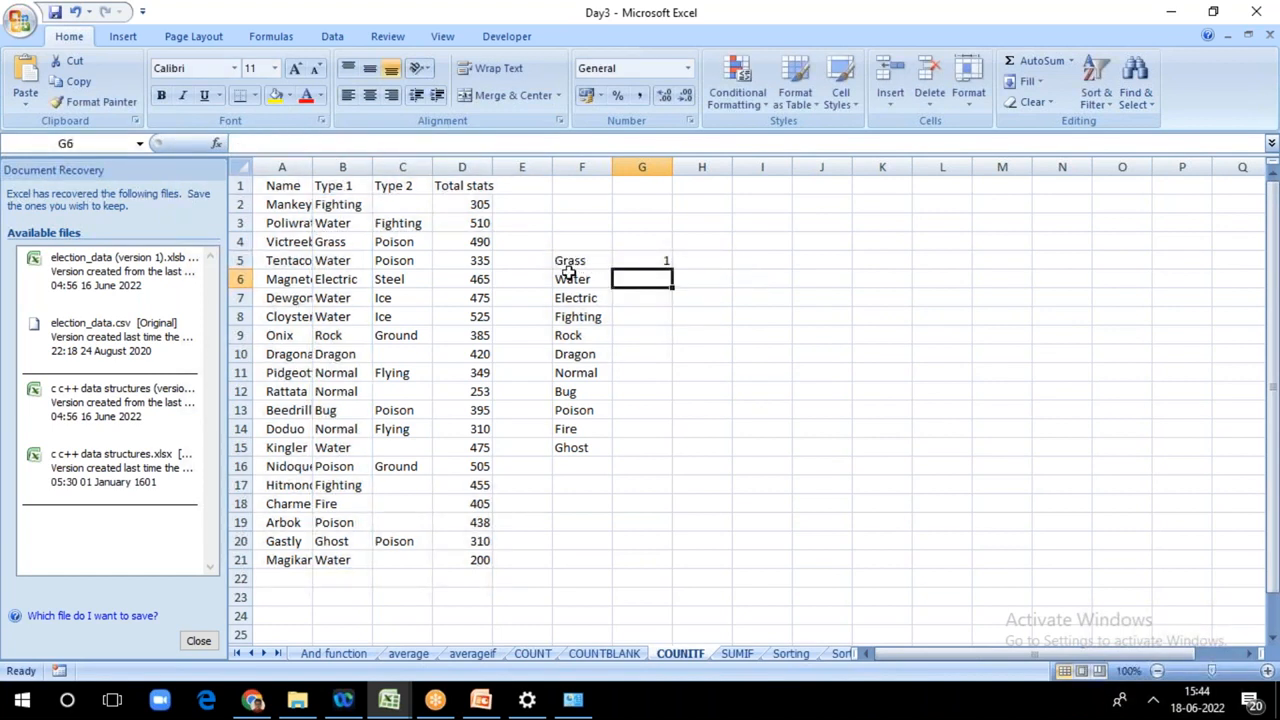
Step: Fill the COUNTIF formula from G5 down to G15 beside Ghost and save the workbook
left_click(664, 262)
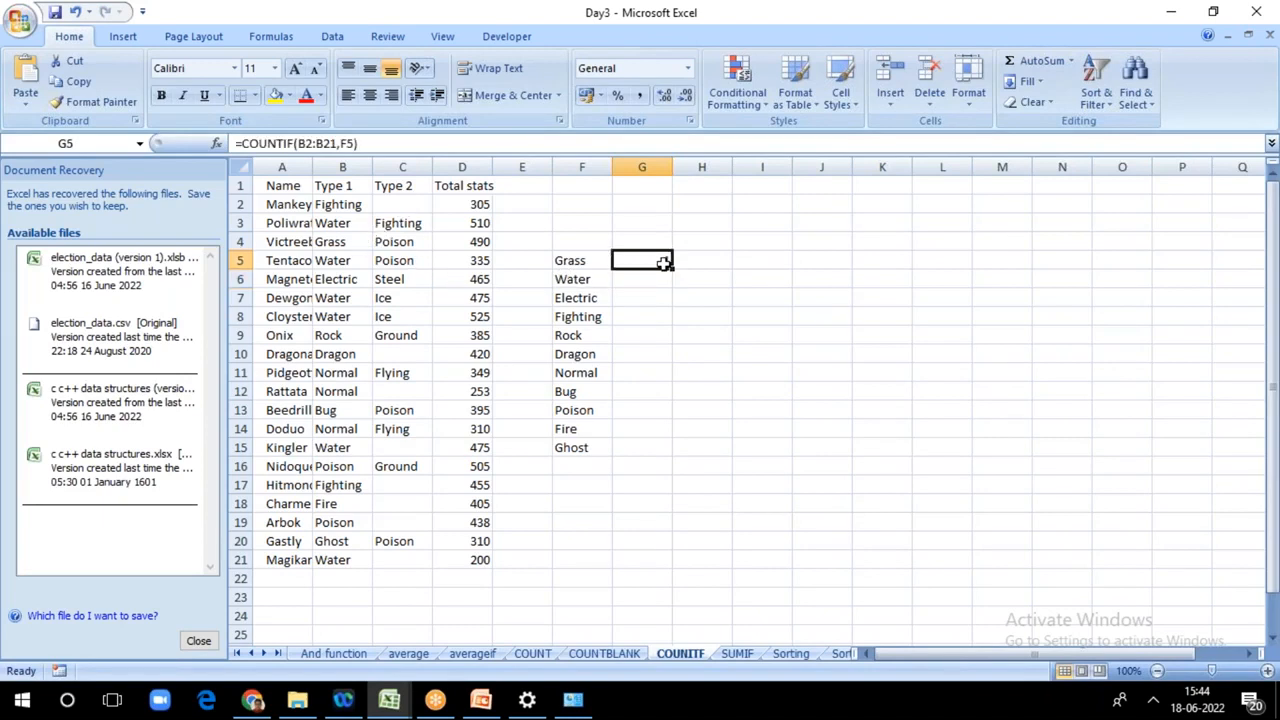
left_click_drag(672, 269, 662, 456)
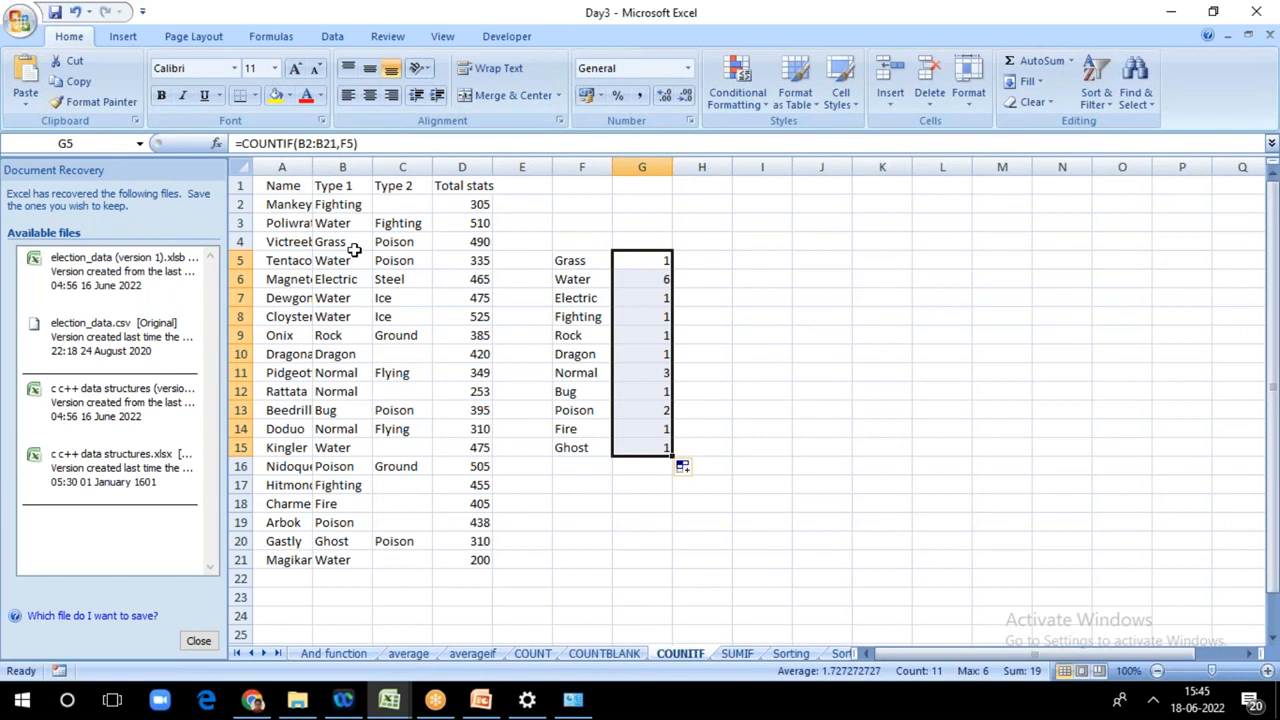
key("ctrl+s")
Step: Switch to the COUNTBLANK sheet
left_click(602, 653)
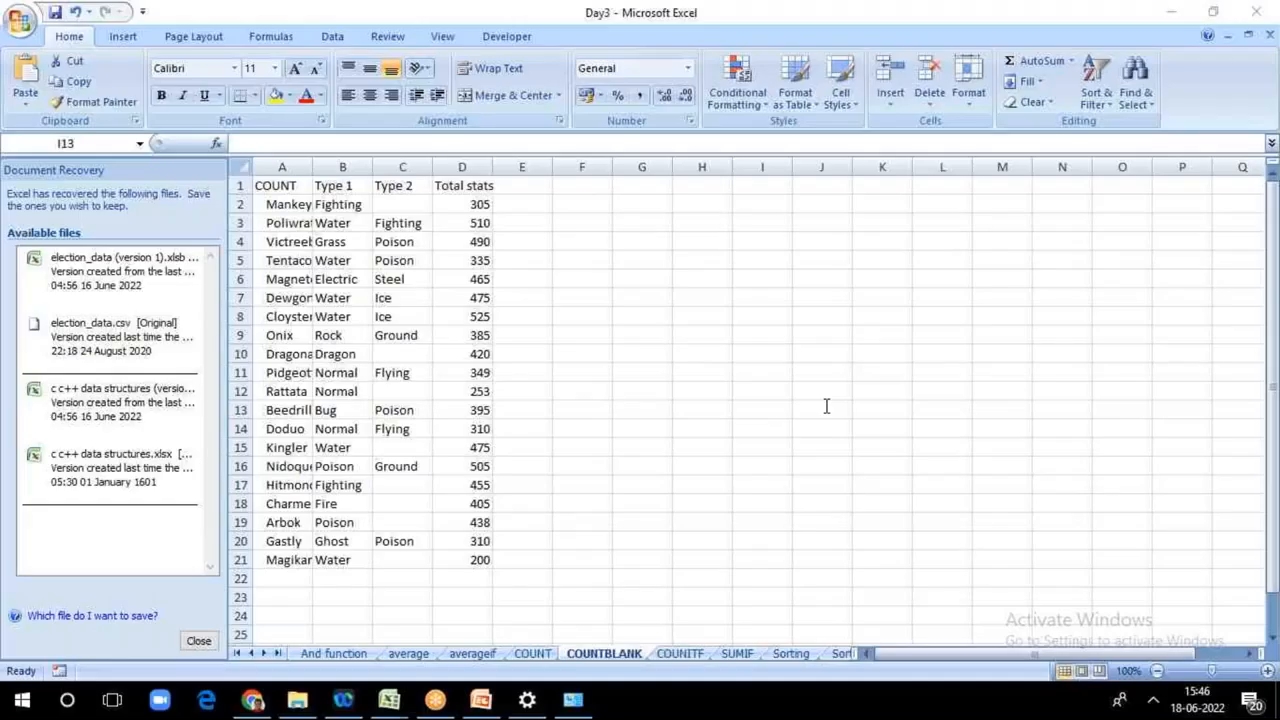
double_click(755, 405)
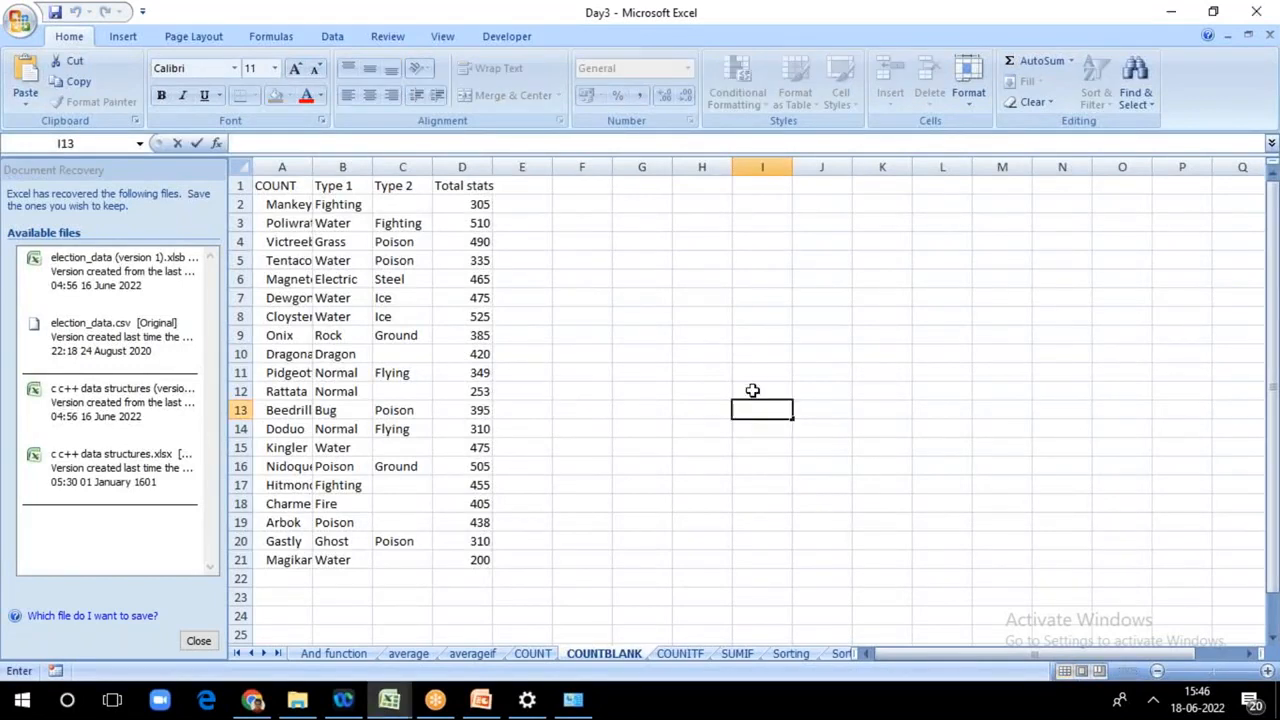
left_click(1218, 321)
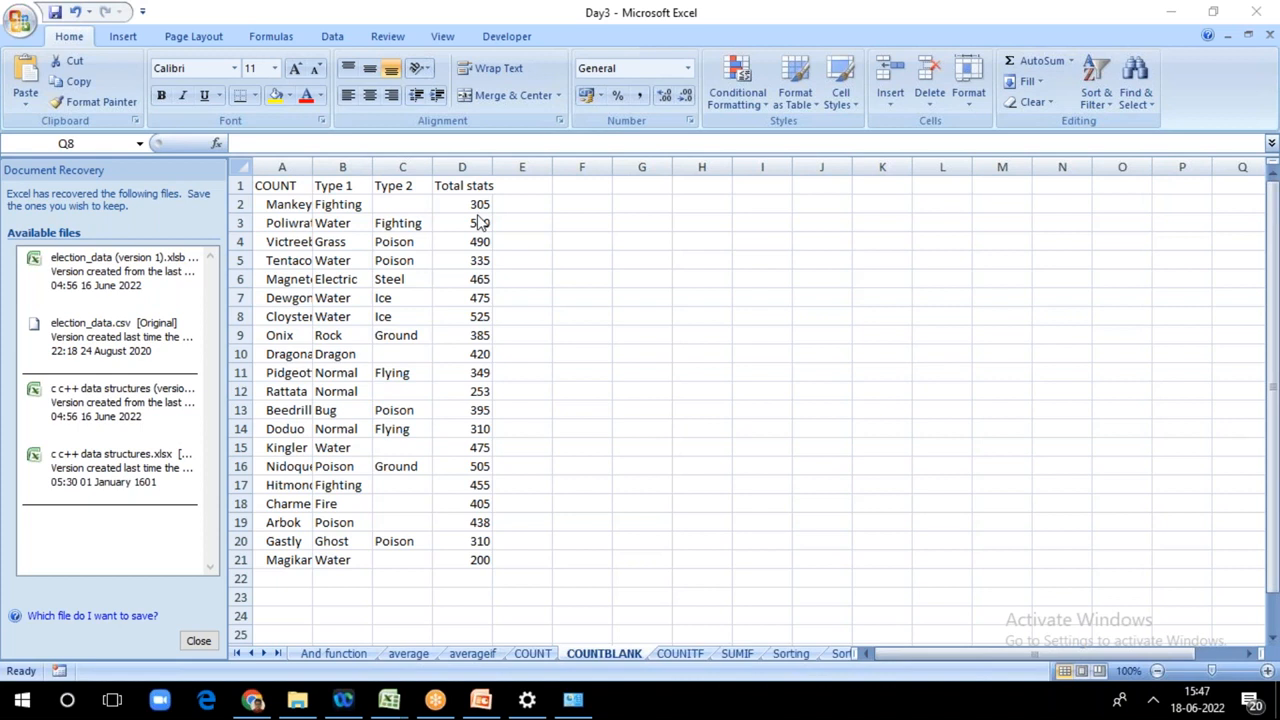
left_click(524, 204)
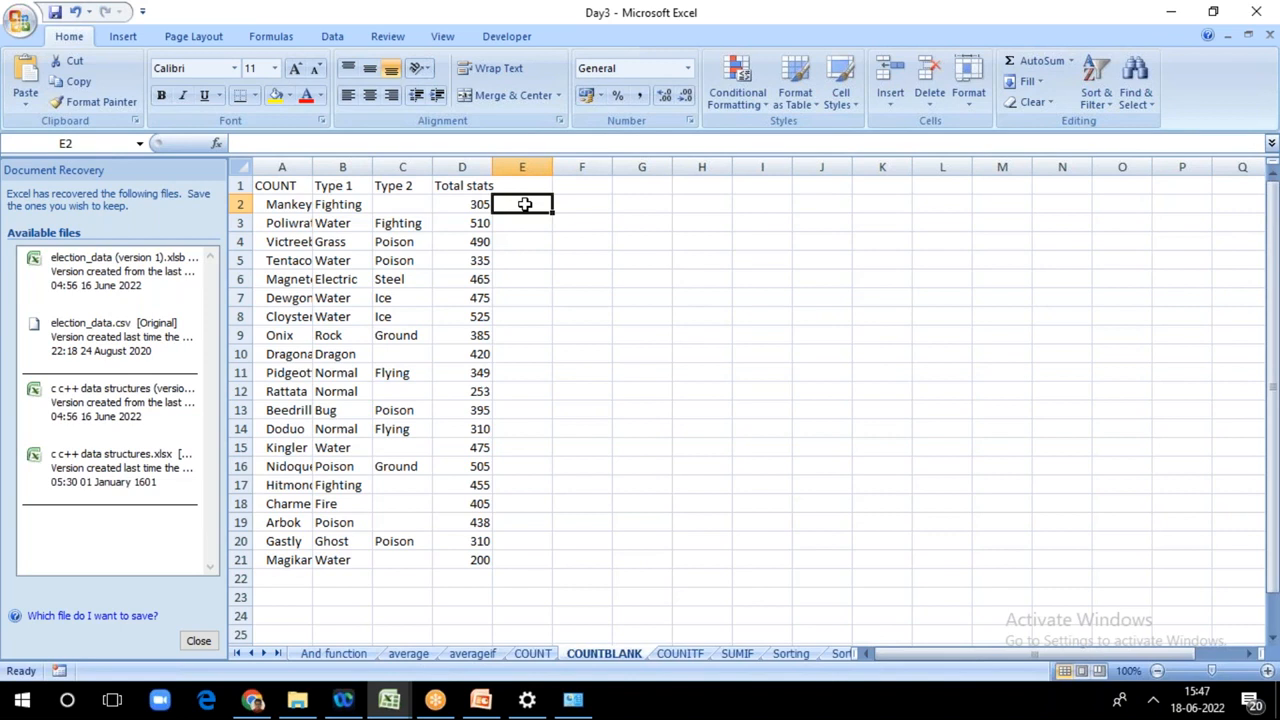
Step: Enter =COUNTBLANK(C2:C21) in C22 to count the empty Type 2 cells
left_click(390, 581)
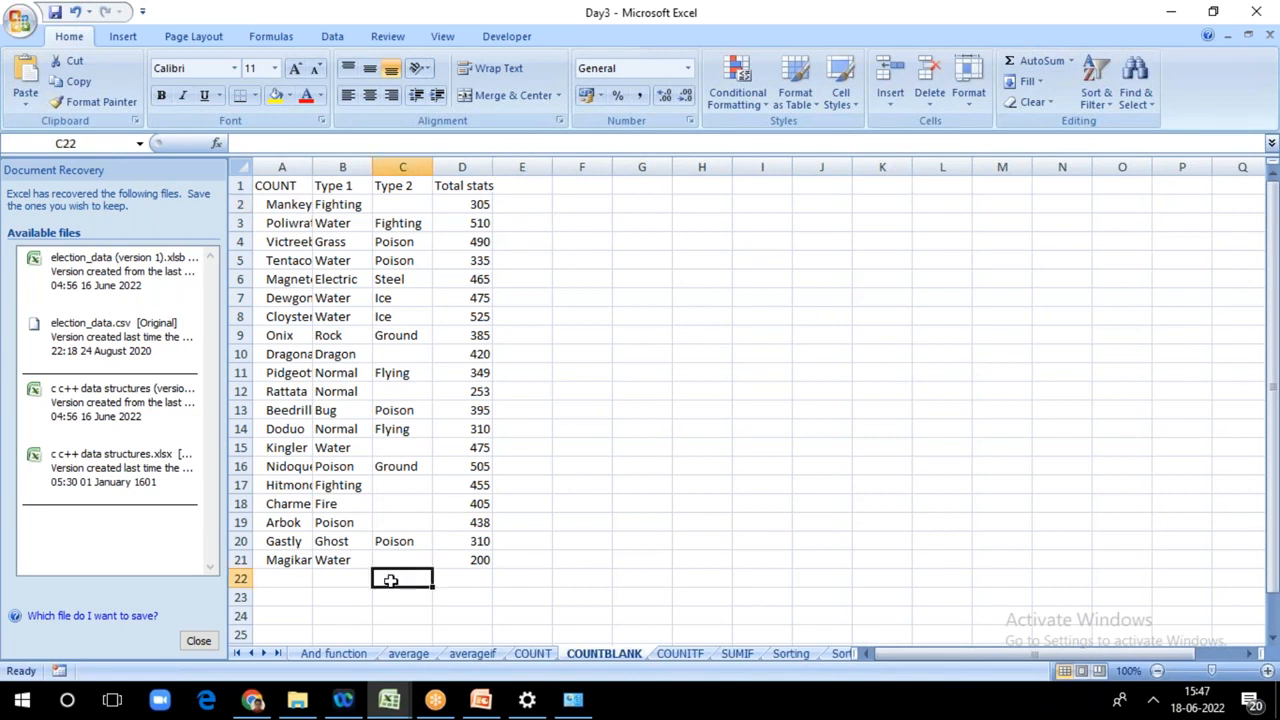
type("=")
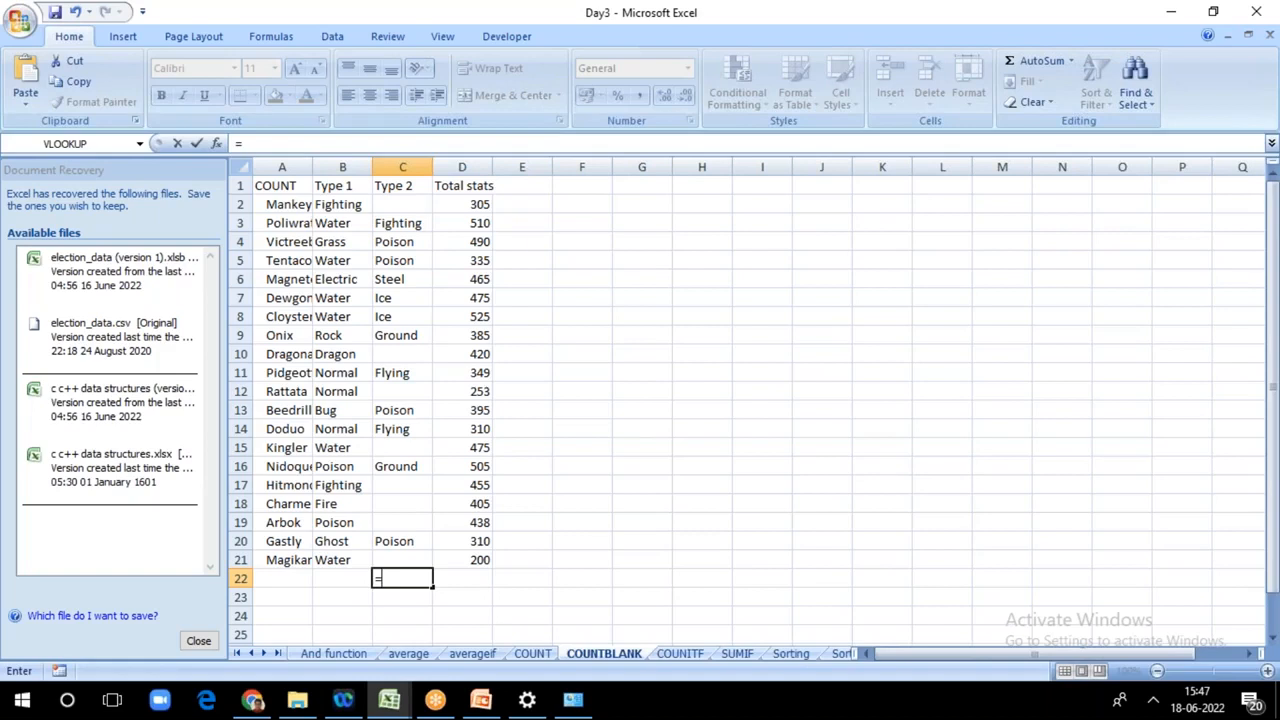
type("count")
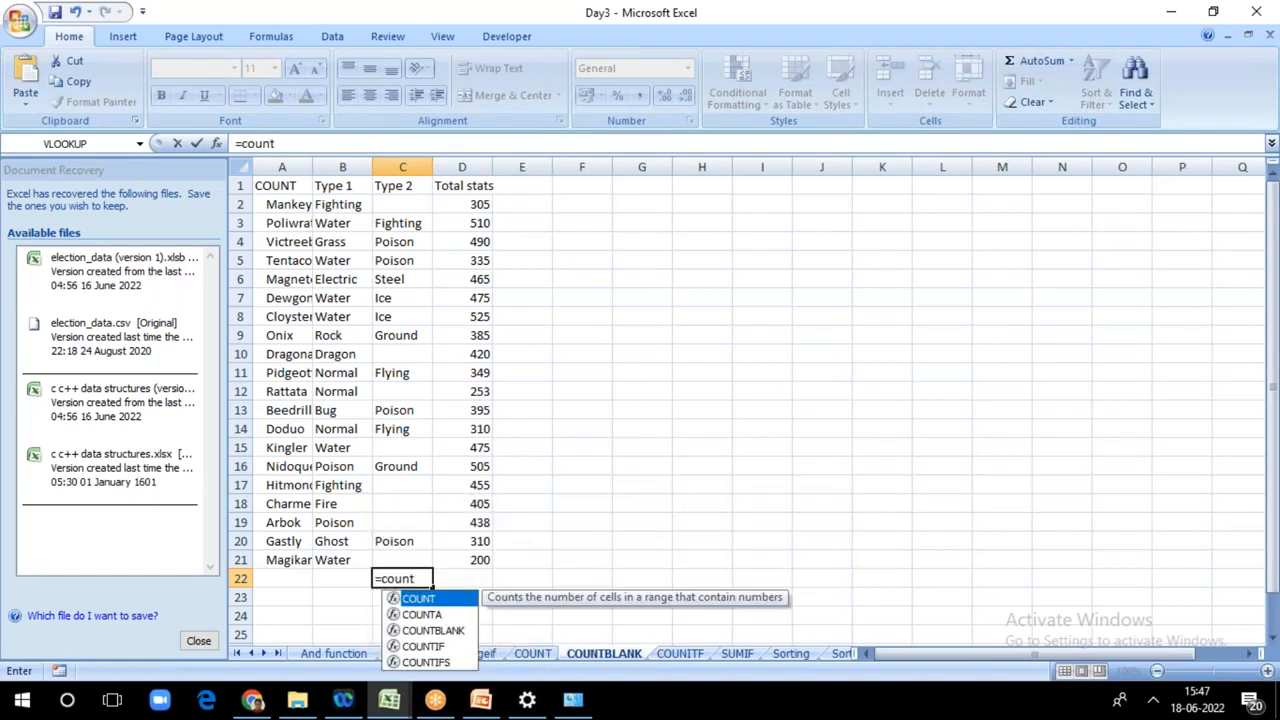
left_click(412, 632)
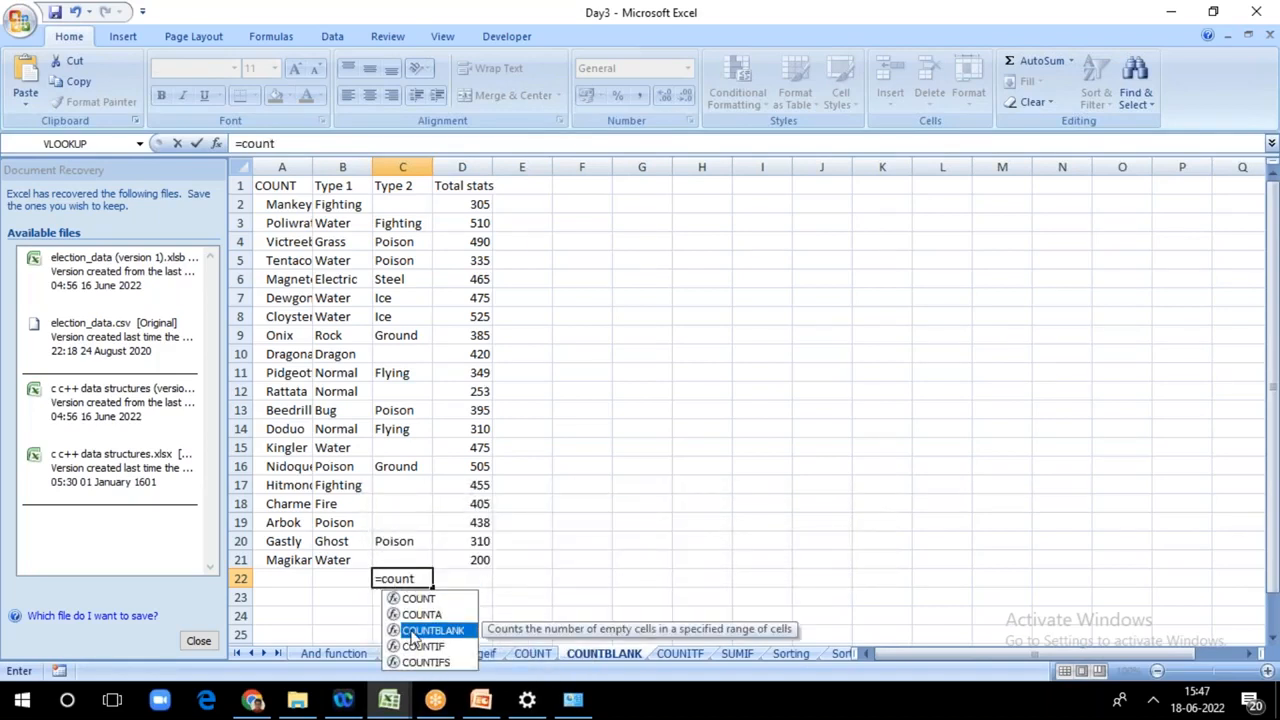
key("Tab")
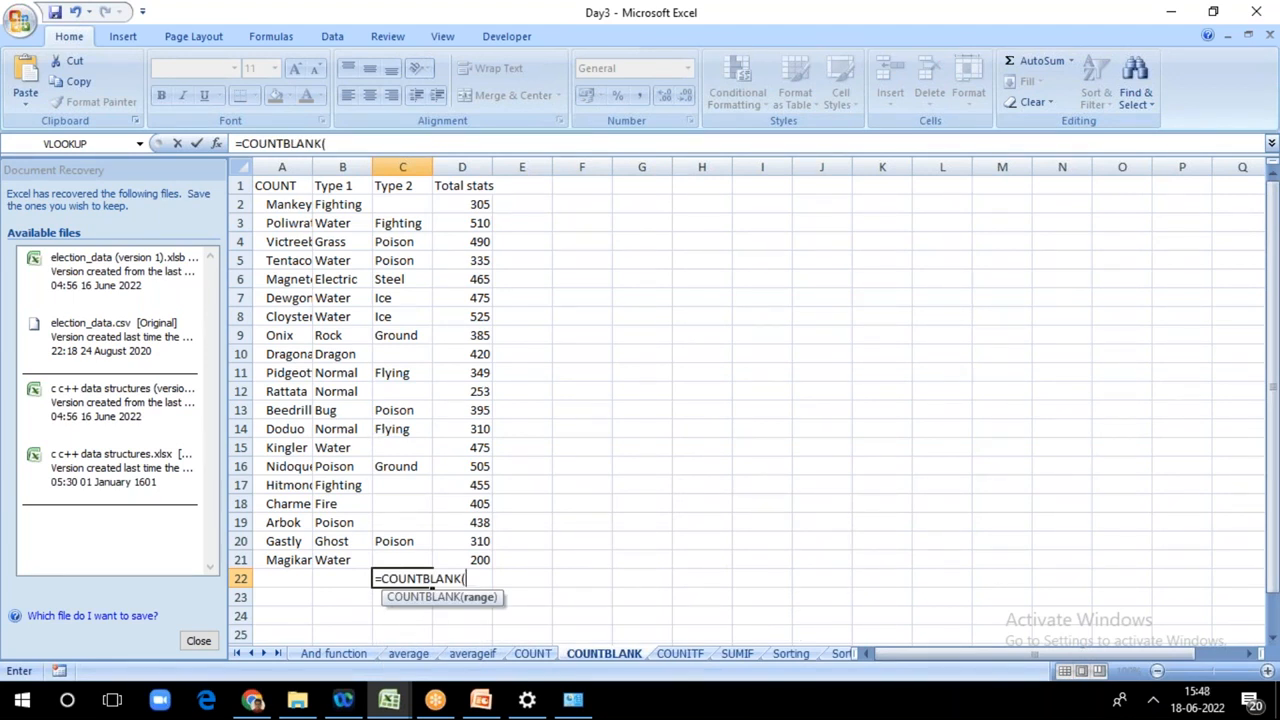
left_click(396, 205)
key("F8")
left_click(397, 559)
type(")")
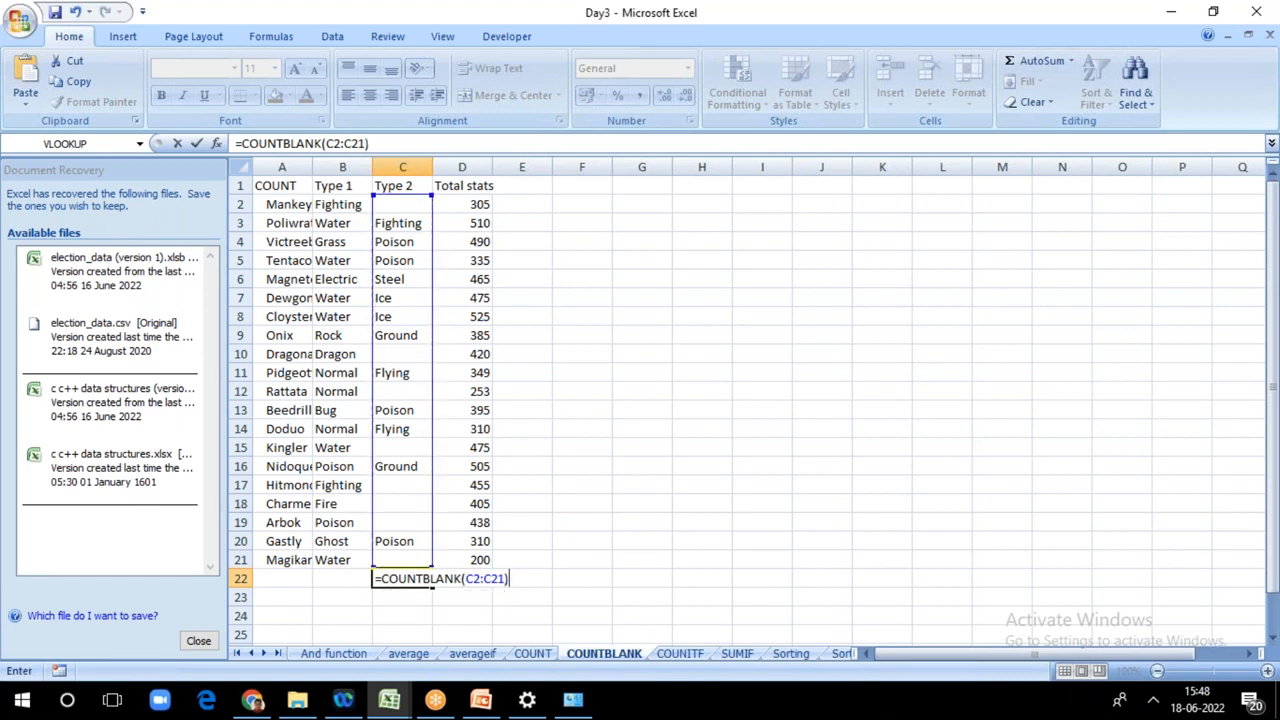
key("Return")
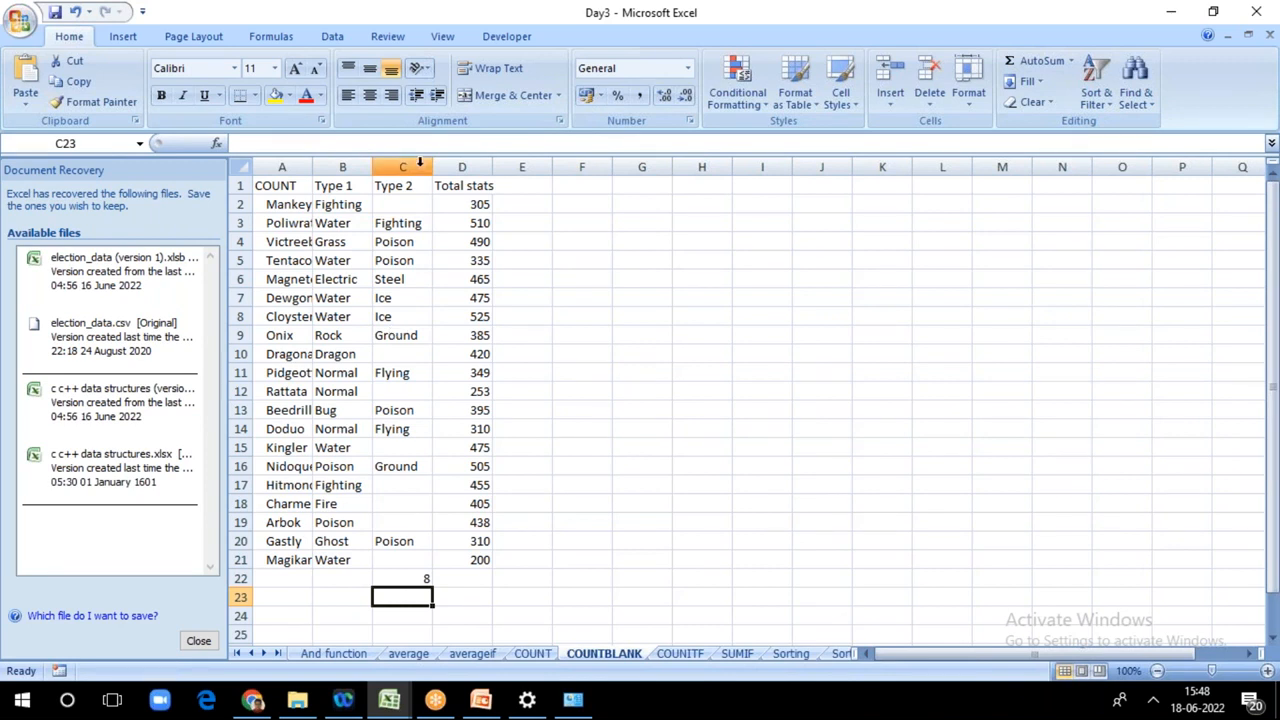
Step: Enter =COUNTBLANK(B2:B21) in B22 to count the empty Type 1 cells
left_click(336, 578)
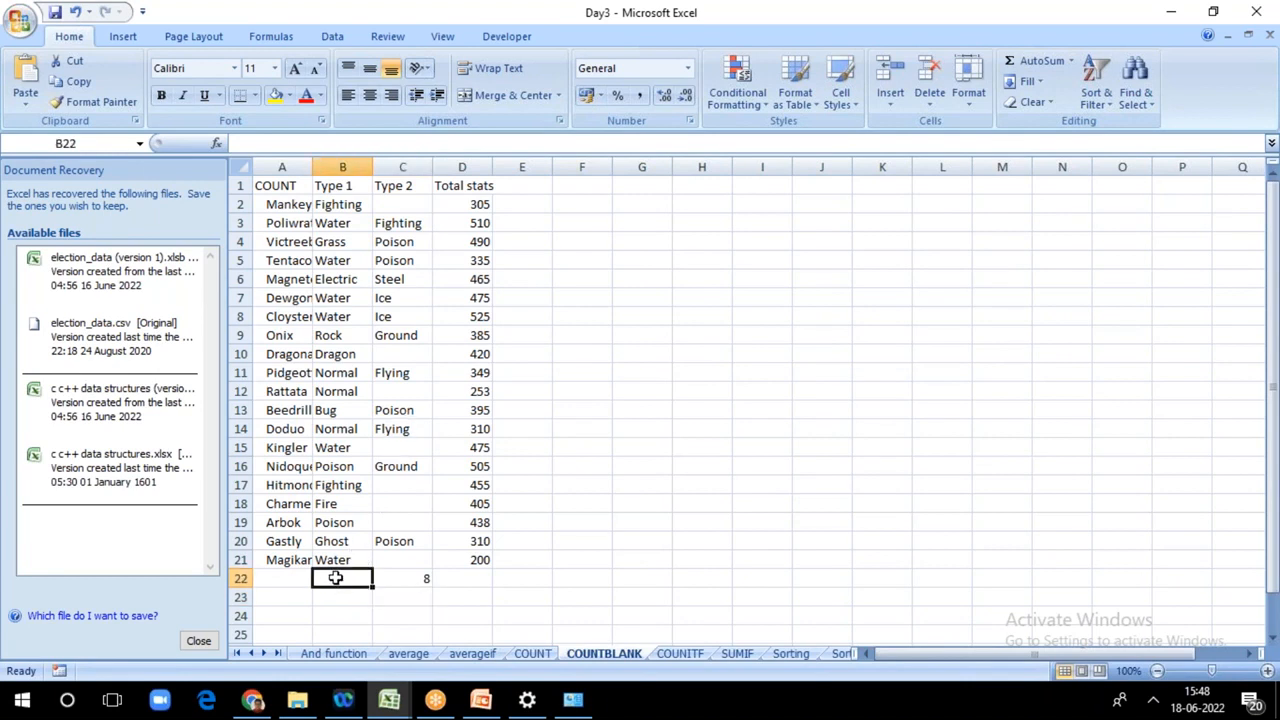
type("=")
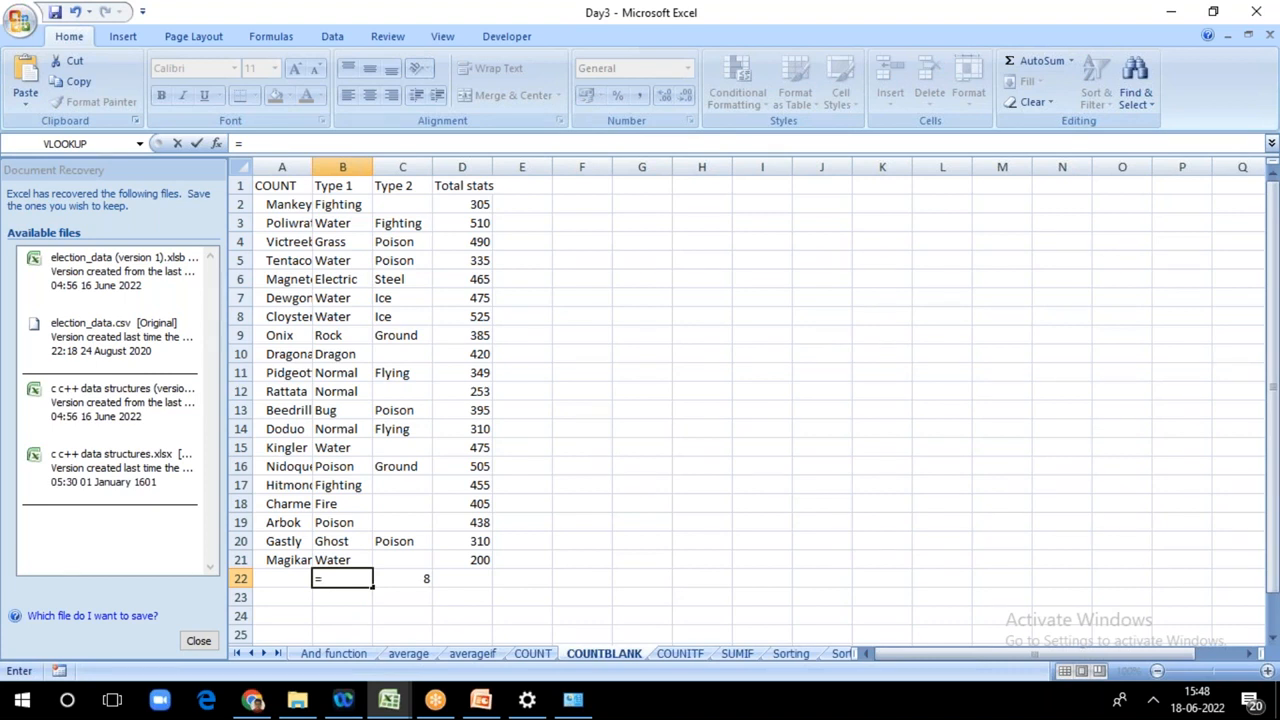
type("co")
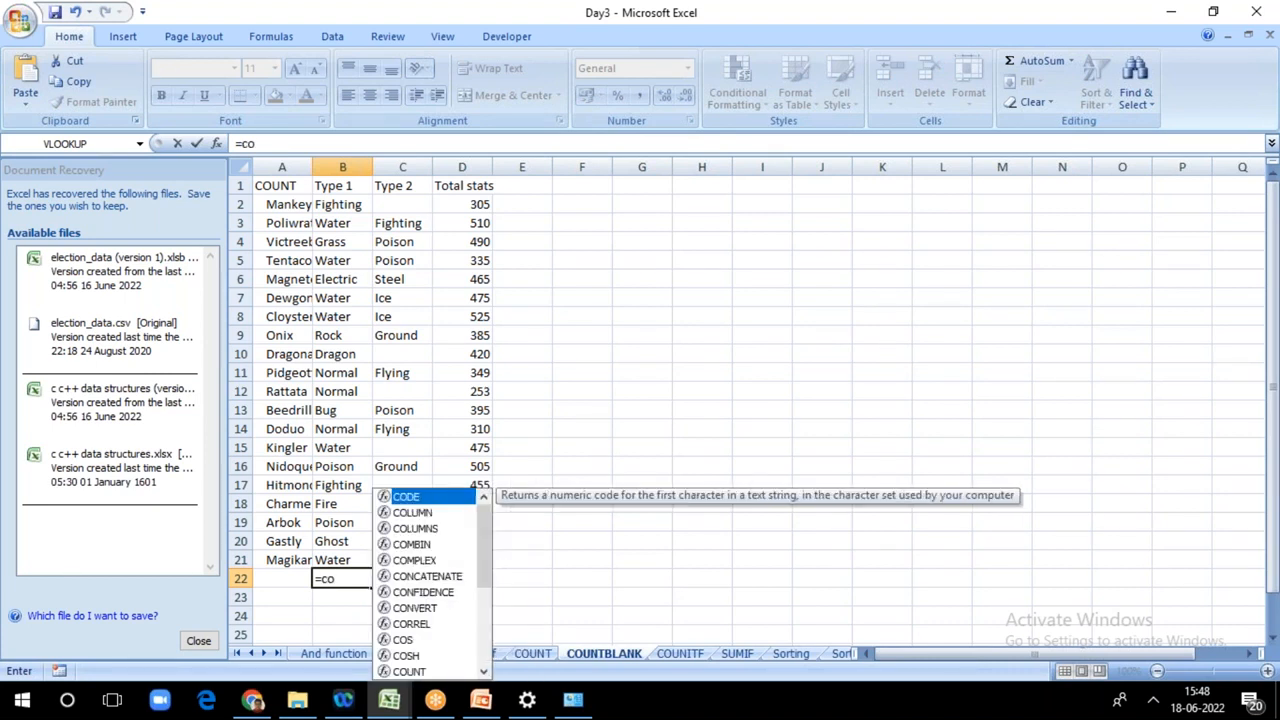
type("un")
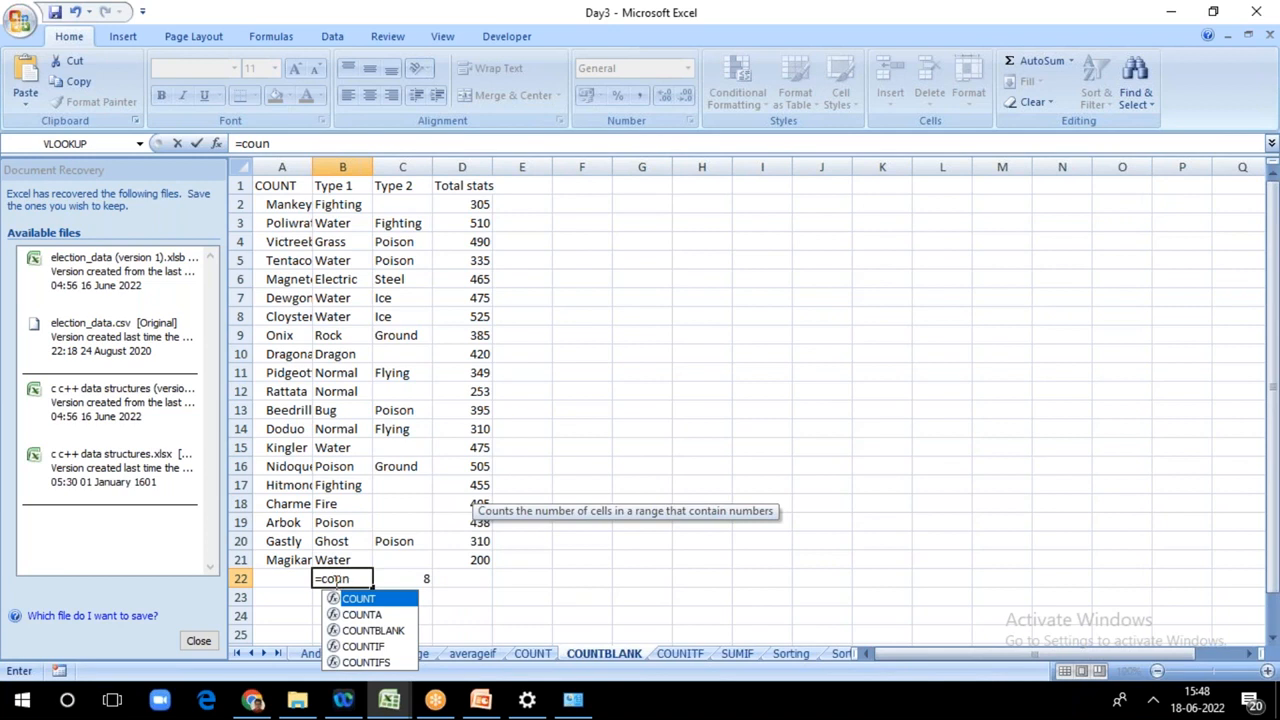
left_click(353, 632)
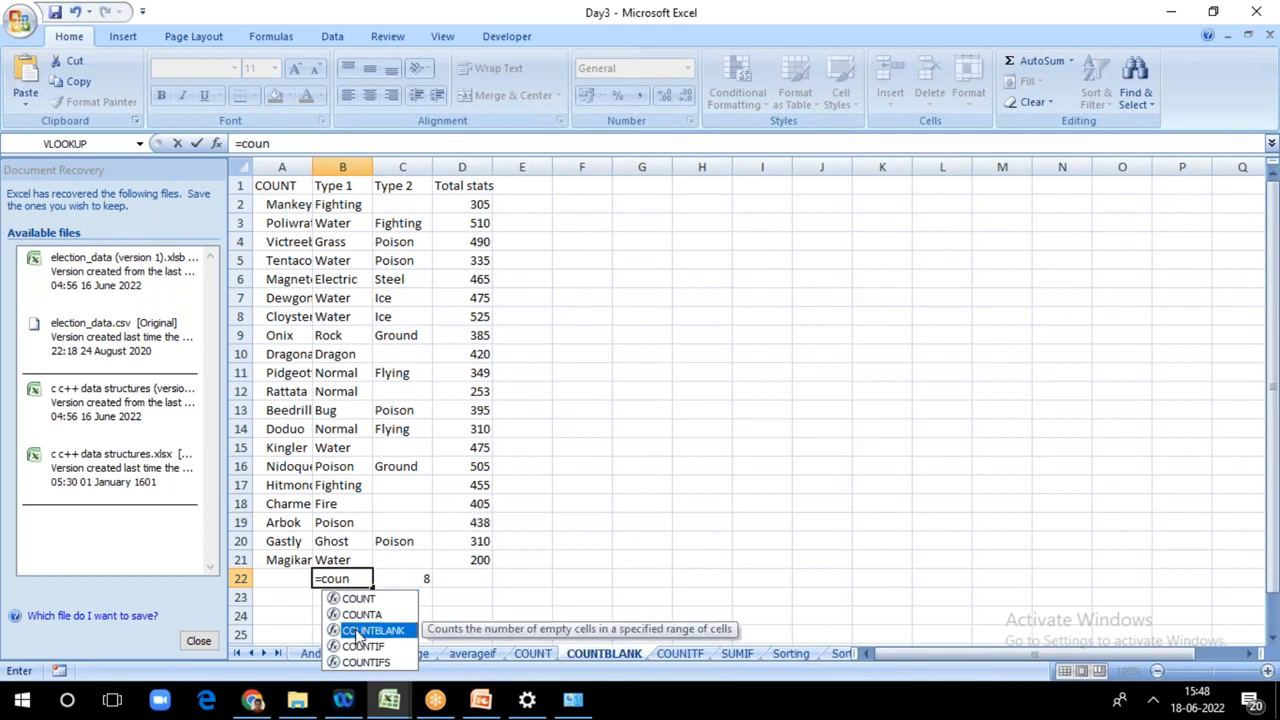
double_click(353, 632)
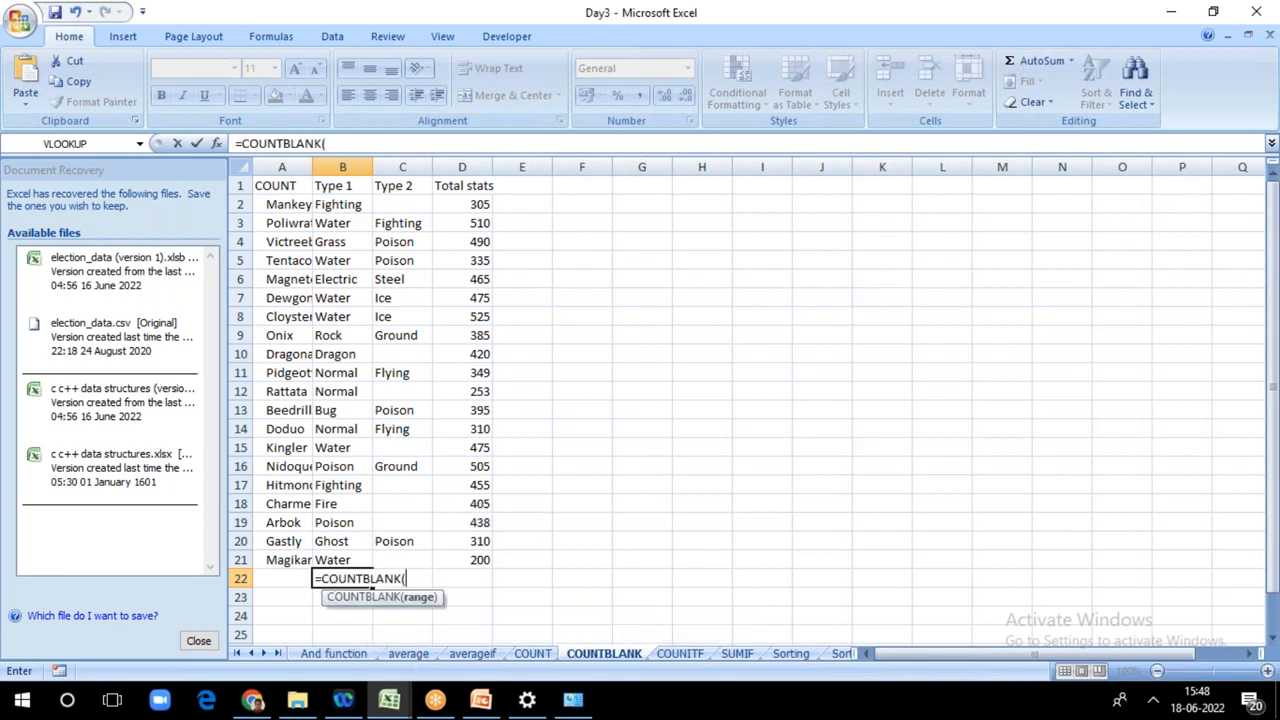
left_click(340, 204)
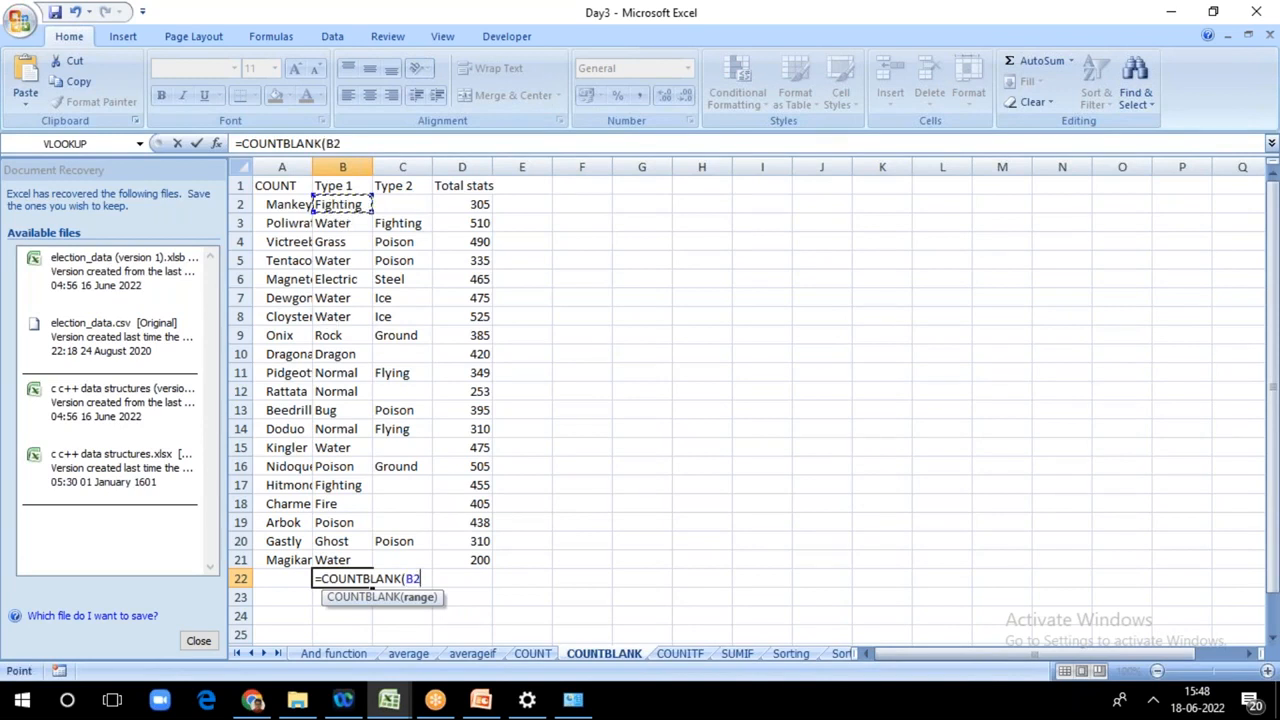
key("F8")
left_click(339, 560)
type(")")
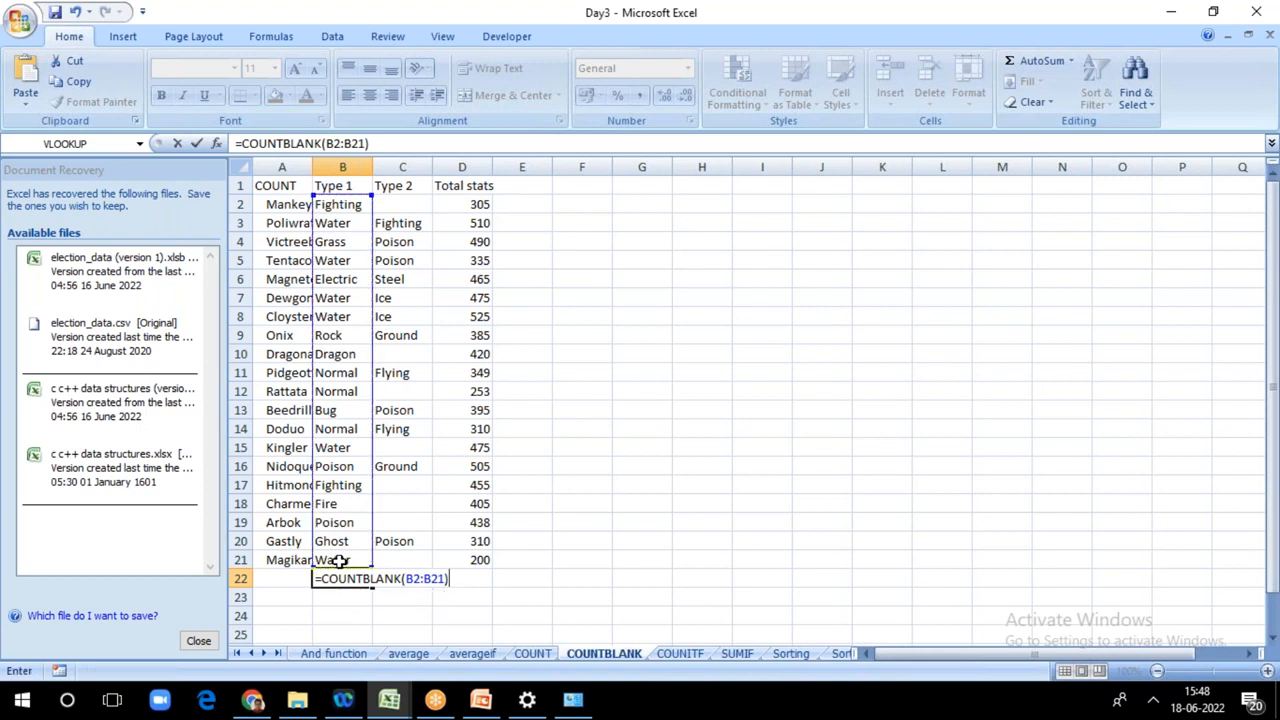
key("Return")
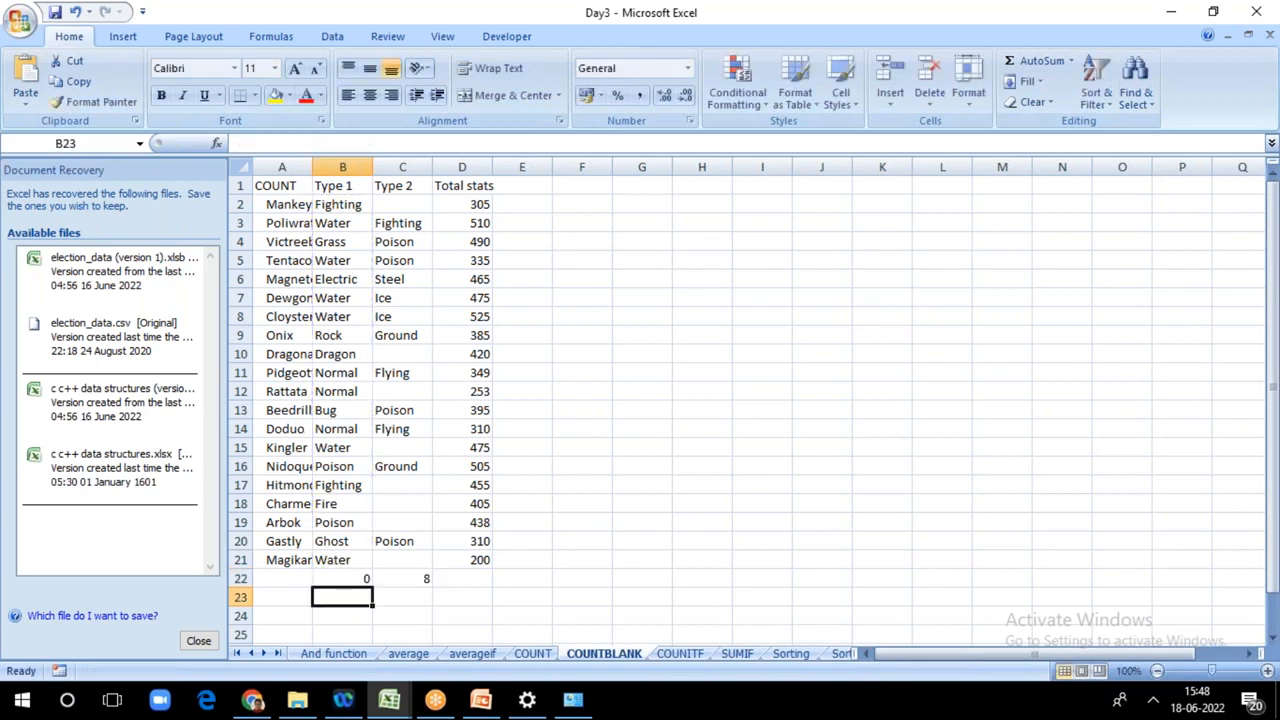
Step: Fill the COUNTBLANK formula from B22 across to D22 under Total stats, and check the formula in B22
left_click(336, 578)
left_click_drag(372, 587, 496, 592)
left_click(563, 597)
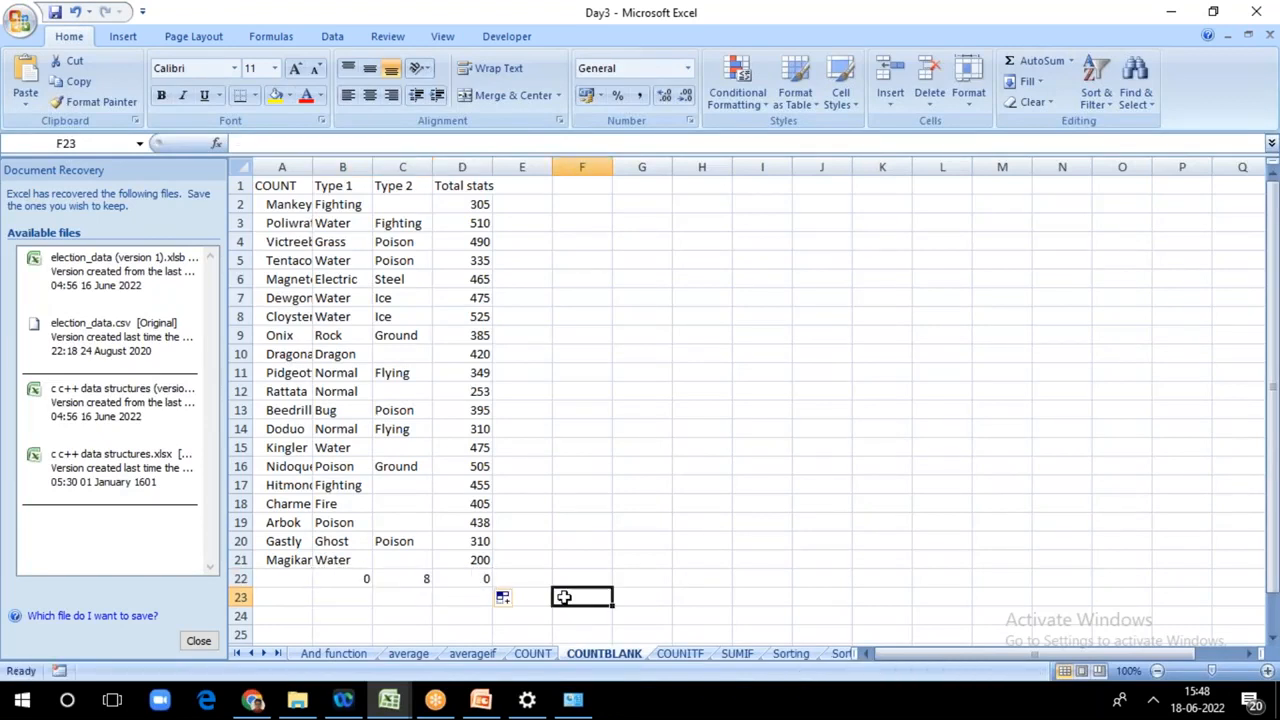
left_click(293, 577)
left_click(340, 578)
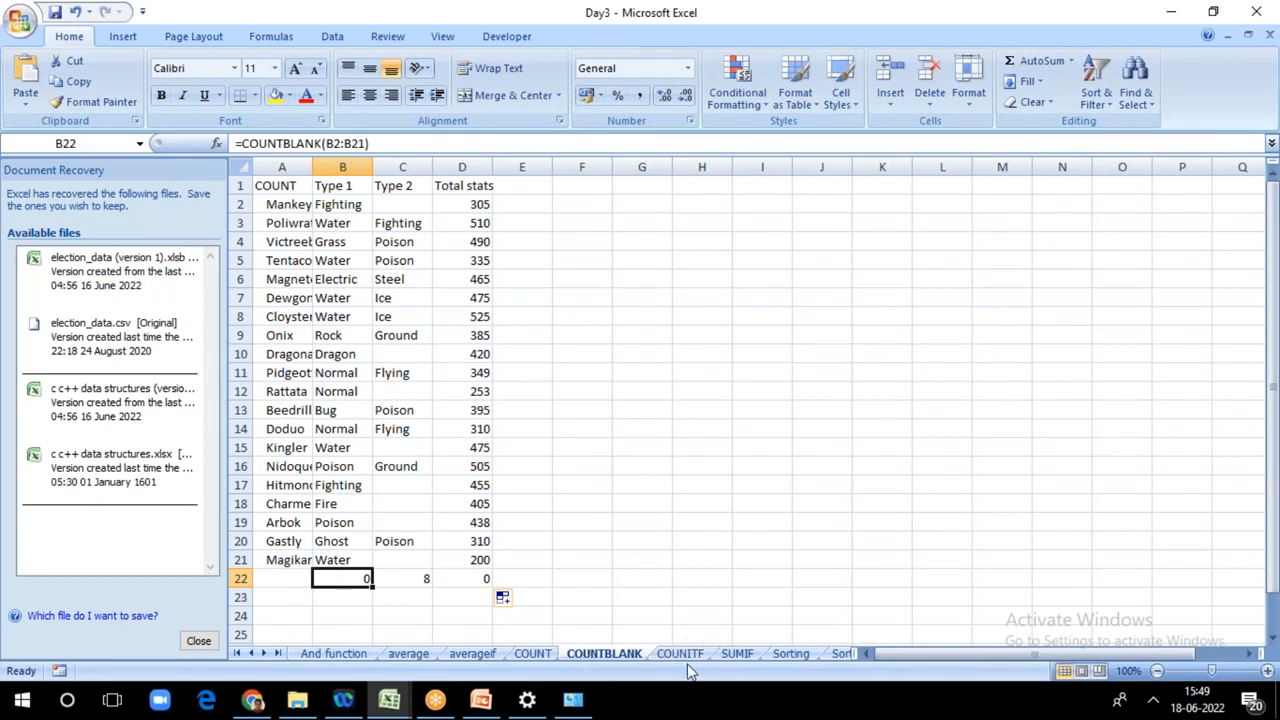
Step: Switch to the SUMIF sheet and start a SUMIF formula in F3 for the Grass Total Sum
left_click(737, 654)
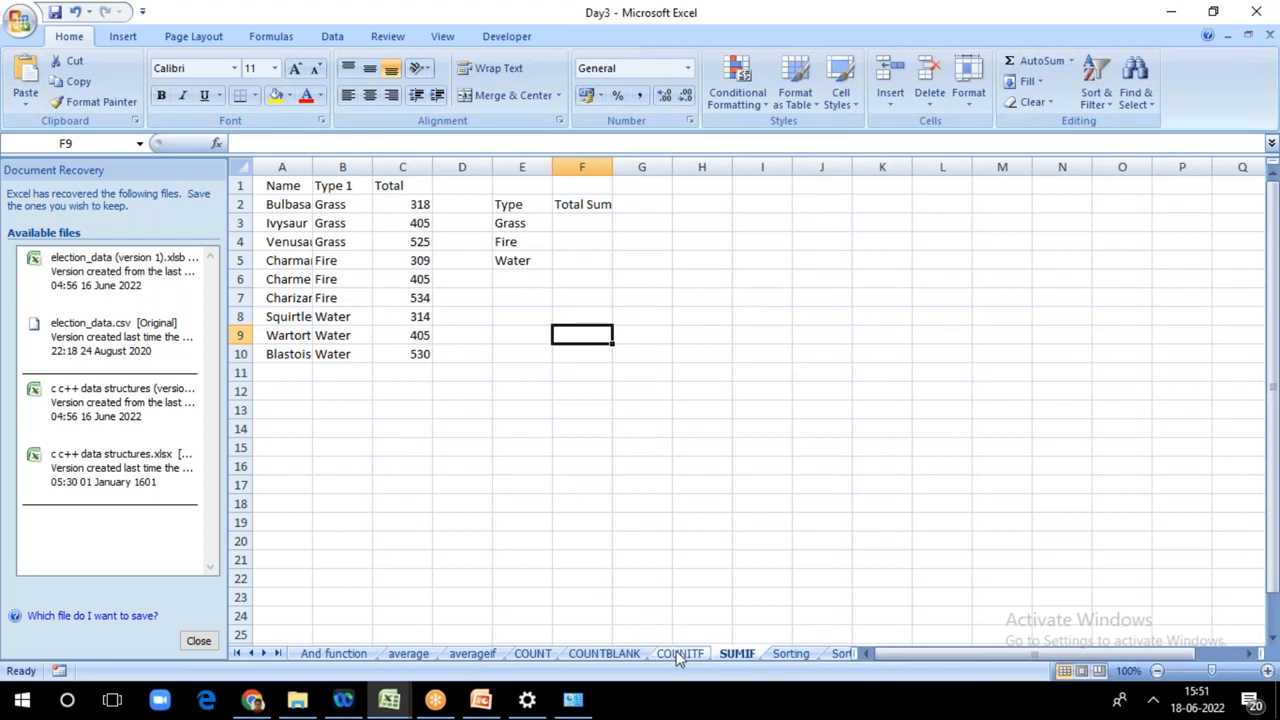
left_click(568, 220)
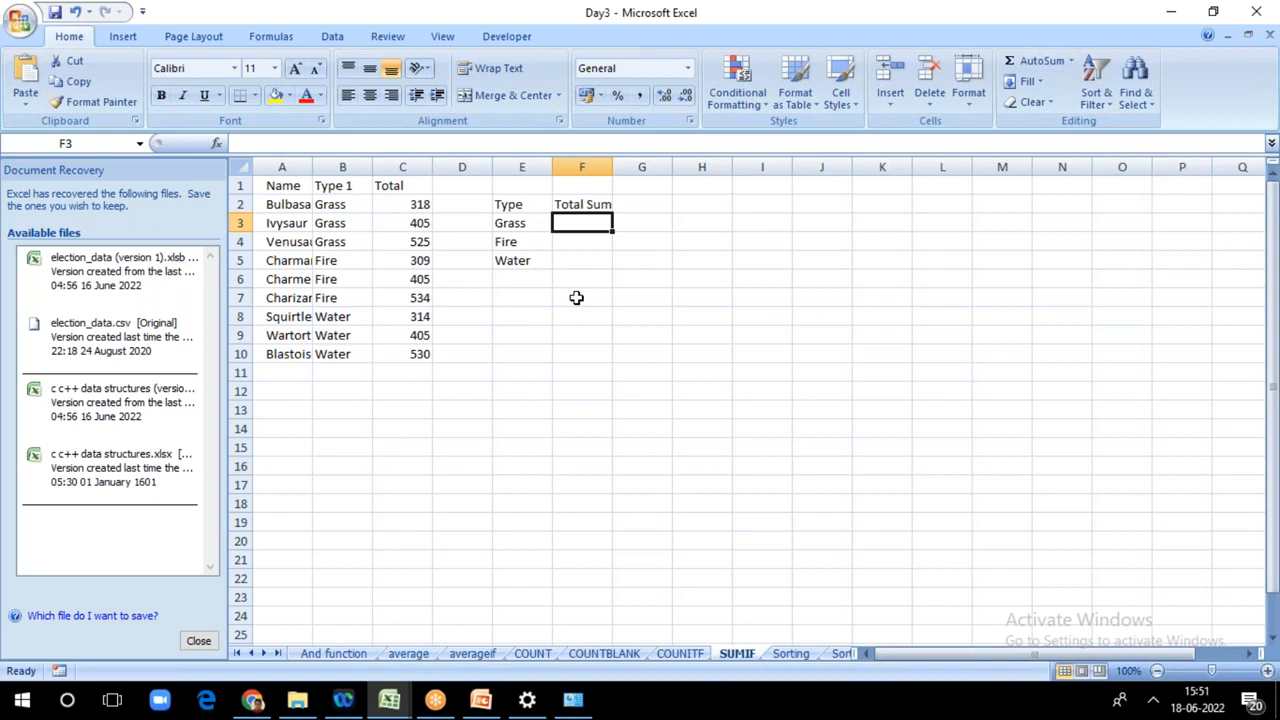
double_click(573, 228)
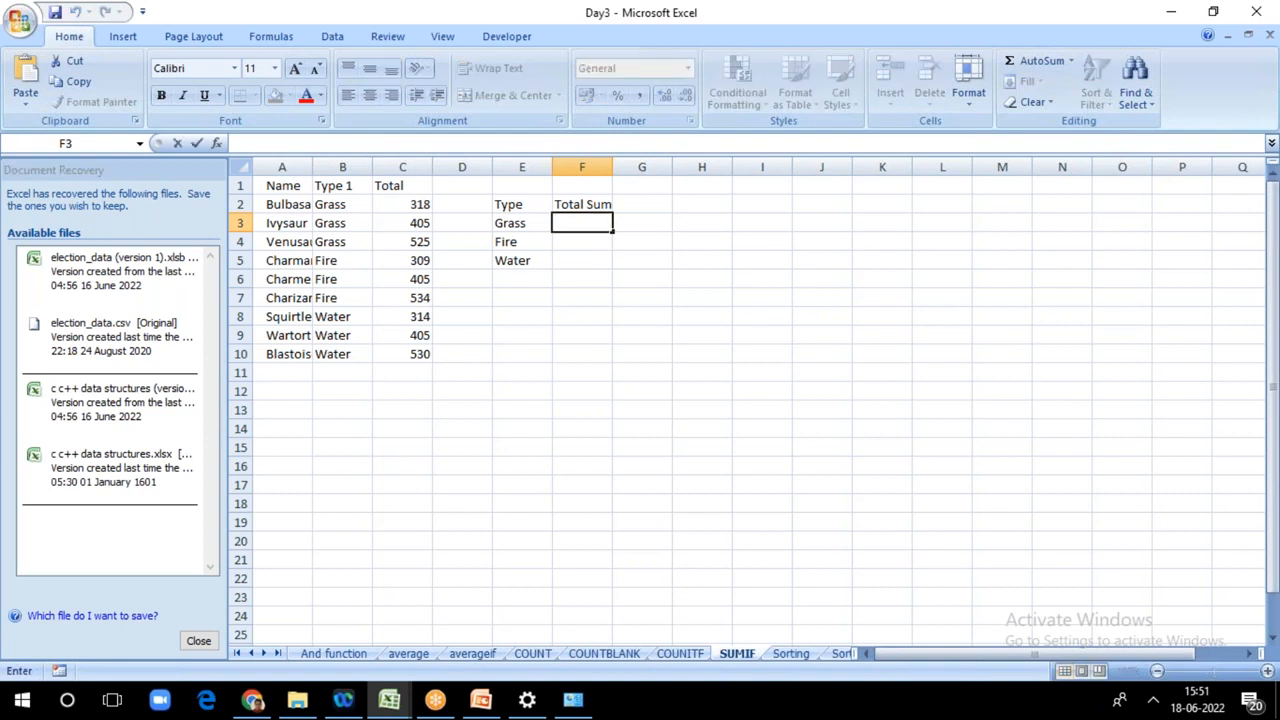
type("=")
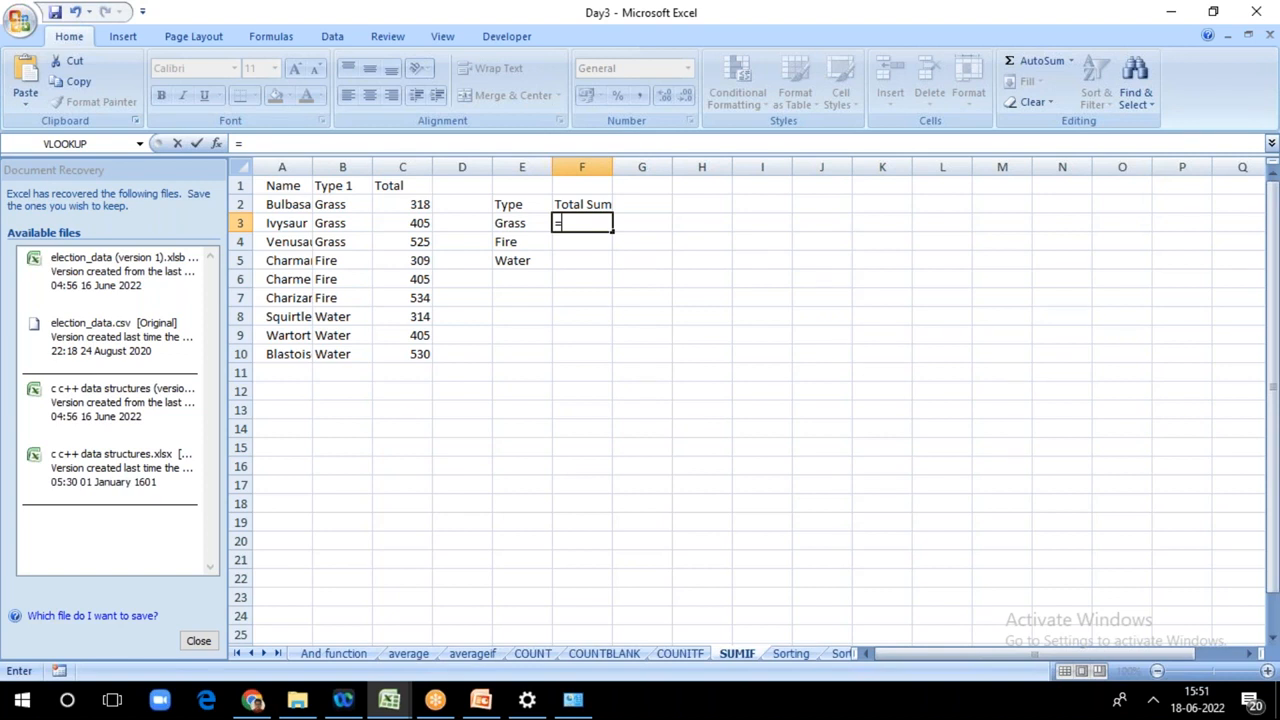
type("s")
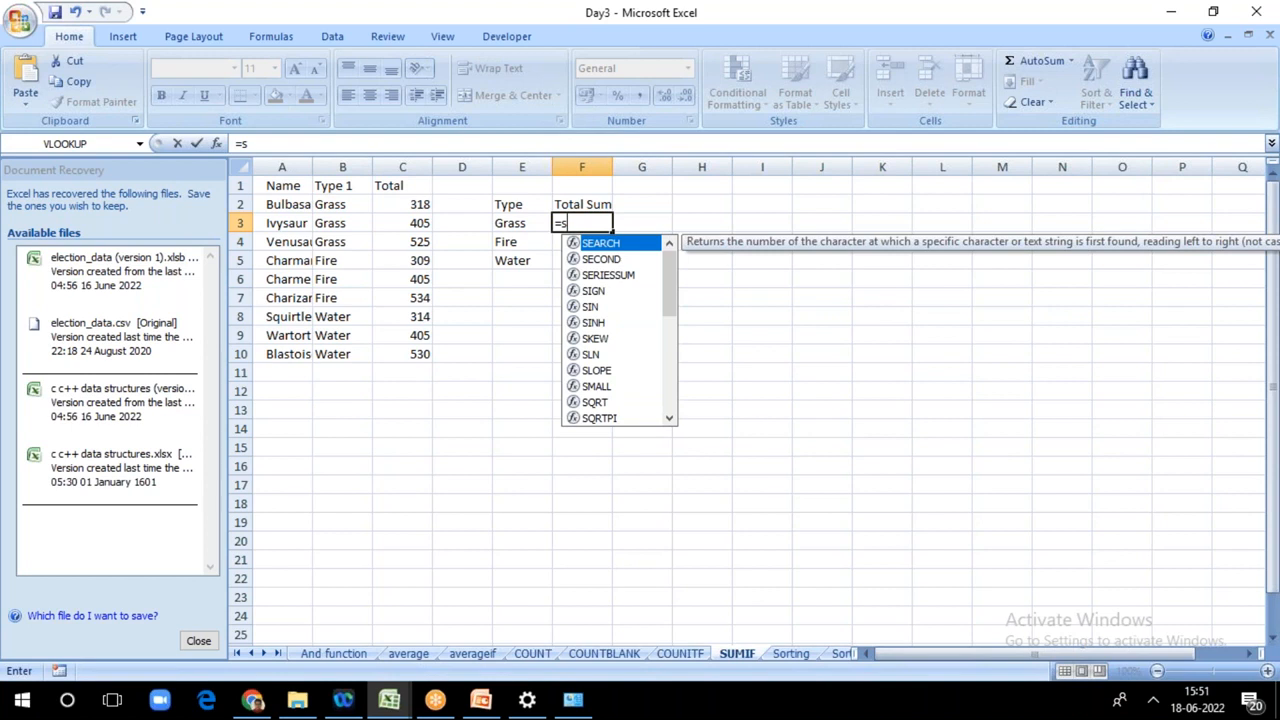
type("u")
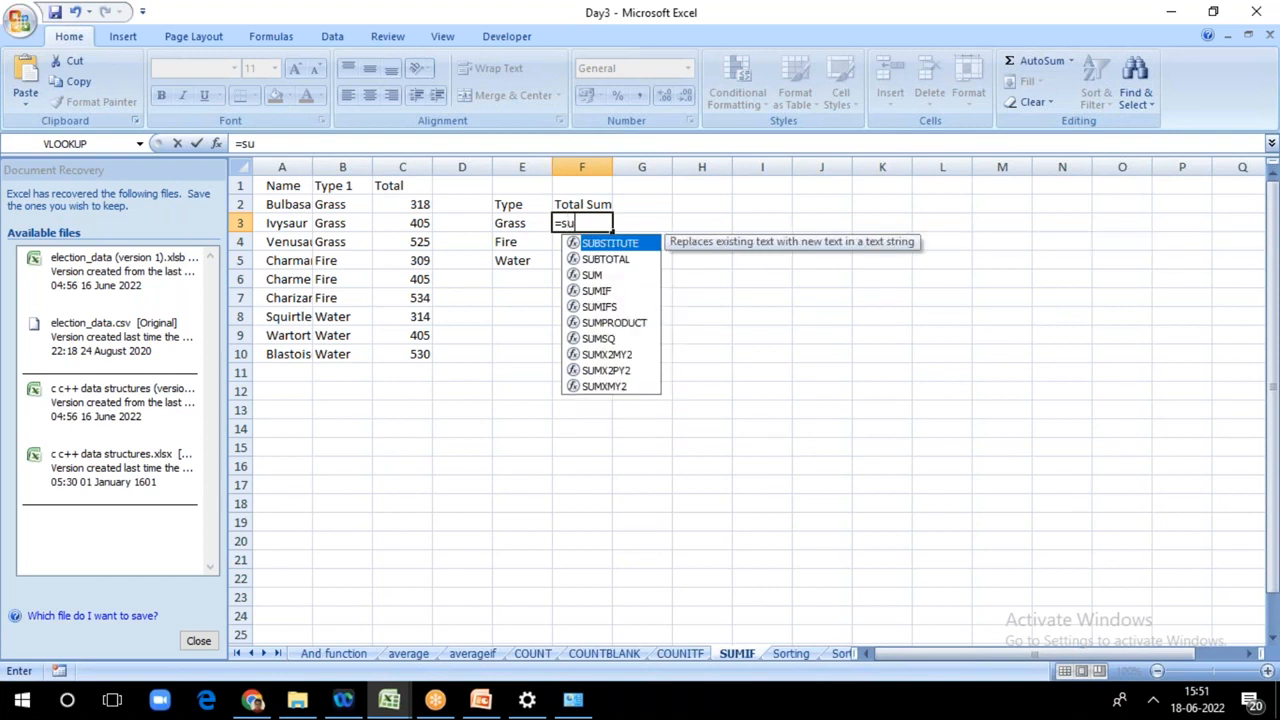
double_click(596, 290)
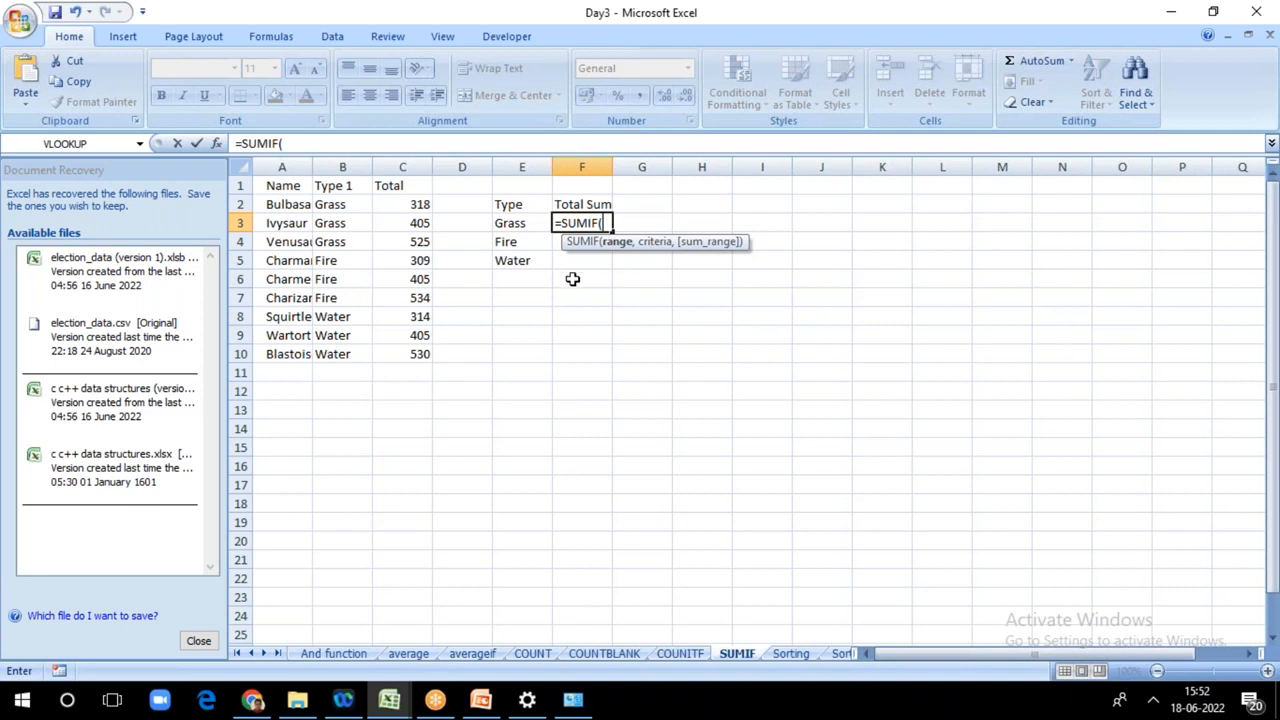
Step: Set the Type 1 cells B2:B10 as the criteria range of the SUMIF formula in F3
left_click(343, 205)
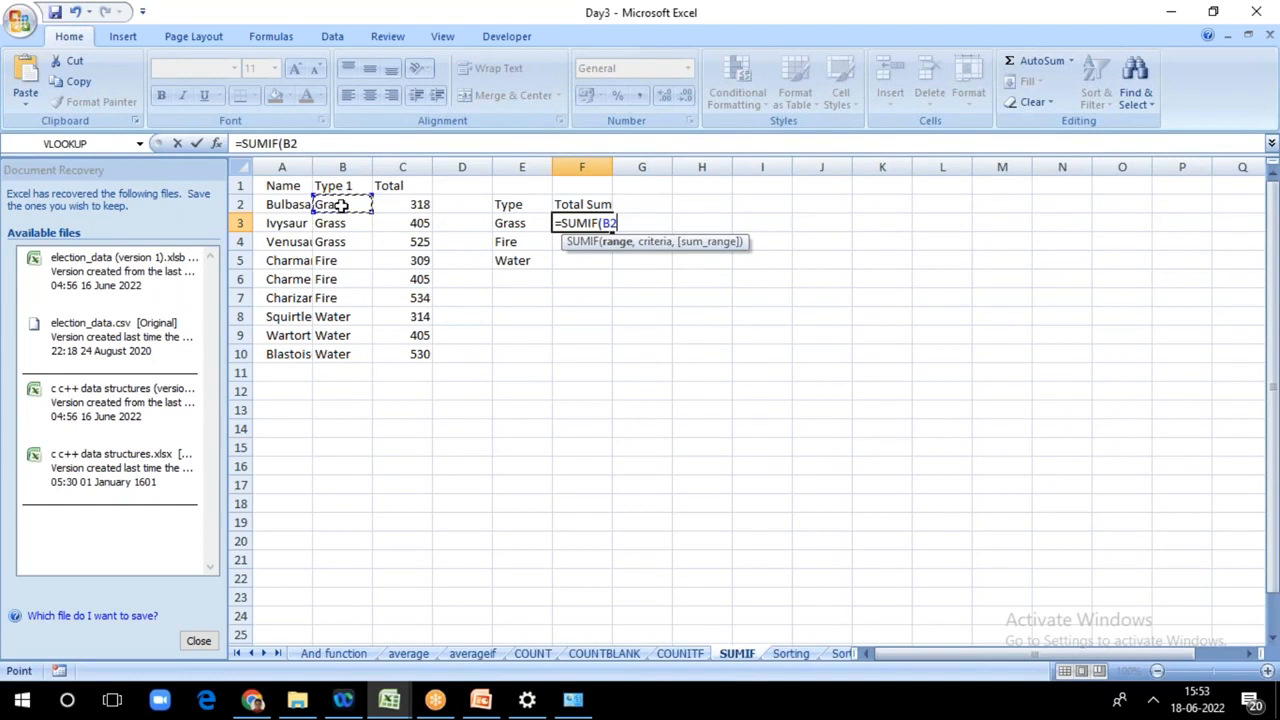
left_click(334, 355)
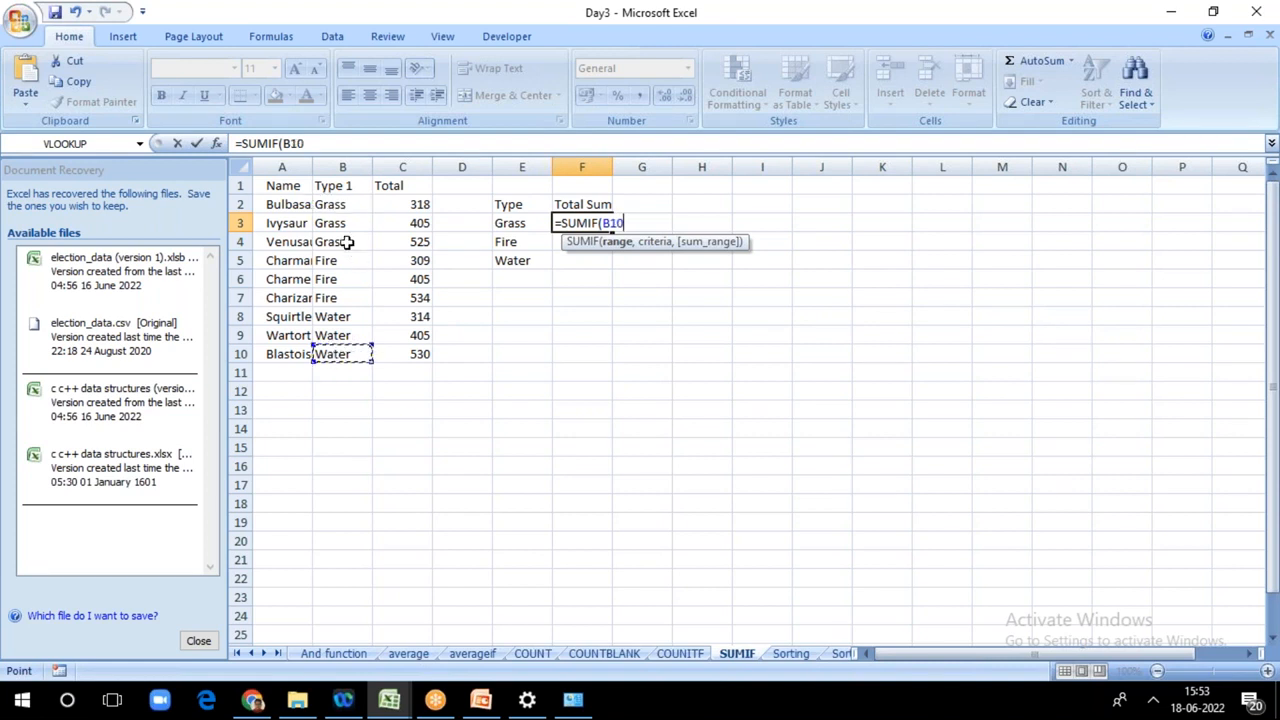
left_click(344, 205)
key("F8")
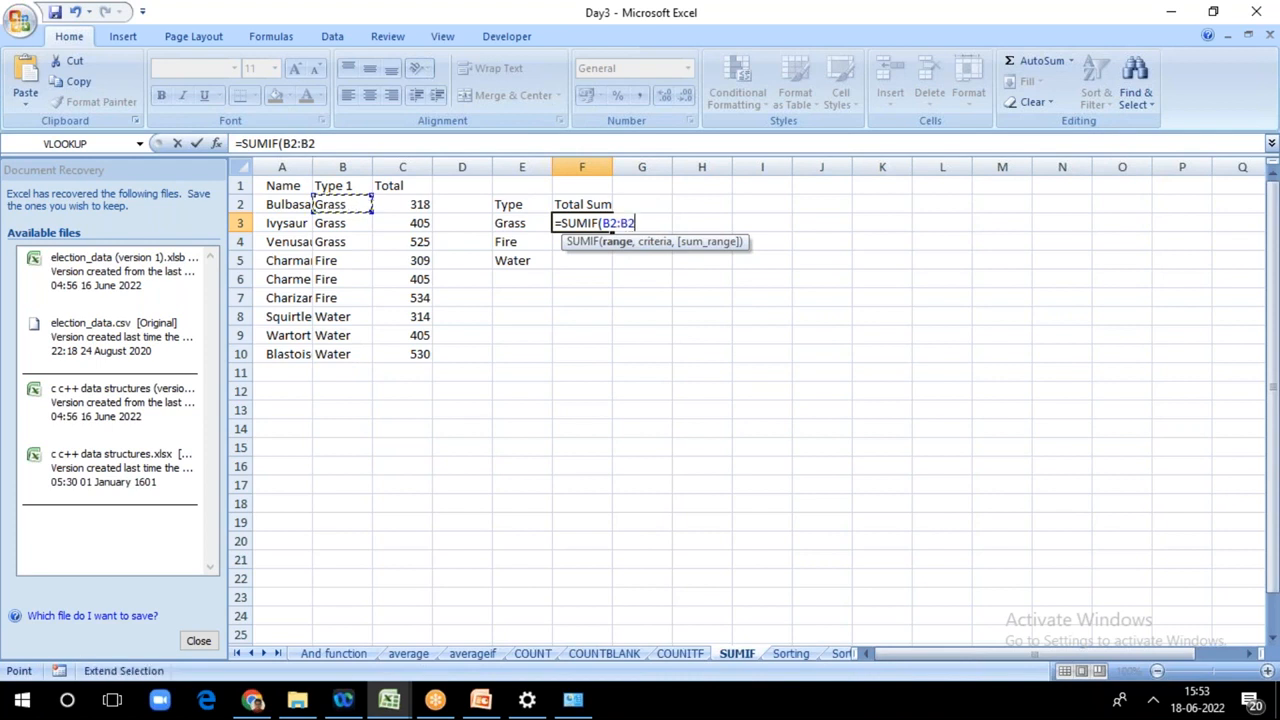
left_click(330, 360)
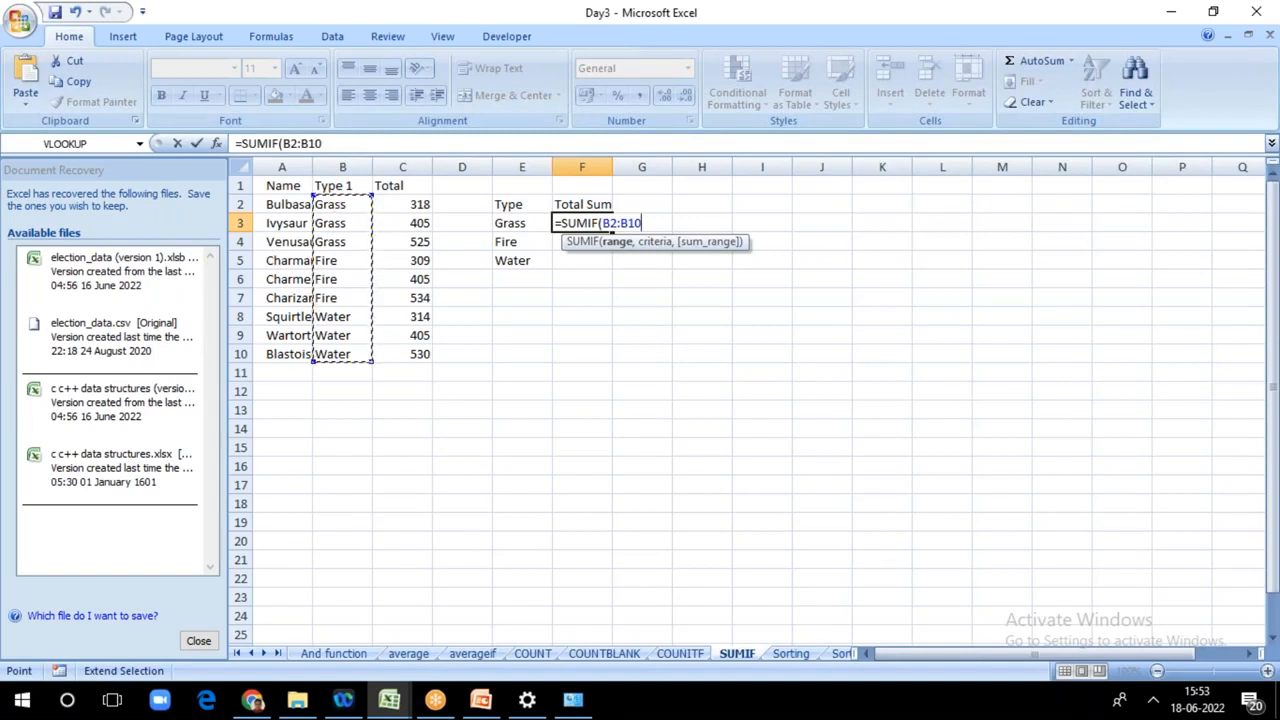
type(",")
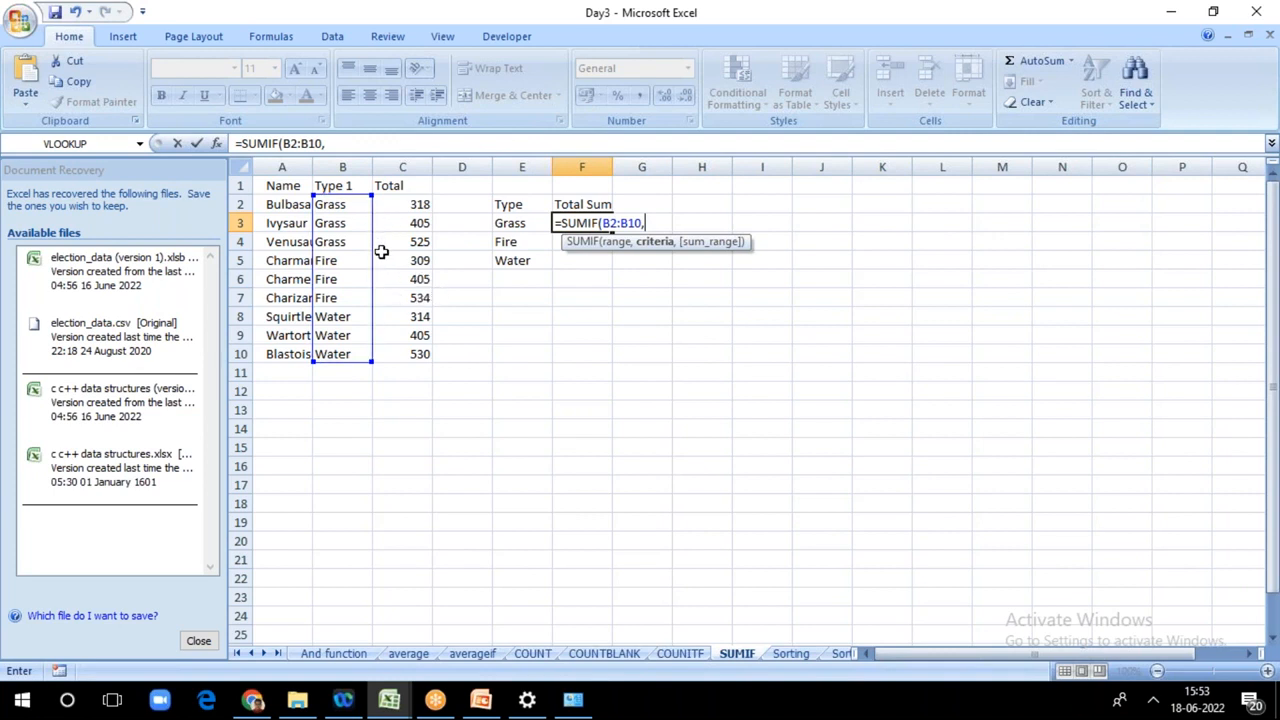
Step: Complete the F3 formula with E3 as the criteria and C2:C10 as the sum range, giving =SUMIF(B2:B10,E3,C2:C10)
left_click(510, 223)
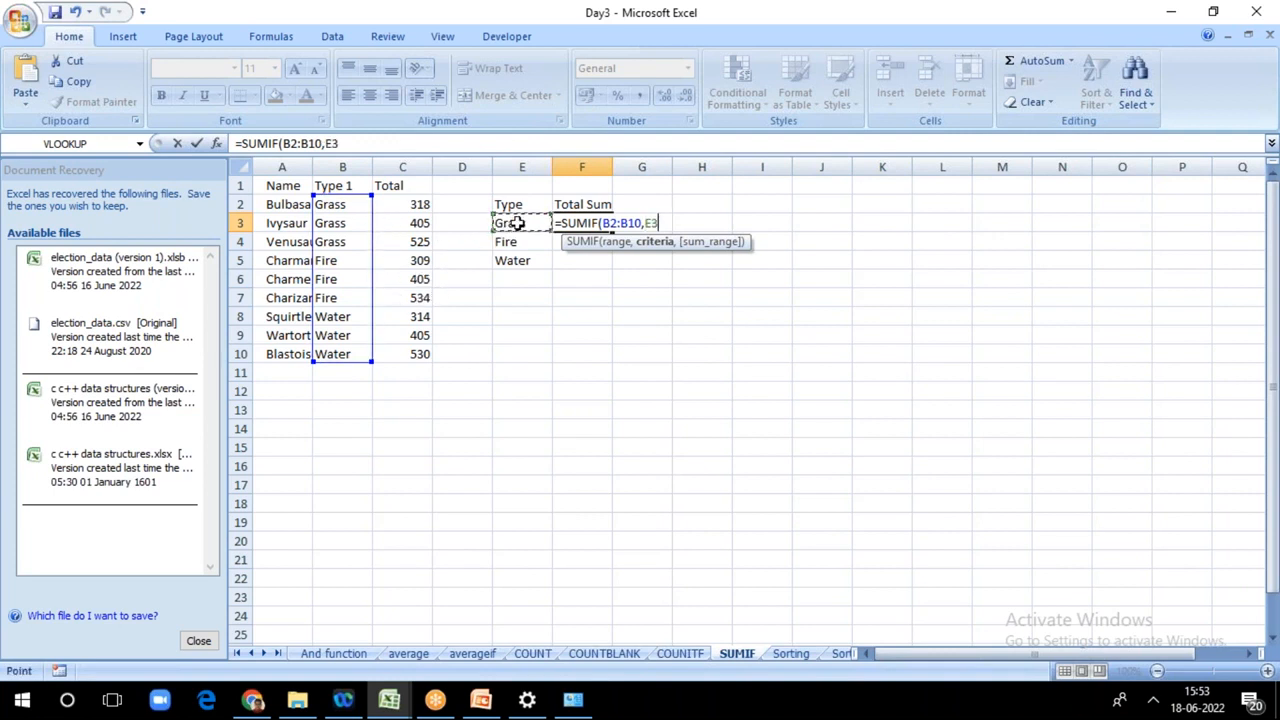
type(",")
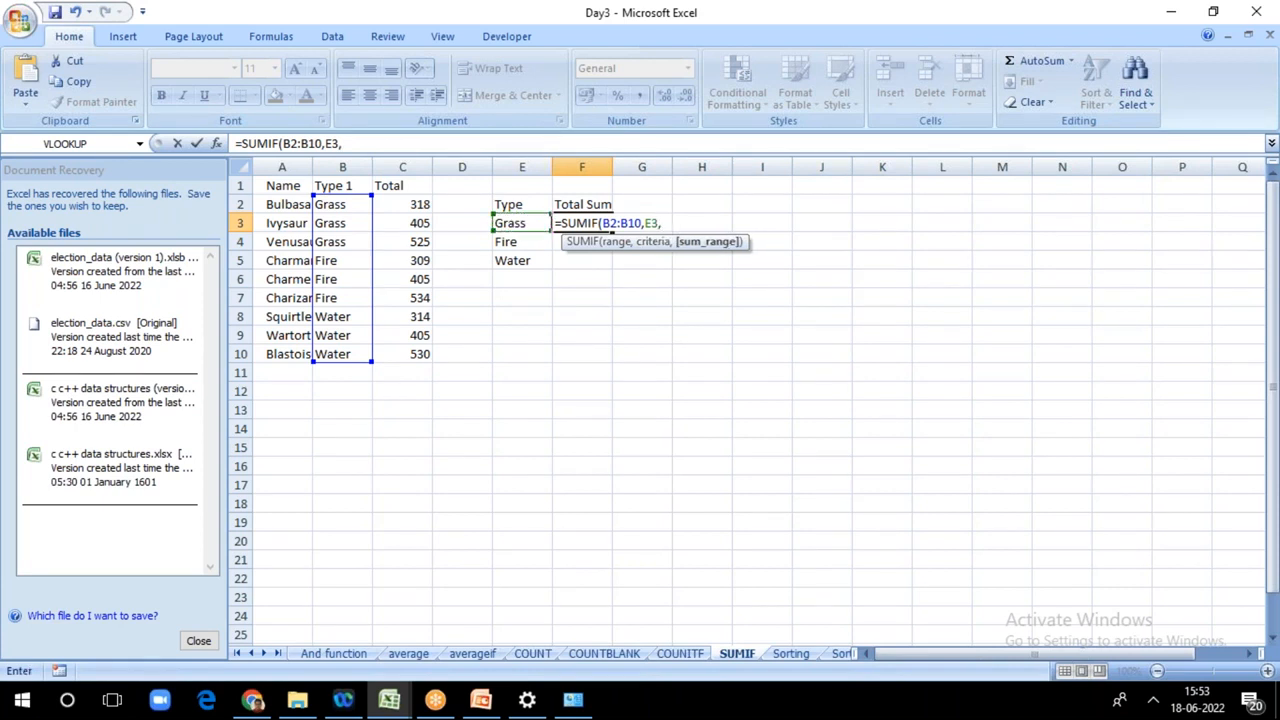
left_click(415, 205)
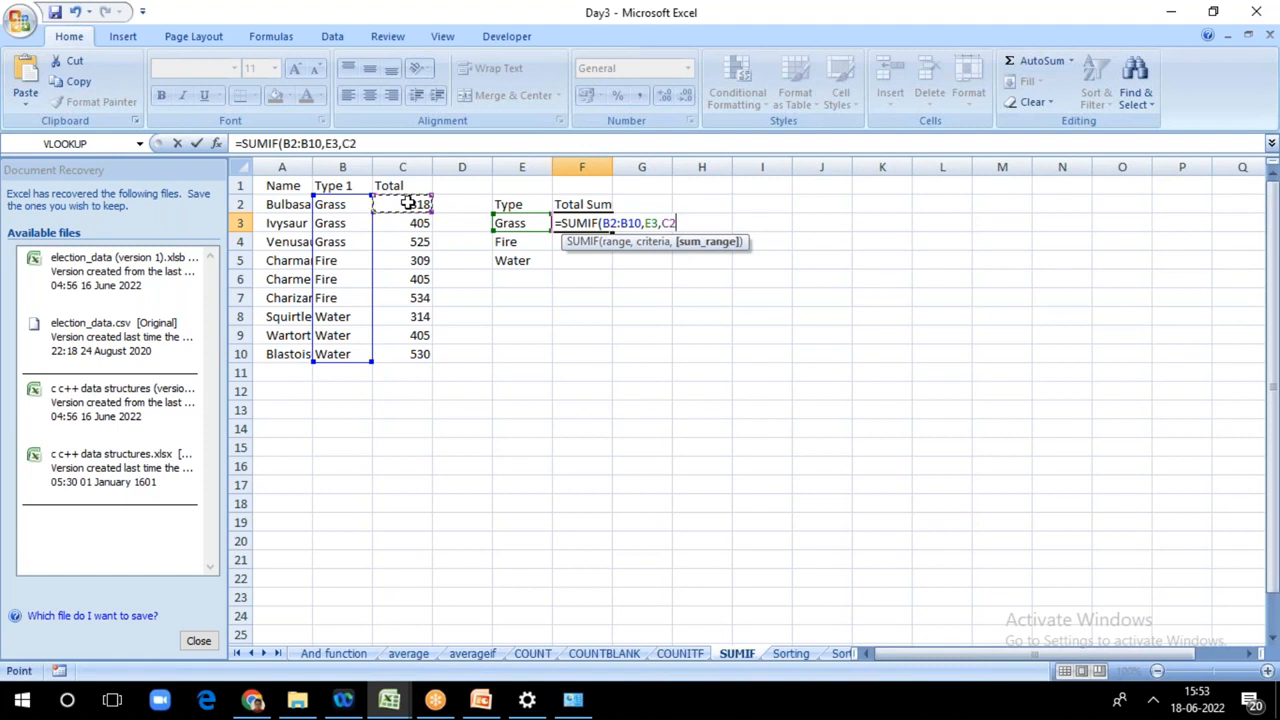
key("F8")
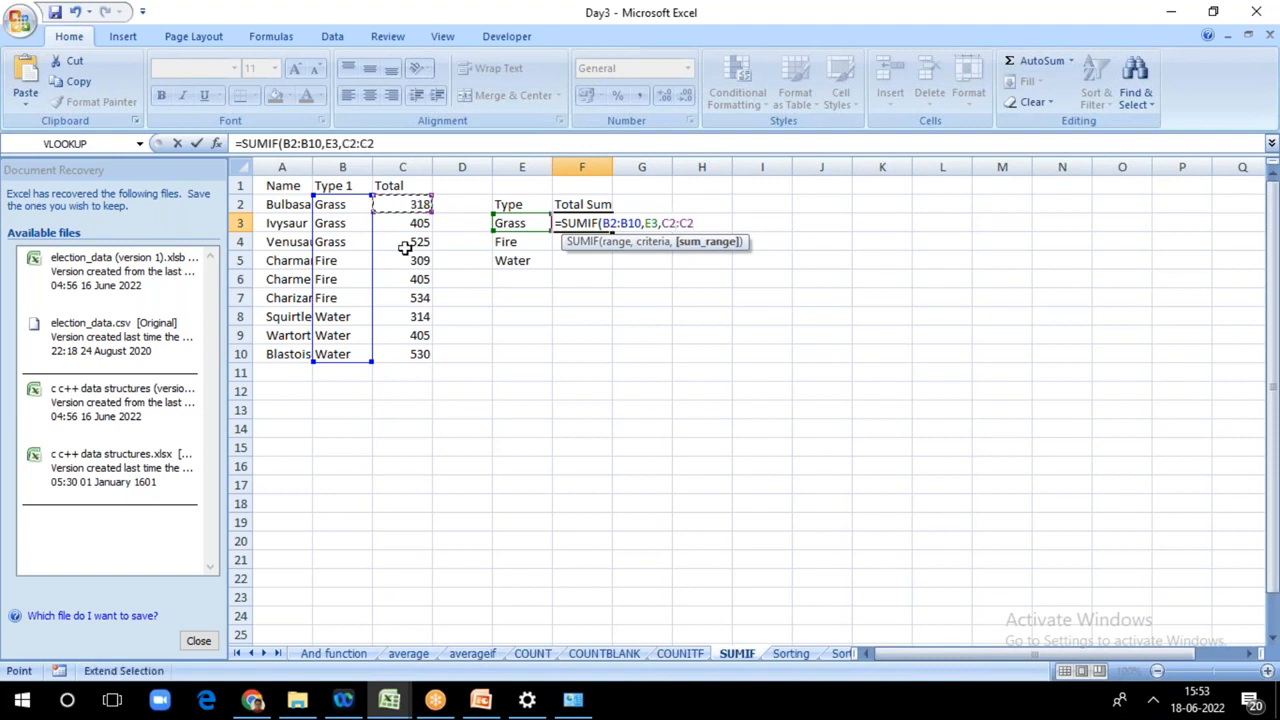
left_click(404, 355)
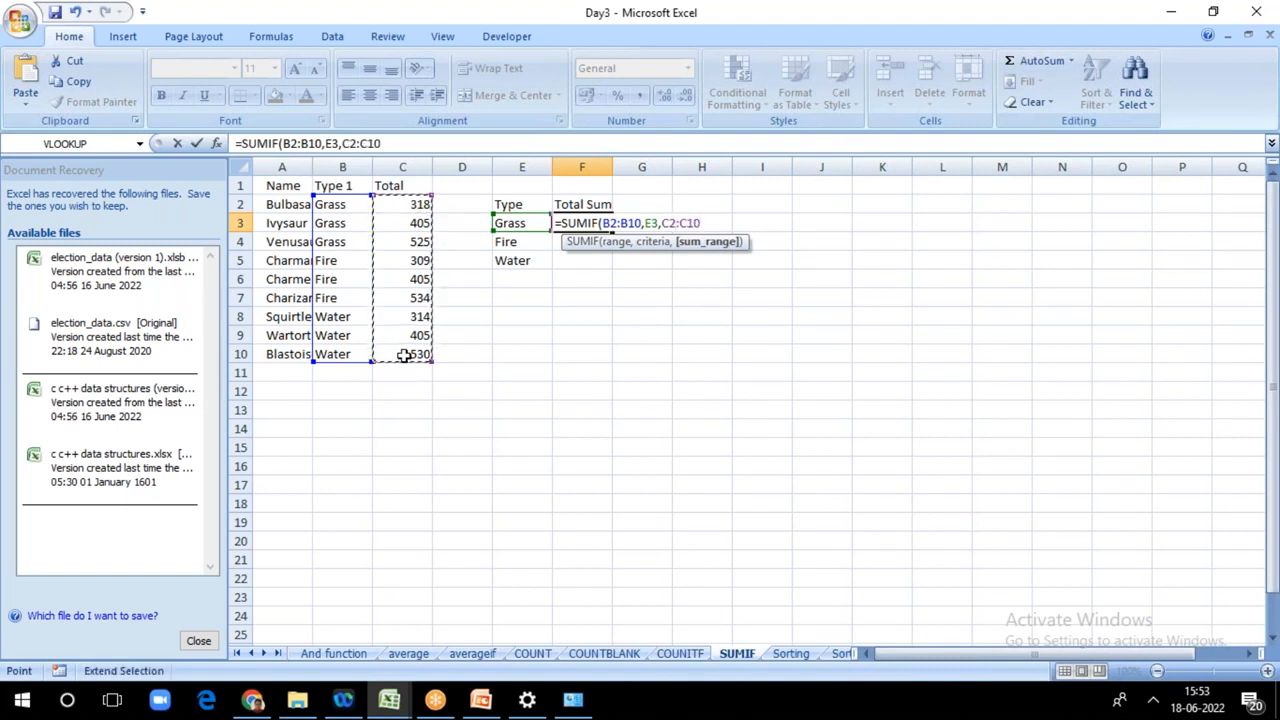
type(")")
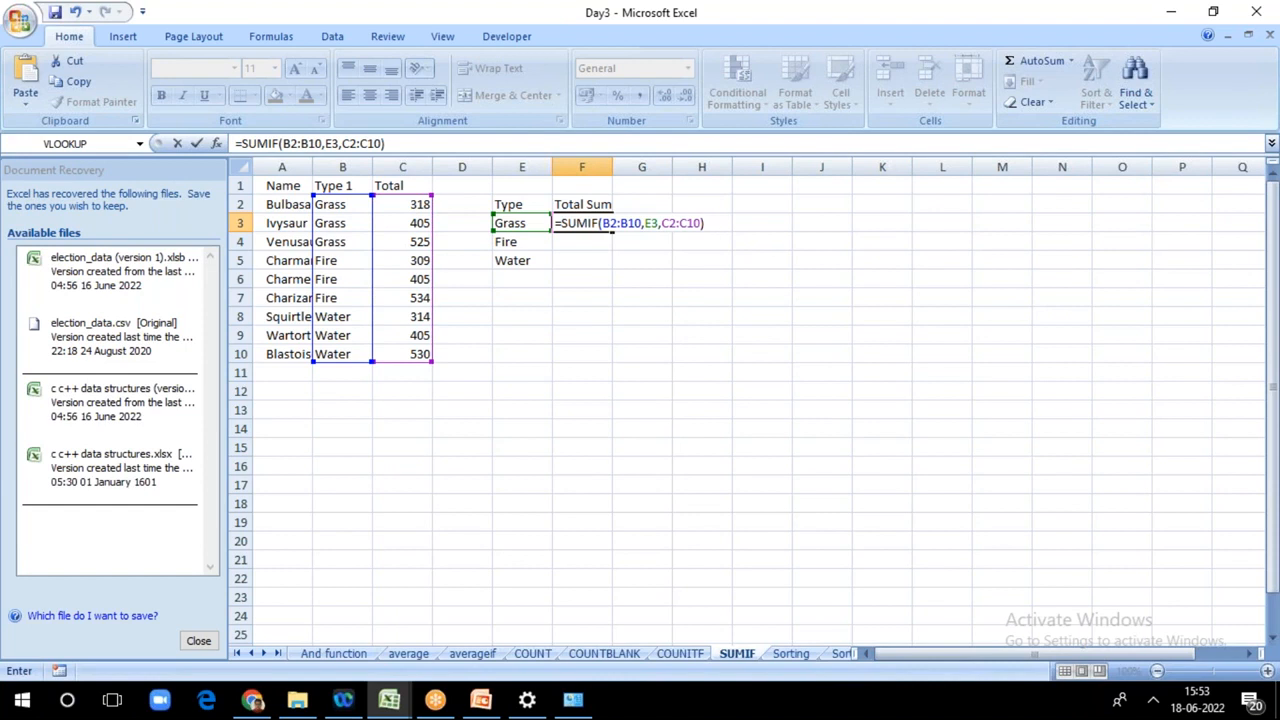
key("Return")
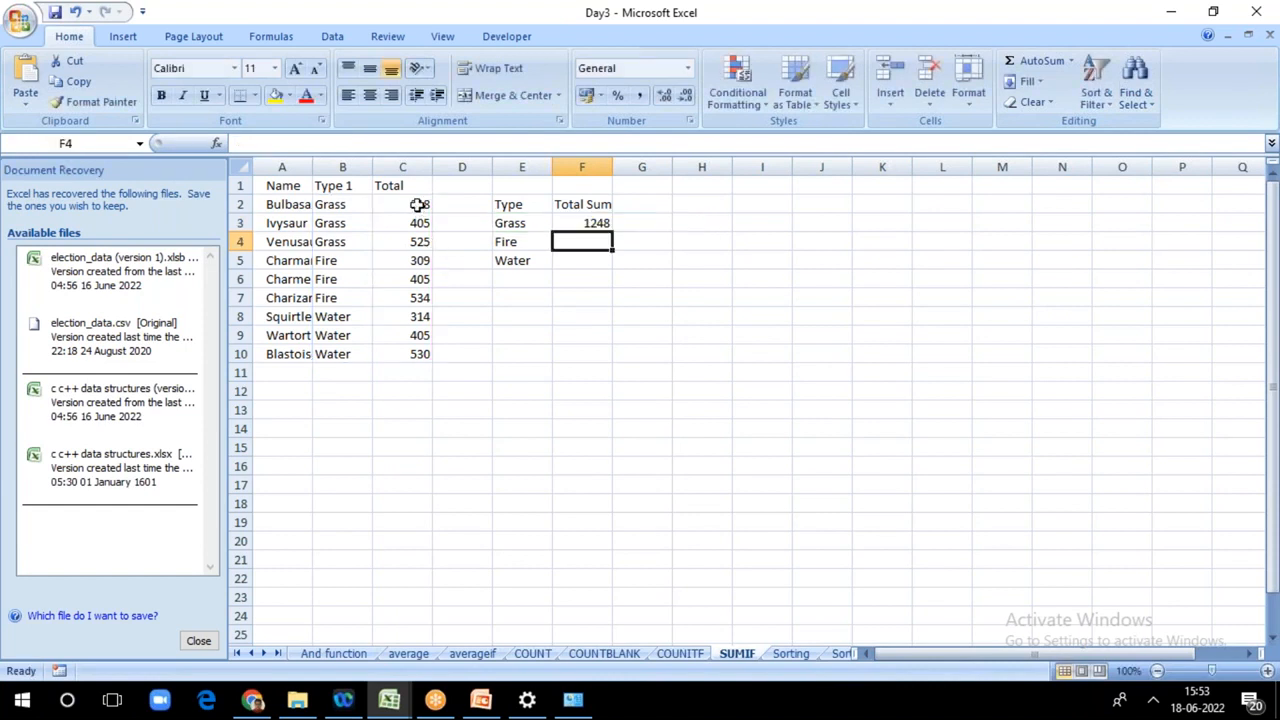
Step: Enter =C2+C3+C4 in C12 to add the three Grass totals manually as a cross-check
left_click(399, 389)
type("=")
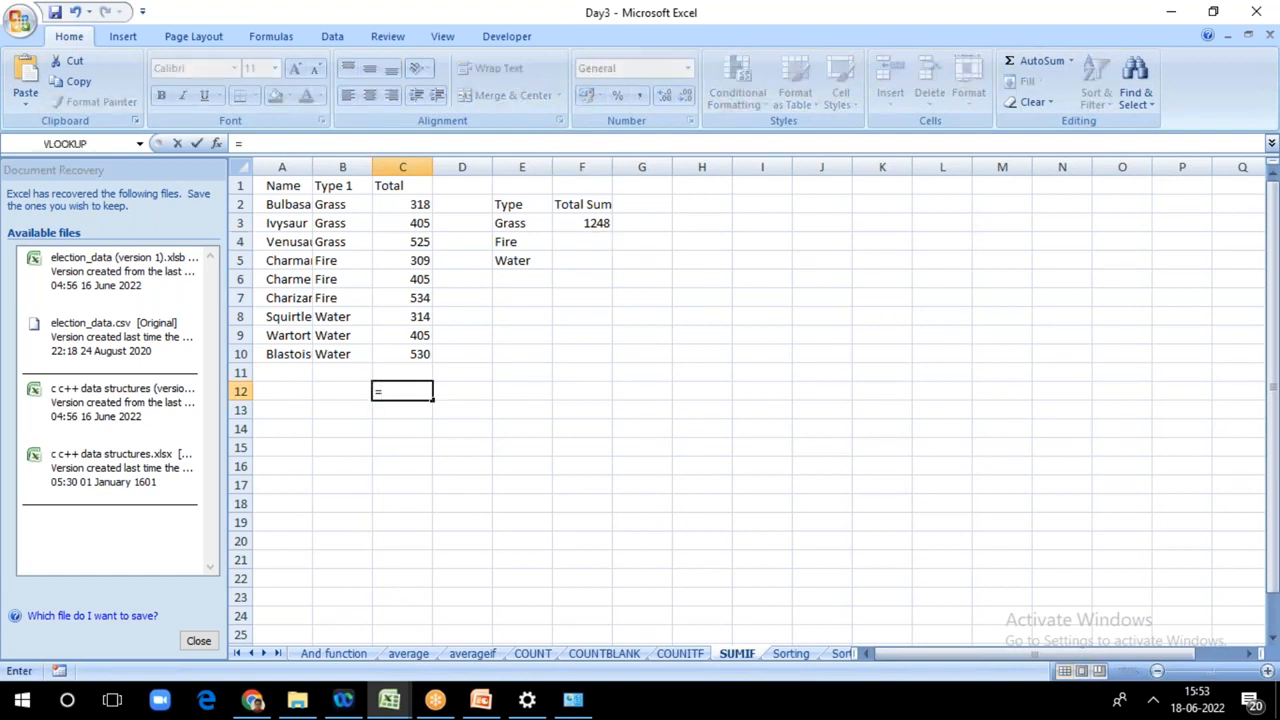
left_click(418, 205)
type("_")
key("BackSpace")
type("+")
left_click(409, 223)
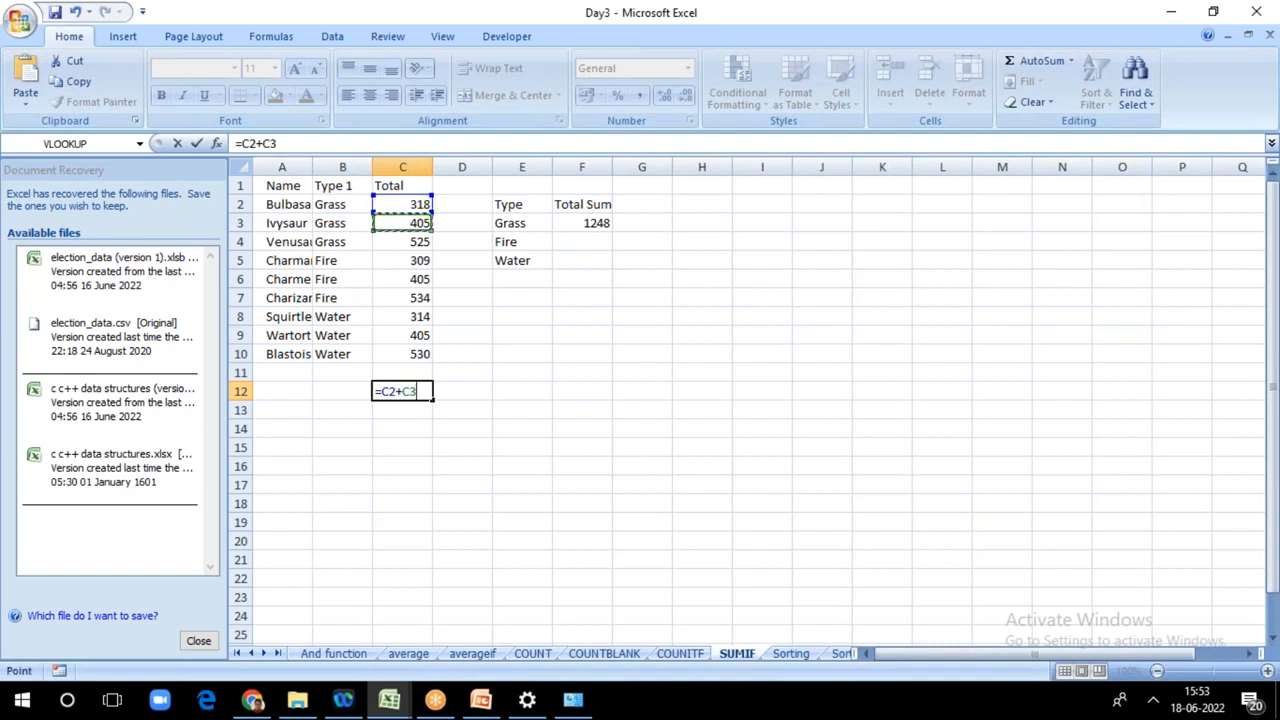
type("+")
left_click(409, 242)
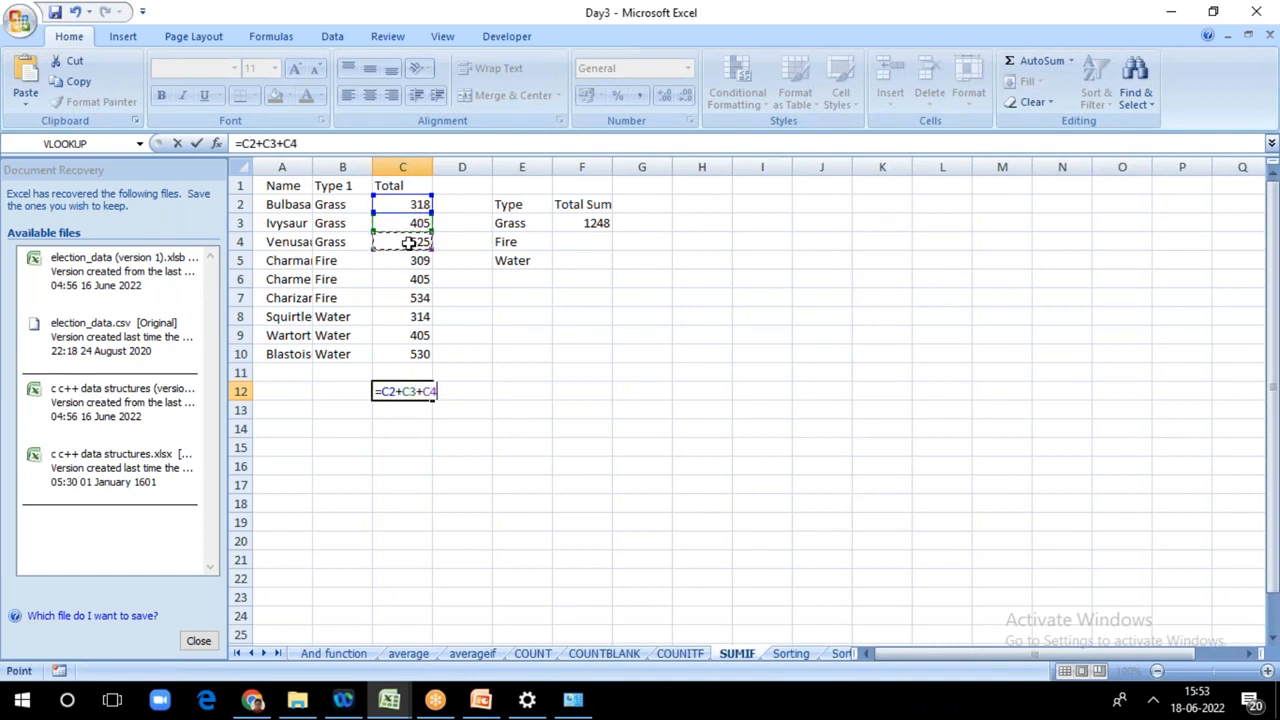
key("Return")
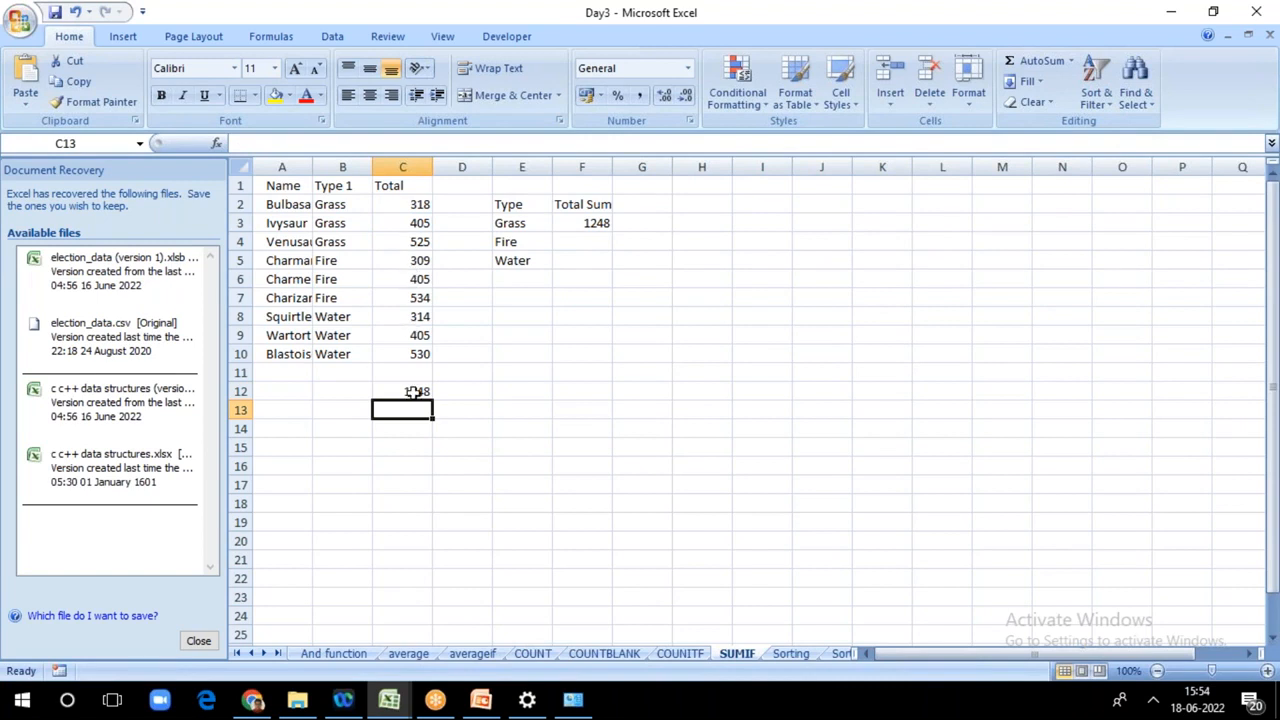
Step: Fill the SUMIF formula from F3 down to F5 for Fire and Water, and check the formulas in F4 and F5
left_click(596, 223)
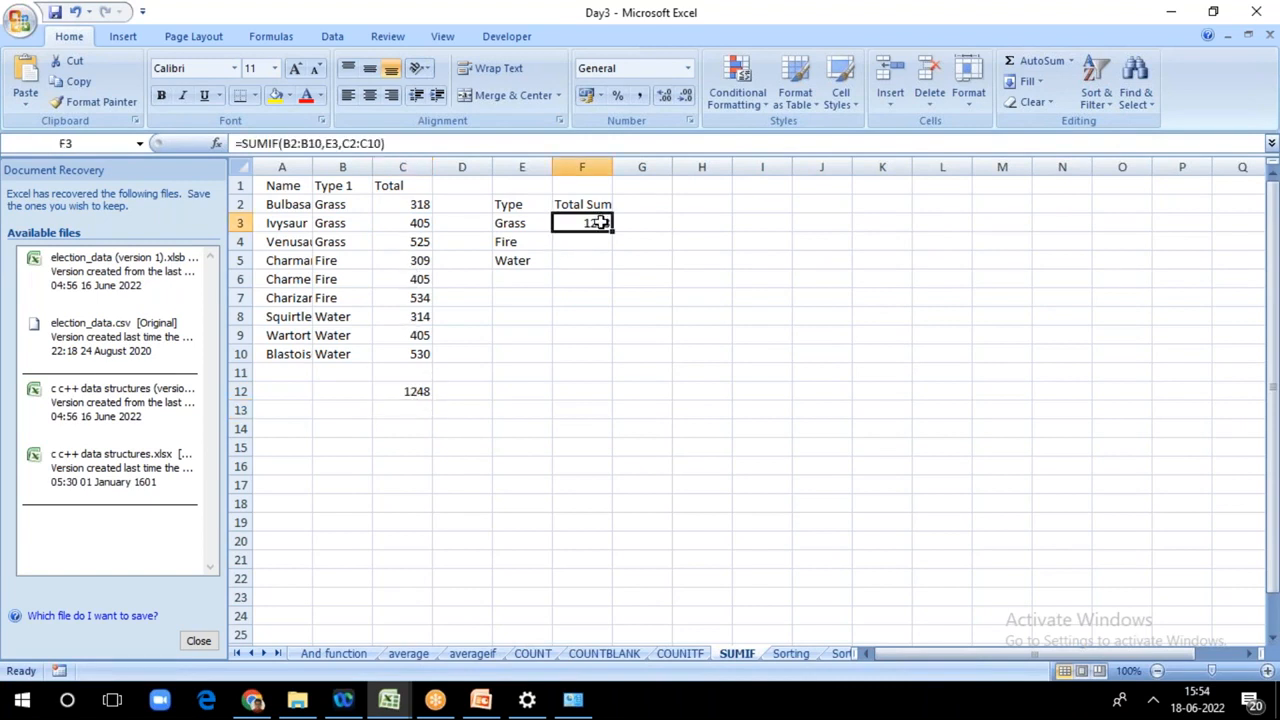
left_click_drag(609, 228, 599, 227)
left_click_drag(614, 229, 611, 262)
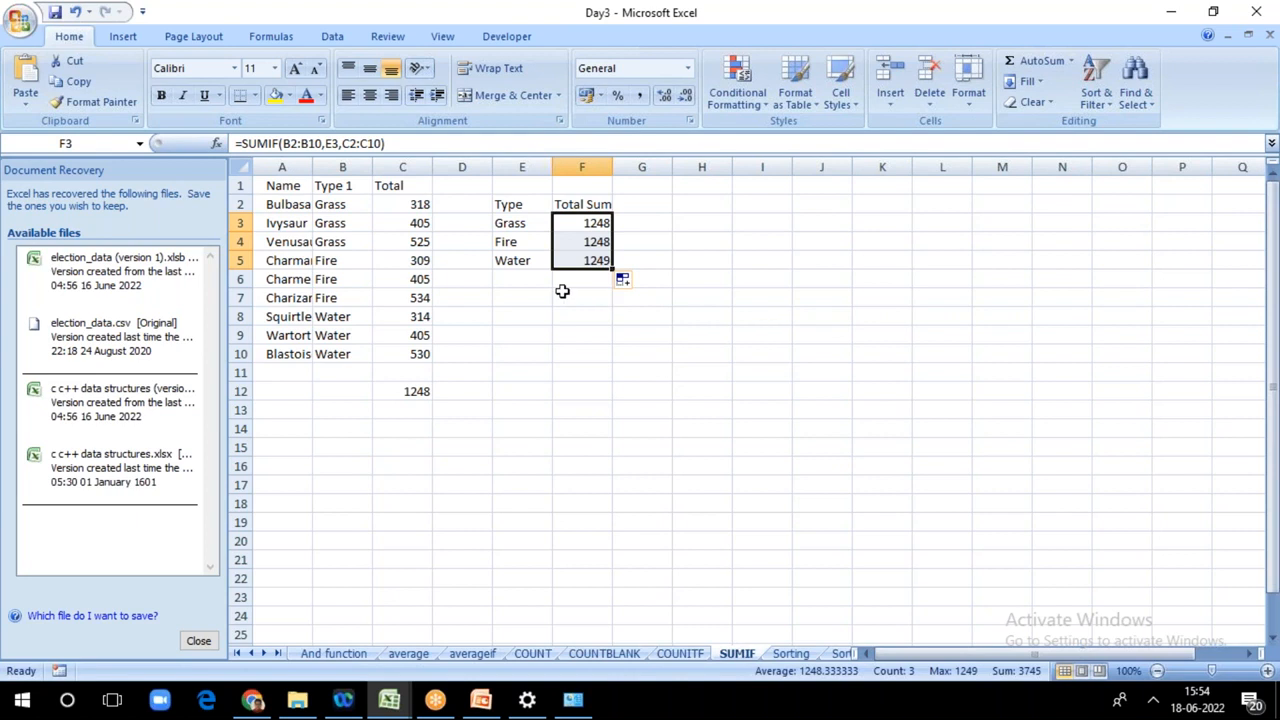
left_click(565, 241)
left_click(576, 259)
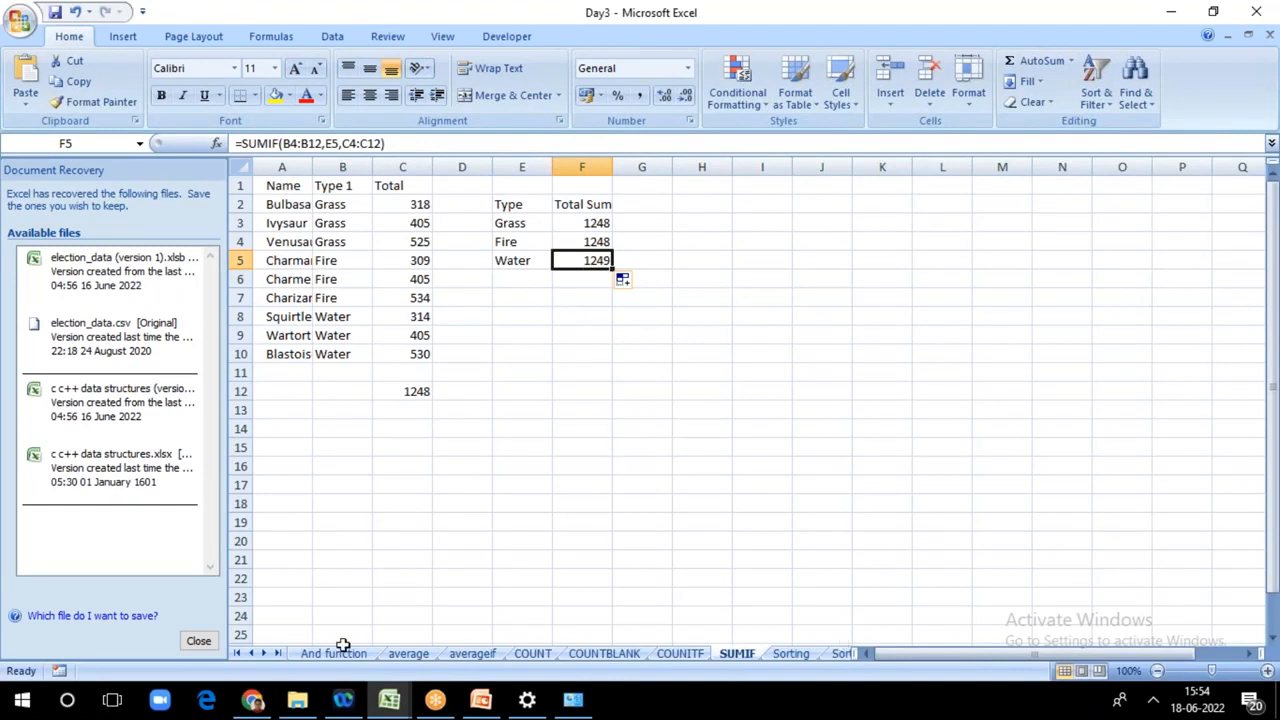
Step: Switch to the chart sheet and bring the first sheet names of the workbook back into view
left_click(837, 653)
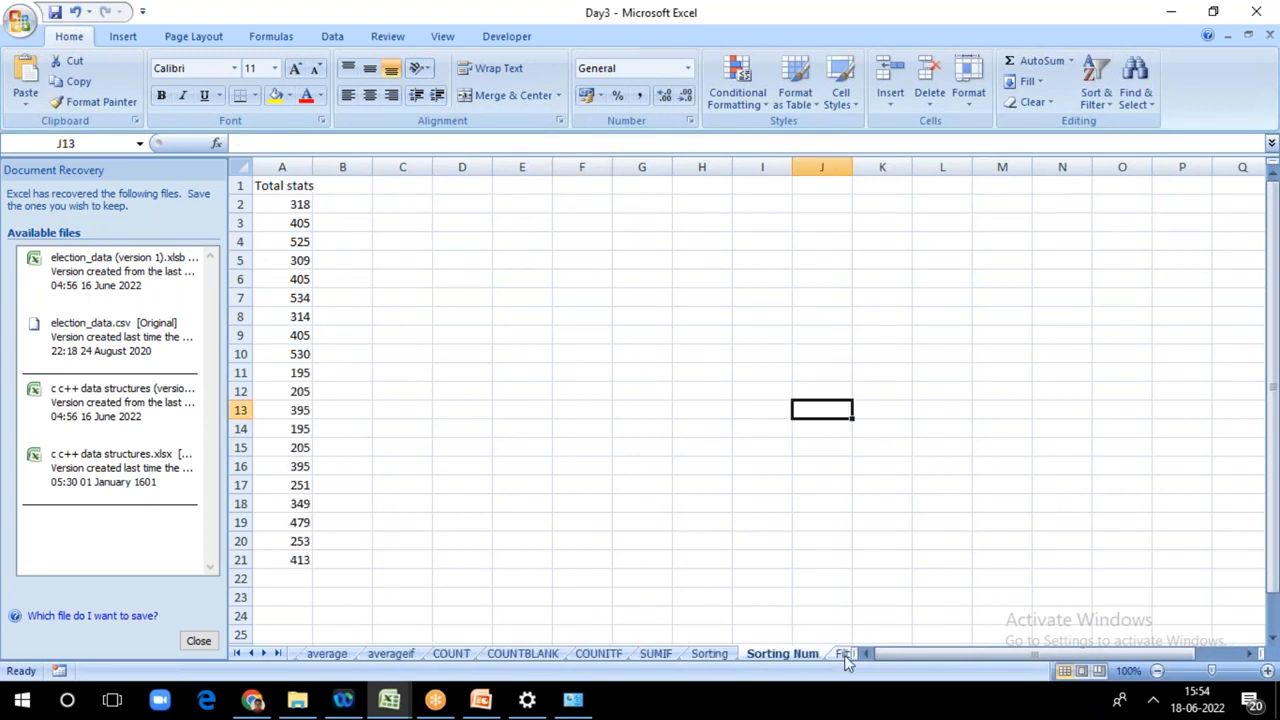
left_click(843, 656)
left_click(838, 656)
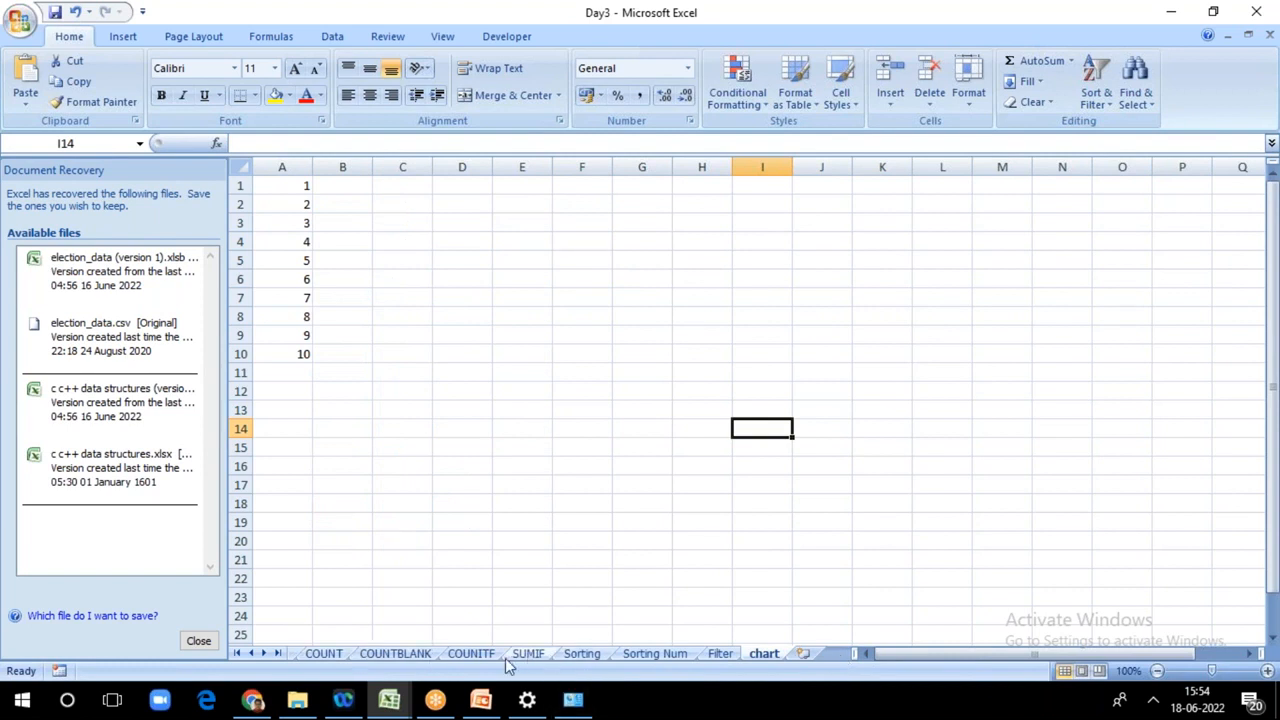
left_click(387, 646)
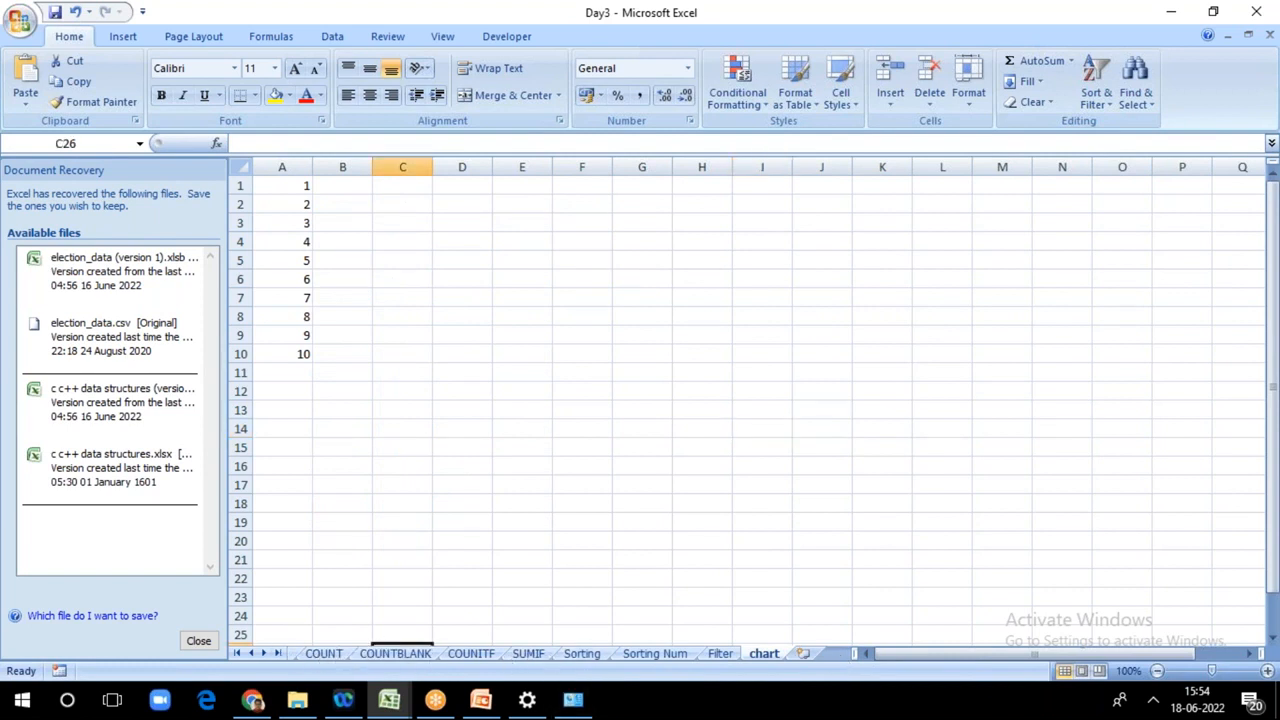
left_click(236, 655)
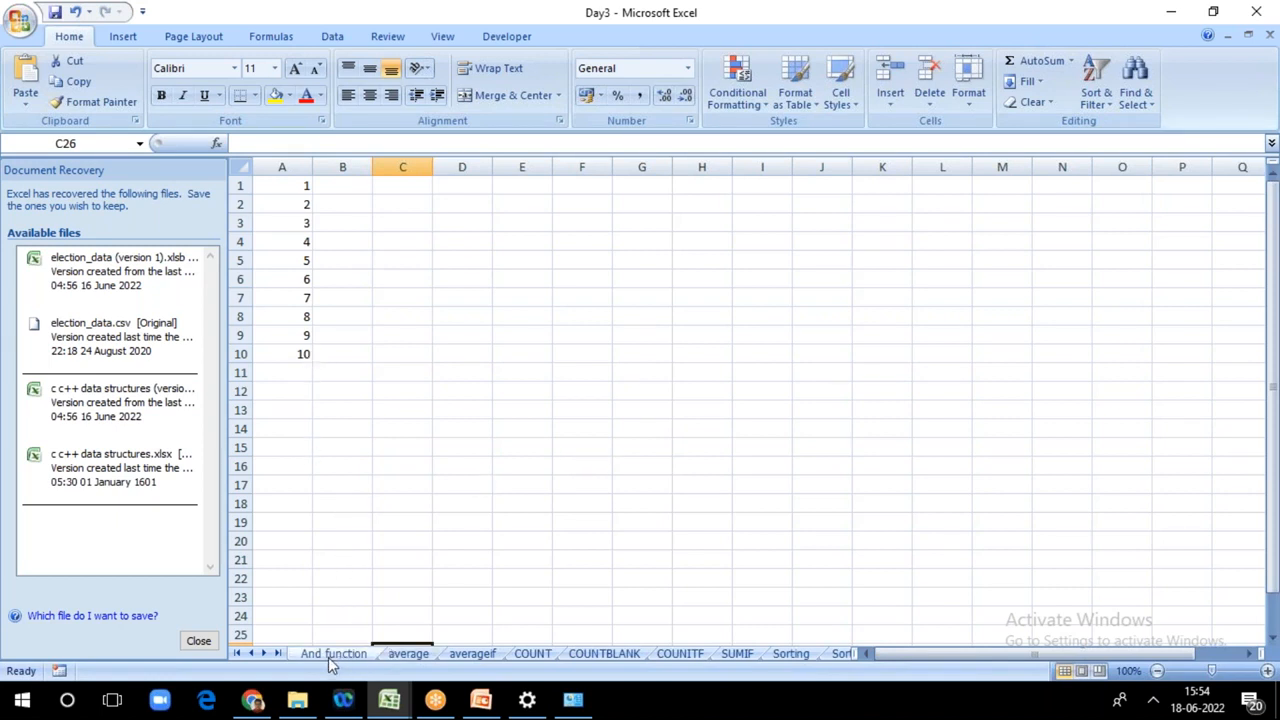
Step: Enter =AVERAGE(A1:A10) in A11, below the numbers in column A
left_click(285, 370)
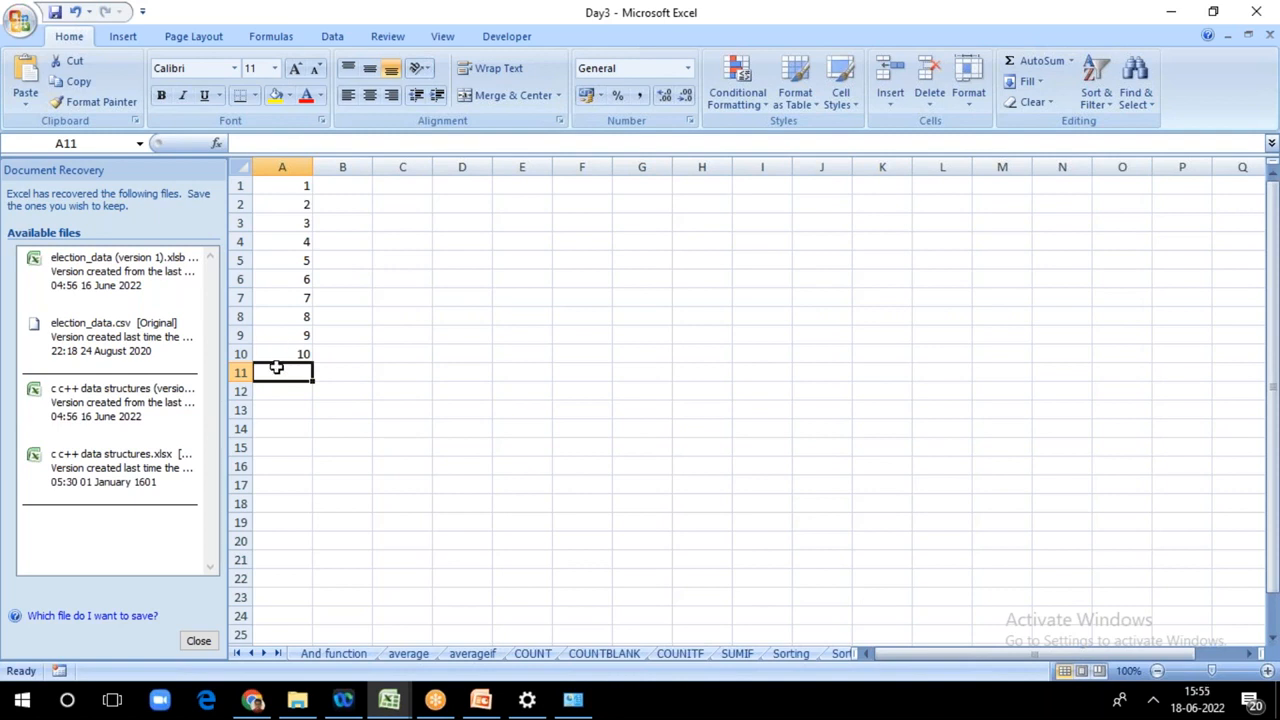
type("=")
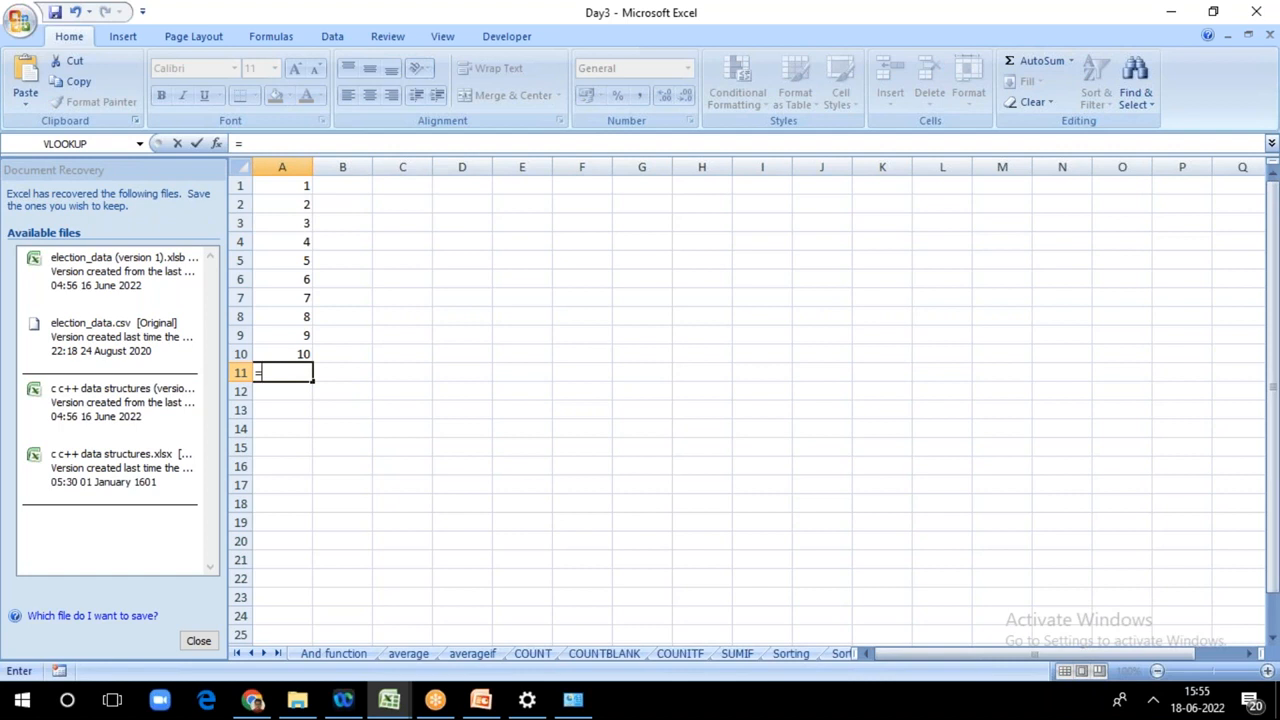
type("av")
left_click(300, 409)
double_click(300, 409)
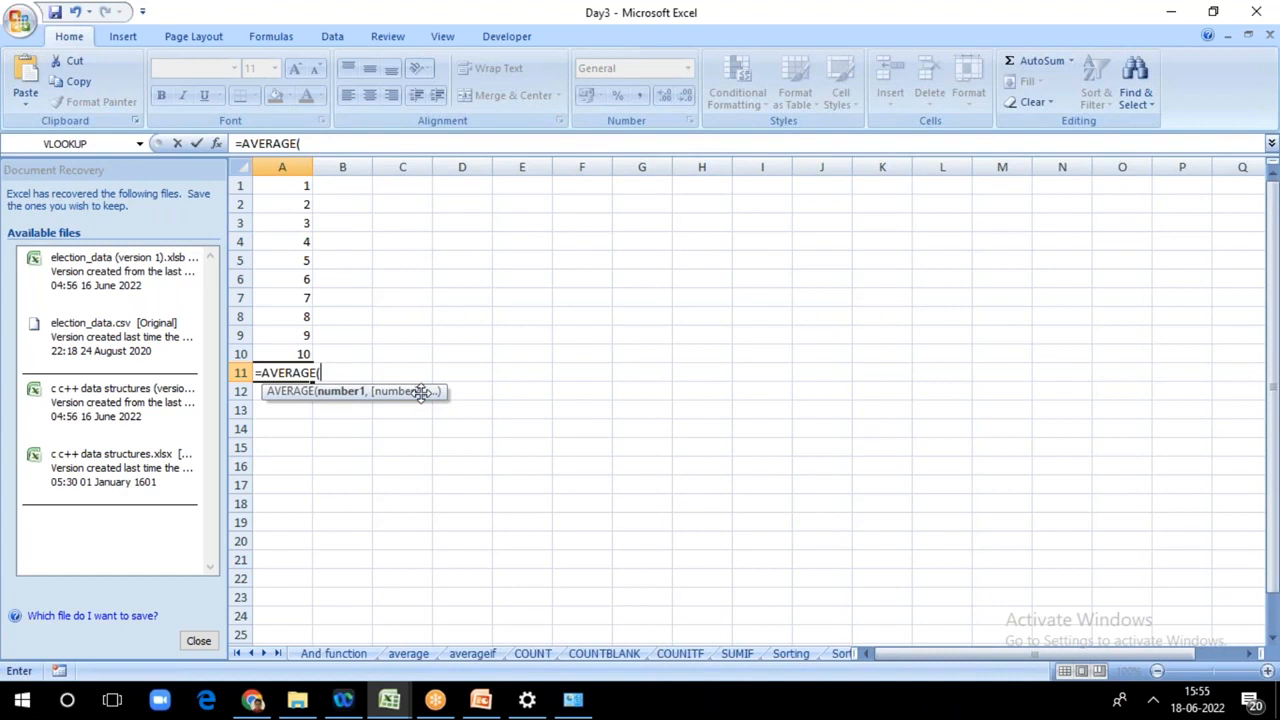
left_click(284, 182)
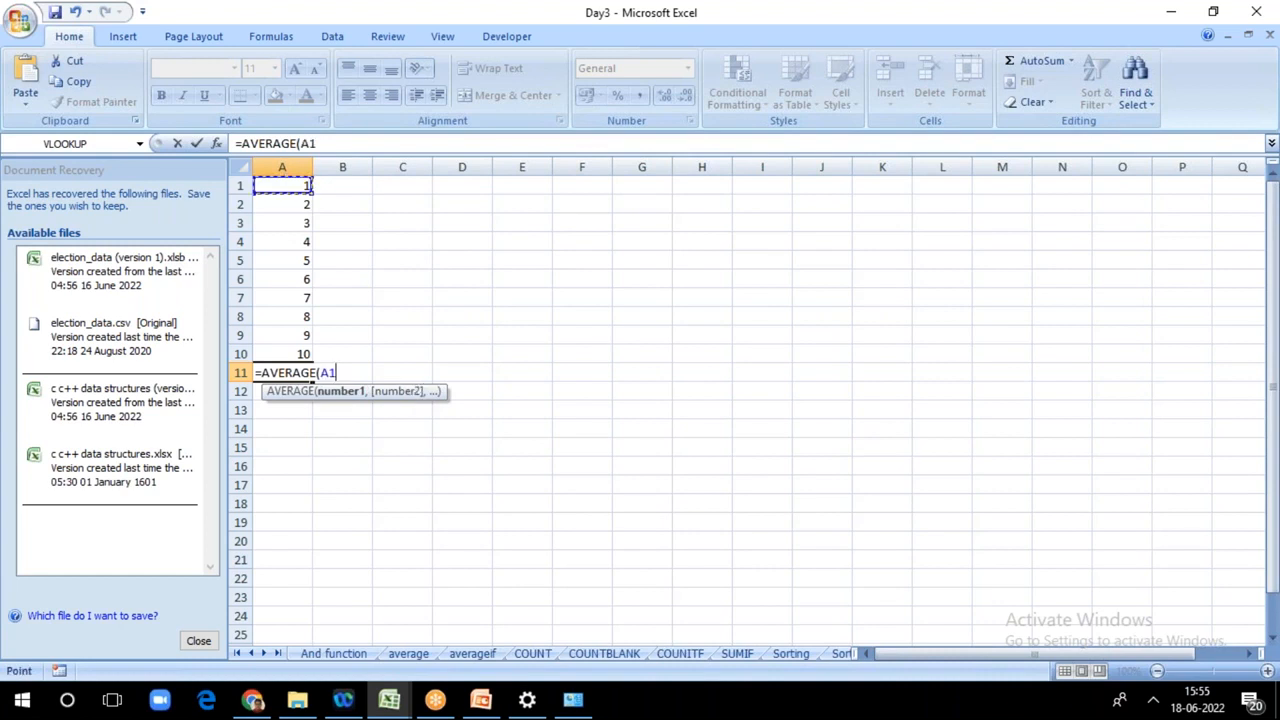
key("F8")
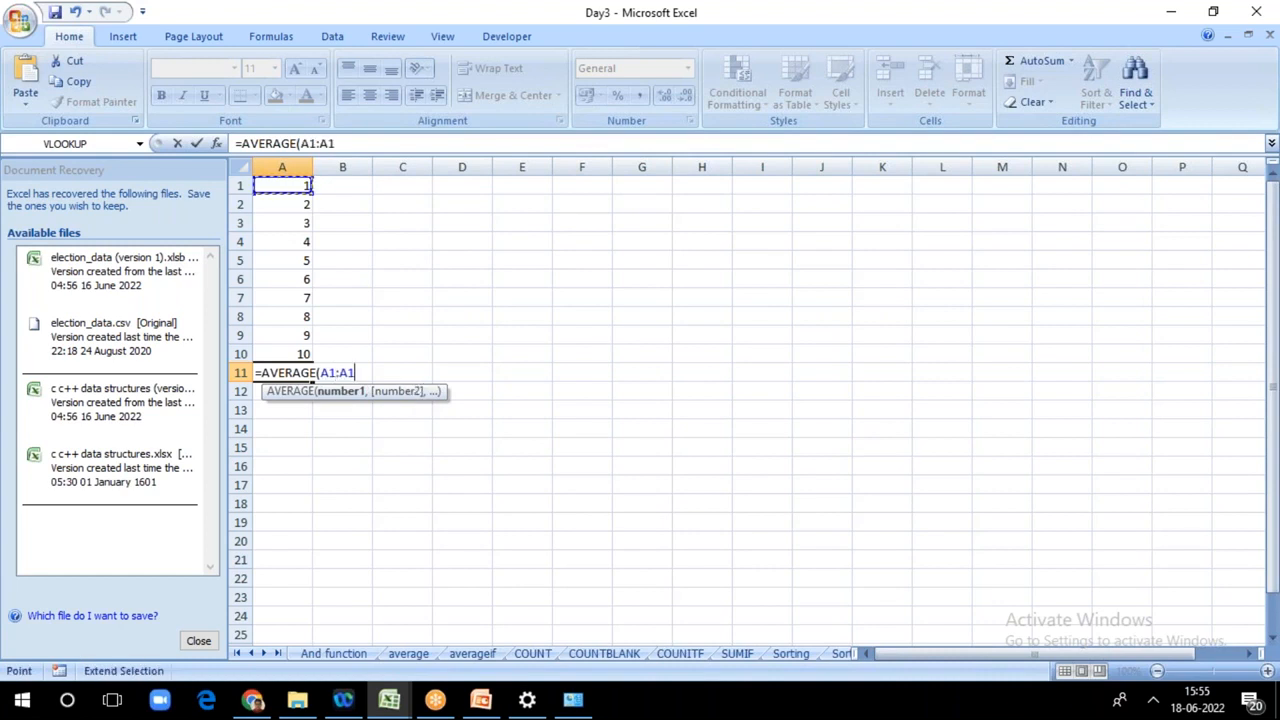
left_click(271, 354)
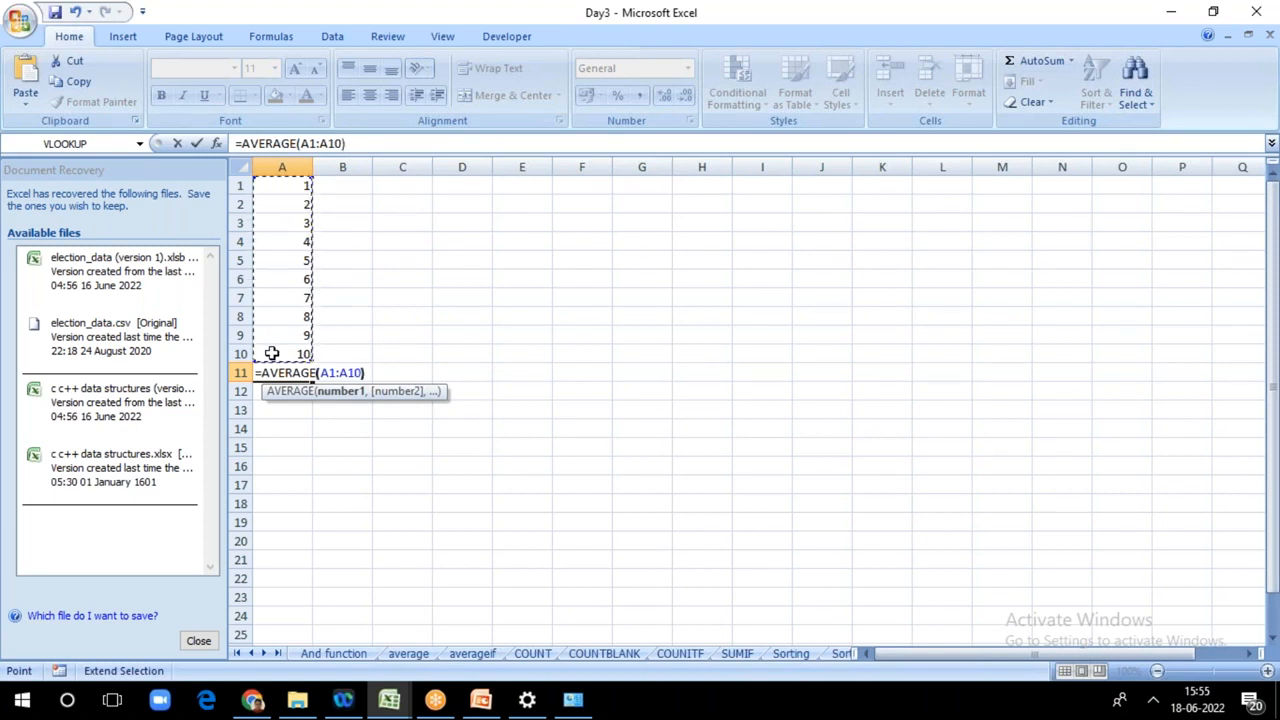
key("Return")
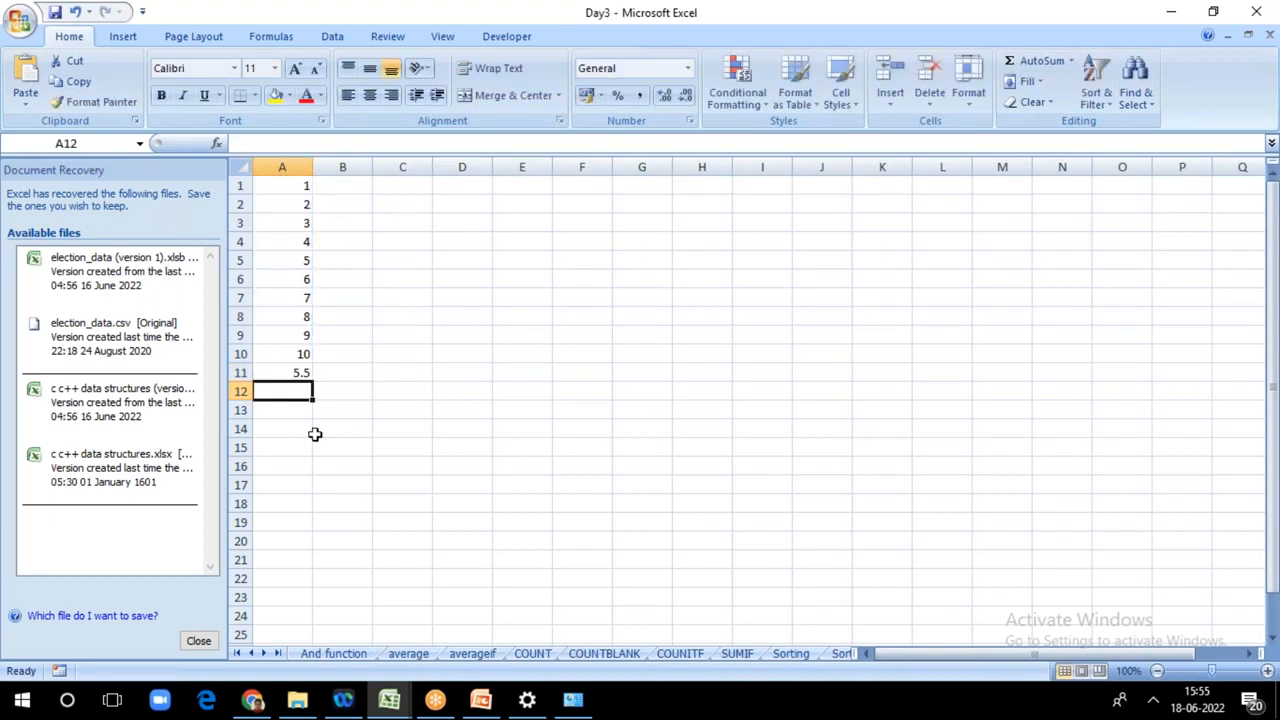
Step: Enter =MIN(A1:A11) in A12 to find the smallest number in the column
double_click(279, 393)
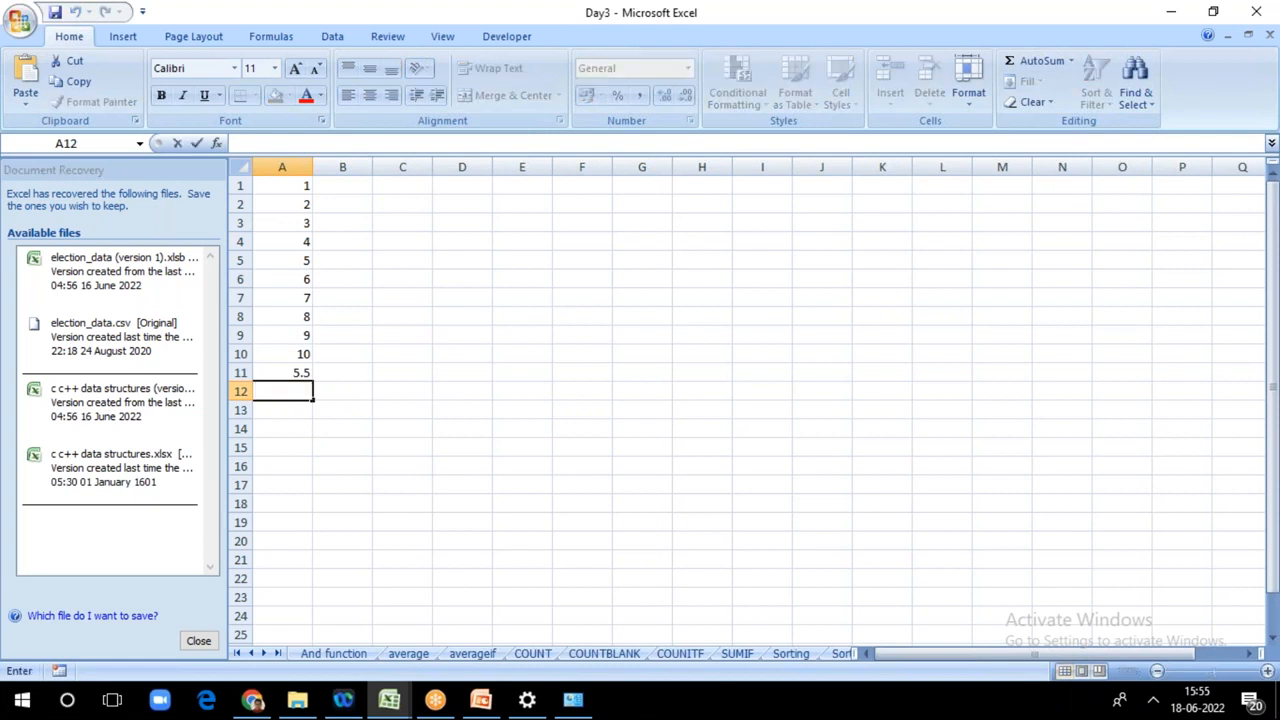
type("=")
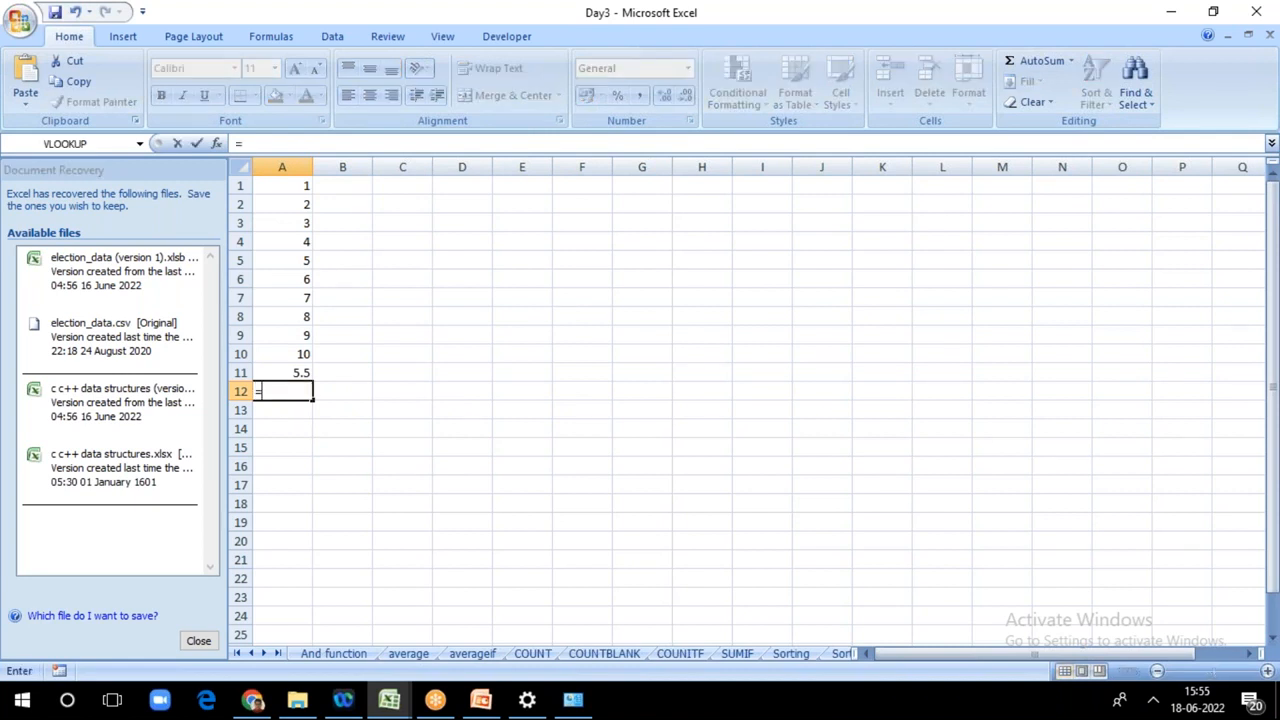
type("min")
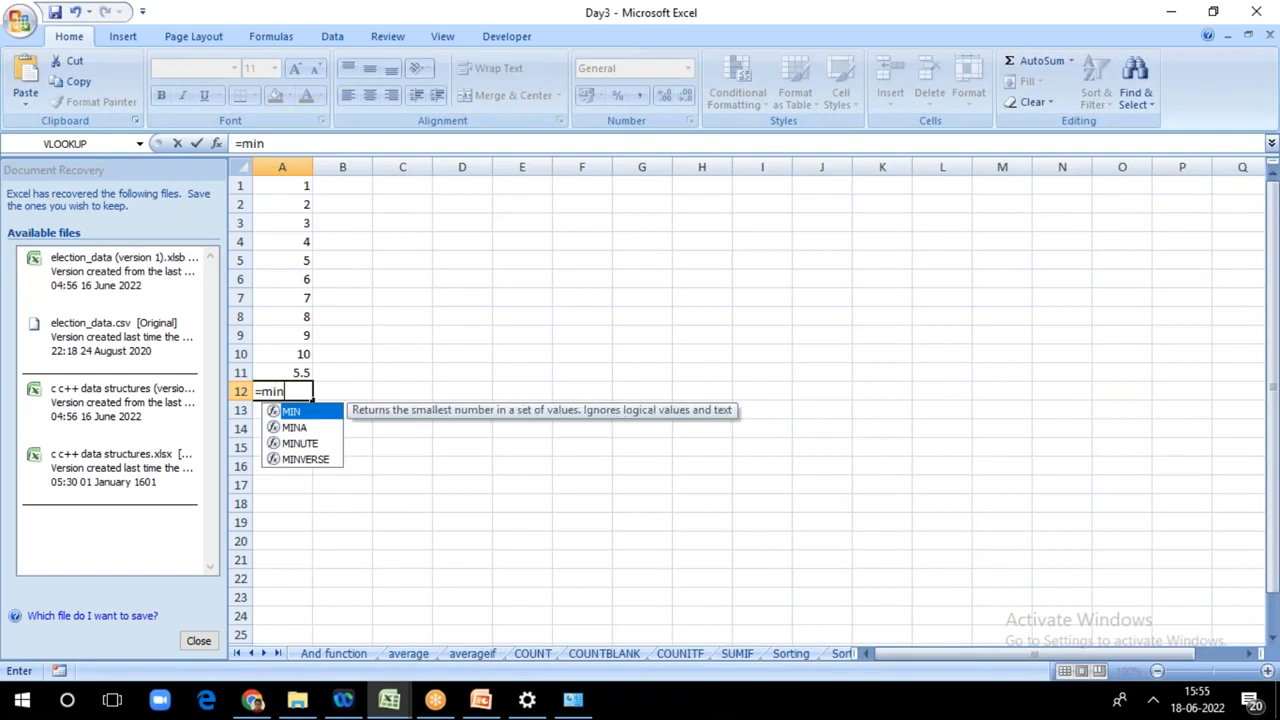
double_click(291, 411)
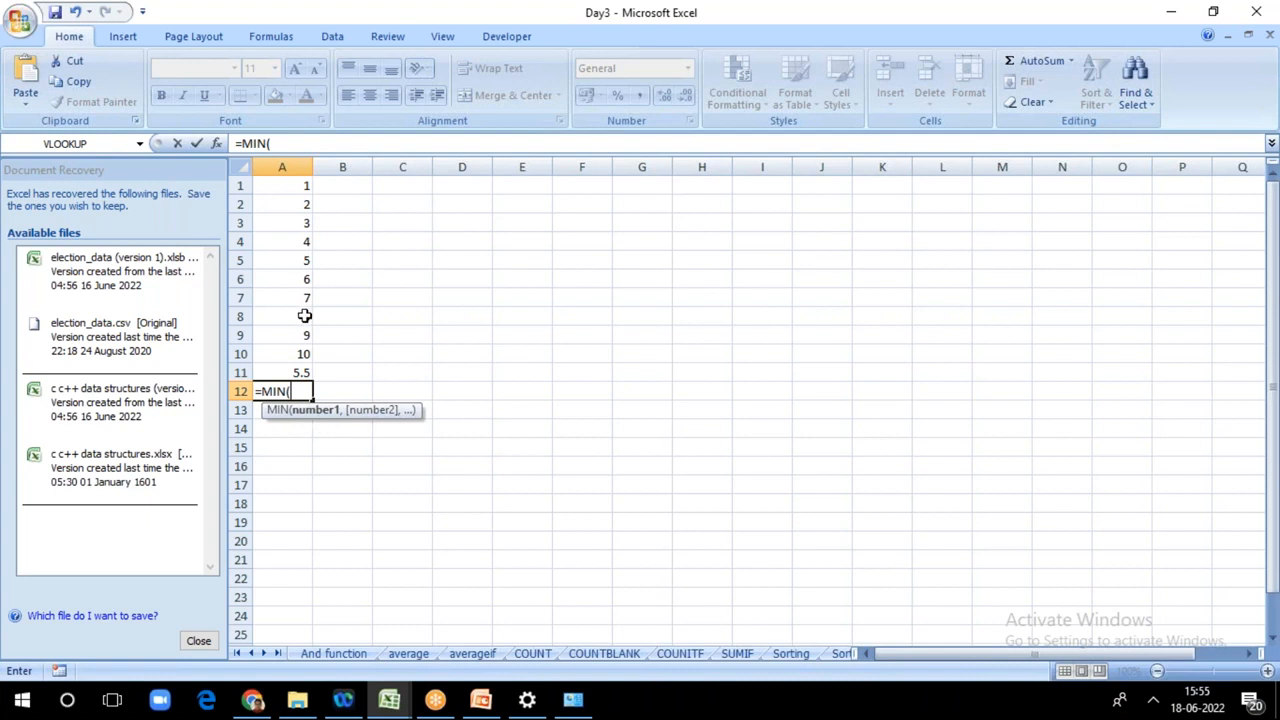
left_click(298, 185)
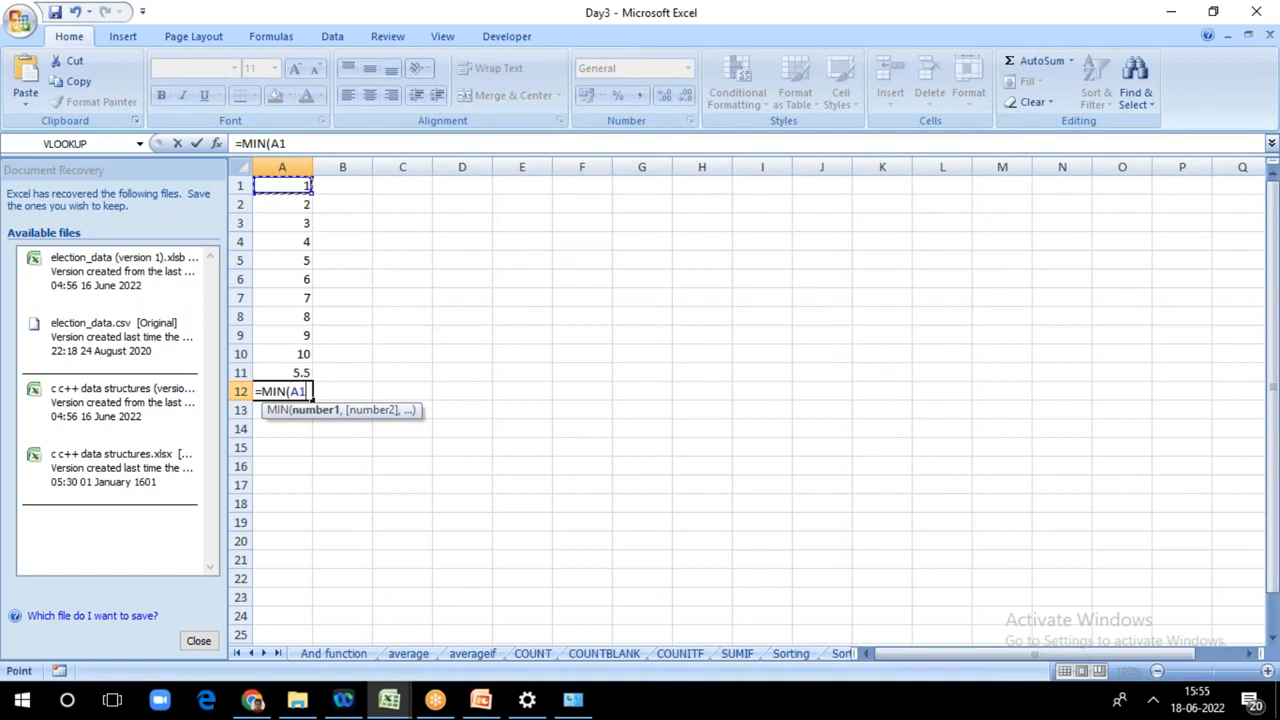
key("F8")
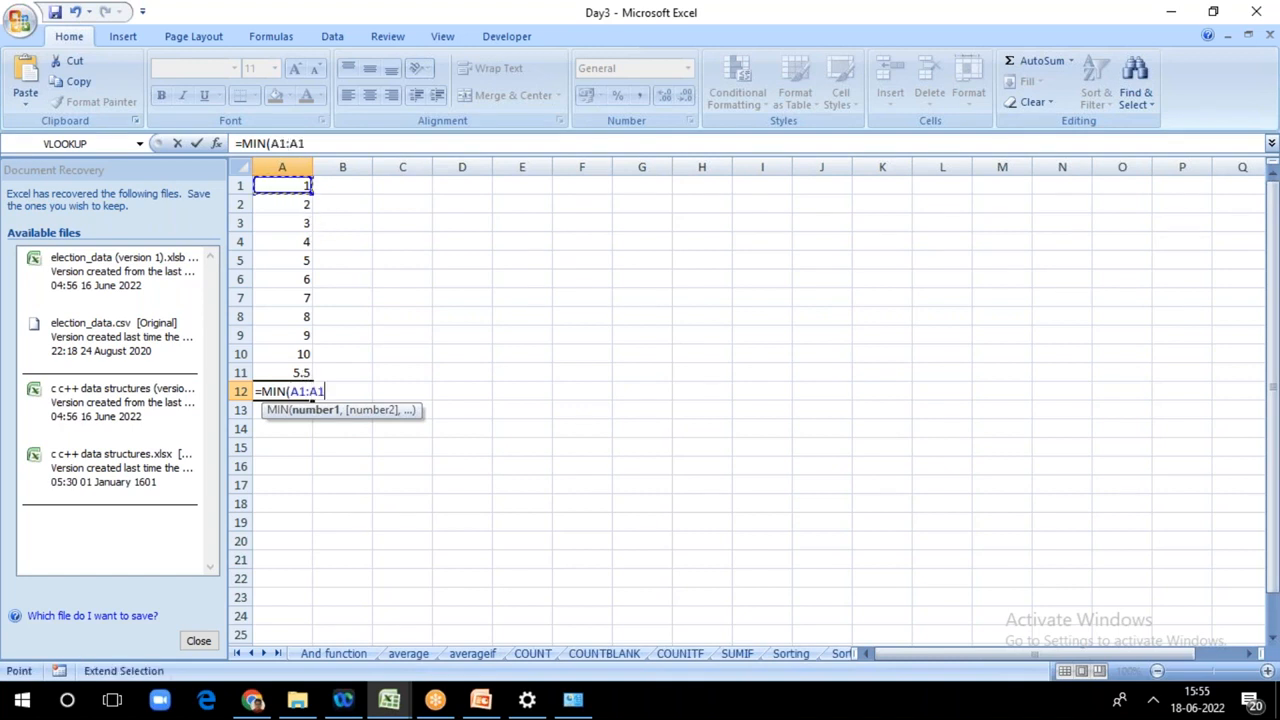
left_click(290, 372)
type(")")
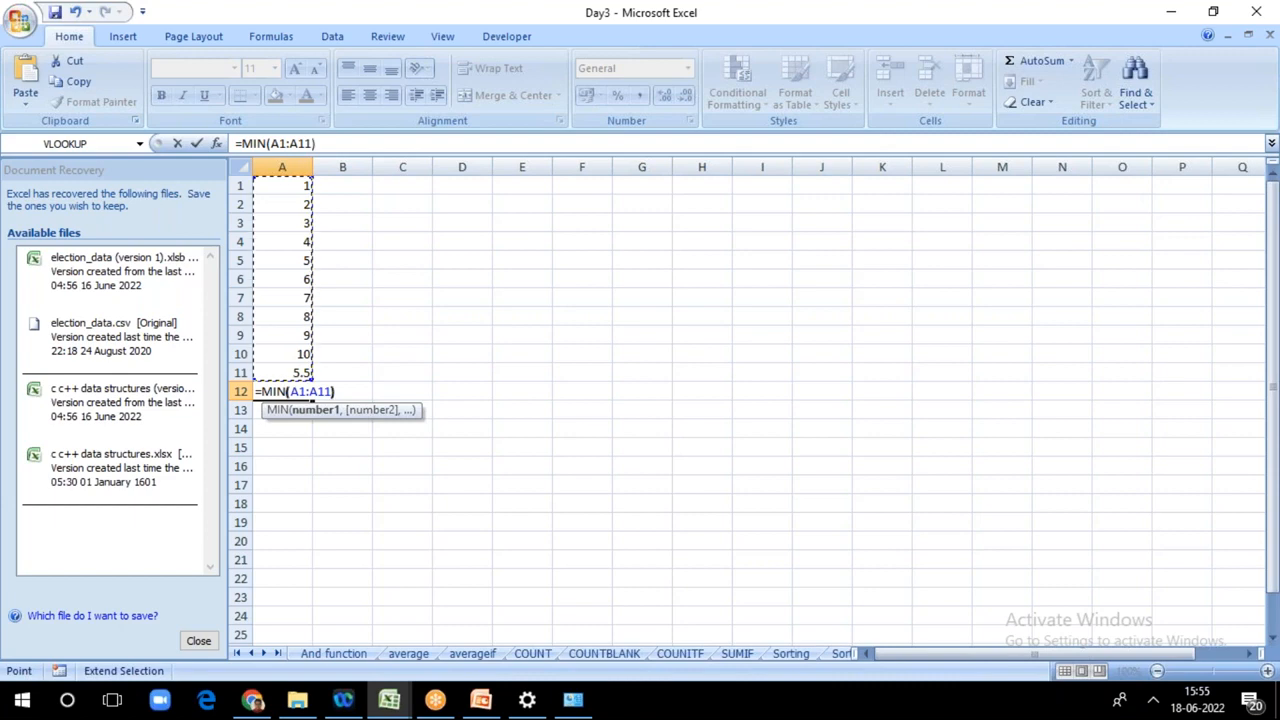
key("Return")
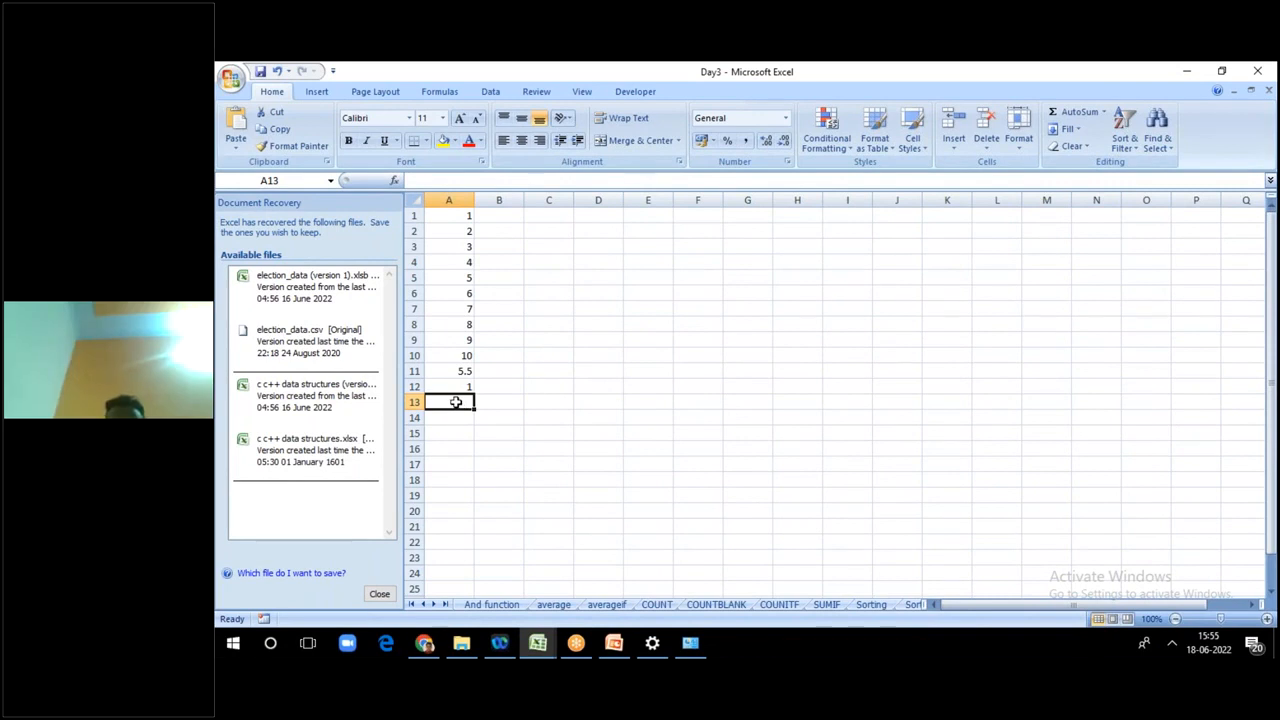
Step: Enter =max(A1:A11) in A13 to find the largest number in the column
type("=")
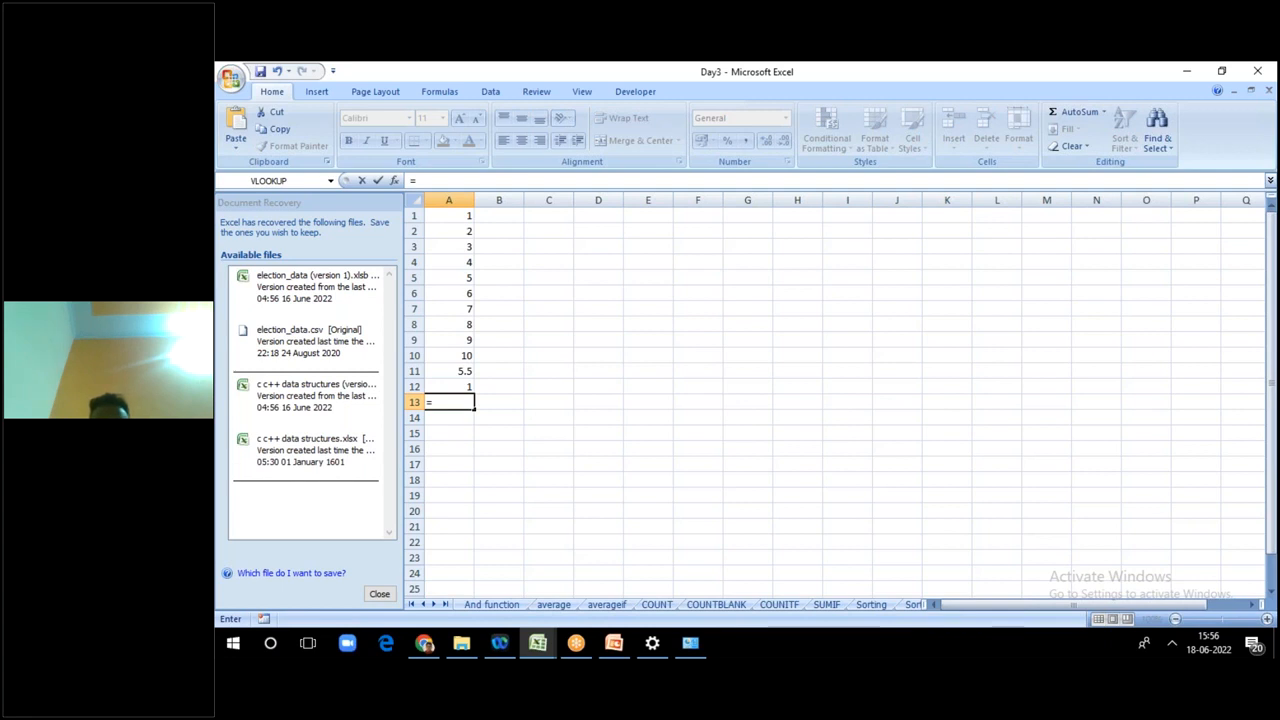
type("max(")
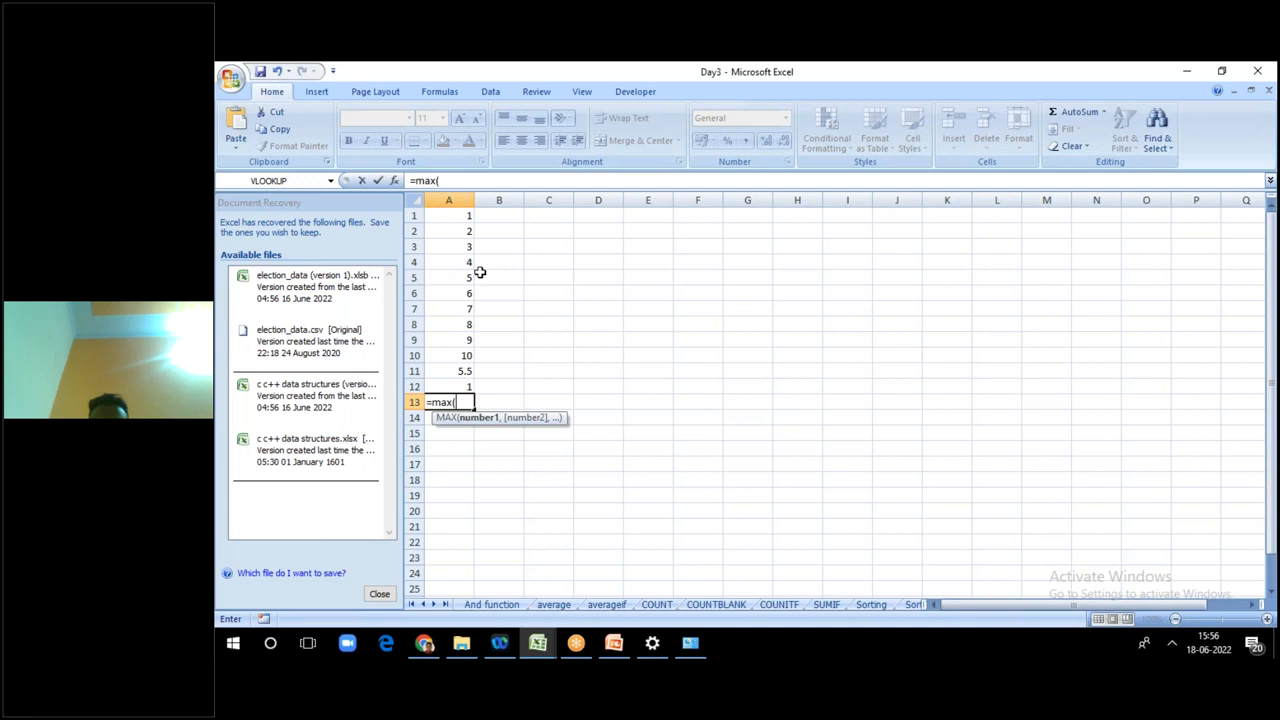
left_click(455, 215)
key("F8")
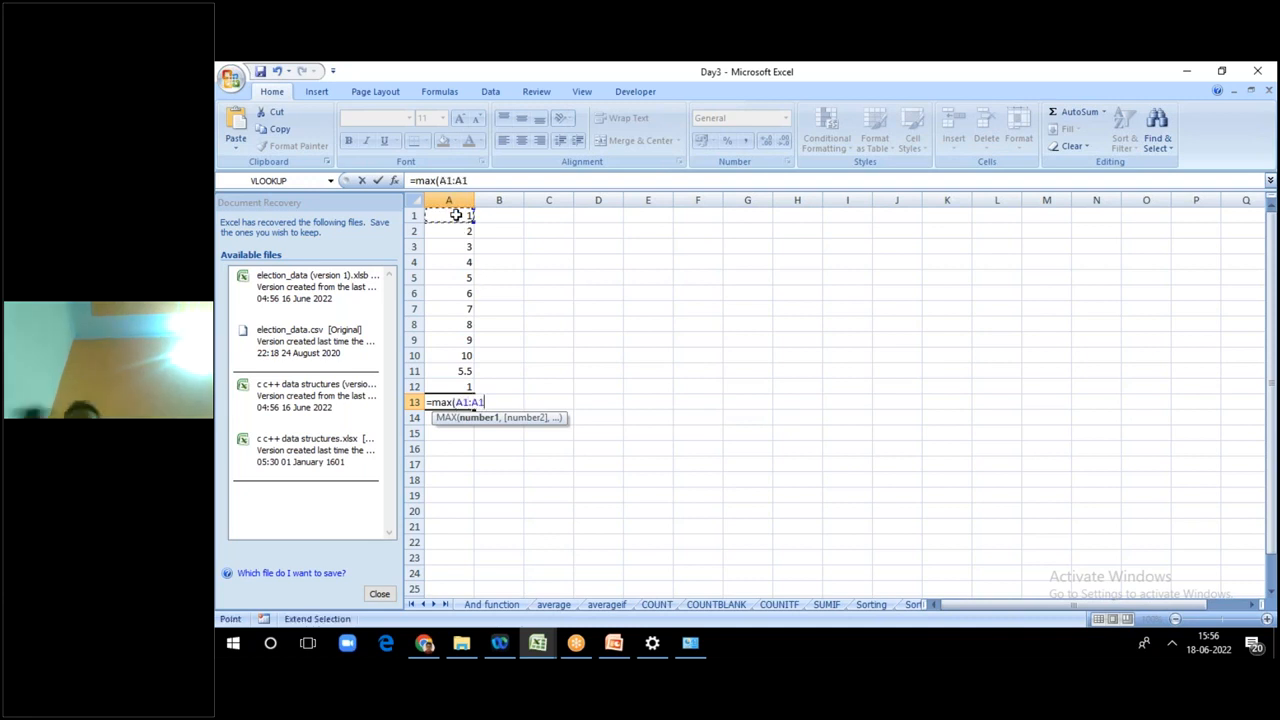
left_click(457, 371)
type(")")
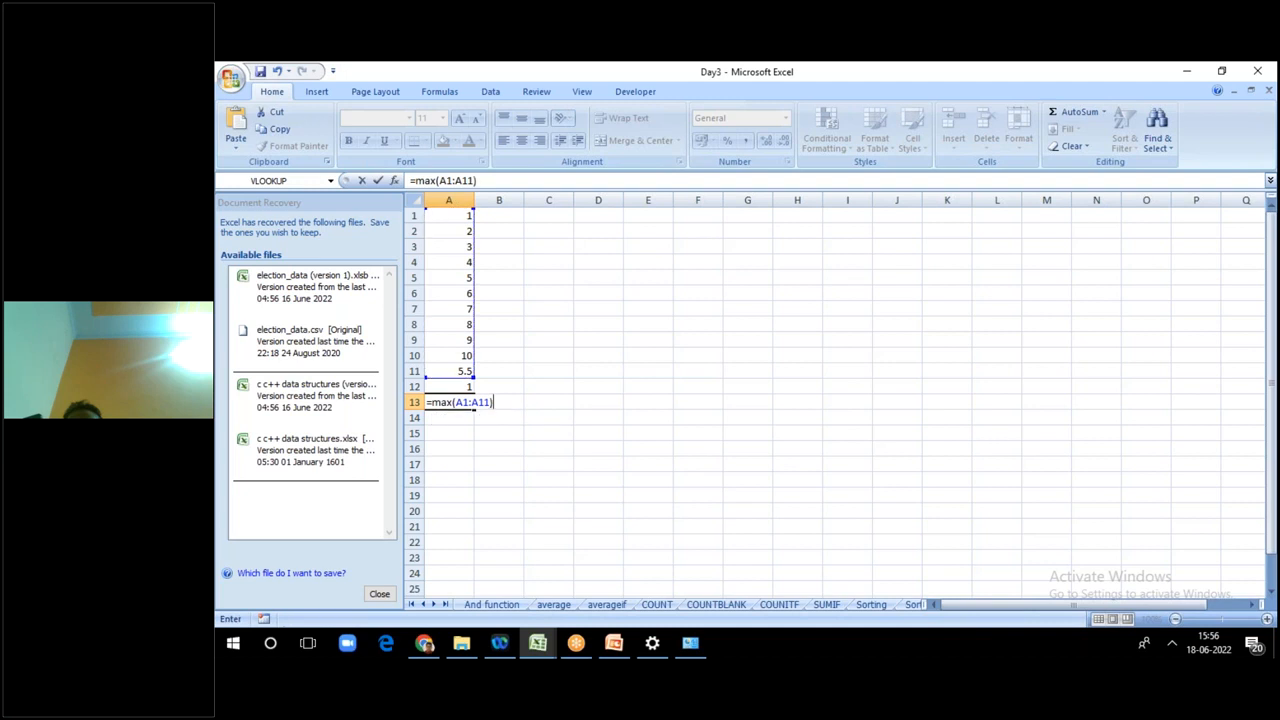
key("Return")
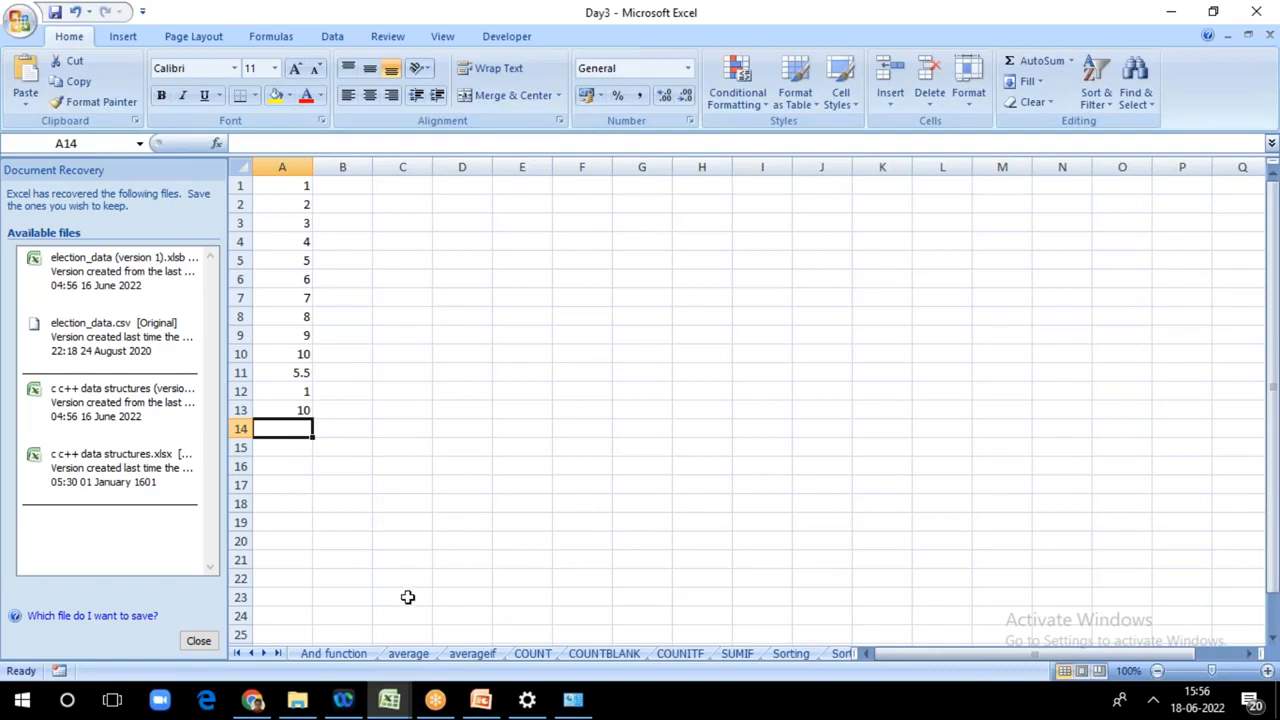
Step: Review the Agenda slide in the PowerPoint presentation, and return to Excel's Day3 workbook to show the And function sheet
left_click(481, 700)
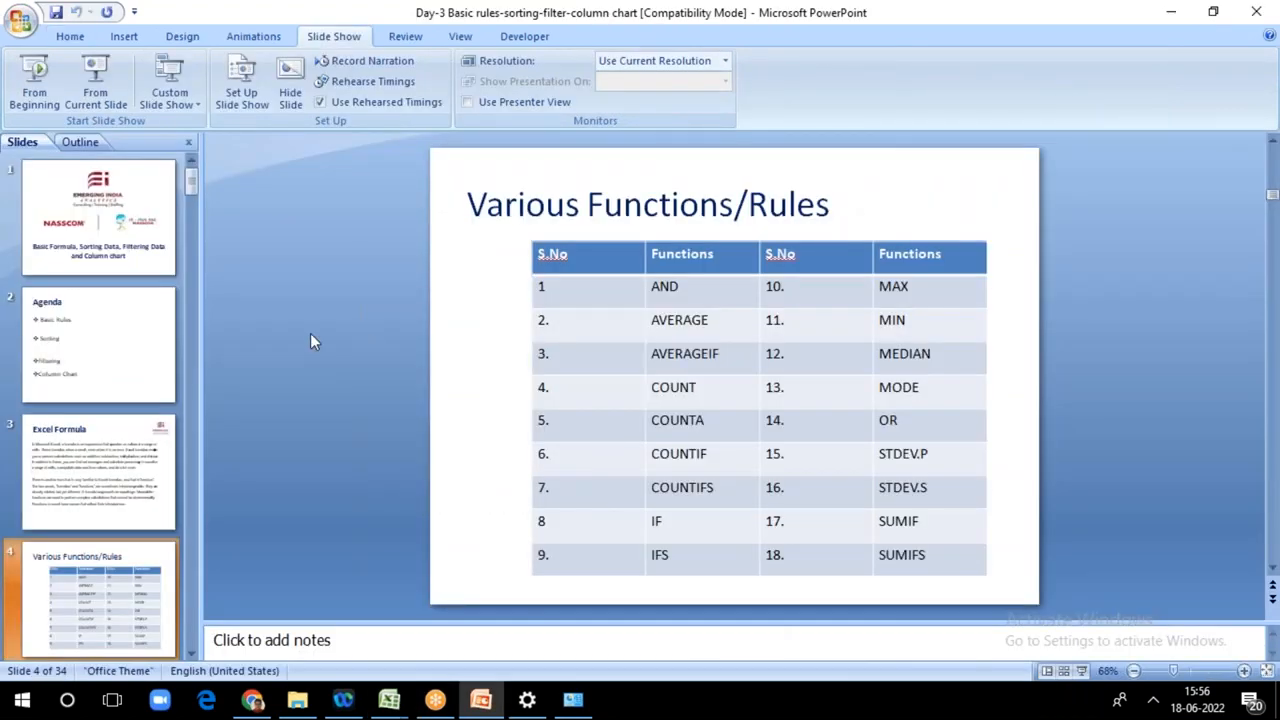
left_click(133, 330)
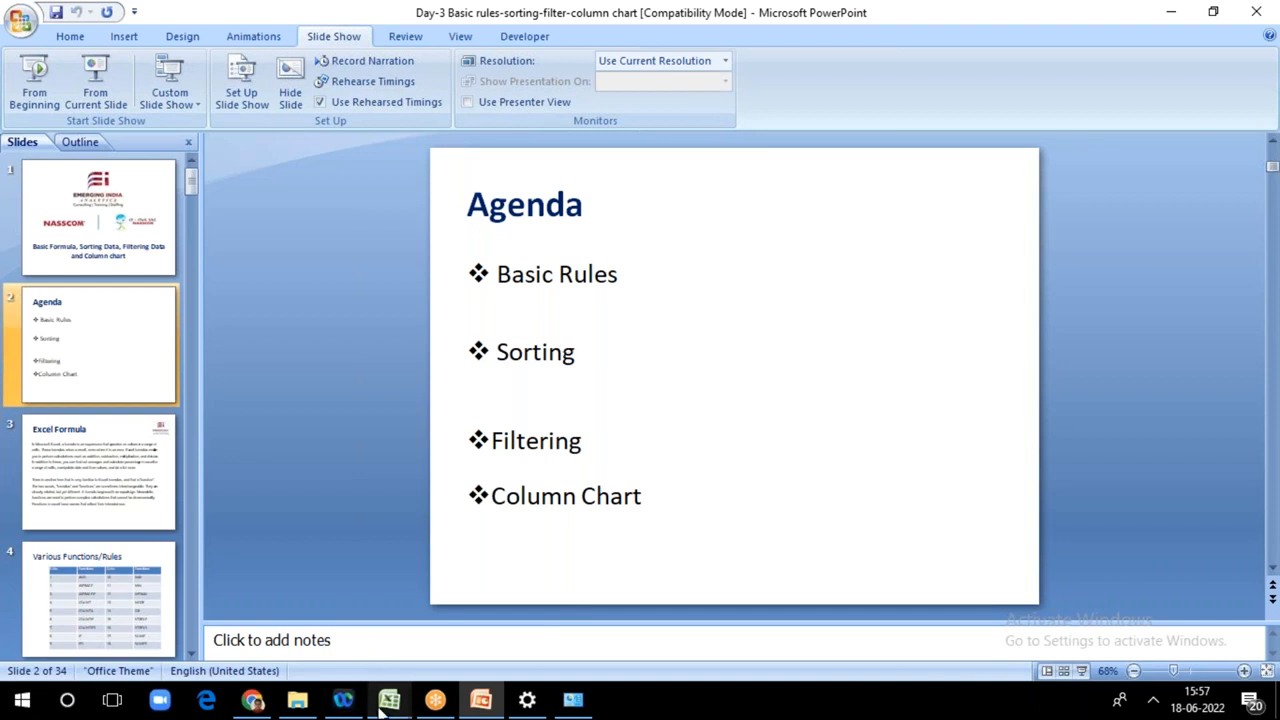
mouse_move(381, 708)
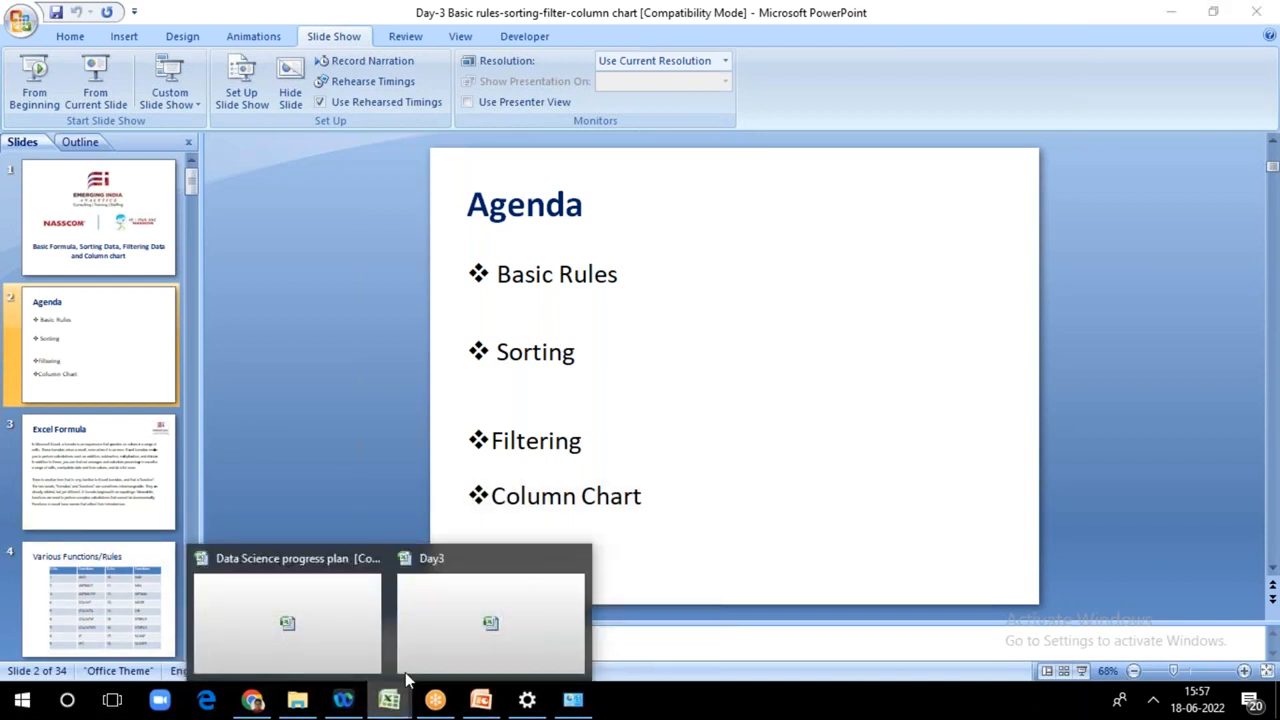
left_click(405, 670)
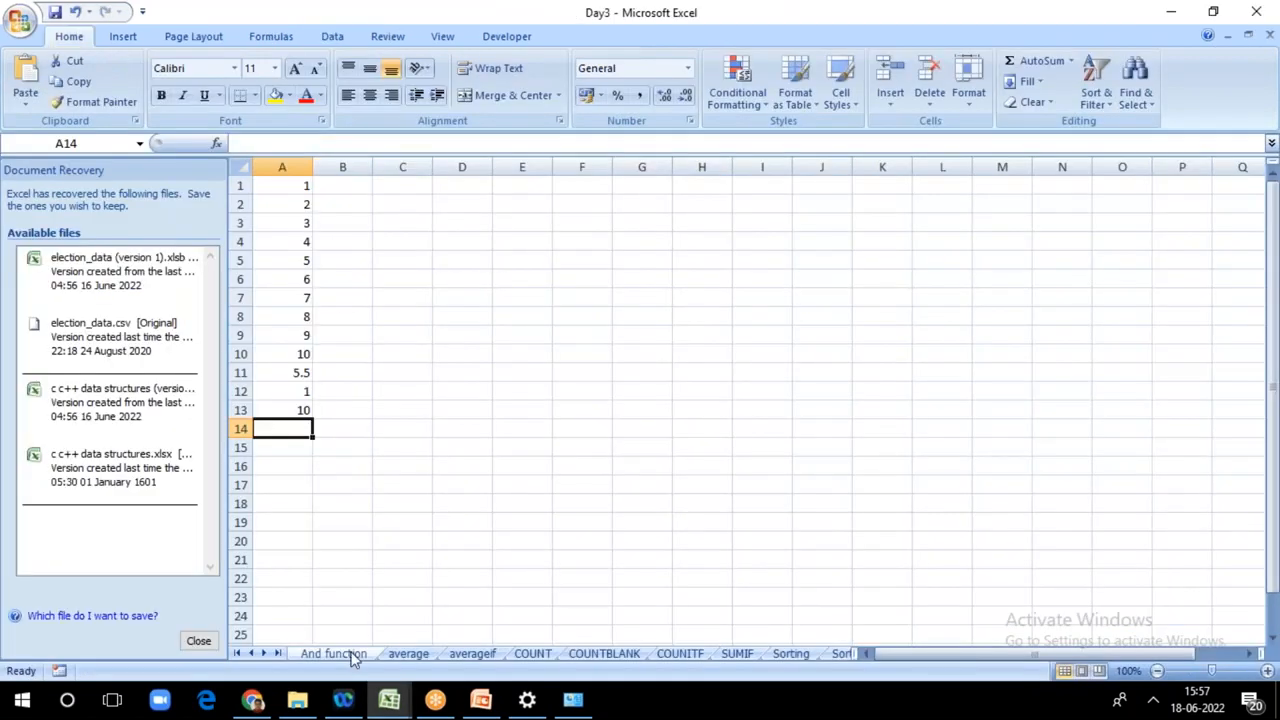
left_click(333, 653)
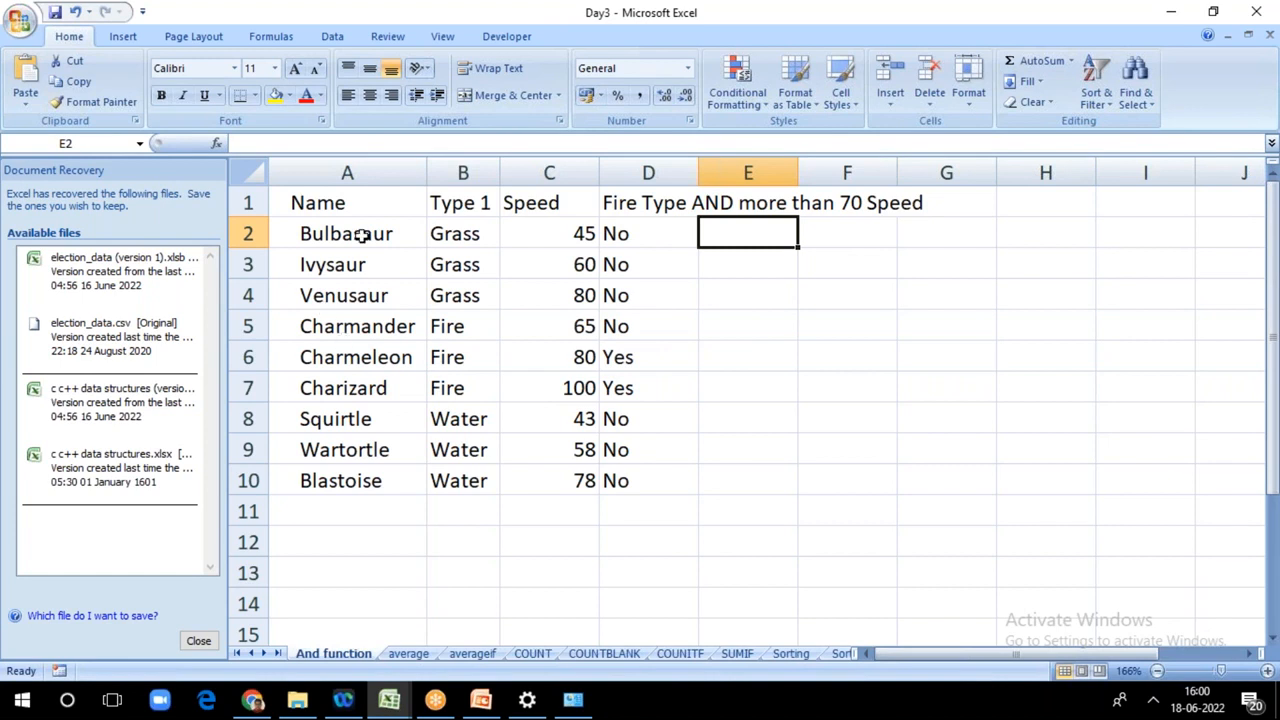
Step: Sort the And function sheet's table by the Name column from A to Z, expanding the selection to the neighbouring columns
left_click(370, 170)
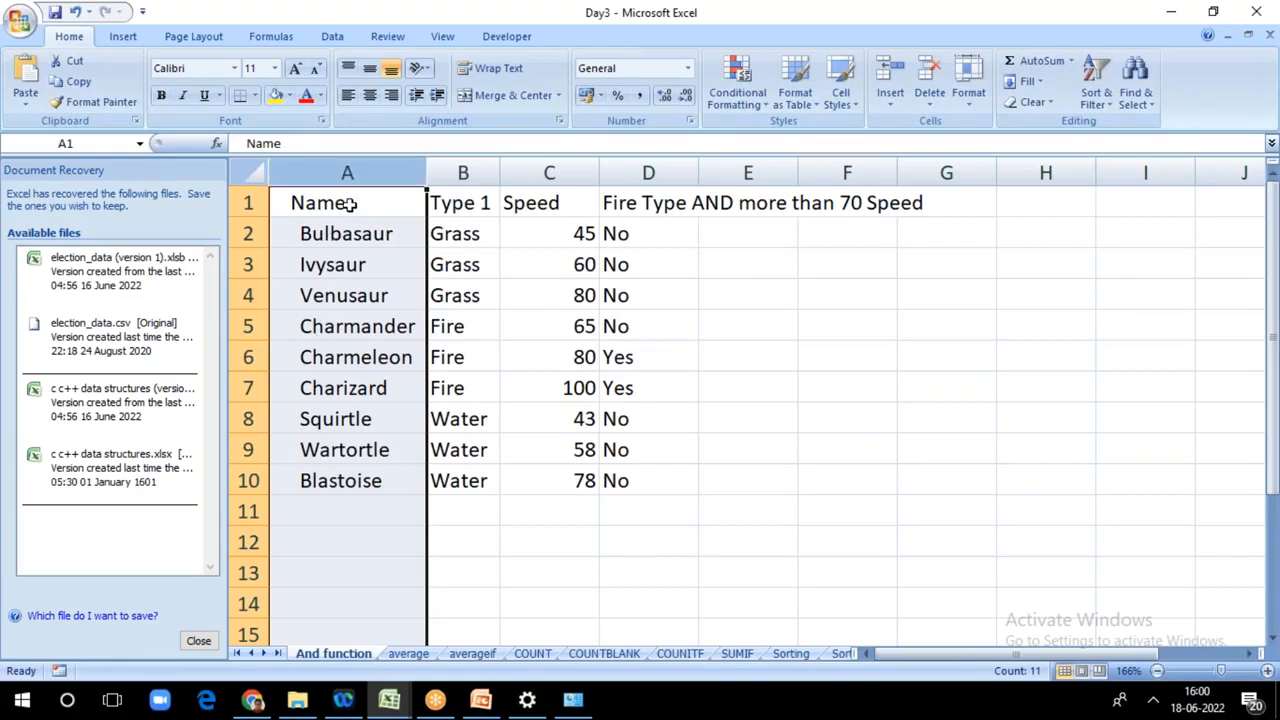
left_click(1099, 92)
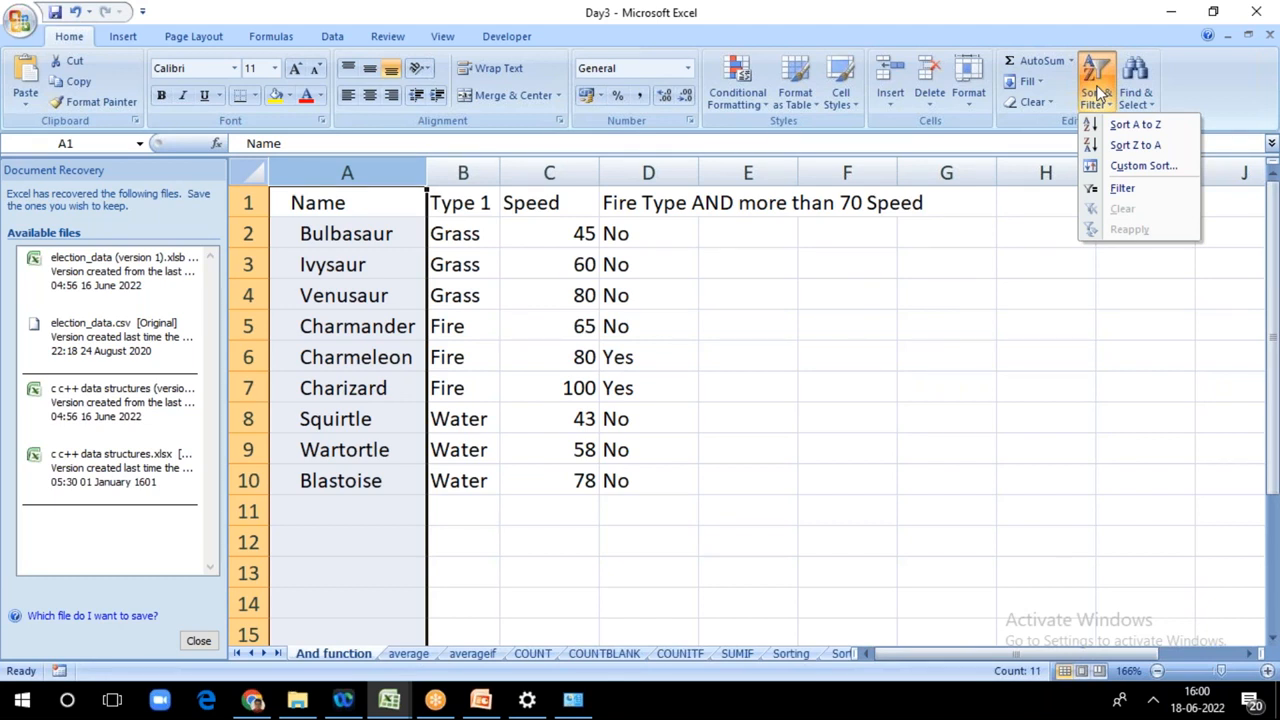
left_click(1161, 127)
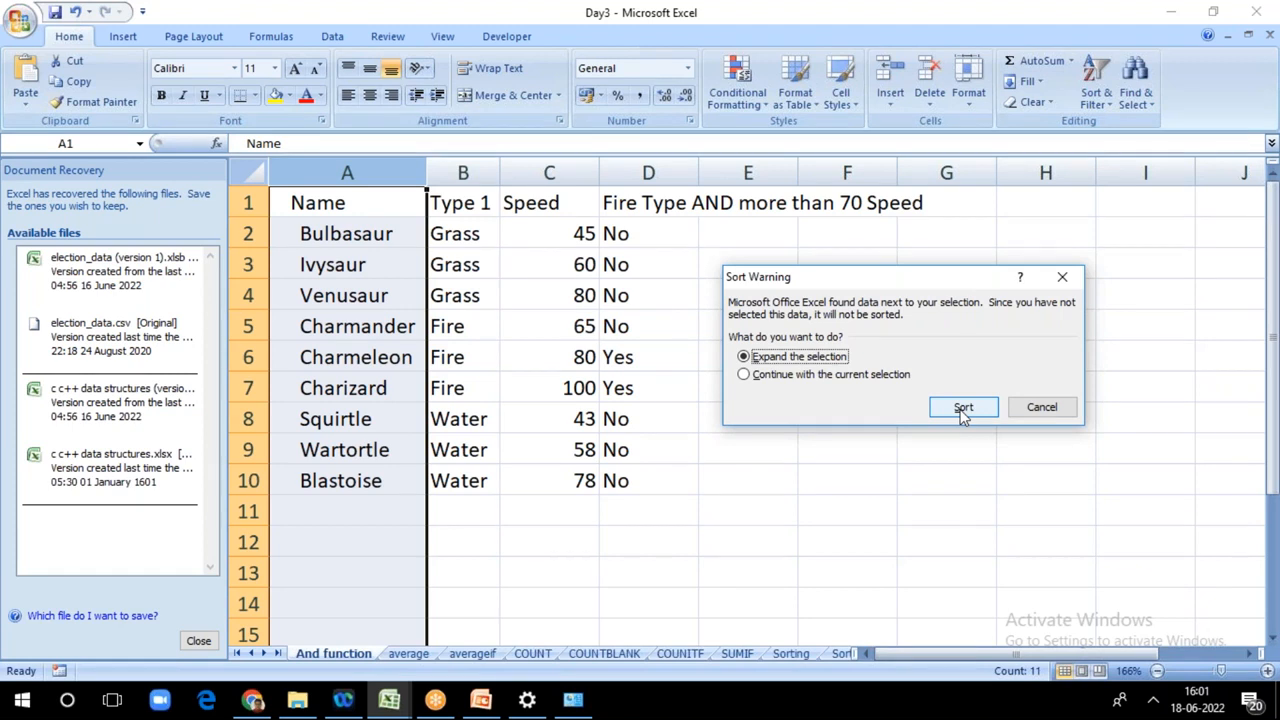
left_click(962, 408)
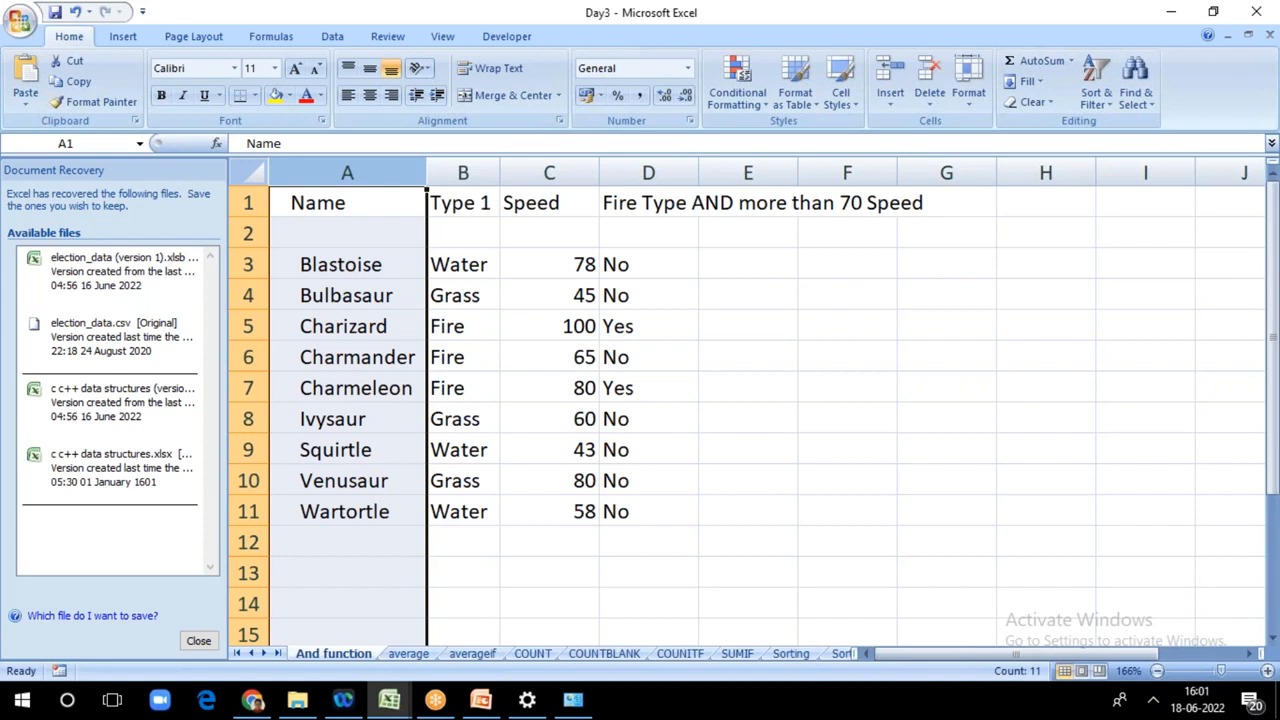
left_click(946, 418)
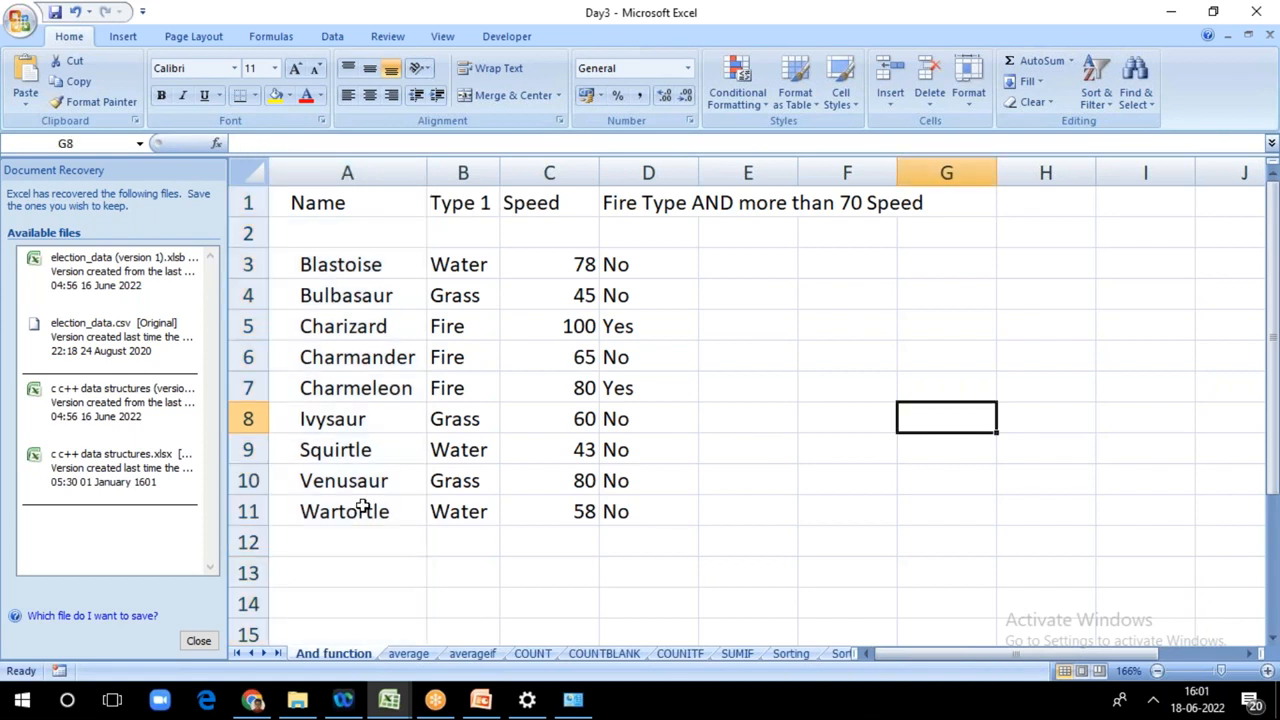
Step: Try sorting the table by the whole Type 1 column from Z to A with the selection expanded, and undo the sort
left_click(462, 170)
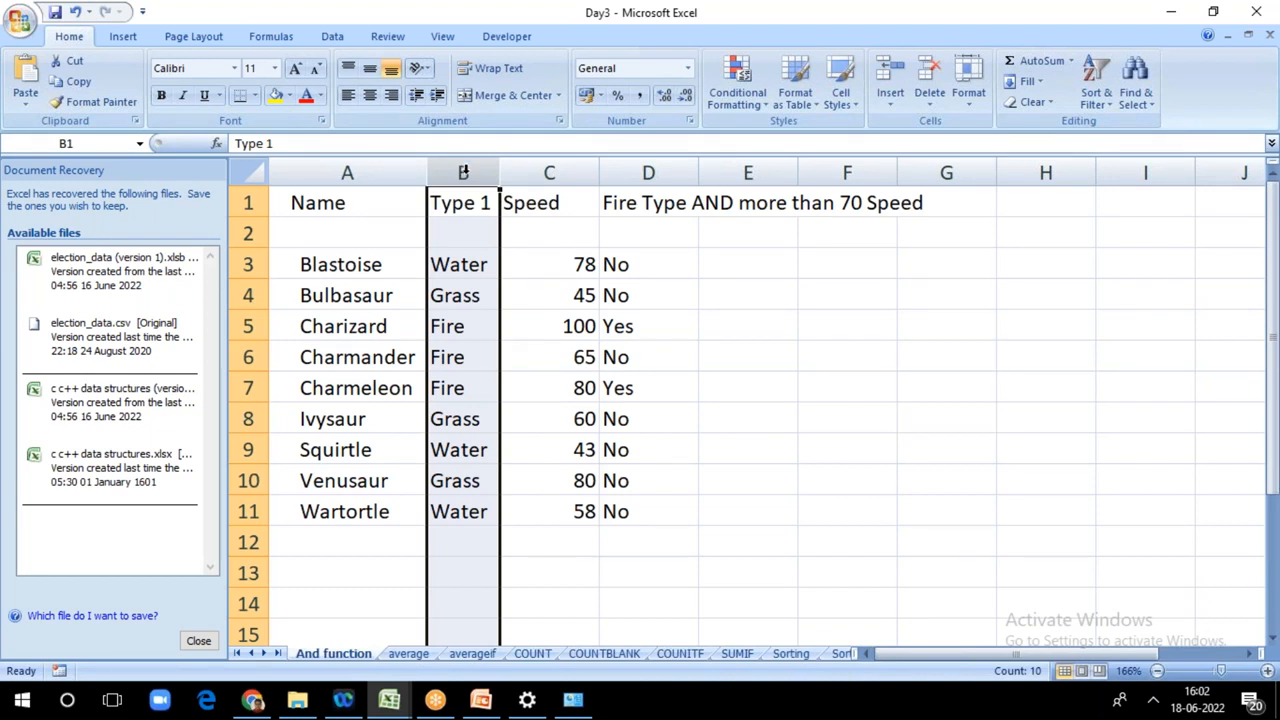
left_click(1097, 98)
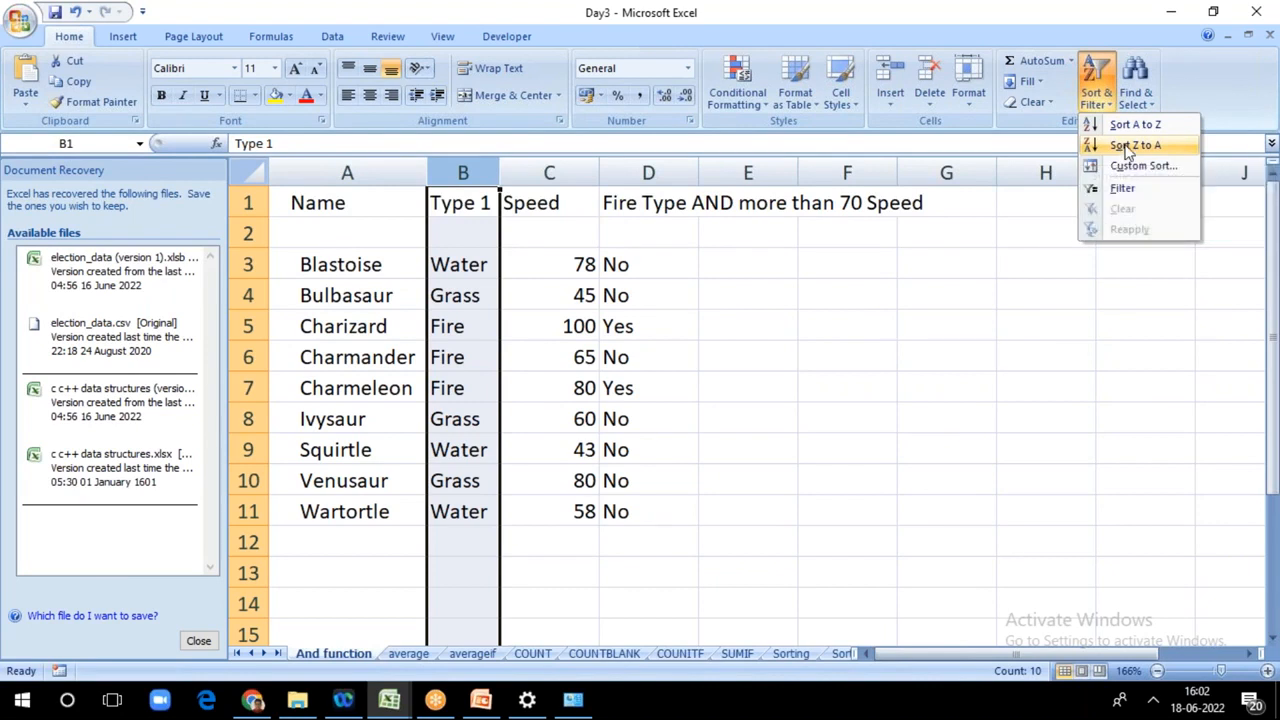
left_click(1127, 148)
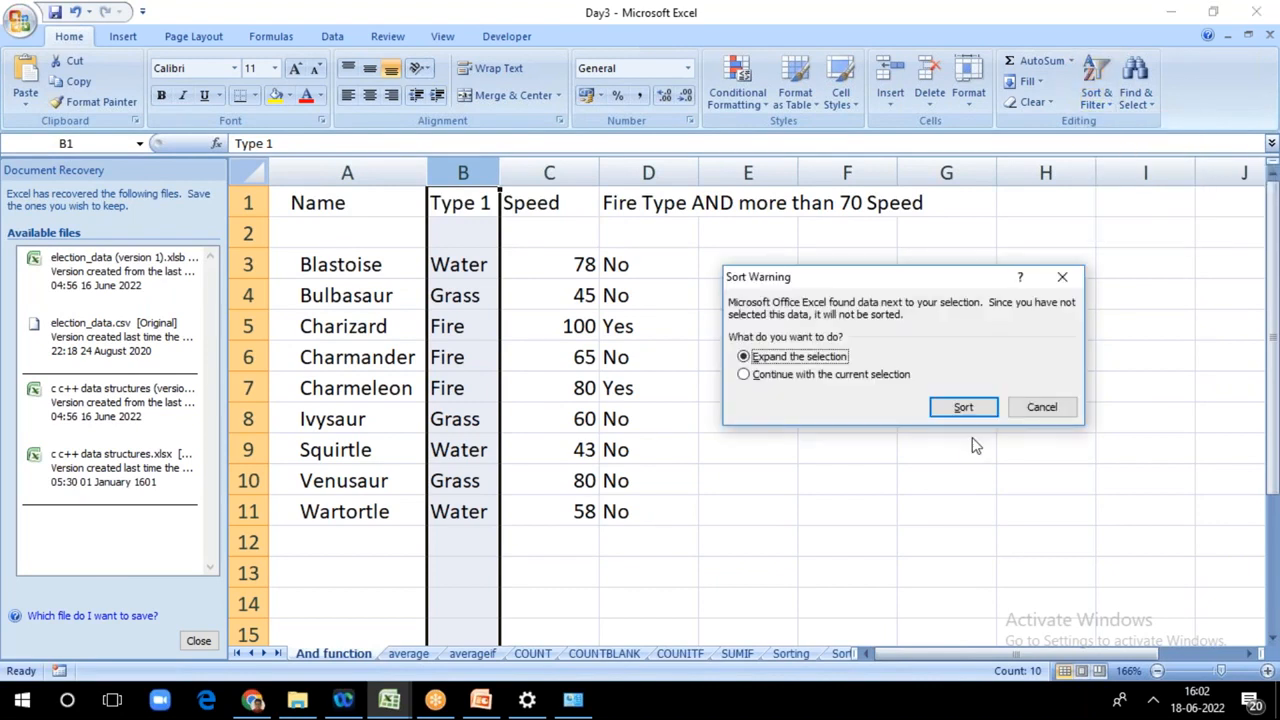
left_click(963, 408)
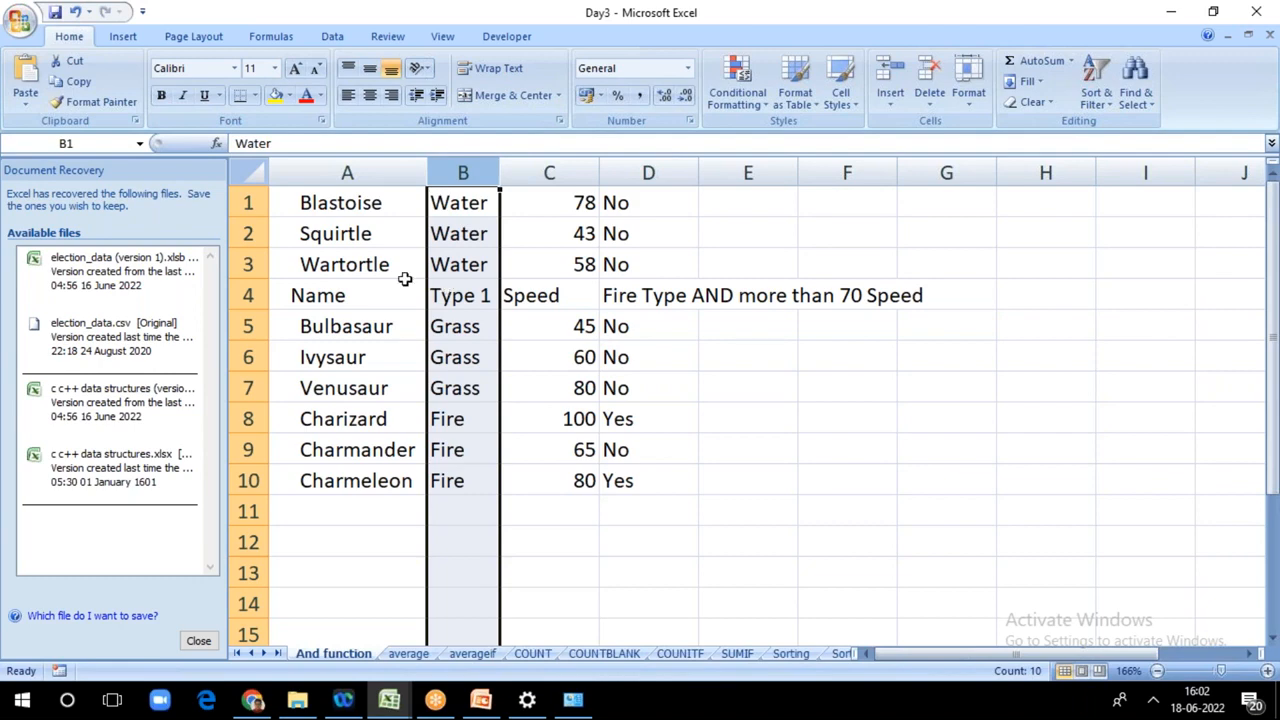
key("ctrl+z")
left_click(811, 270)
Step: Try sorting from Z to A on the type values in B3:B11 with the selection expanded, and undo the sort
left_click(475, 260)
key("ctrl+shift+Down")
left_click(1095, 97)
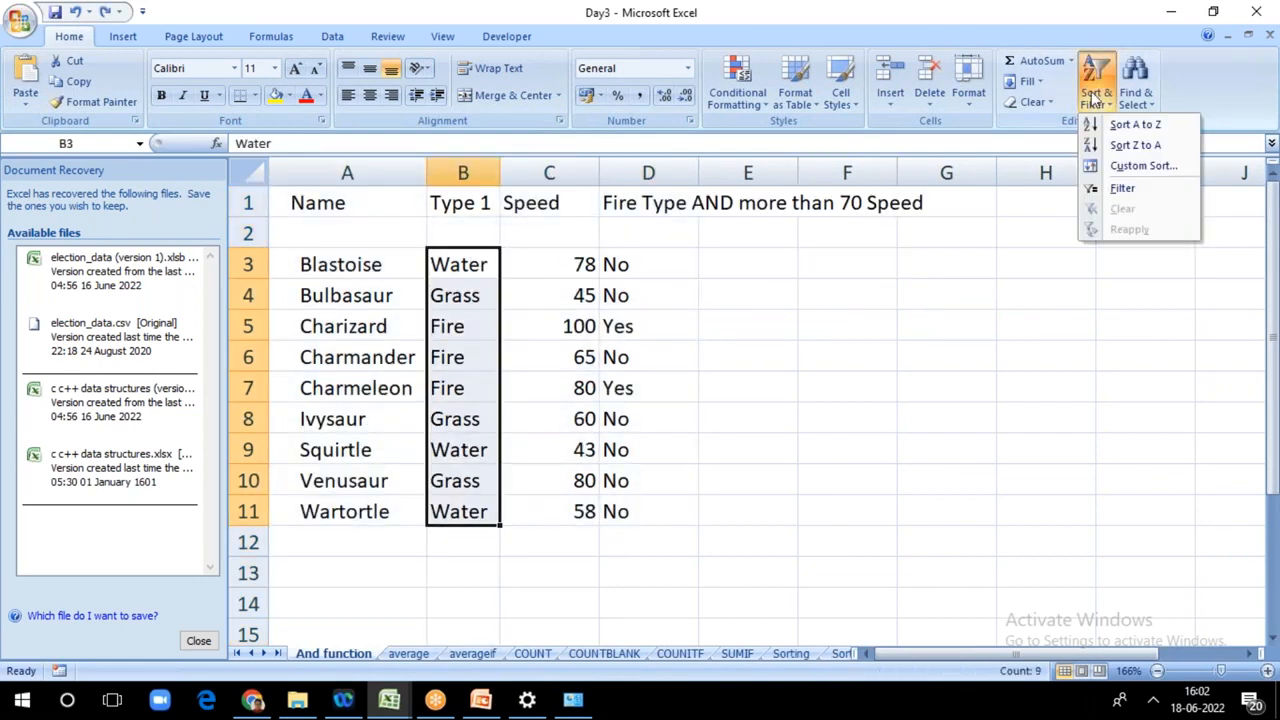
left_click(1133, 146)
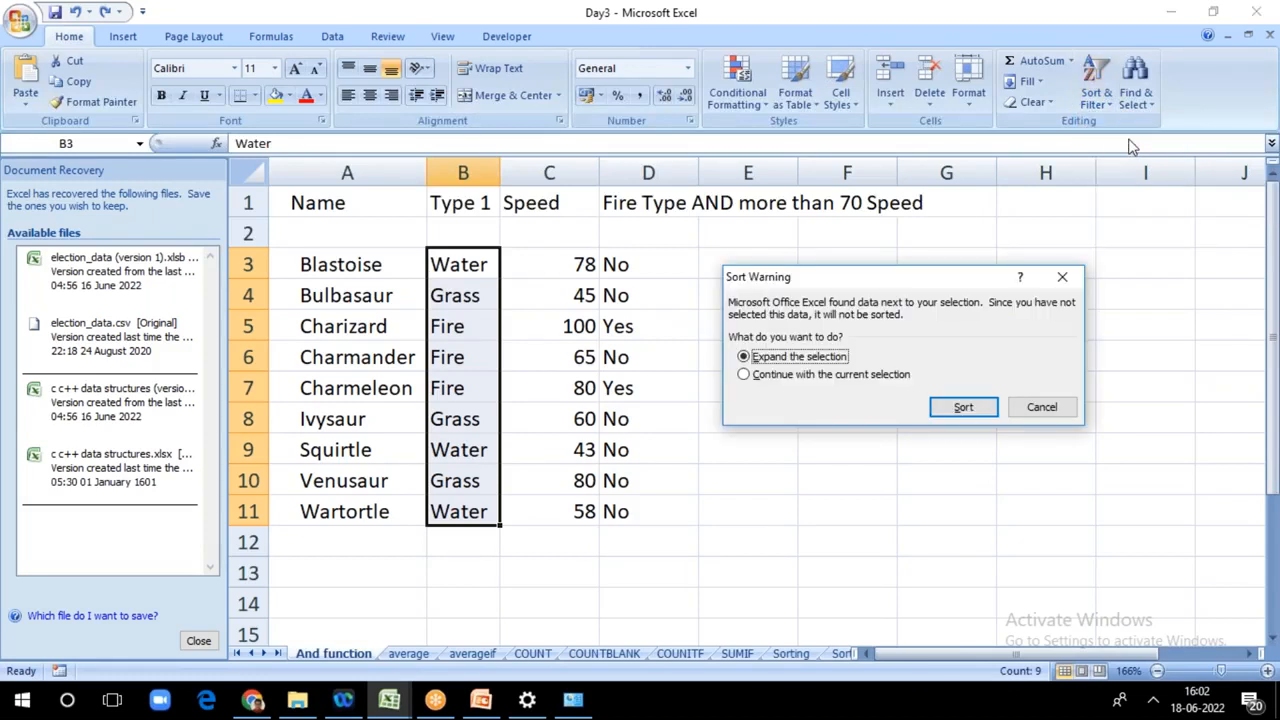
left_click(964, 407)
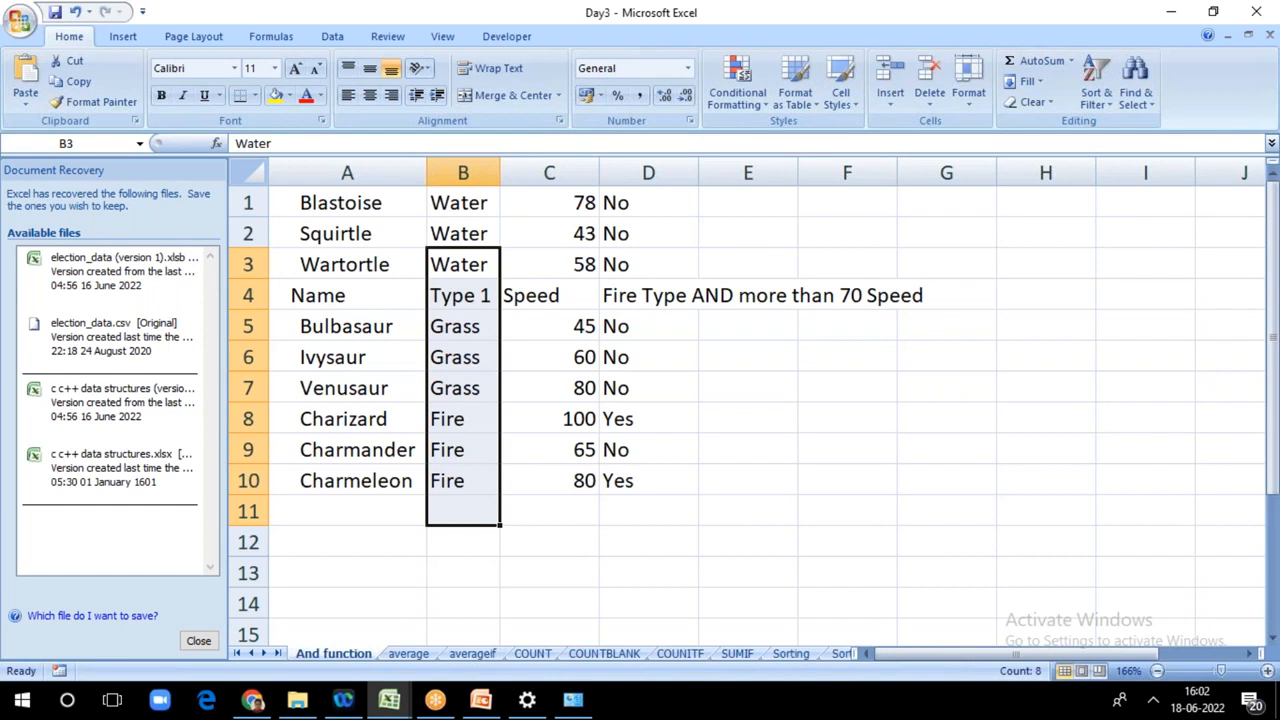
left_click(918, 388)
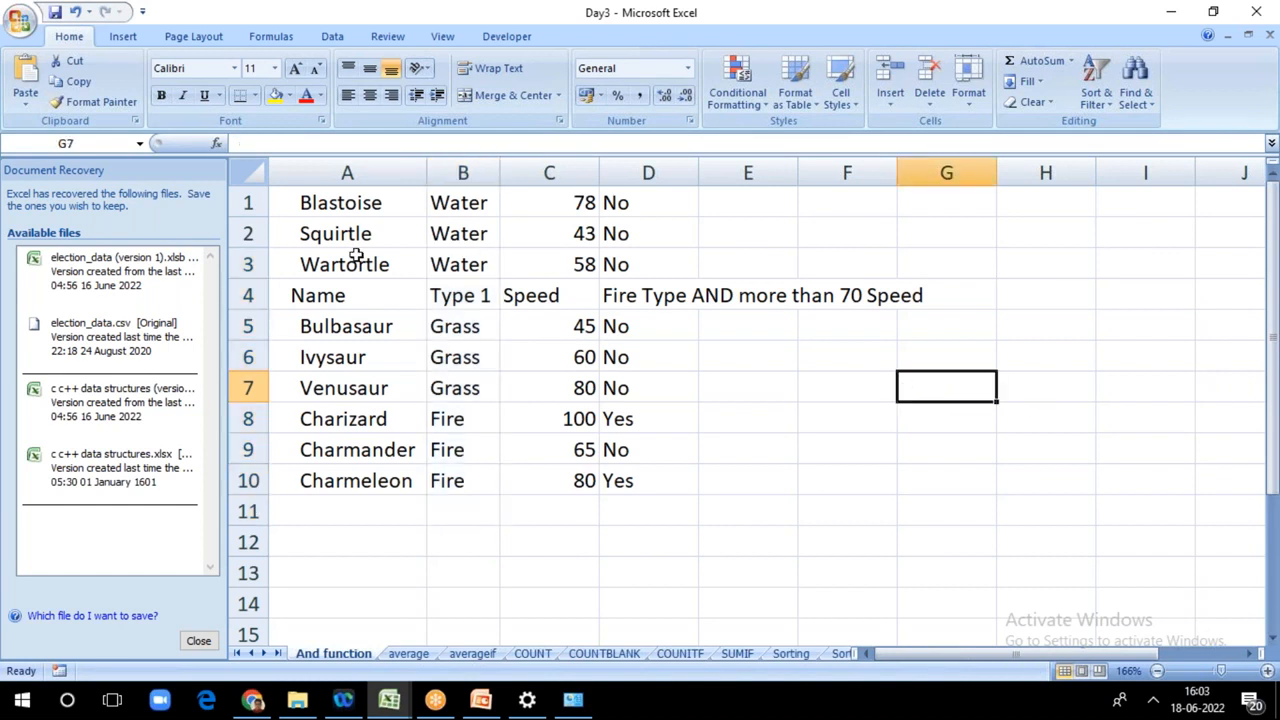
key("ctrl+z")
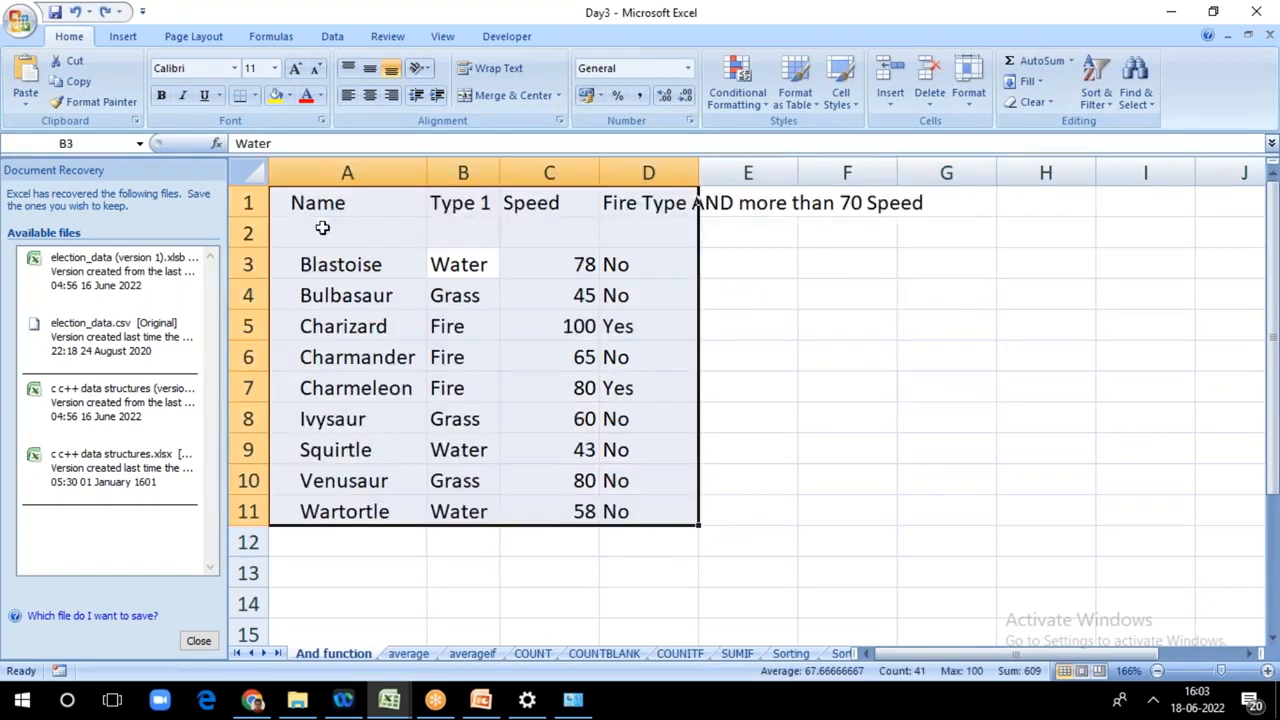
left_click(770, 289)
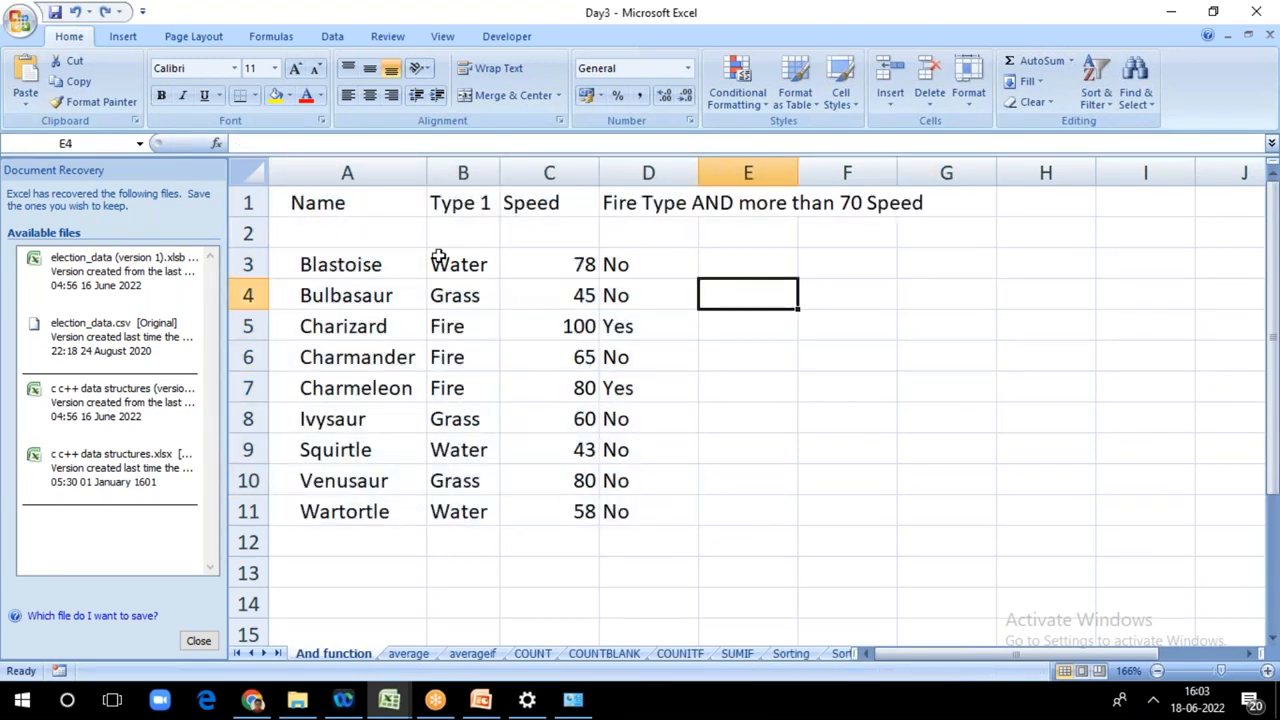
Step: Try sorting from A to Z on the type values in B3:B11 with the selection expanded, and undo the sort
left_click(252, 264)
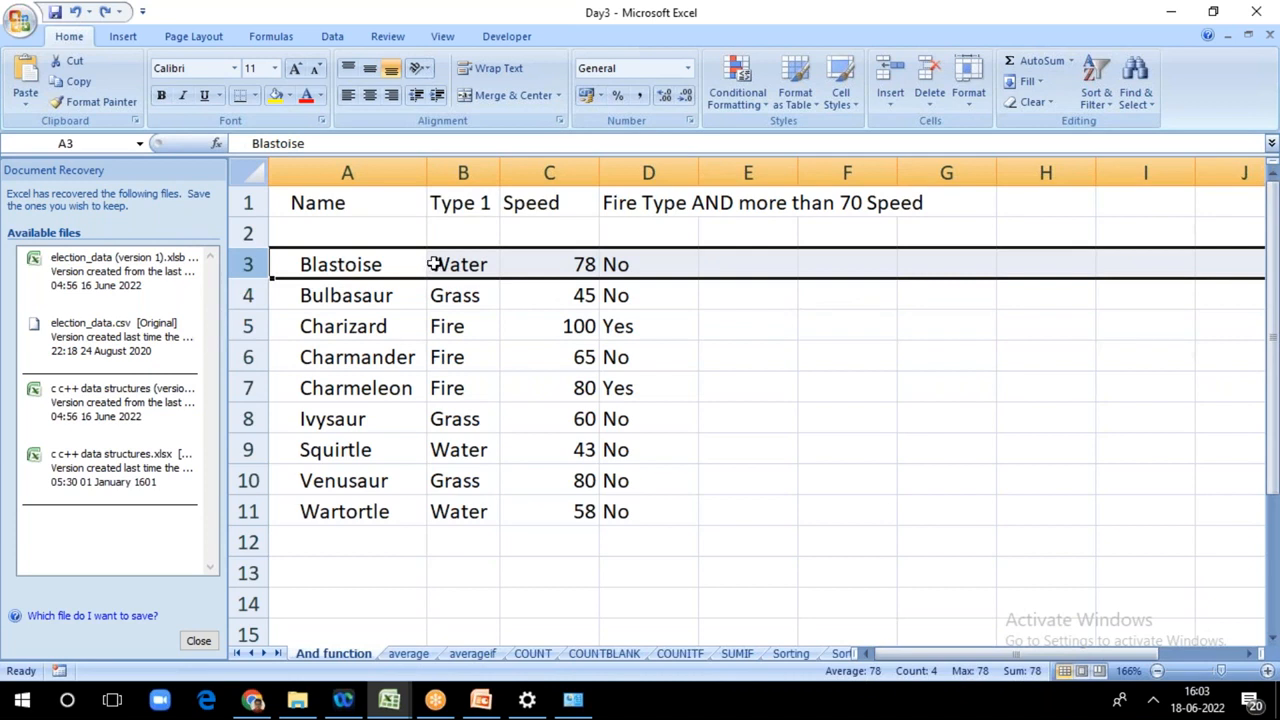
left_click(455, 264)
left_click_drag(477, 262, 470, 500)
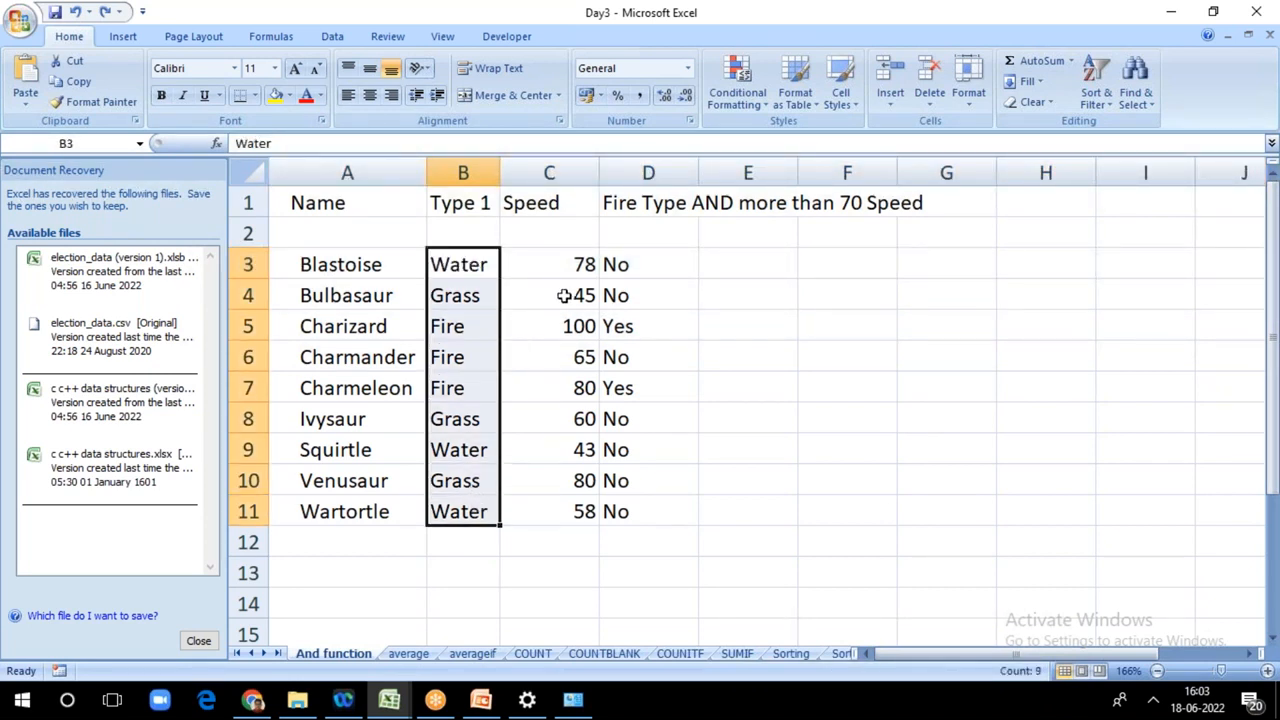
left_click(1100, 95)
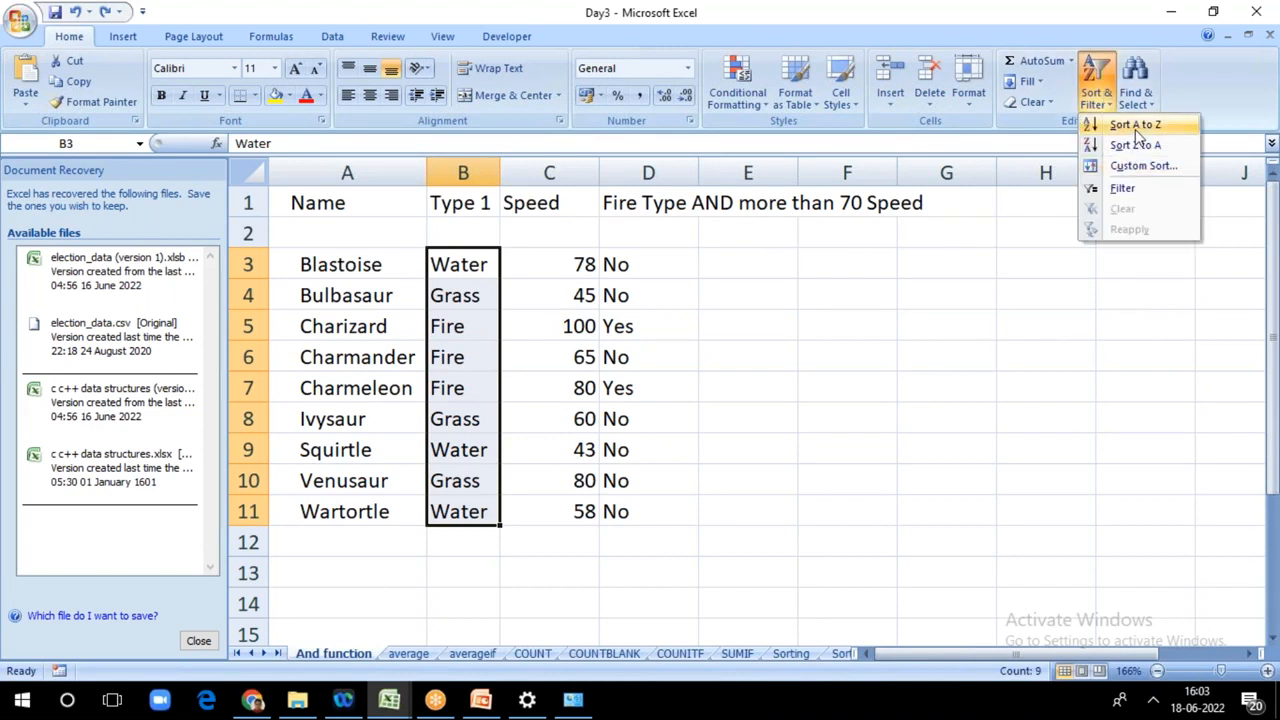
left_click(1135, 127)
left_click(965, 406)
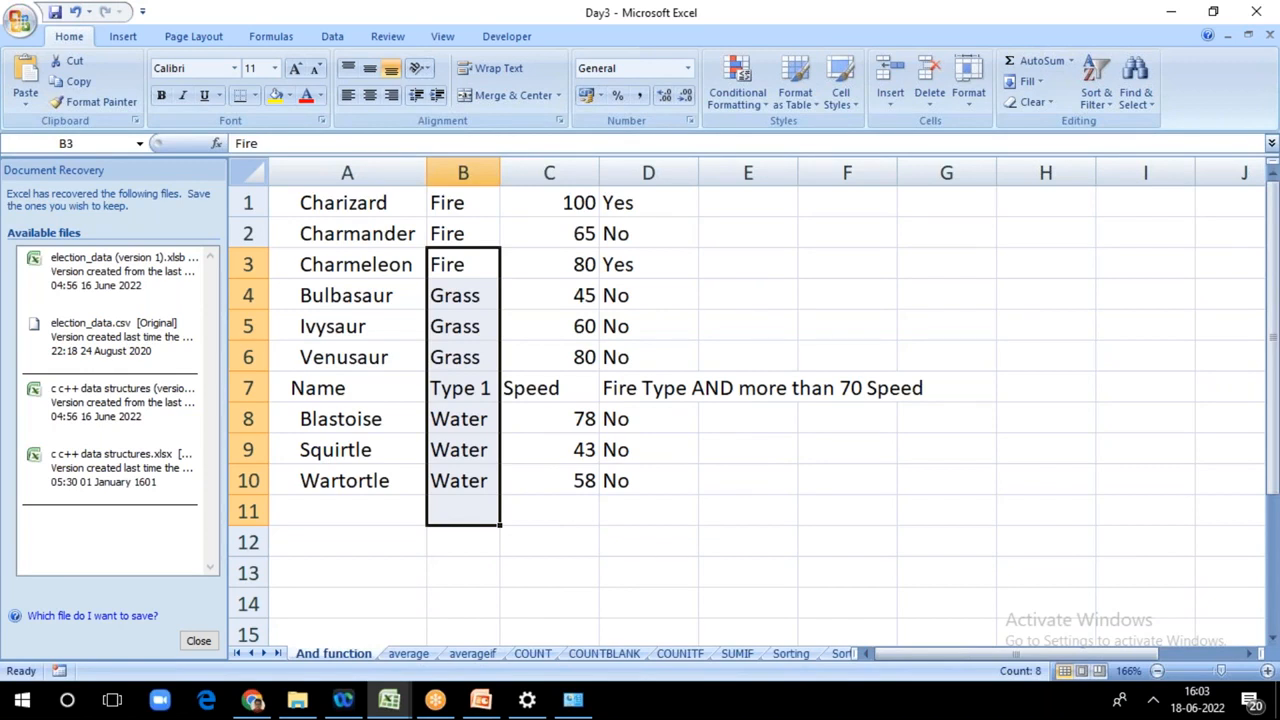
left_click(946, 418)
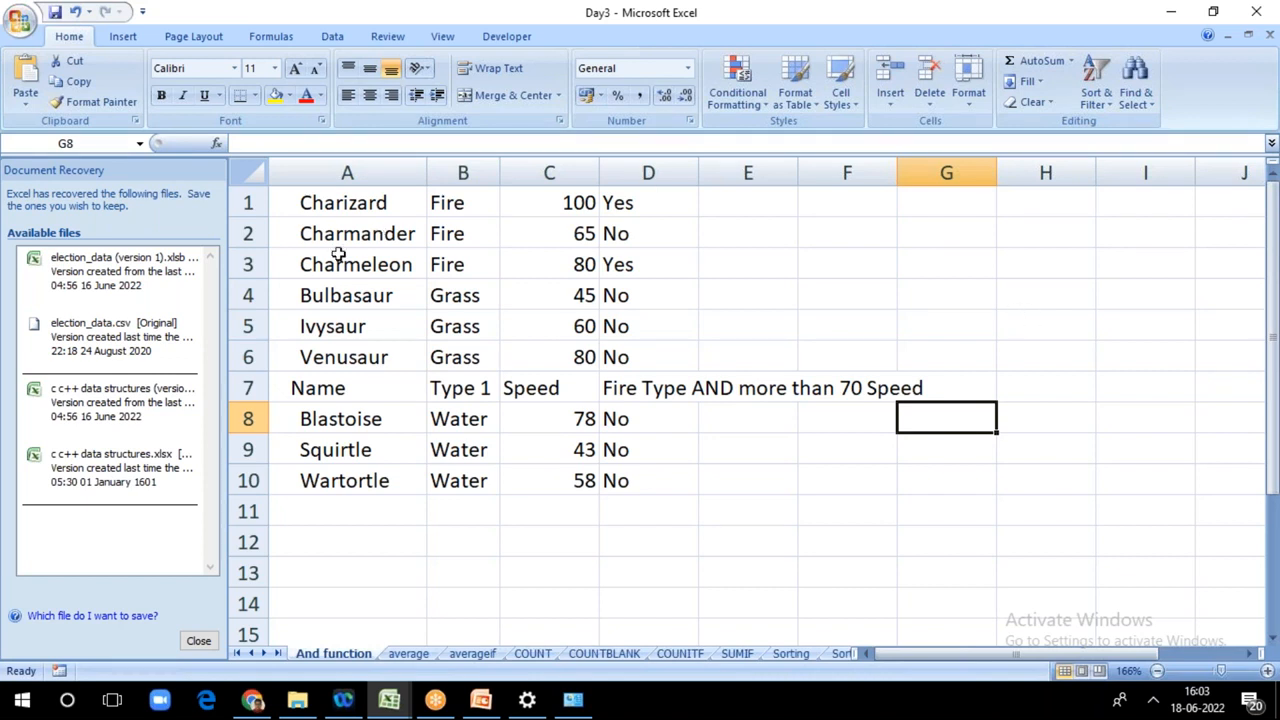
key("ctrl+z")
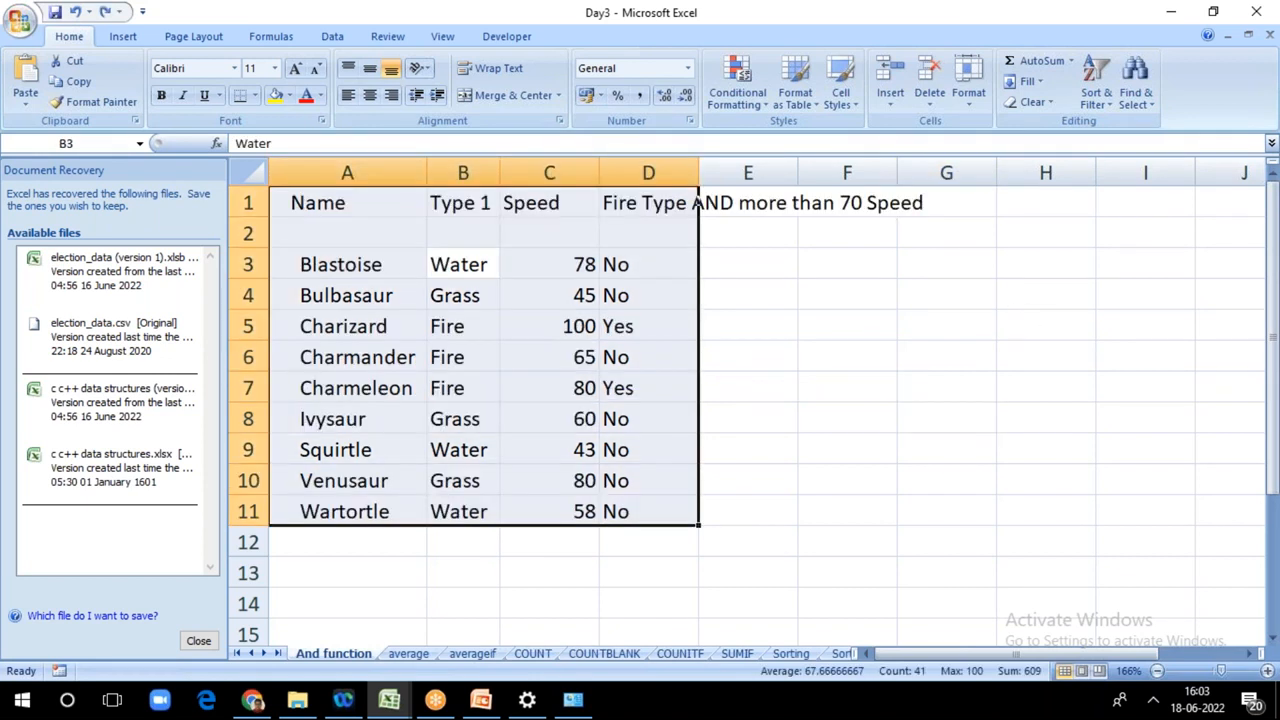
left_click(915, 415)
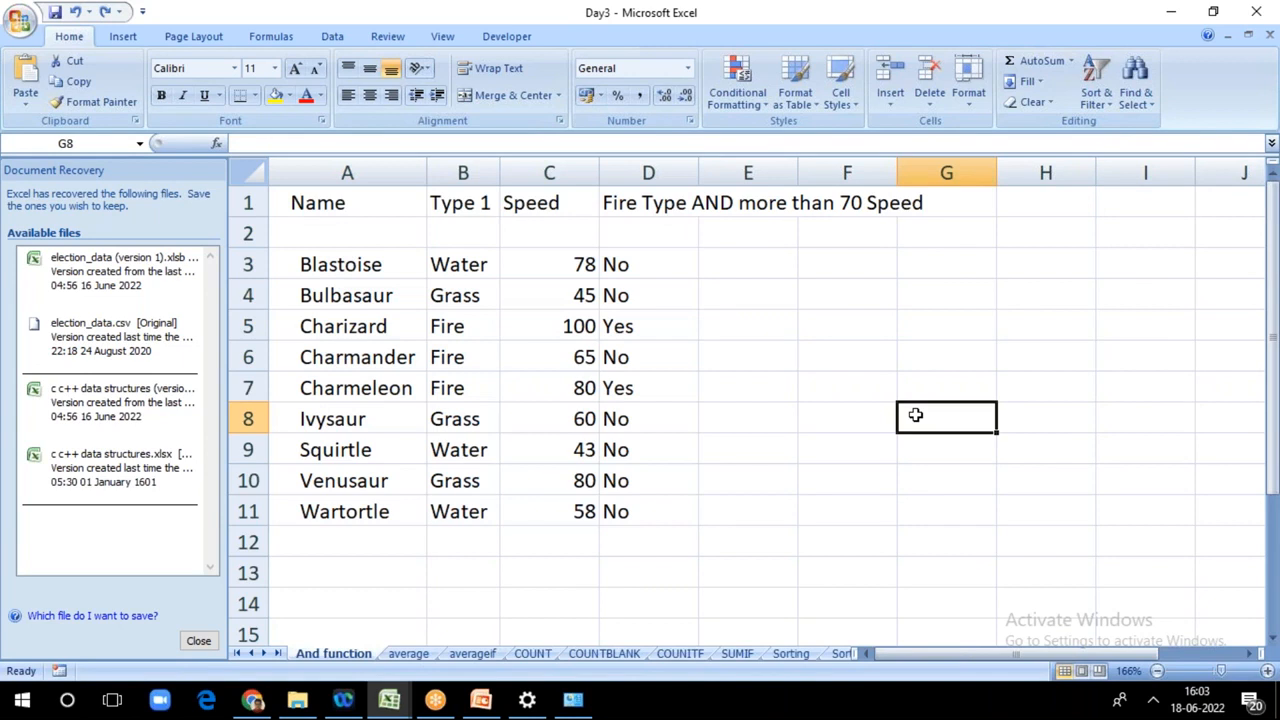
Step: Delete the empty row 2 between the table's header and its data
left_click(355, 242)
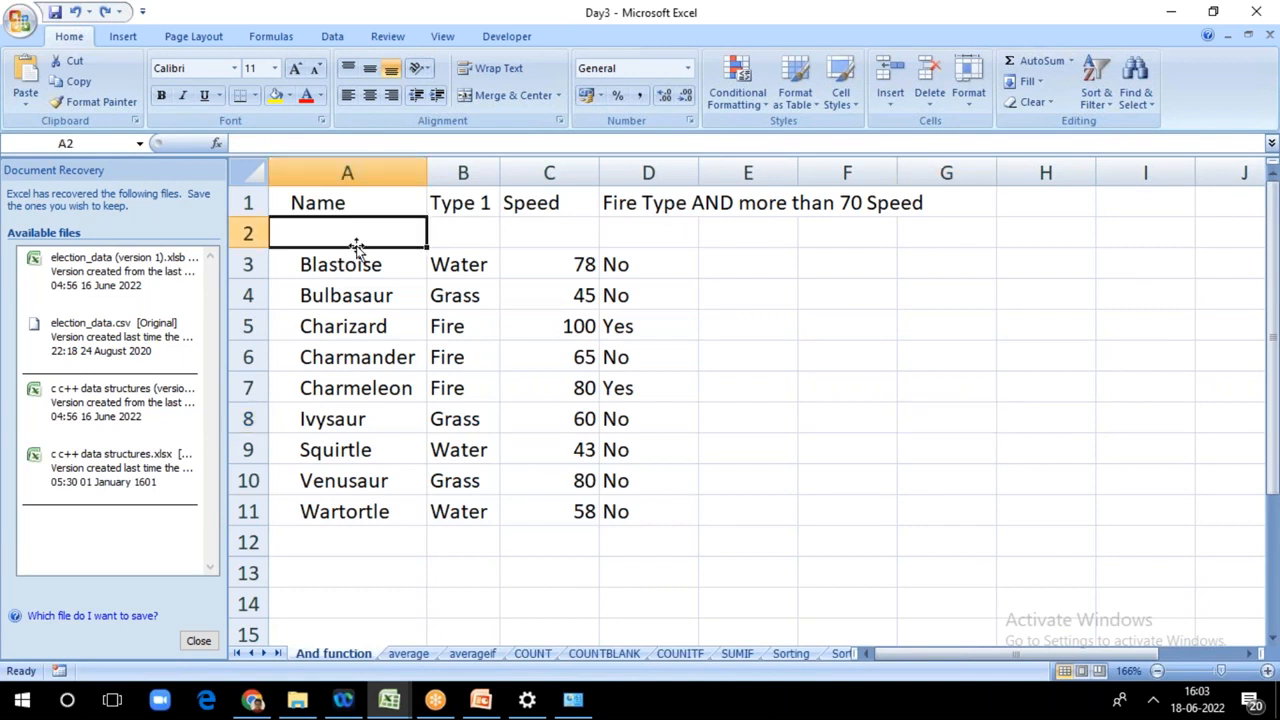
left_click(248, 232)
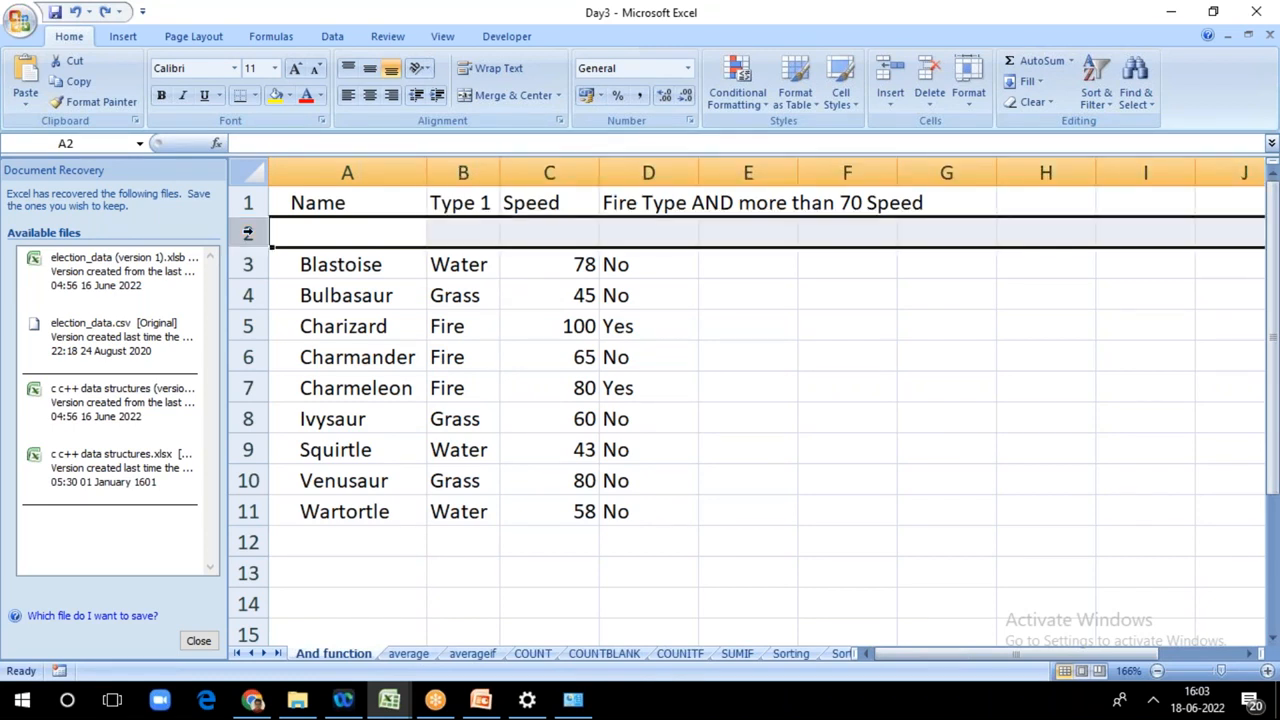
right_click(248, 232)
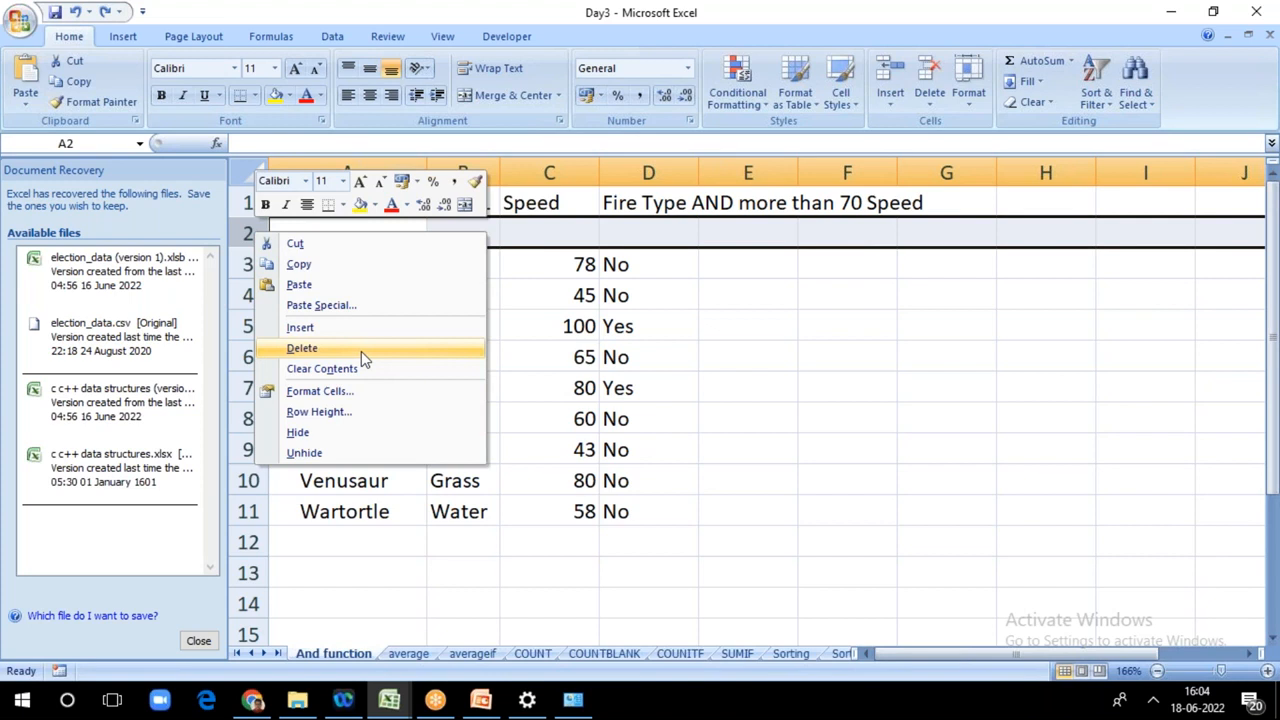
left_click(361, 351)
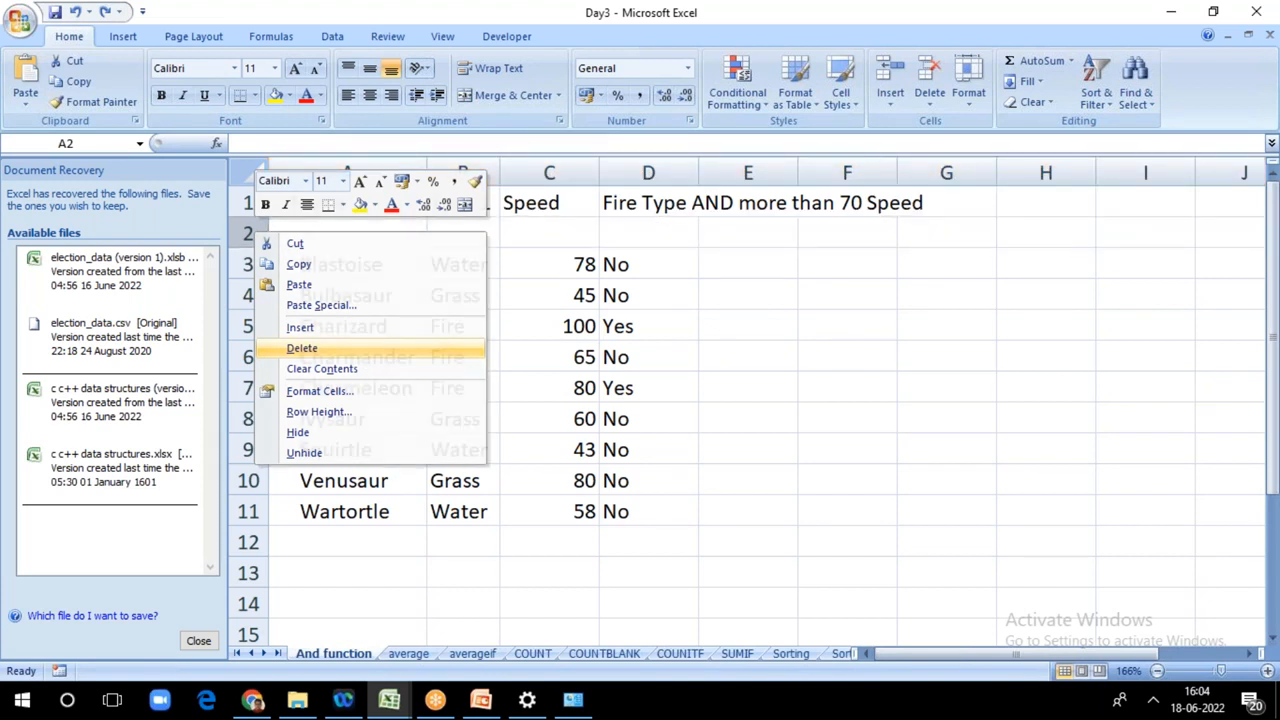
Step: Sort the table from A to Z by the names in A2:A10, expanding the selection to the neighbouring columns
left_click_drag(347, 233, 347, 480)
left_click(1096, 85)
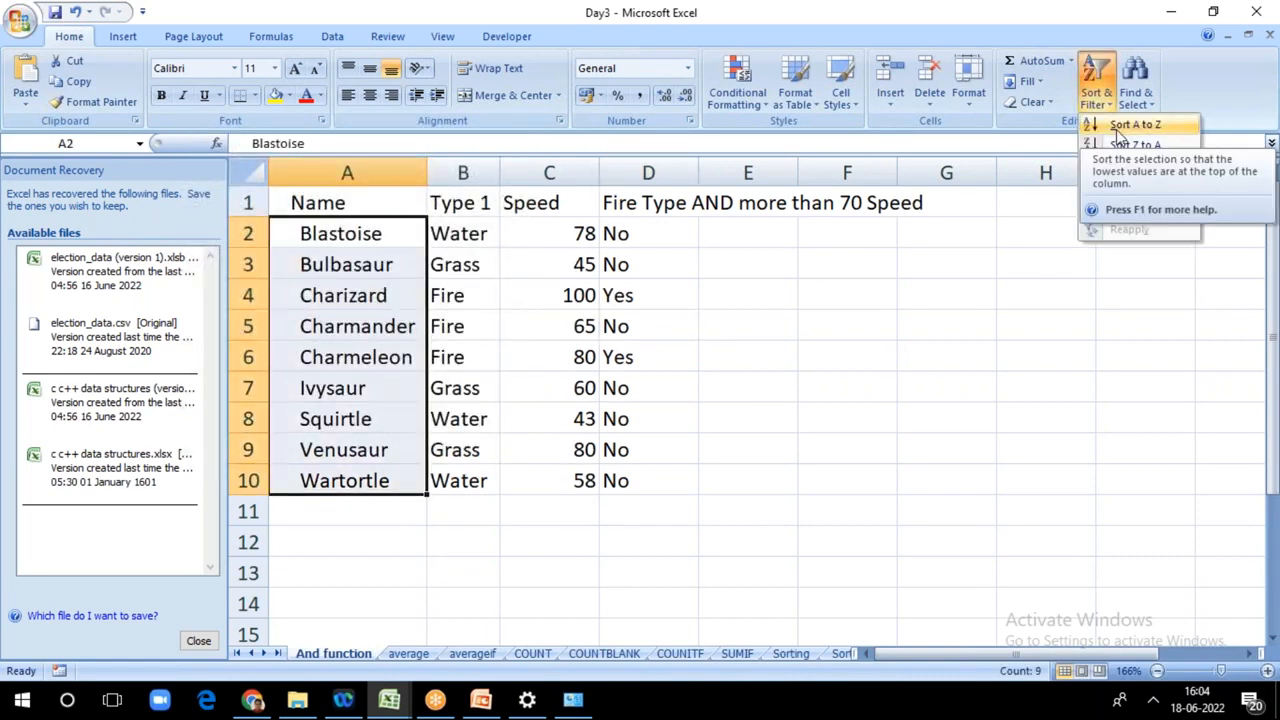
left_click(1118, 126)
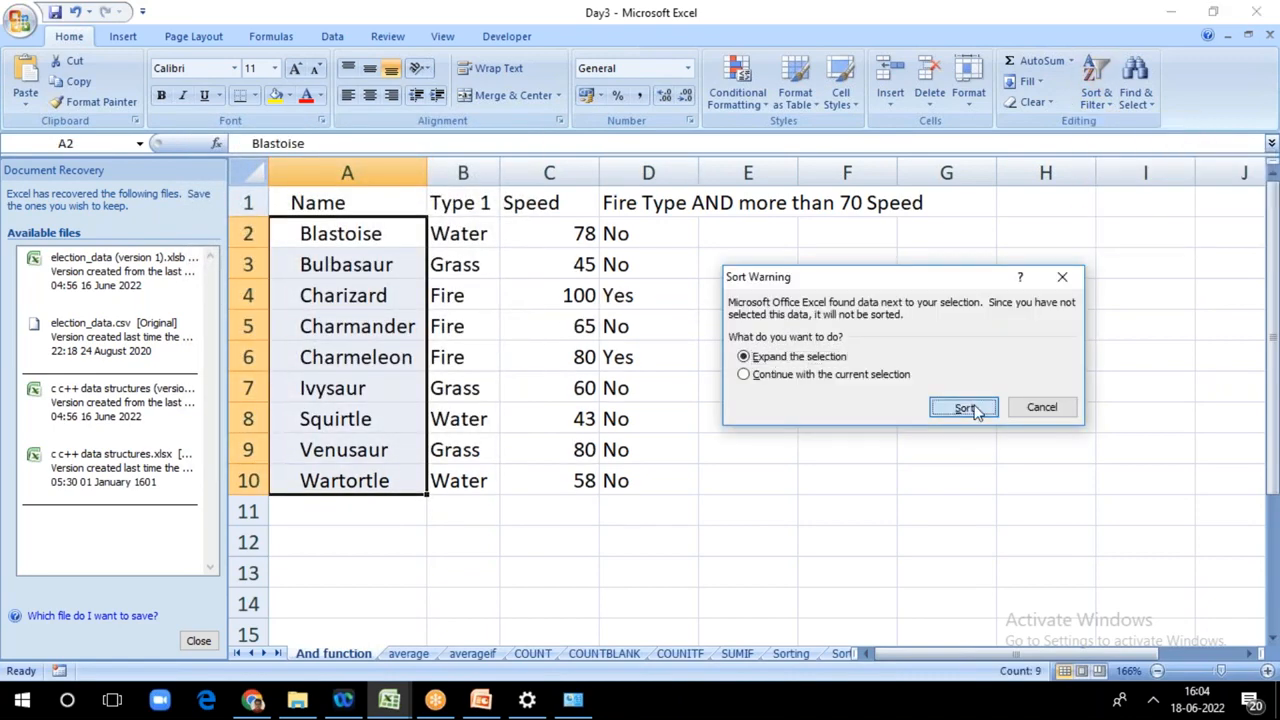
left_click(973, 410)
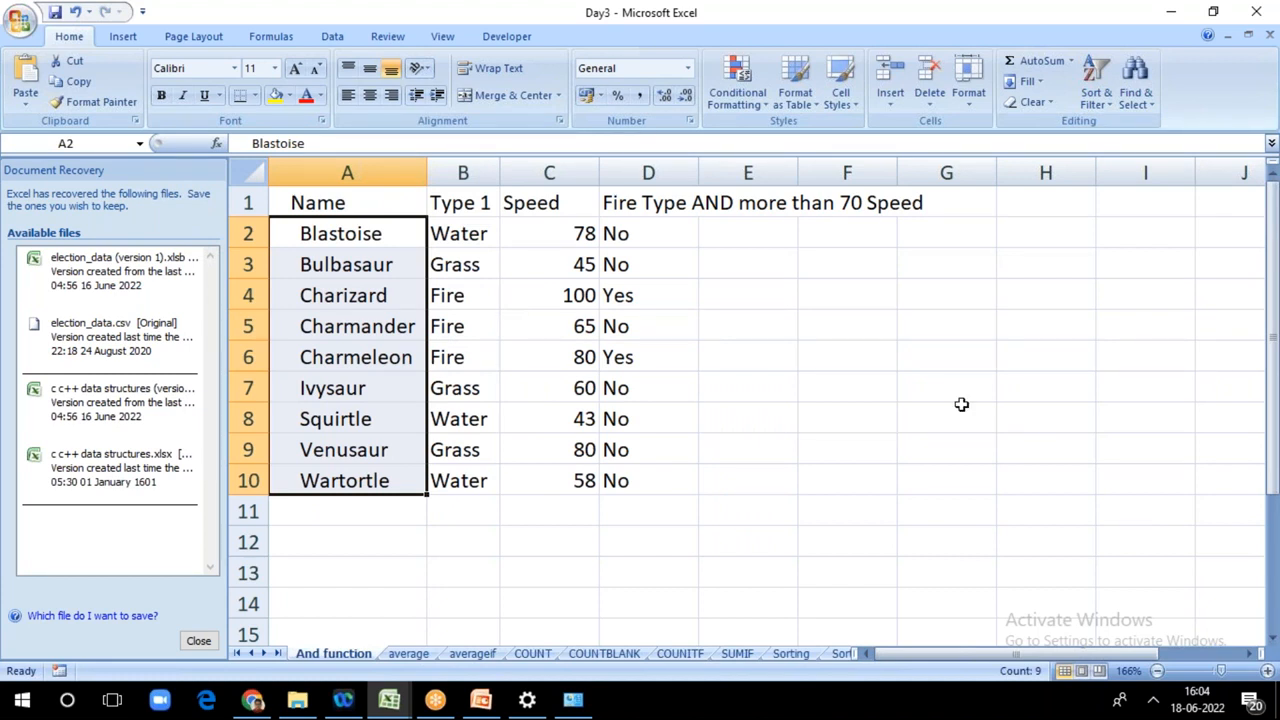
left_click(889, 376)
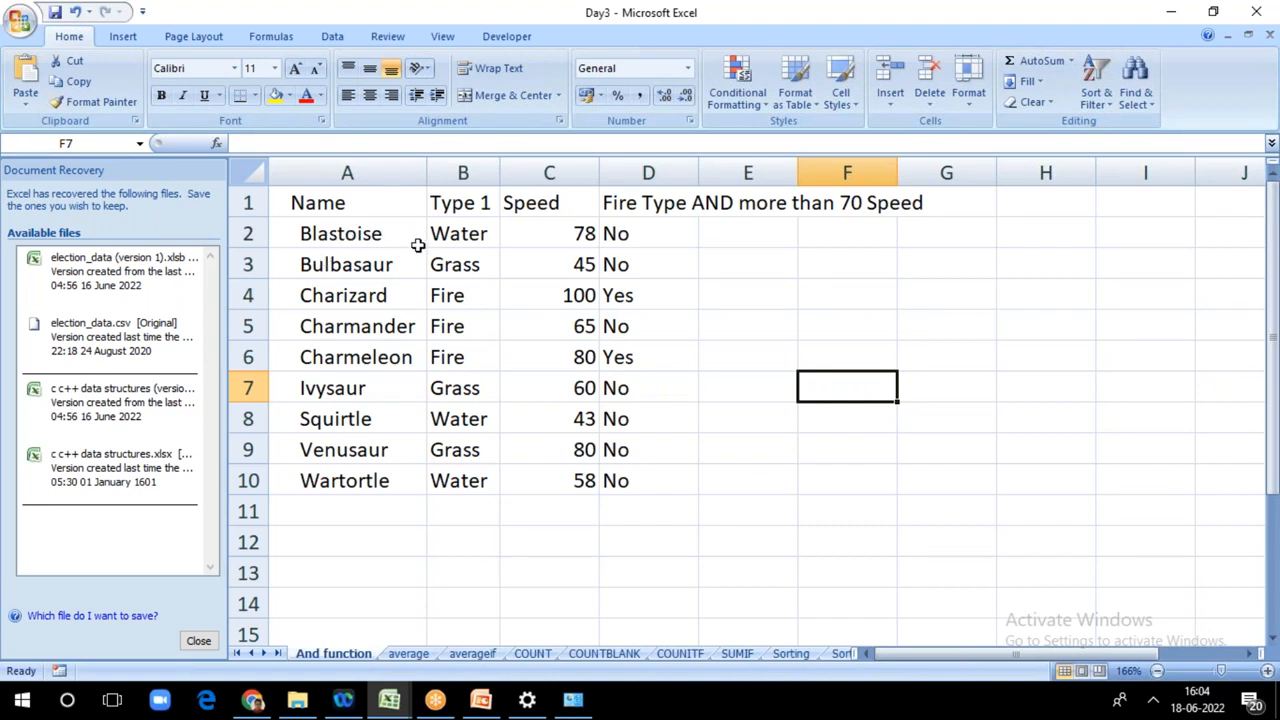
Step: Sort the names in A1:A21 of the Sorting sheet from A to Z
left_click(840, 653)
left_click(711, 654)
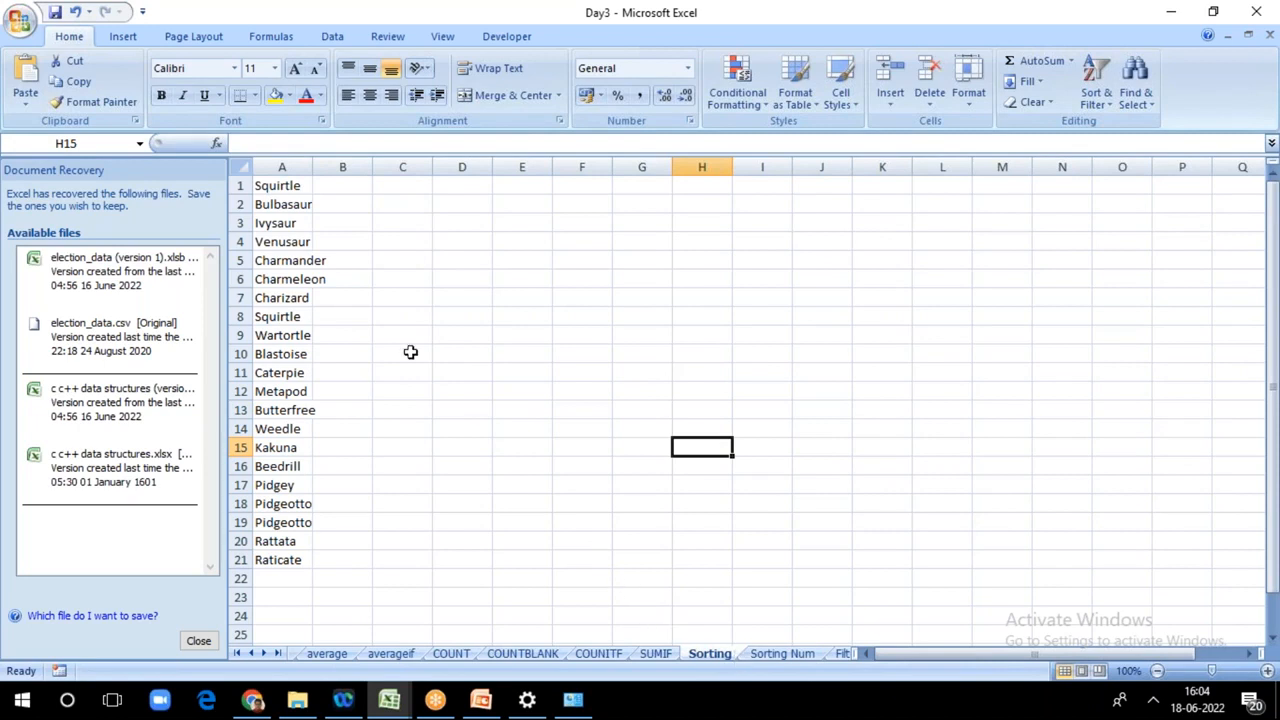
left_click_drag(276, 186, 280, 560)
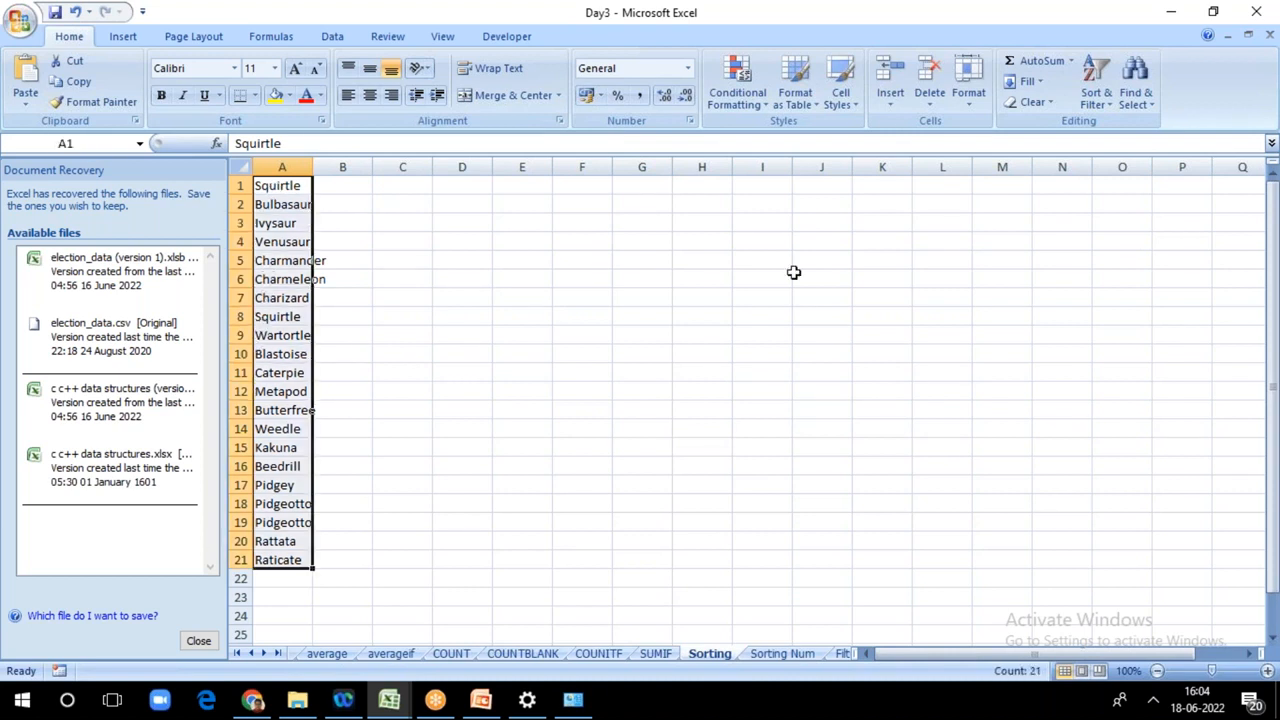
left_click(1095, 97)
left_click(1091, 98)
left_click(1091, 98)
left_click(1117, 128)
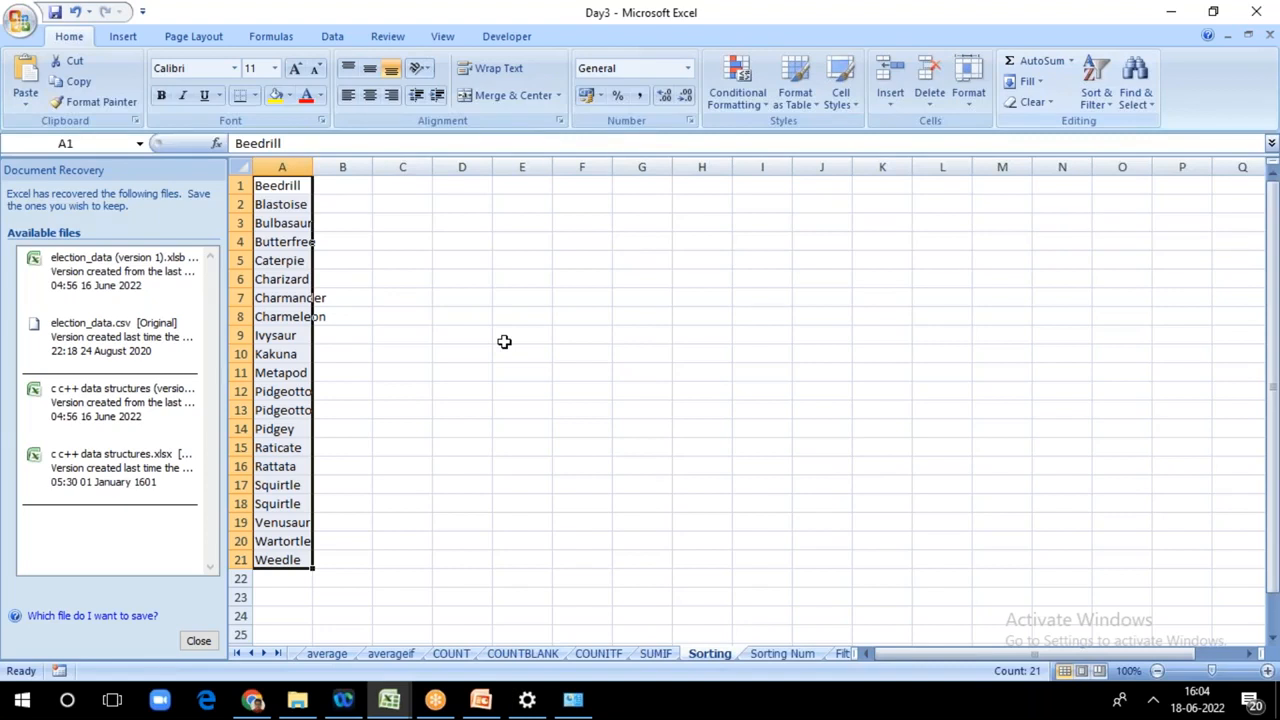
Step: Try sorting the Total stats values in A2:A21 of the Sorting Num sheet from smallest to largest
key("ctrl+Page_Down")
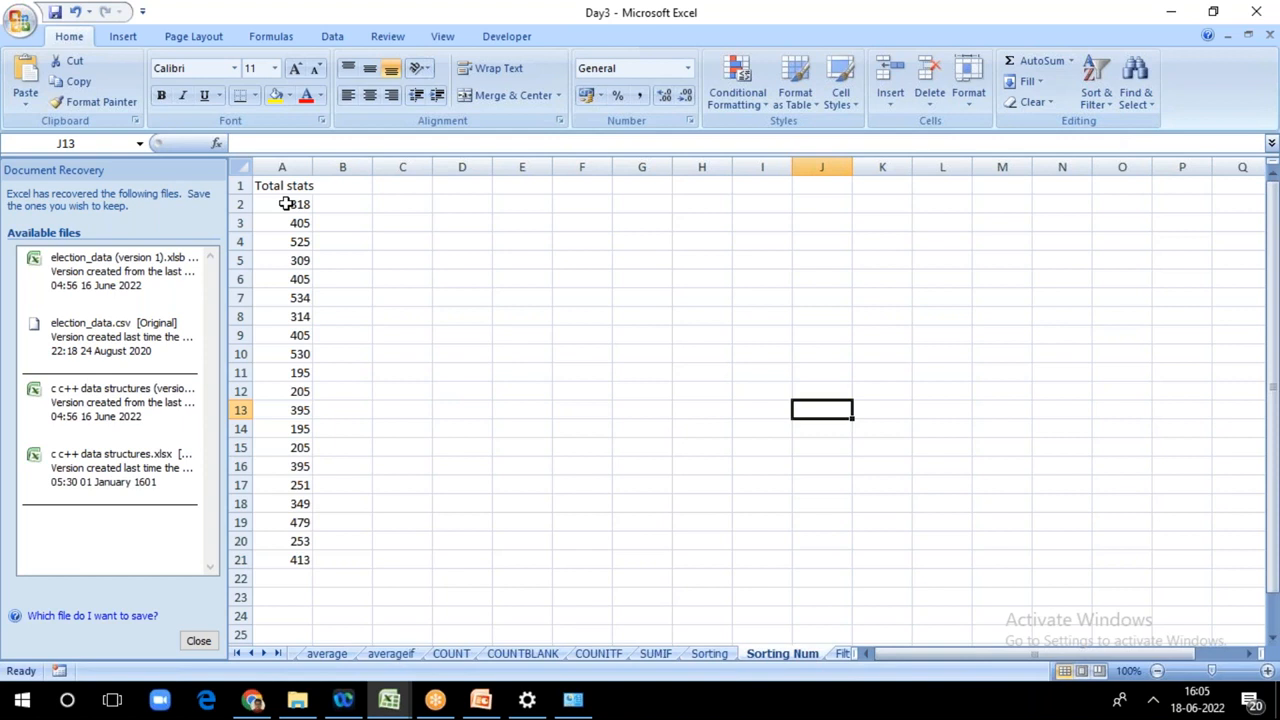
left_click_drag(286, 204, 264, 559)
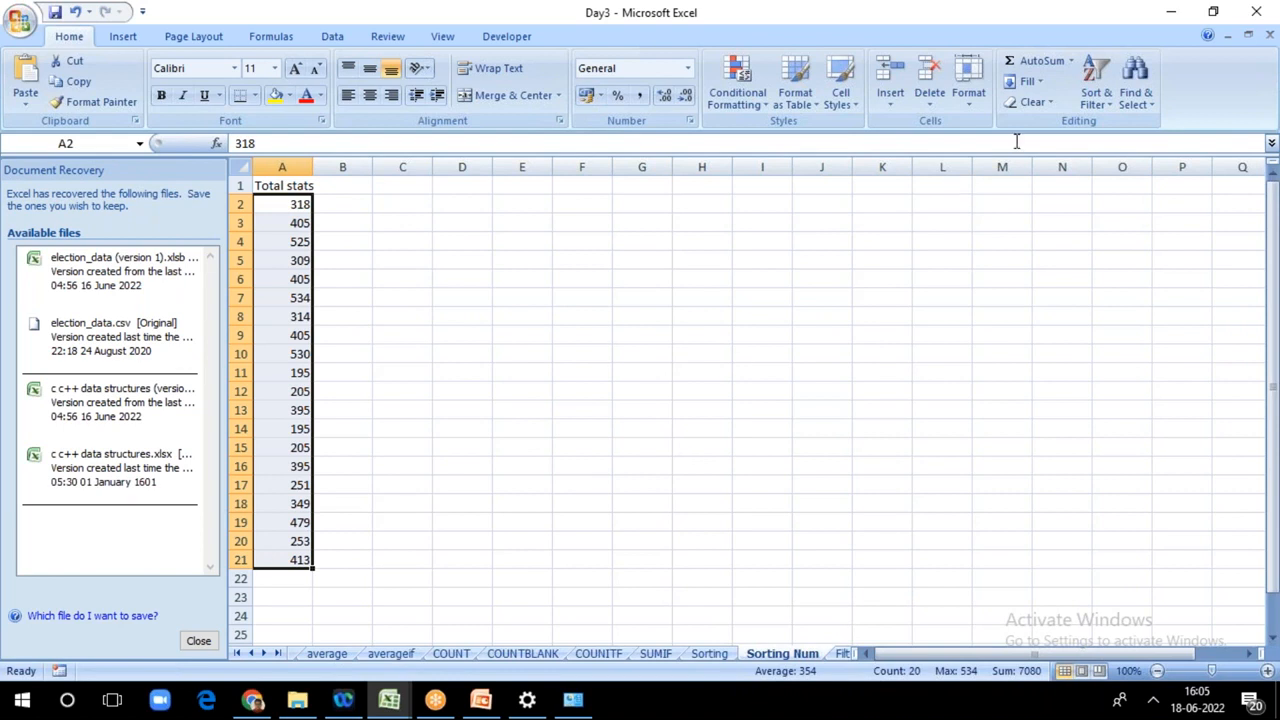
left_click(1093, 95)
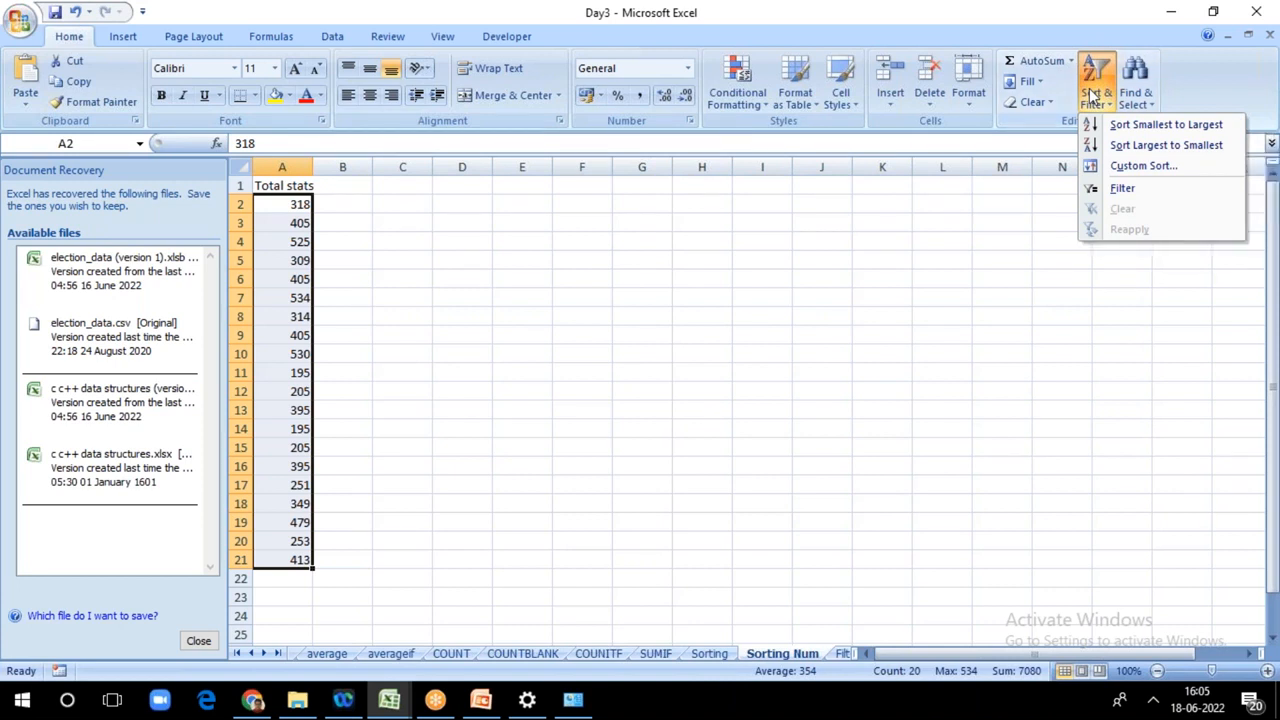
left_click(1166, 124)
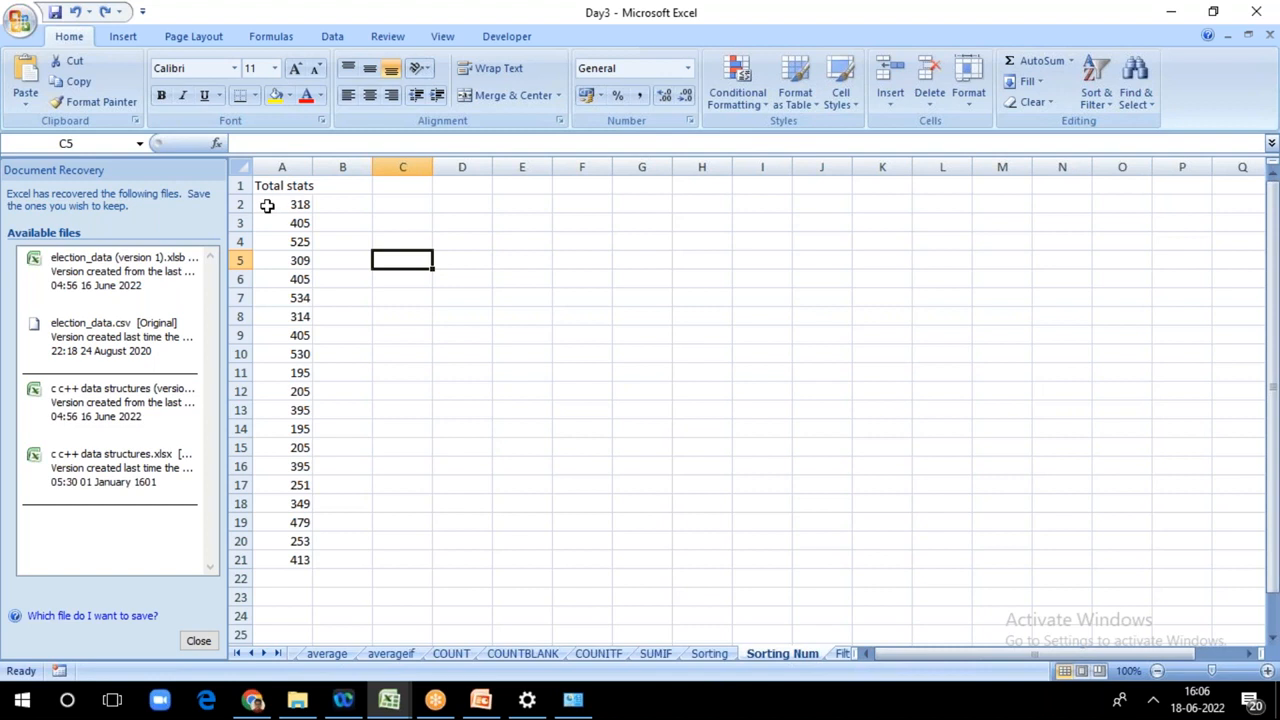
Step: Sort the Total stats numbers in A2:A21 from smallest to largest
left_click_drag(267, 205, 267, 557)
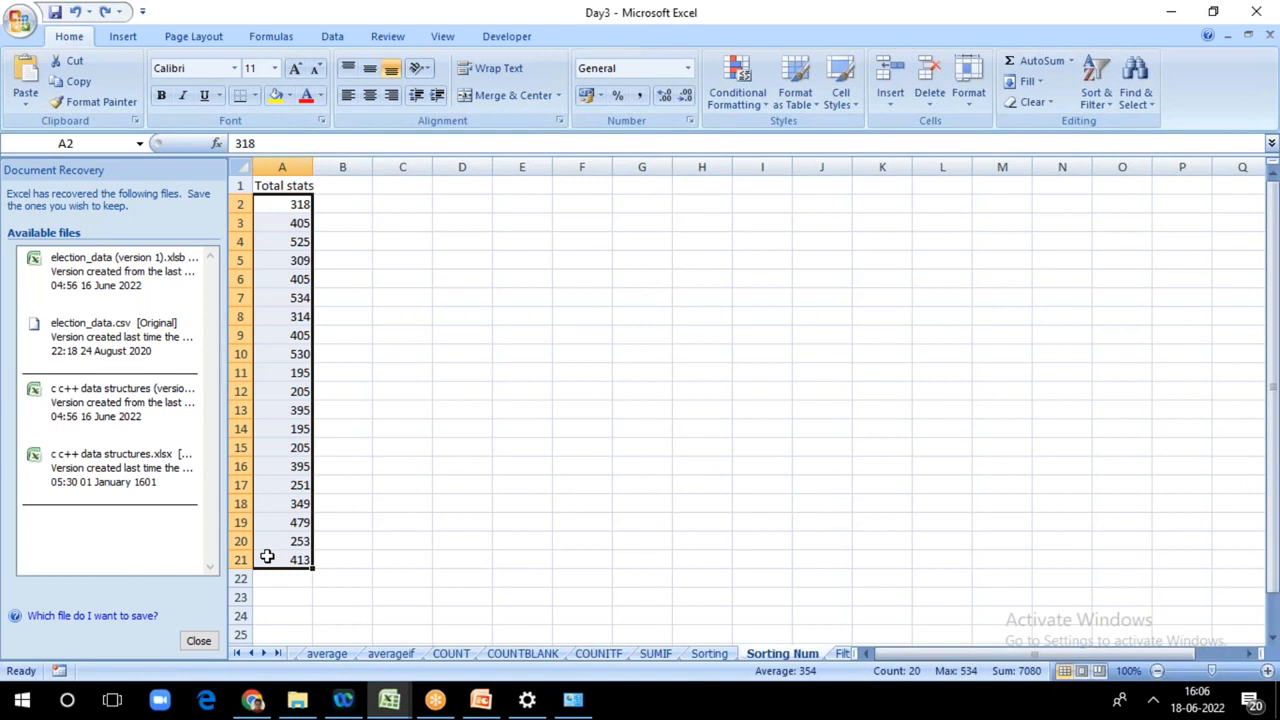
left_click(1097, 88)
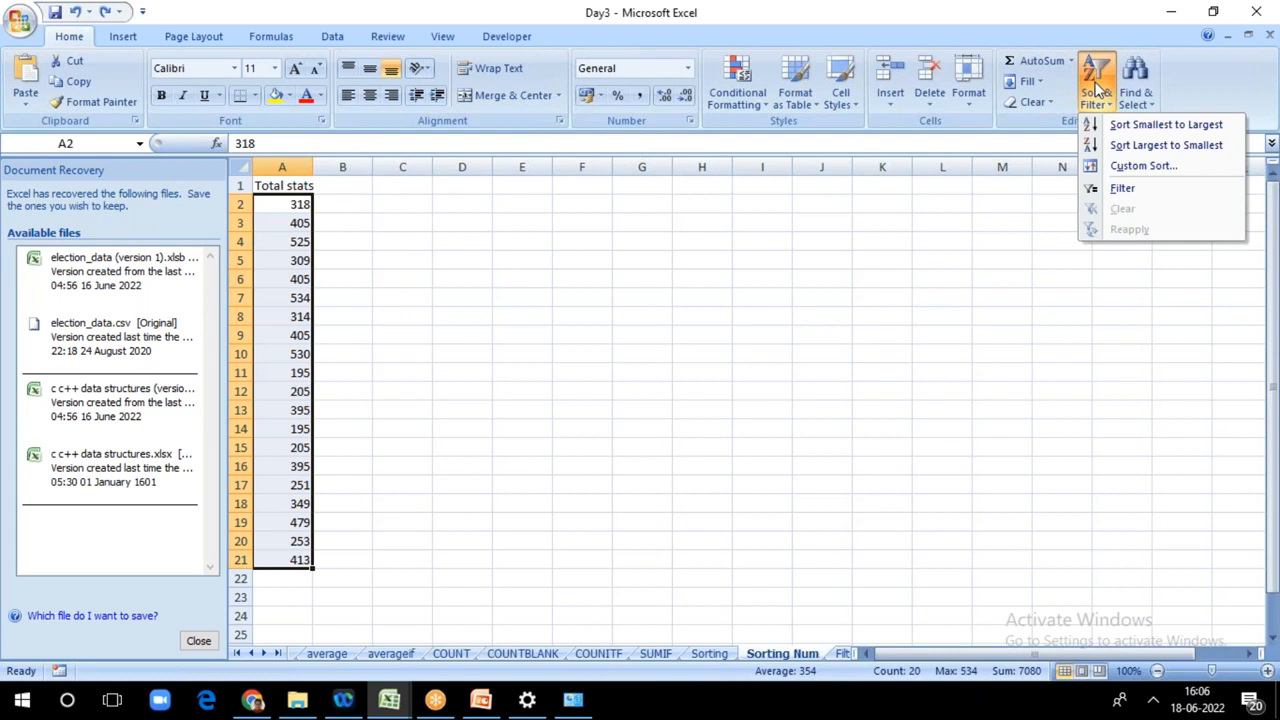
left_click(1180, 128)
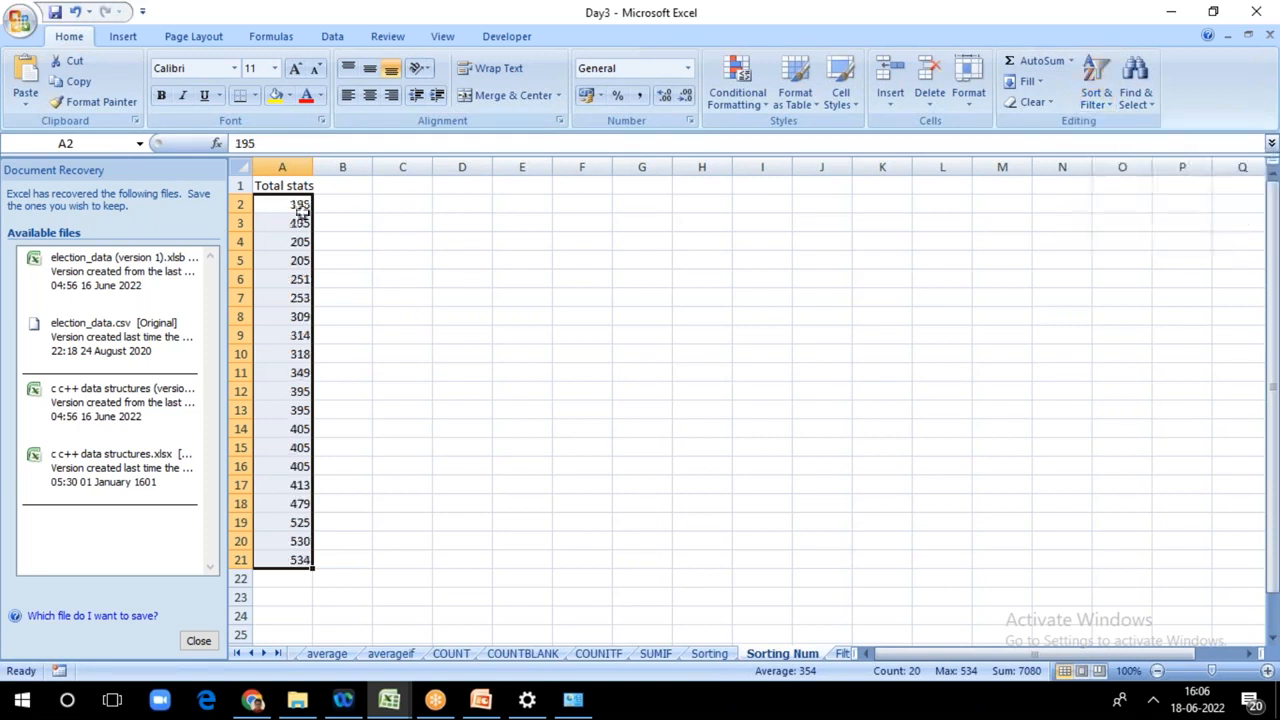
left_click(351, 253)
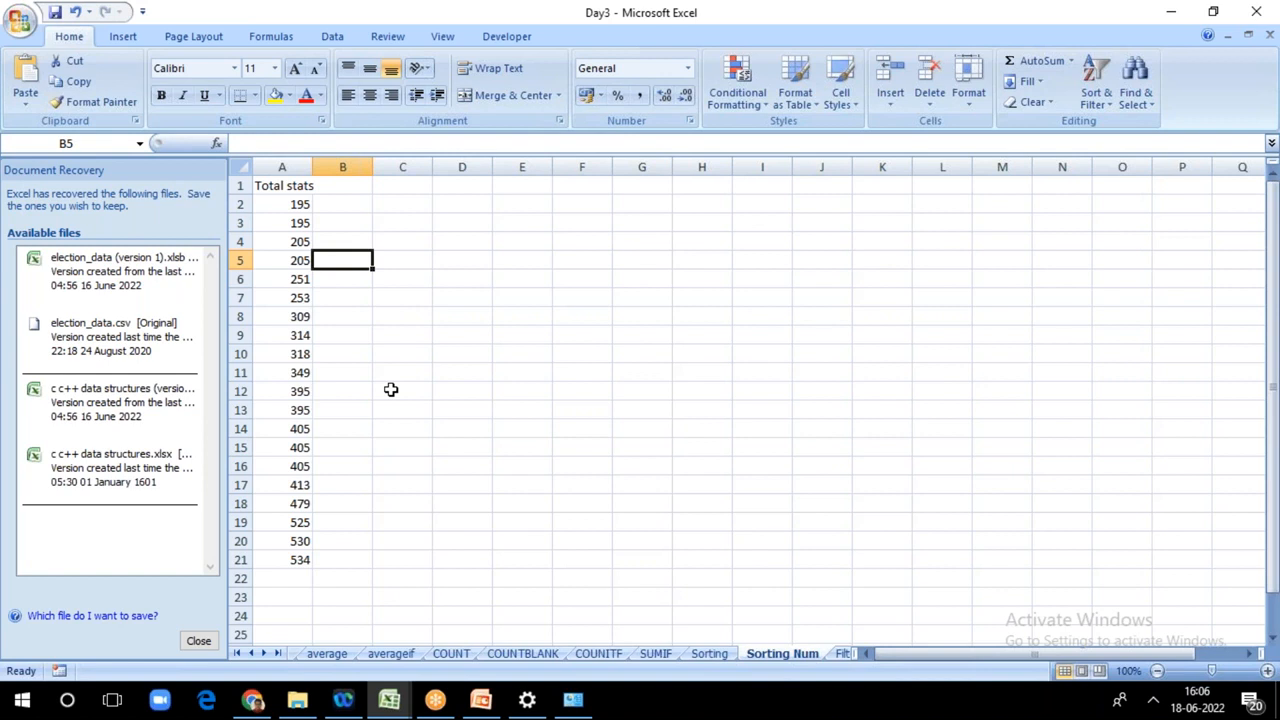
left_click(709, 654)
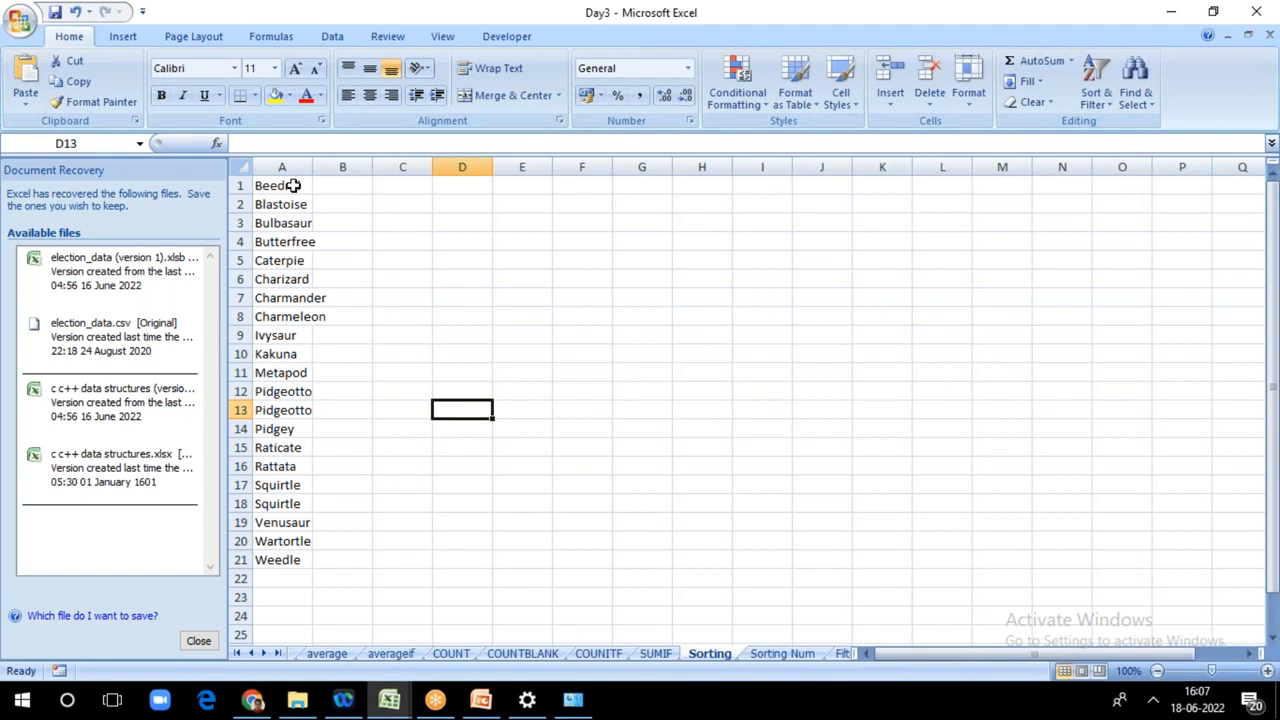
left_click_drag(291, 185, 300, 541)
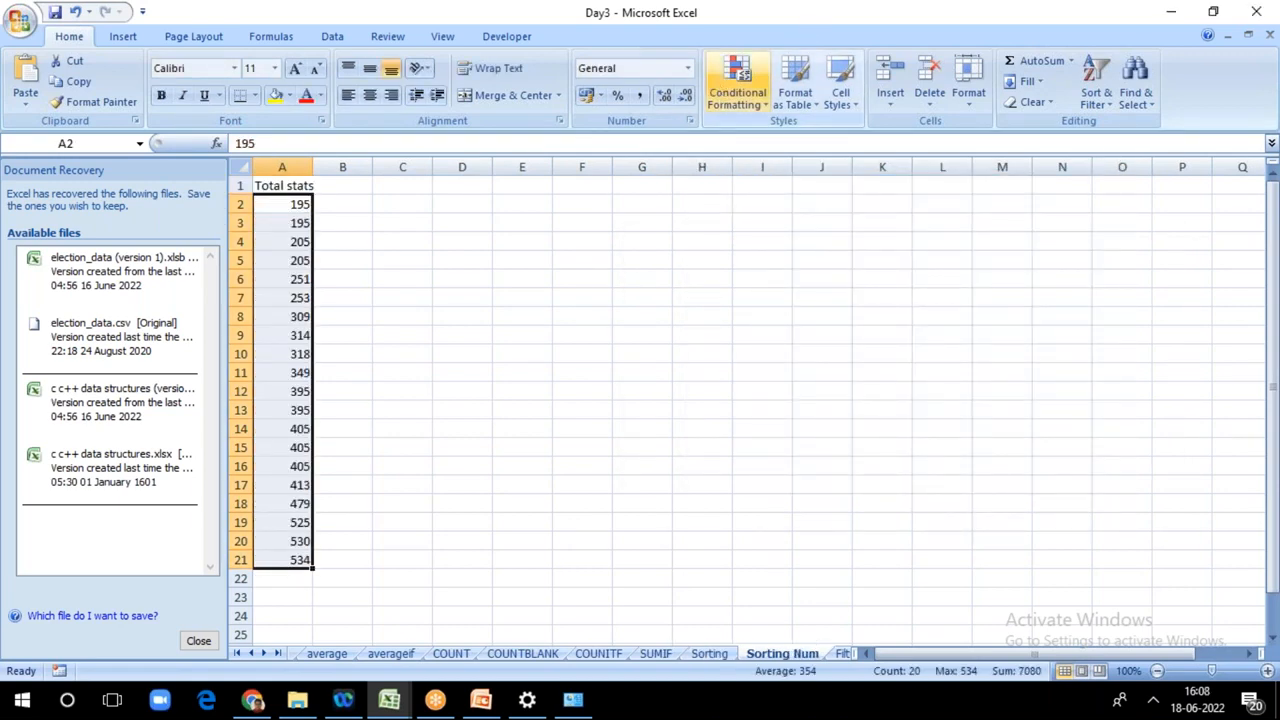
left_click(1153, 700)
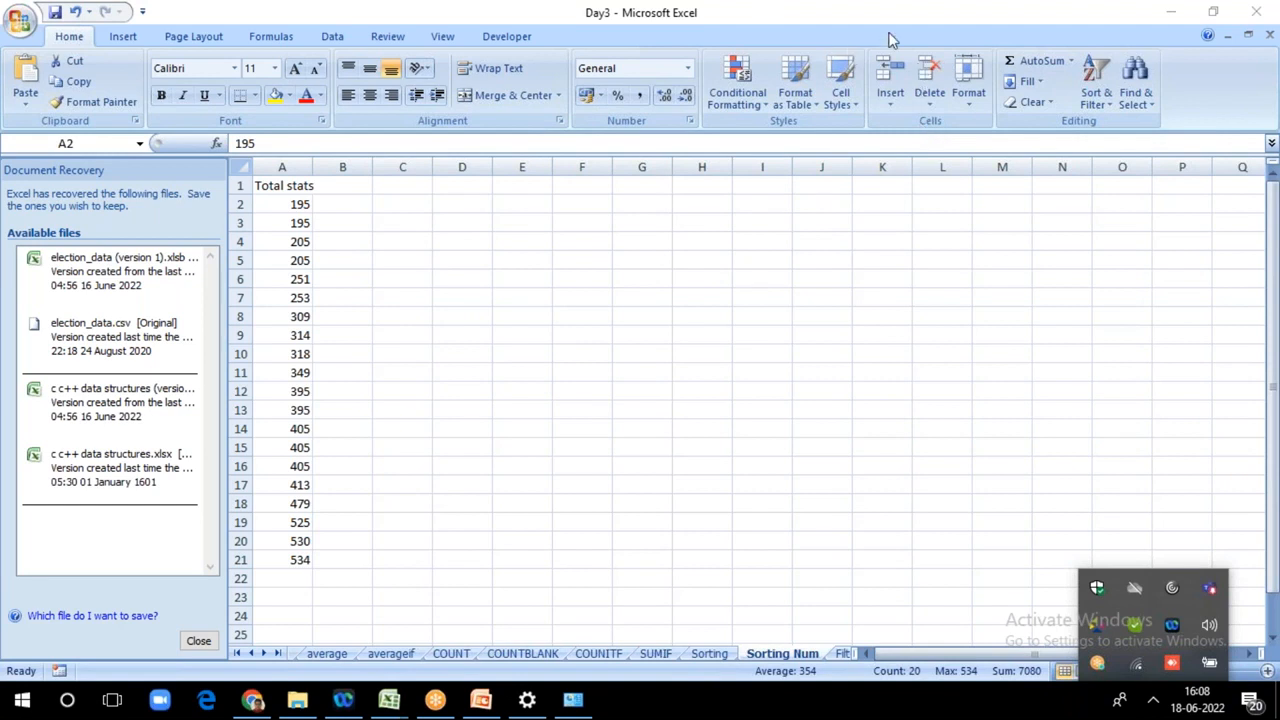
left_click(808, 35)
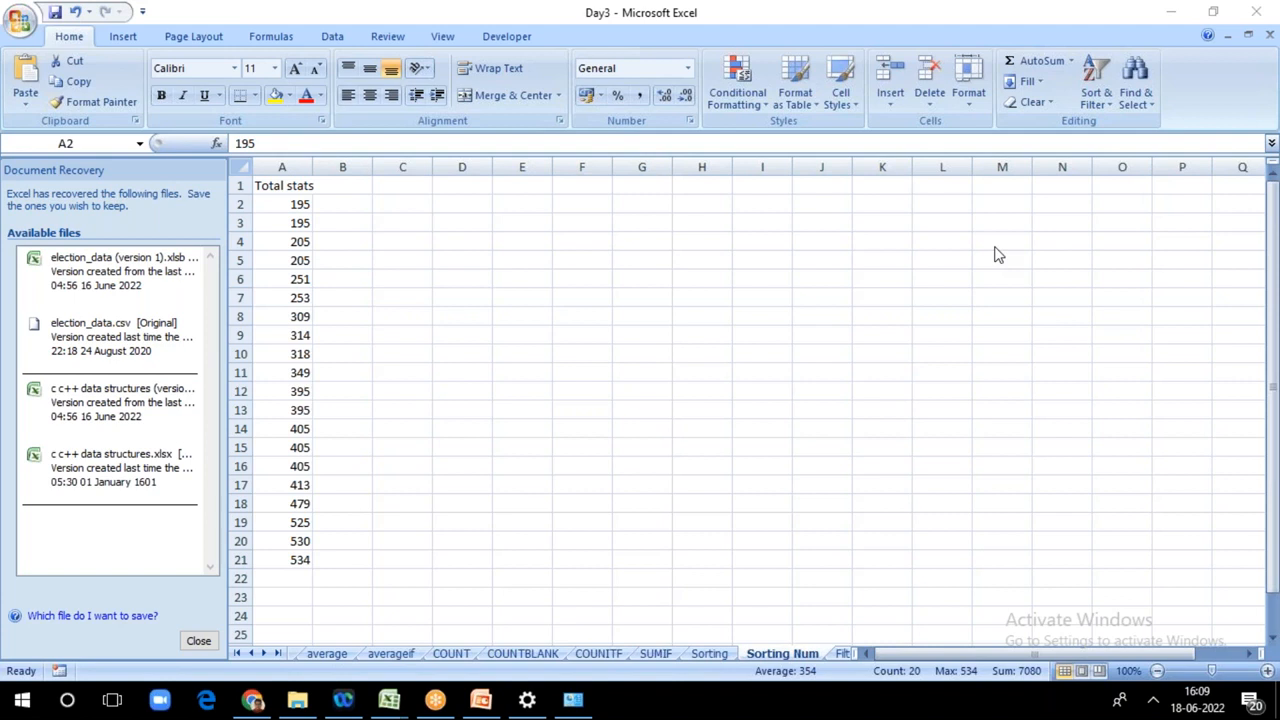
left_click(402, 279)
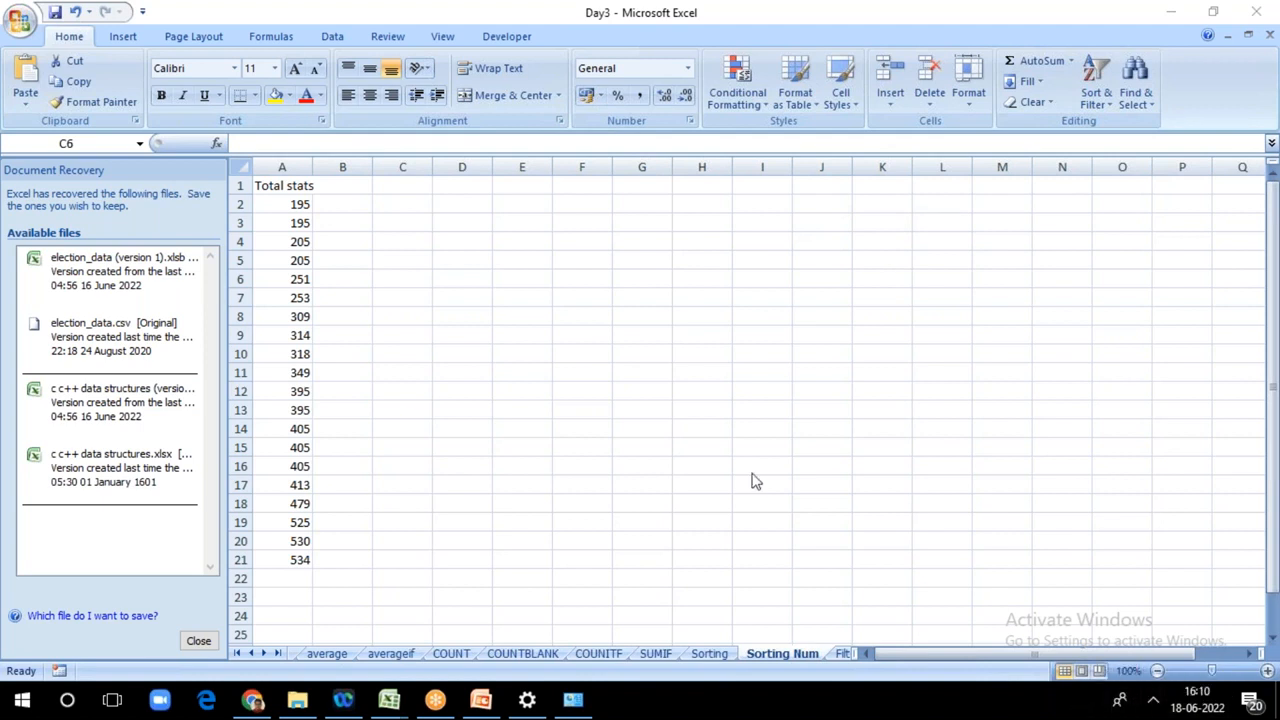
left_click(598, 282)
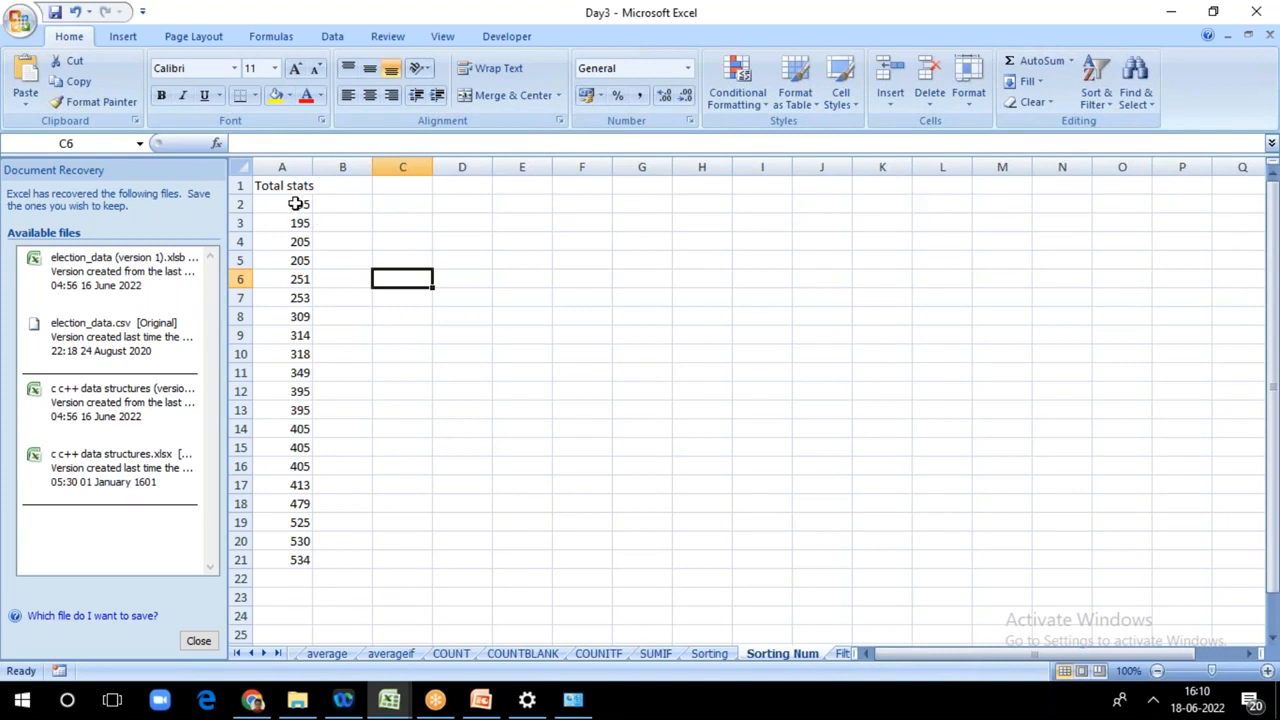
Step: Examine the sort order options and custom lists in Custom Sort for A2:A21, and close it without choosing a list
left_click_drag(296, 204, 297, 560)
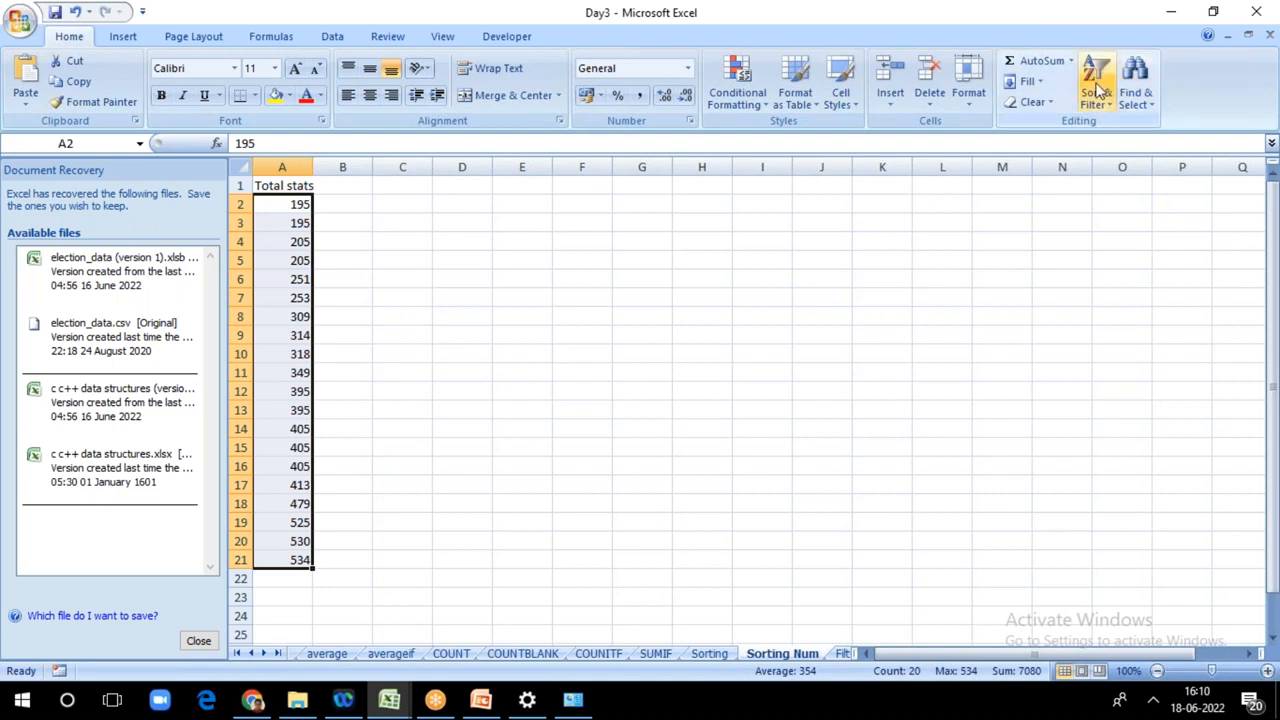
left_click(1096, 88)
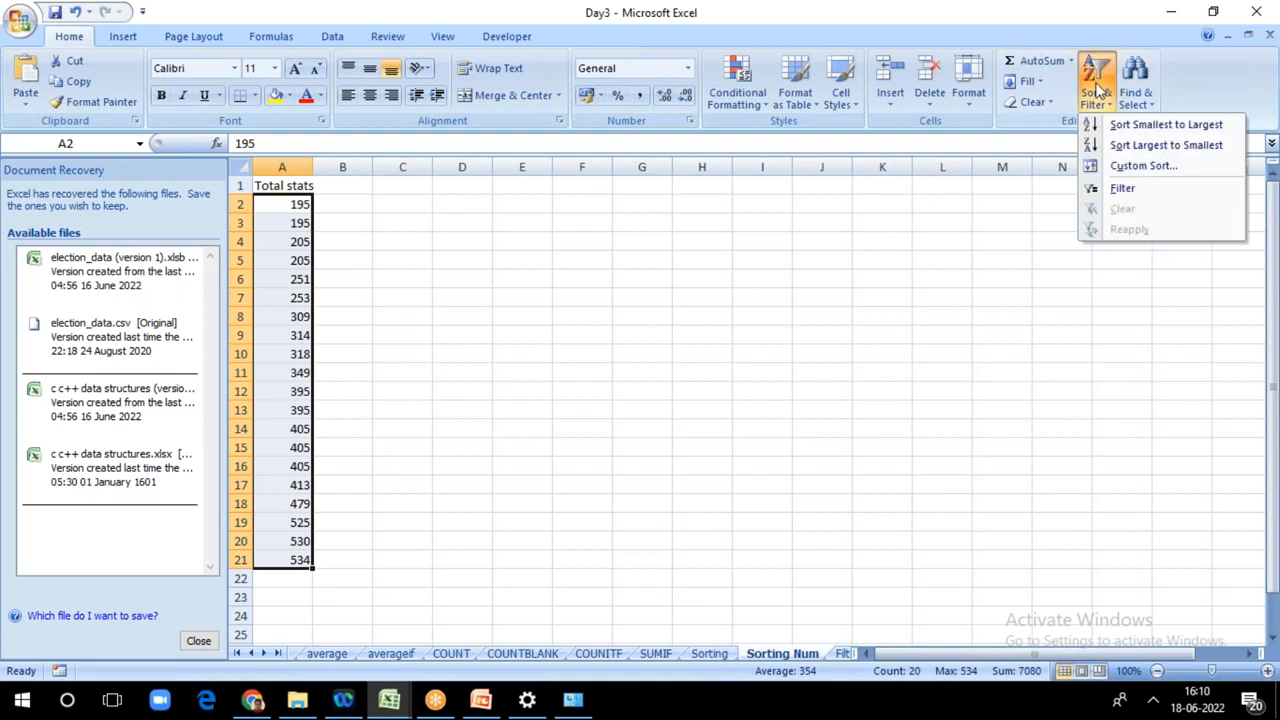
left_click(1128, 166)
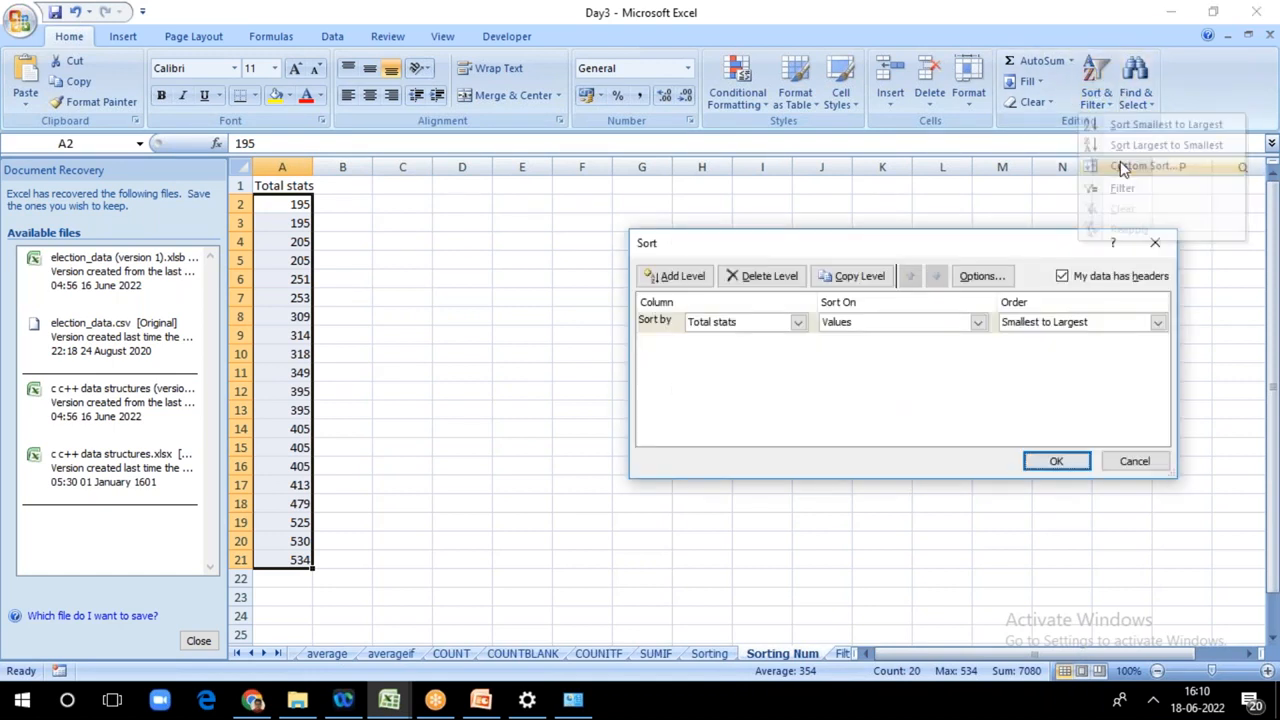
left_click(1157, 322)
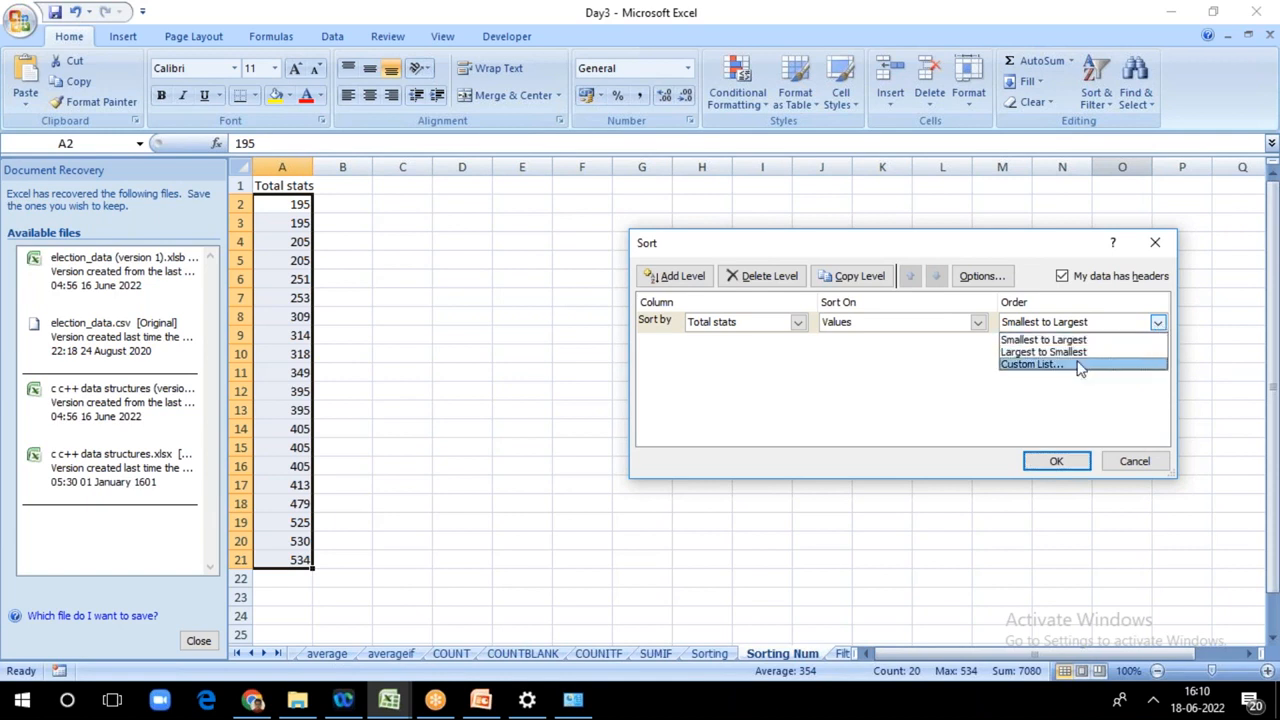
left_click(1080, 365)
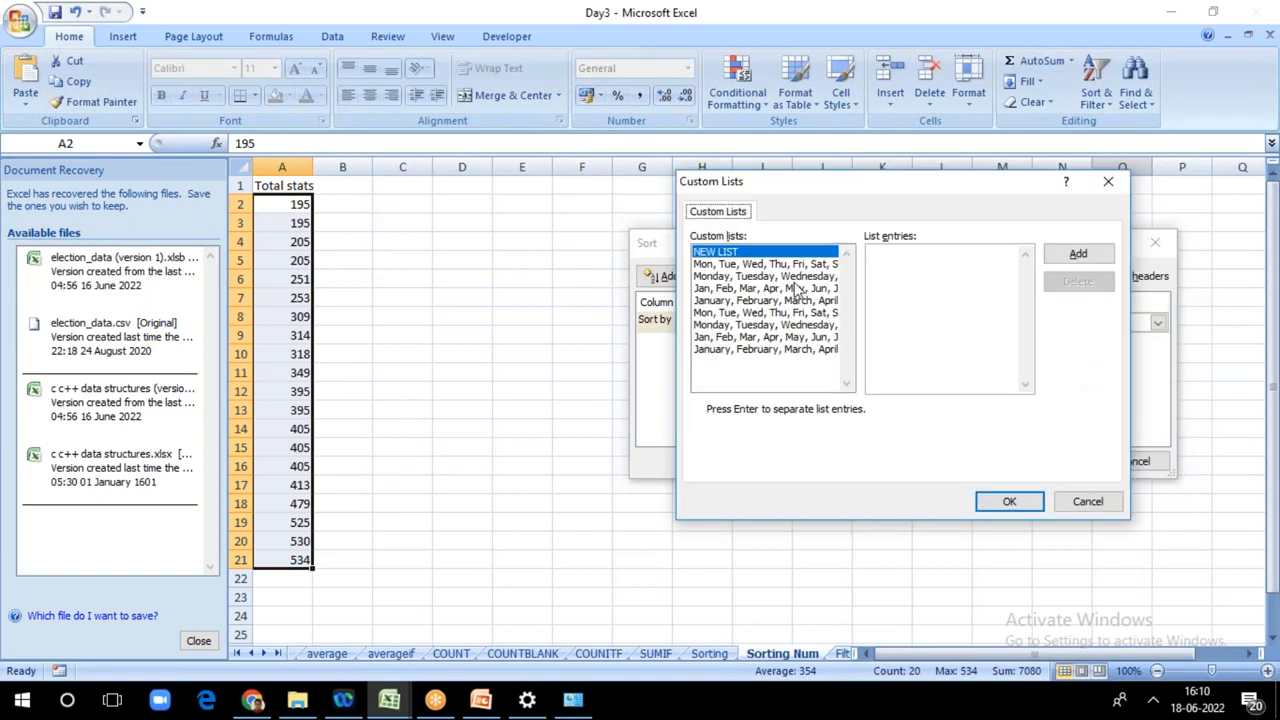
left_click(886, 261)
left_click(1085, 503)
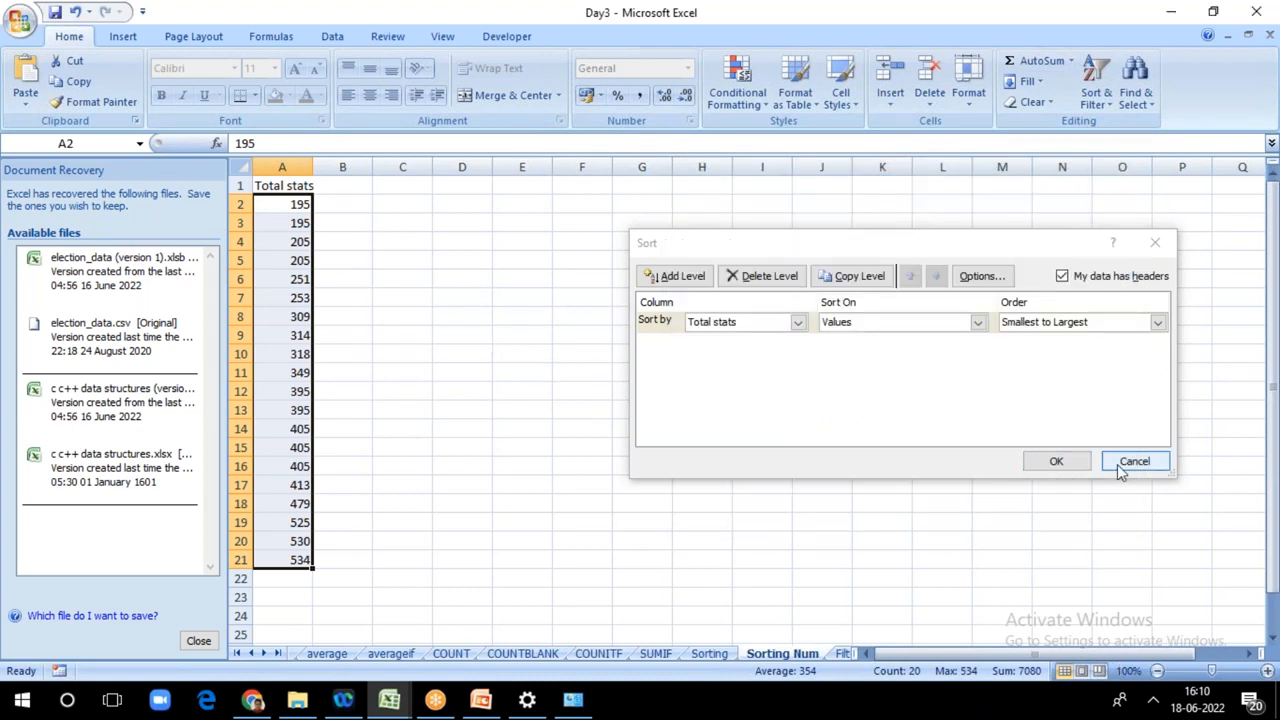
left_click(1079, 463)
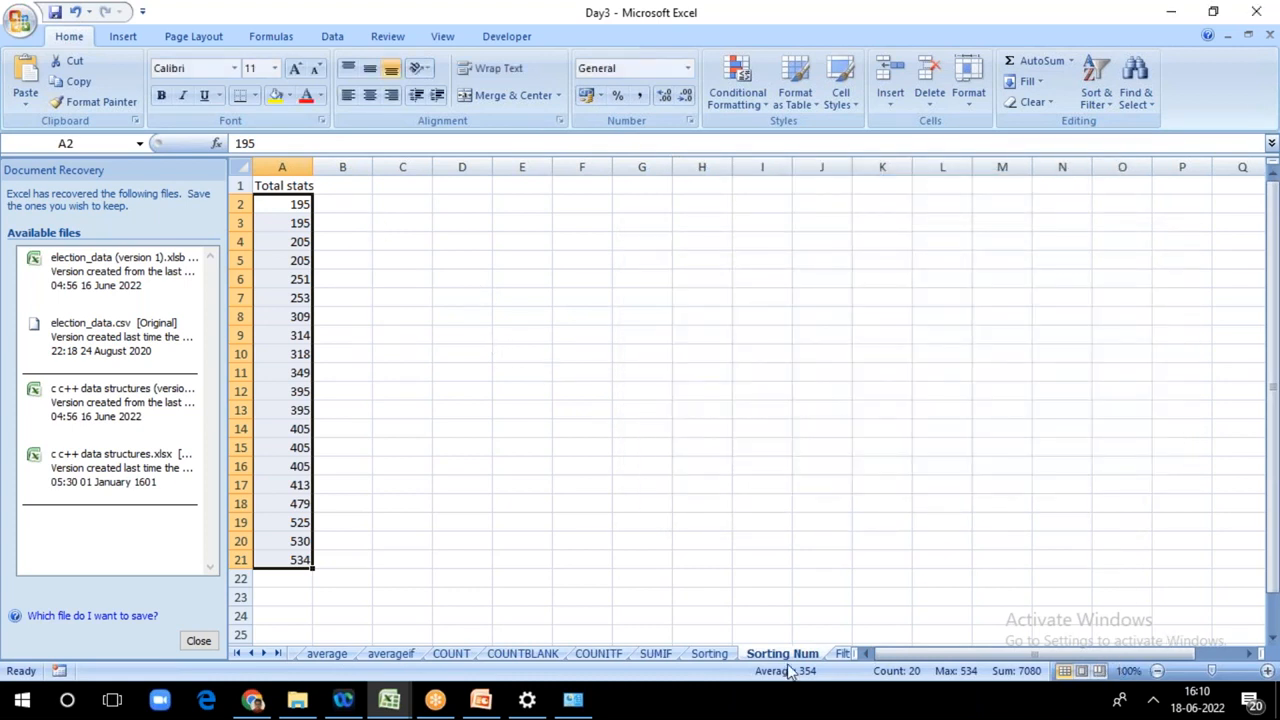
Step: Turn on filtering for columns A to E of the Filter sheet
left_click(840, 655)
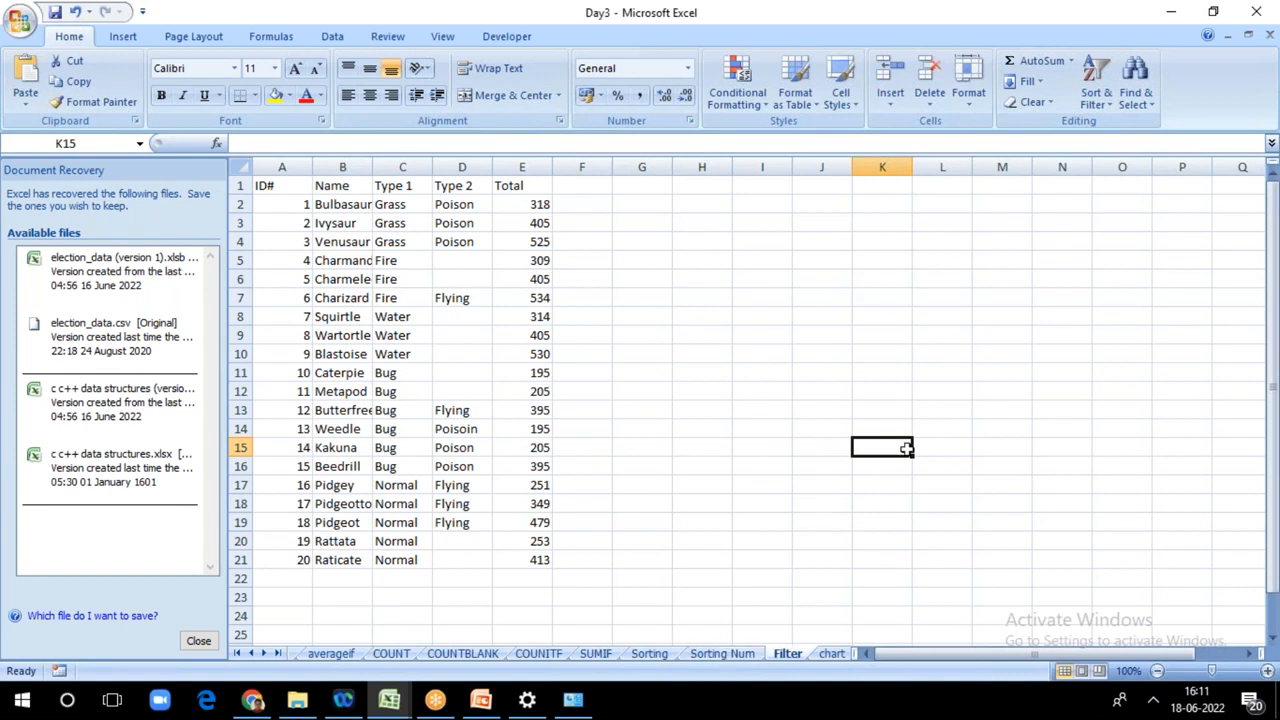
left_click(1153, 700)
left_click(934, 413)
left_click_drag(294, 170, 354, 168)
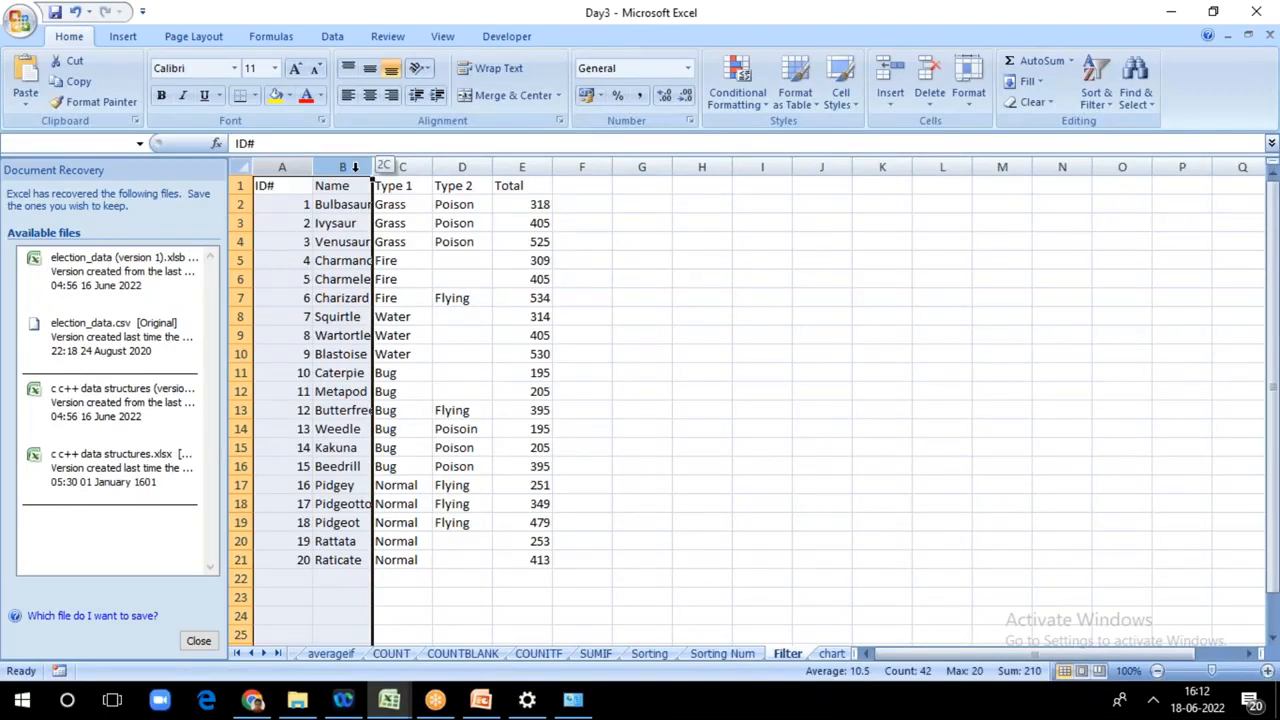
left_click_drag(354, 168, 530, 168)
key("ctrl+shift+l")
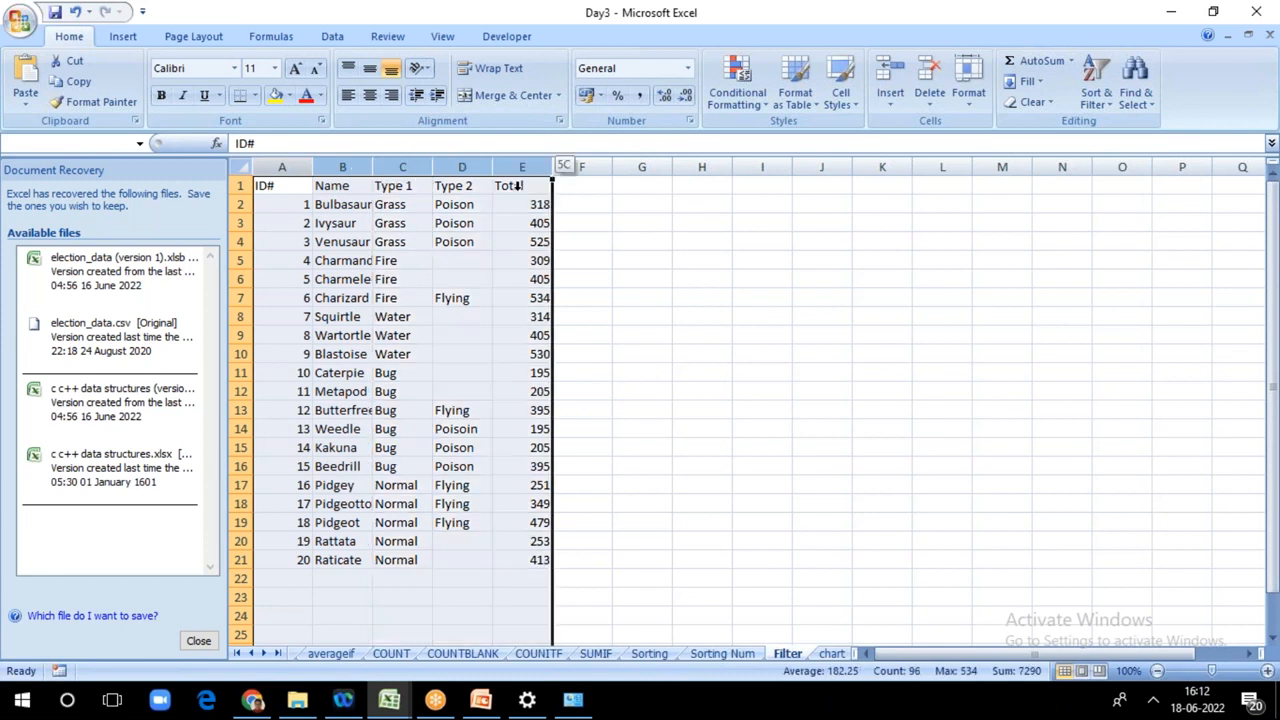
Step: Filter the Total column to show only the rows with the value 195
left_click(544, 187)
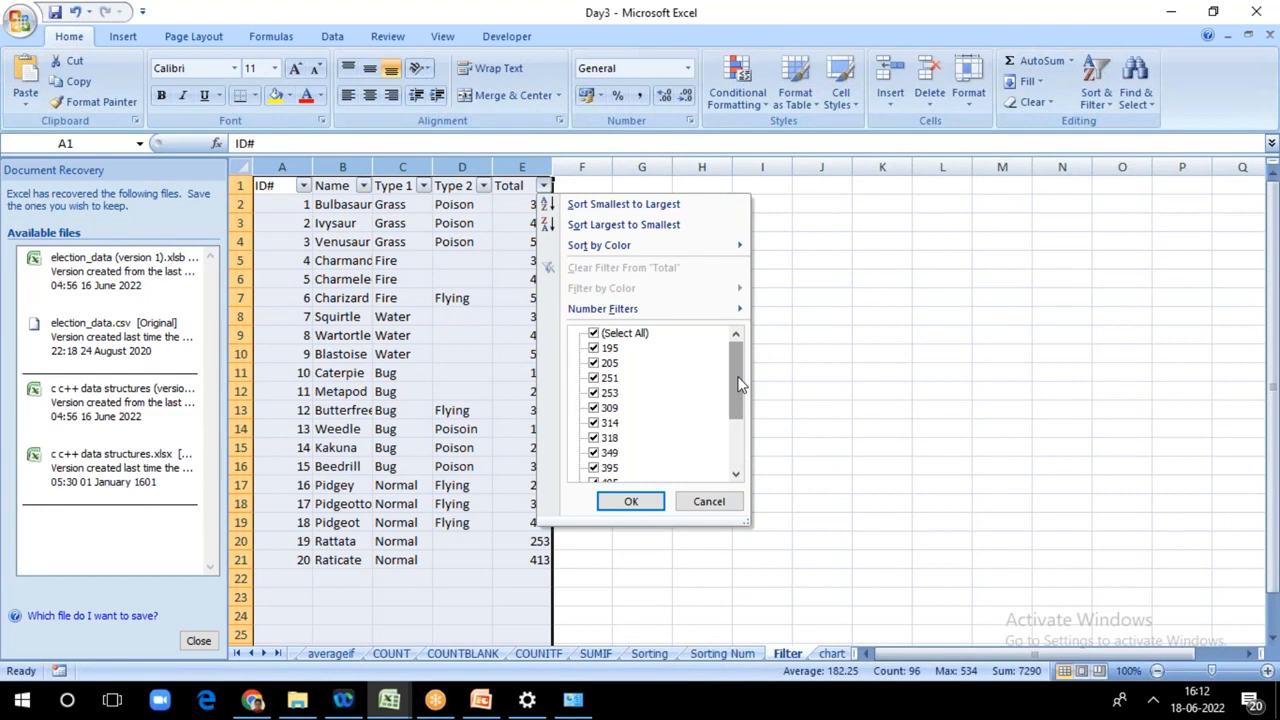
left_click(593, 364)
left_click(593, 378)
left_click(593, 393)
left_click(593, 408)
left_click(593, 423)
left_click(593, 438)
left_click(593, 453)
left_click(593, 468)
left_click_drag(741, 410, 741, 450)
left_click(594, 423)
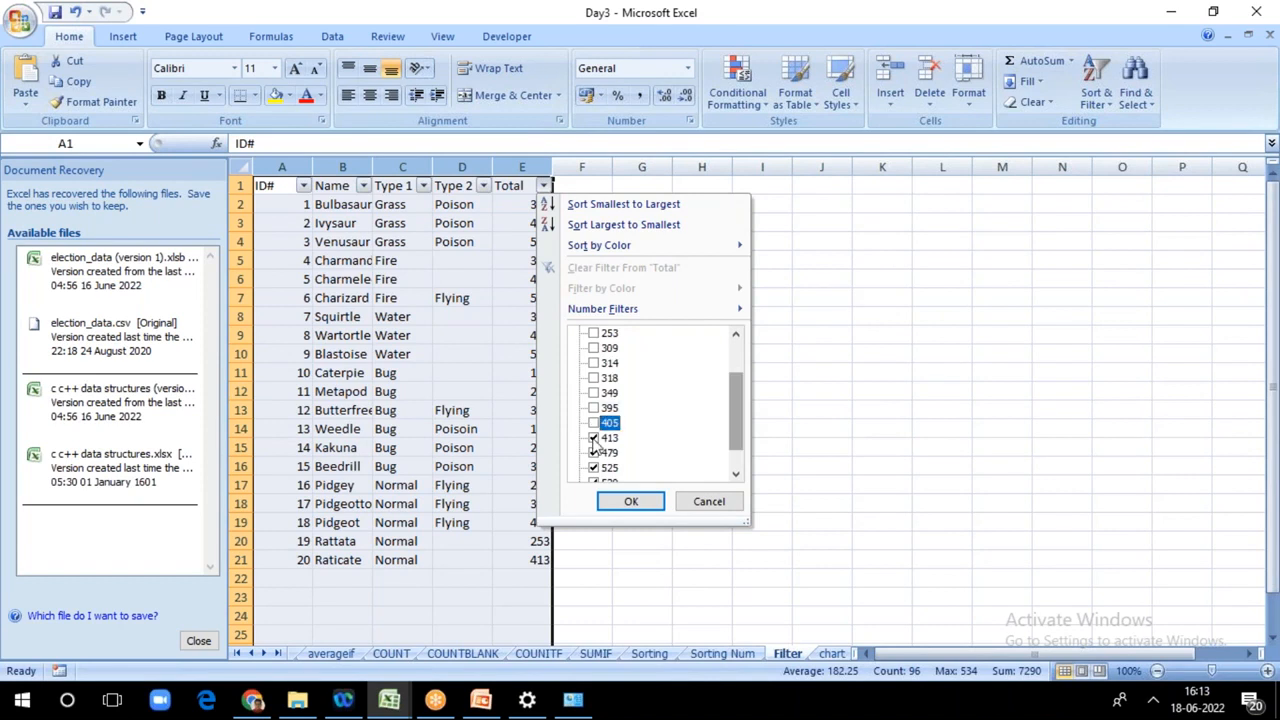
left_click(594, 438)
left_click(594, 453)
left_click(594, 469)
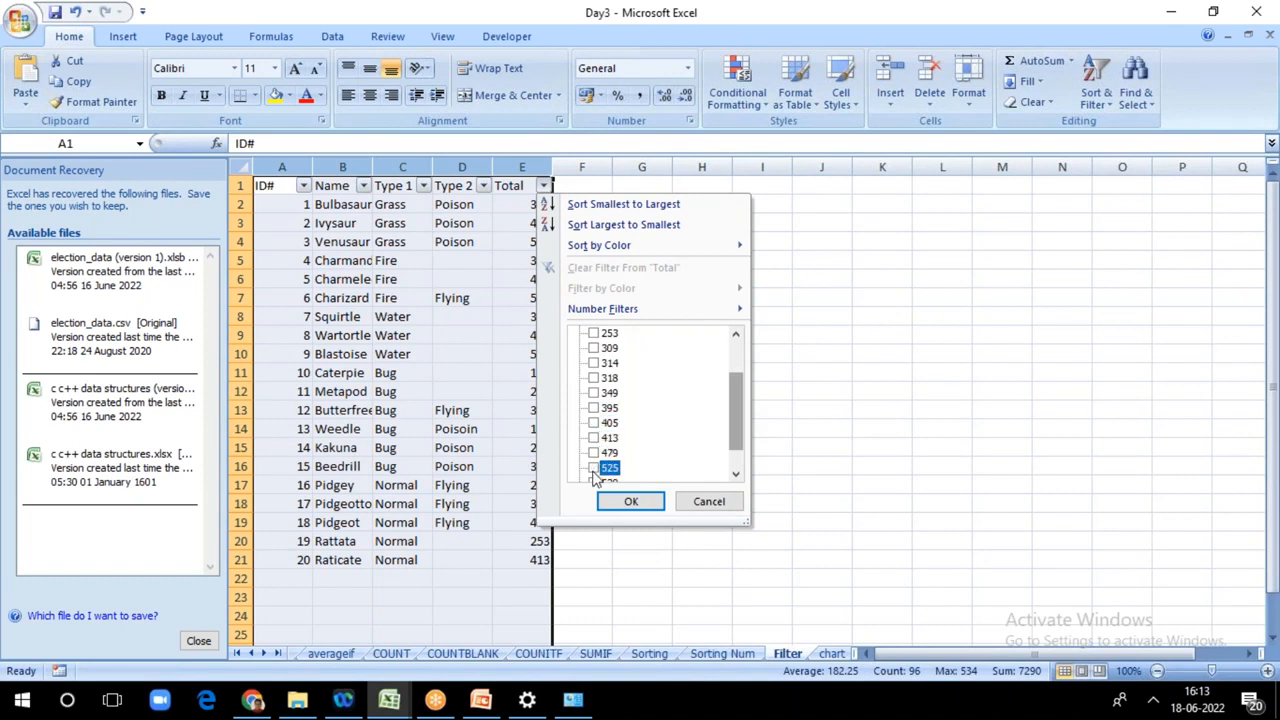
left_click_drag(737, 437, 730, 451)
left_click(594, 453)
left_click(594, 468)
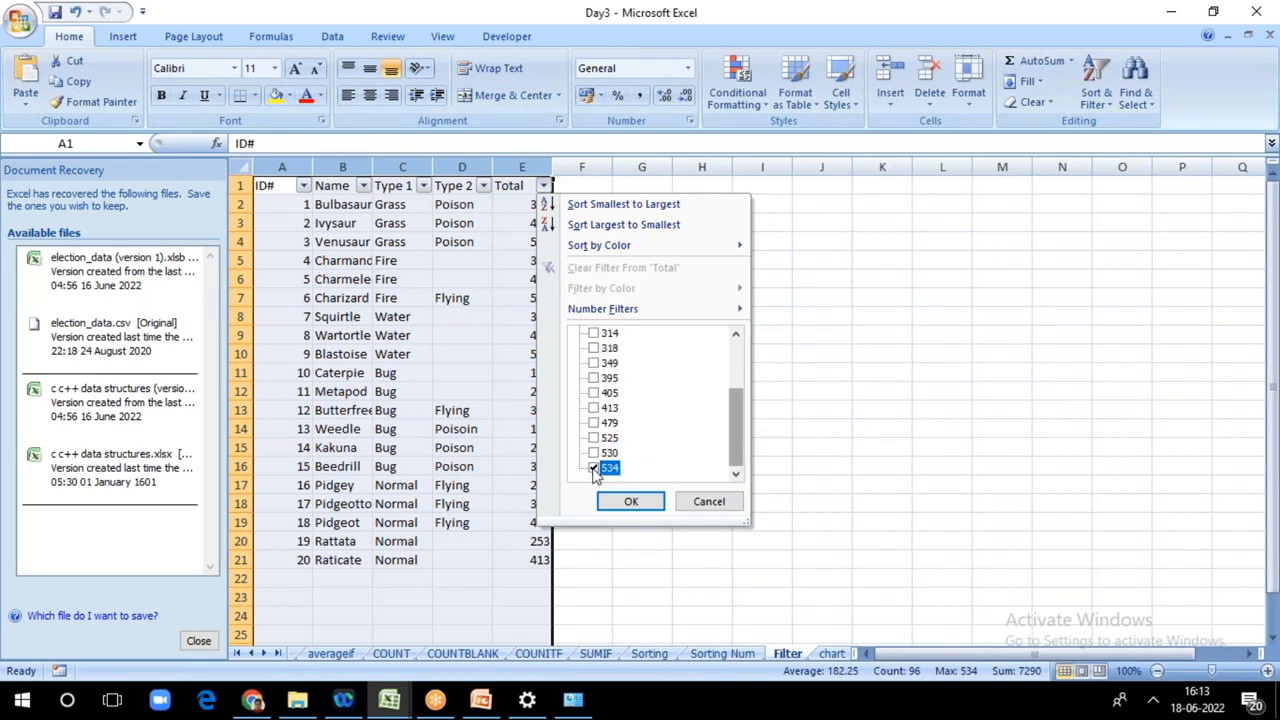
left_click(627, 506)
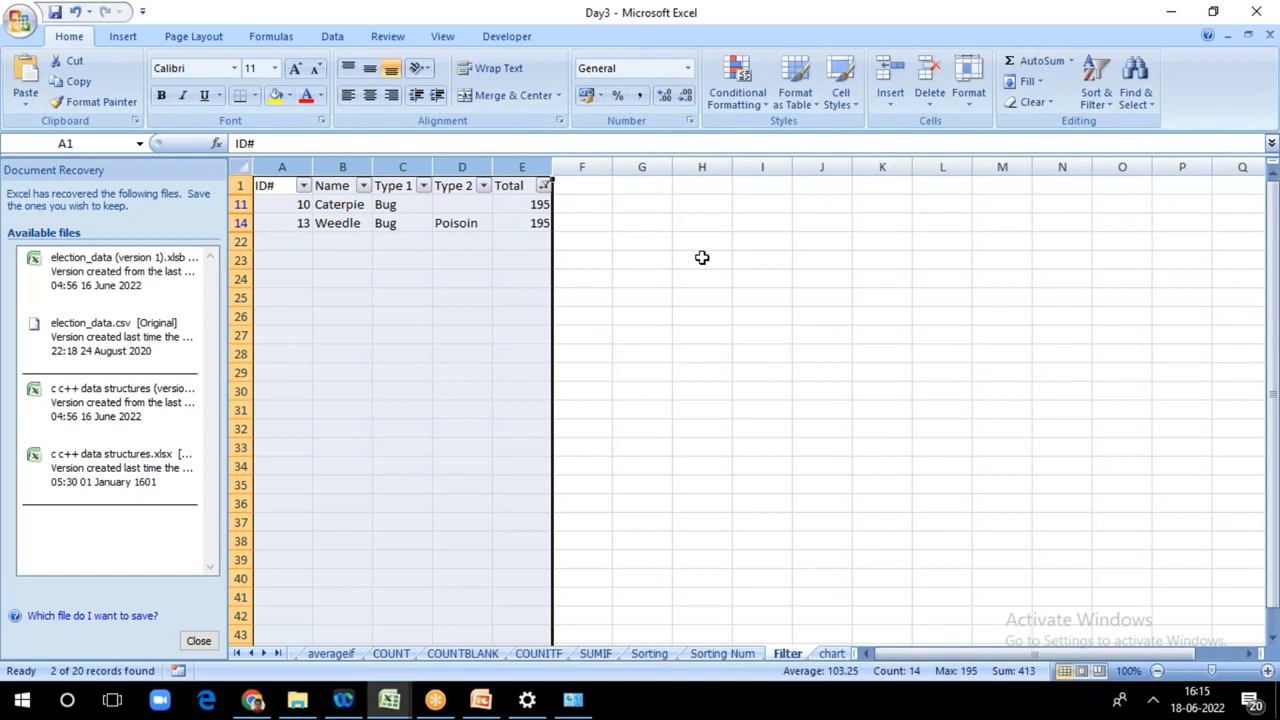
Step: Try to open Custom Sort from the empty cell H24 outside the filtered table, and dismiss the alert
left_click(679, 278)
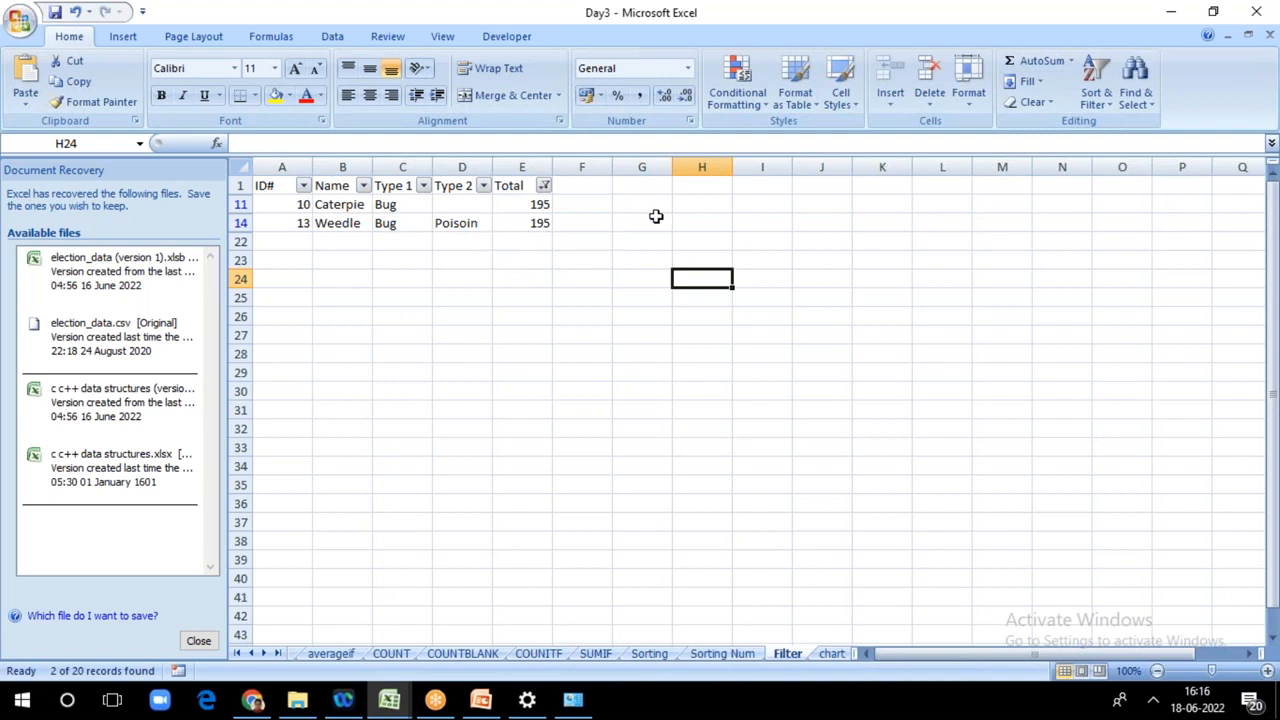
left_click(1096, 88)
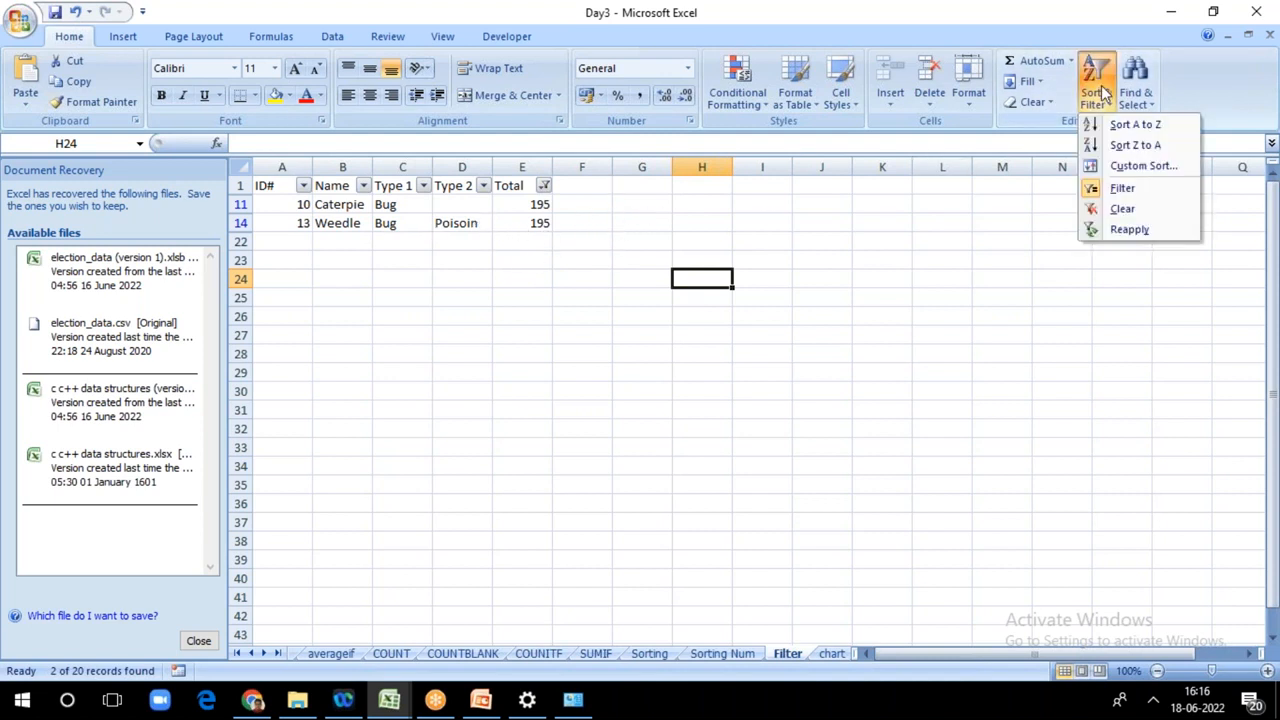
left_click(1110, 166)
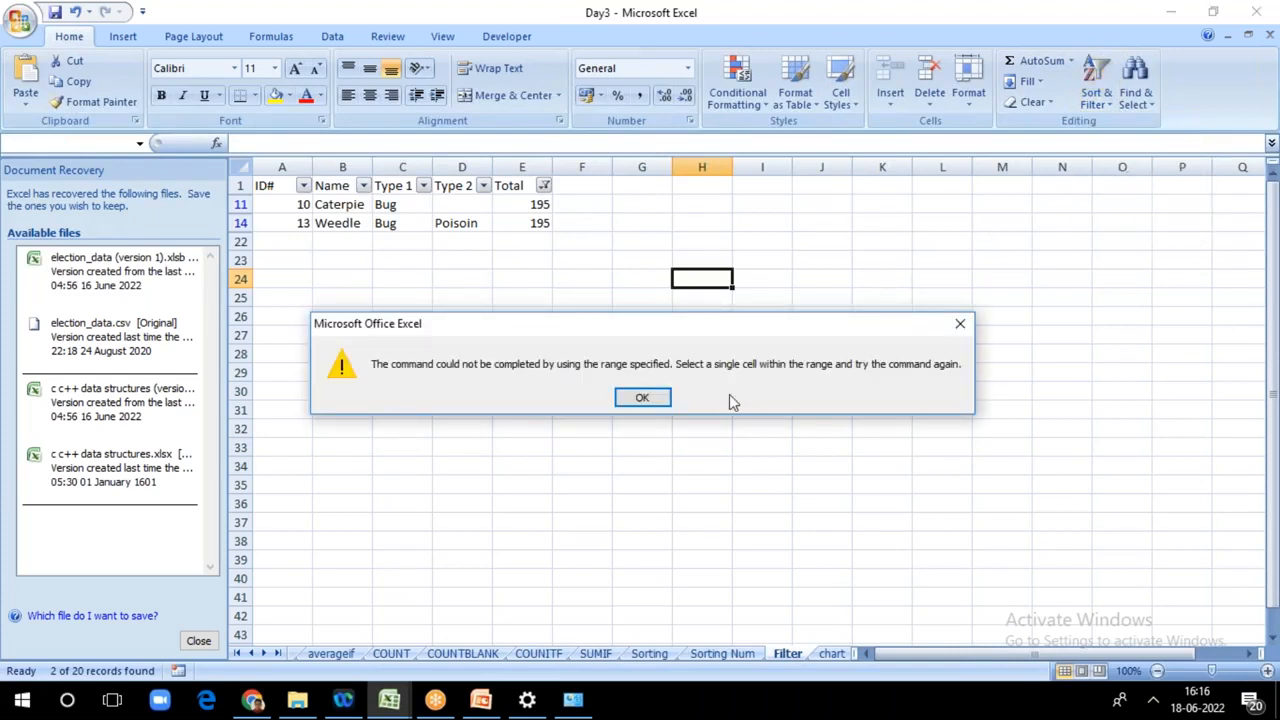
left_click(643, 398)
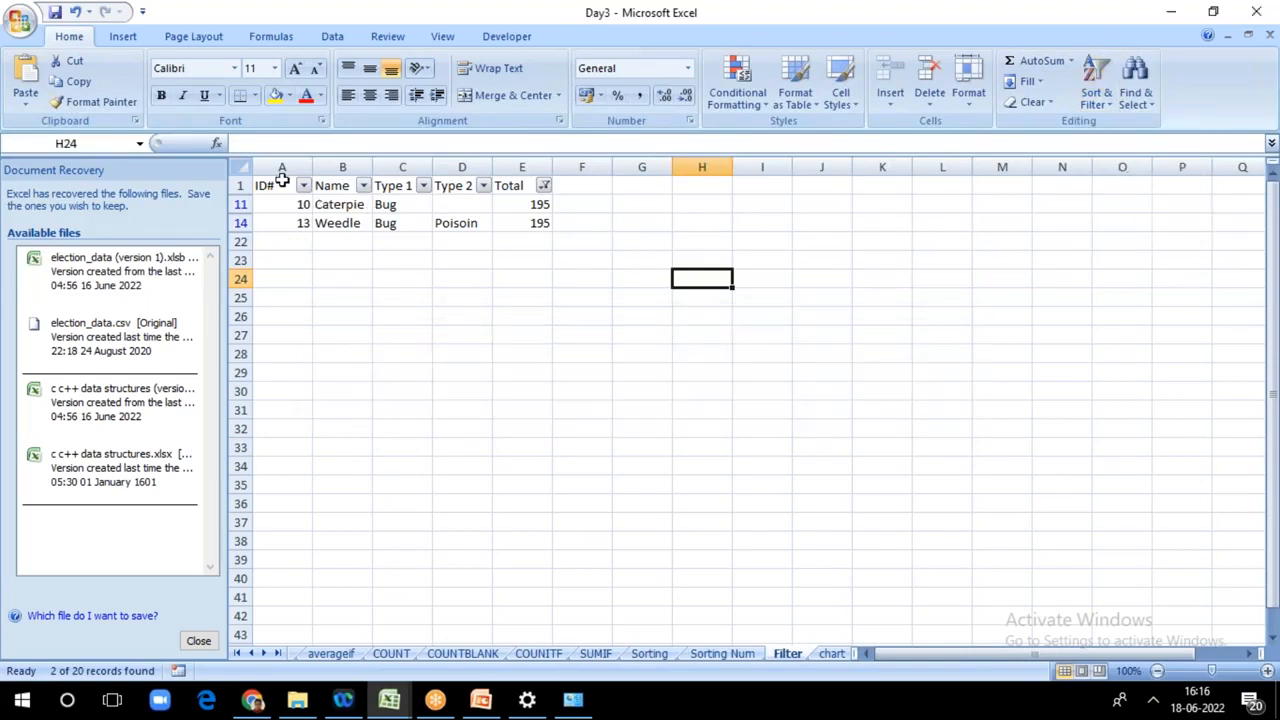
Step: Remove the existing filter from the Filter sheet's table, and turn filtering on again for columns A to E
left_click(1096, 95)
left_click(1105, 190)
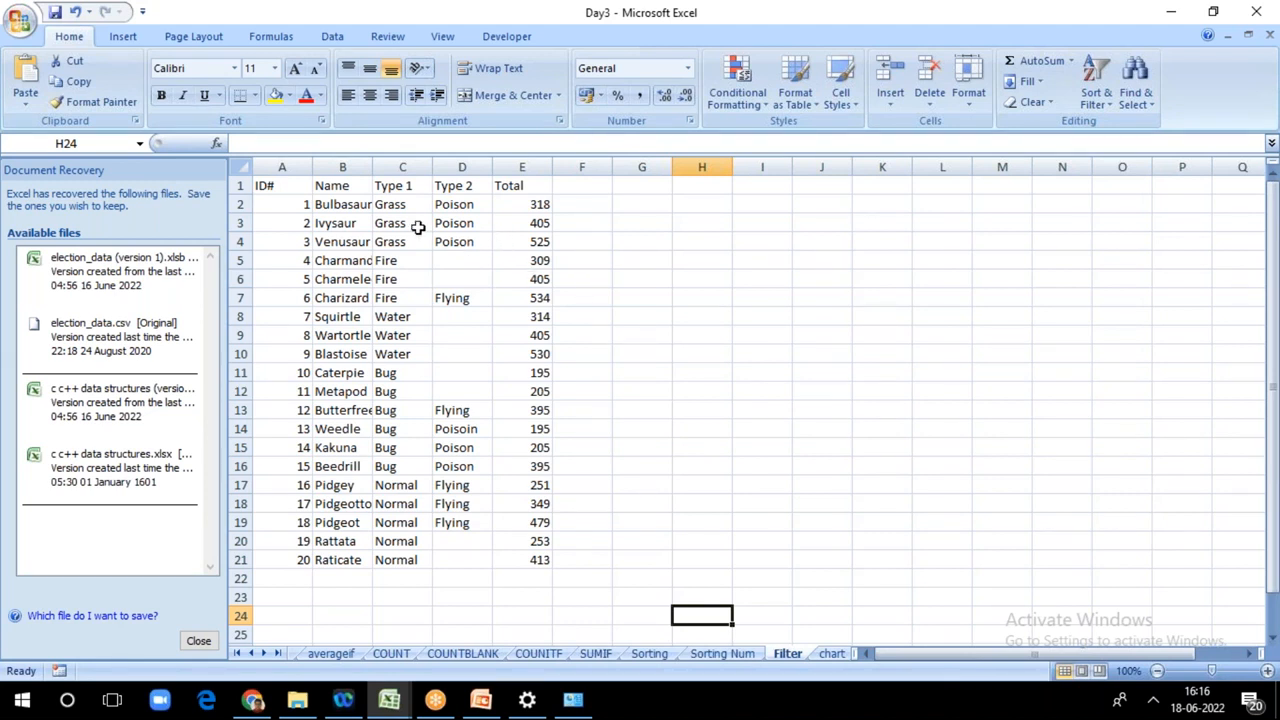
left_click_drag(280, 167, 521, 168)
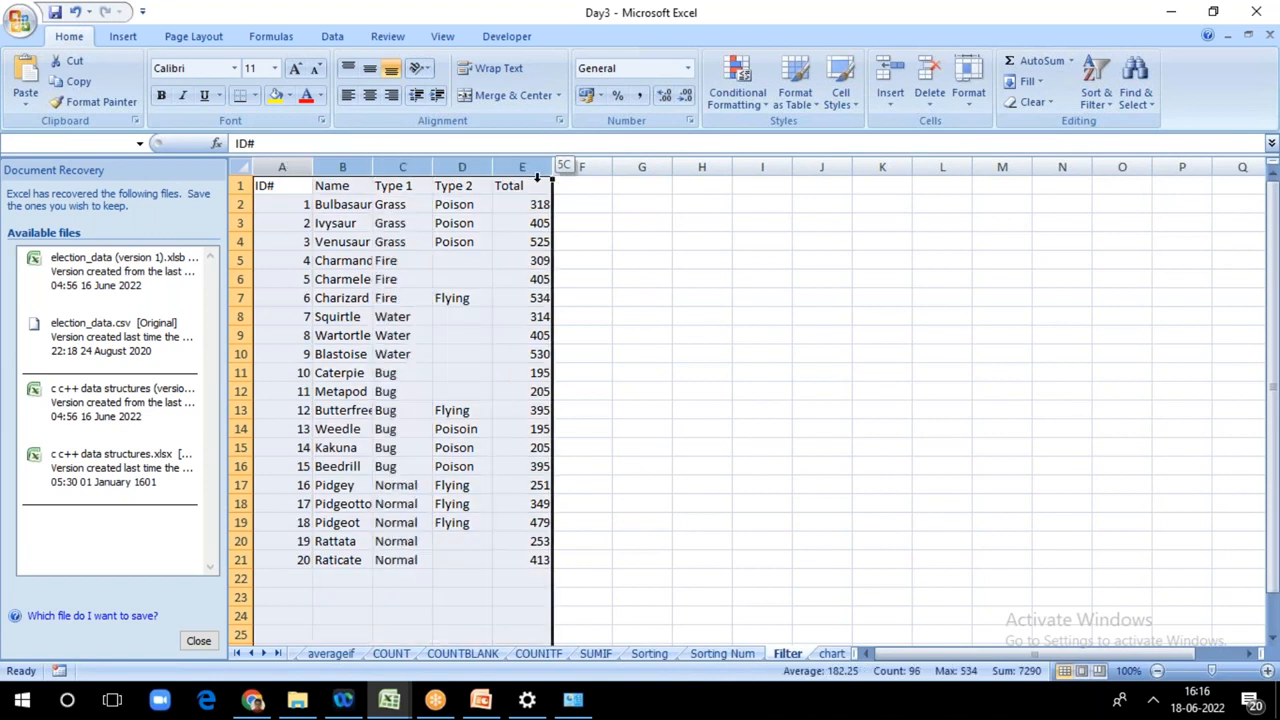
left_click(1100, 96)
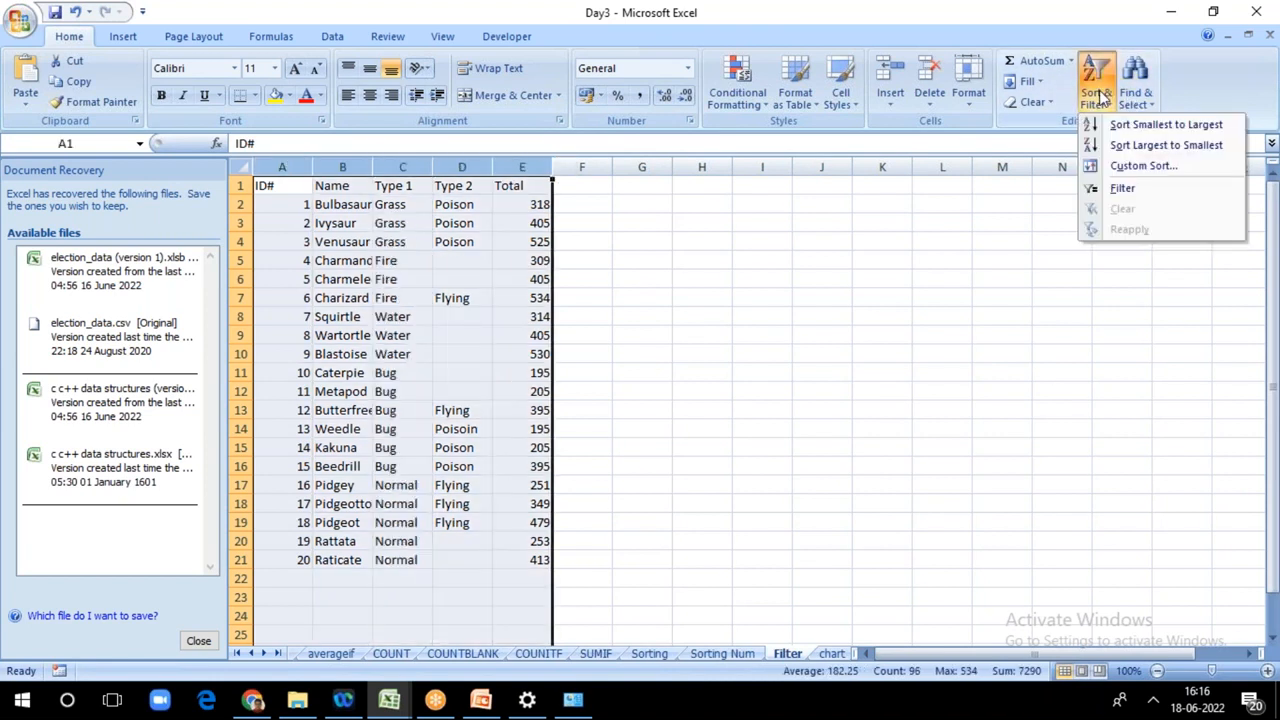
left_click(1116, 193)
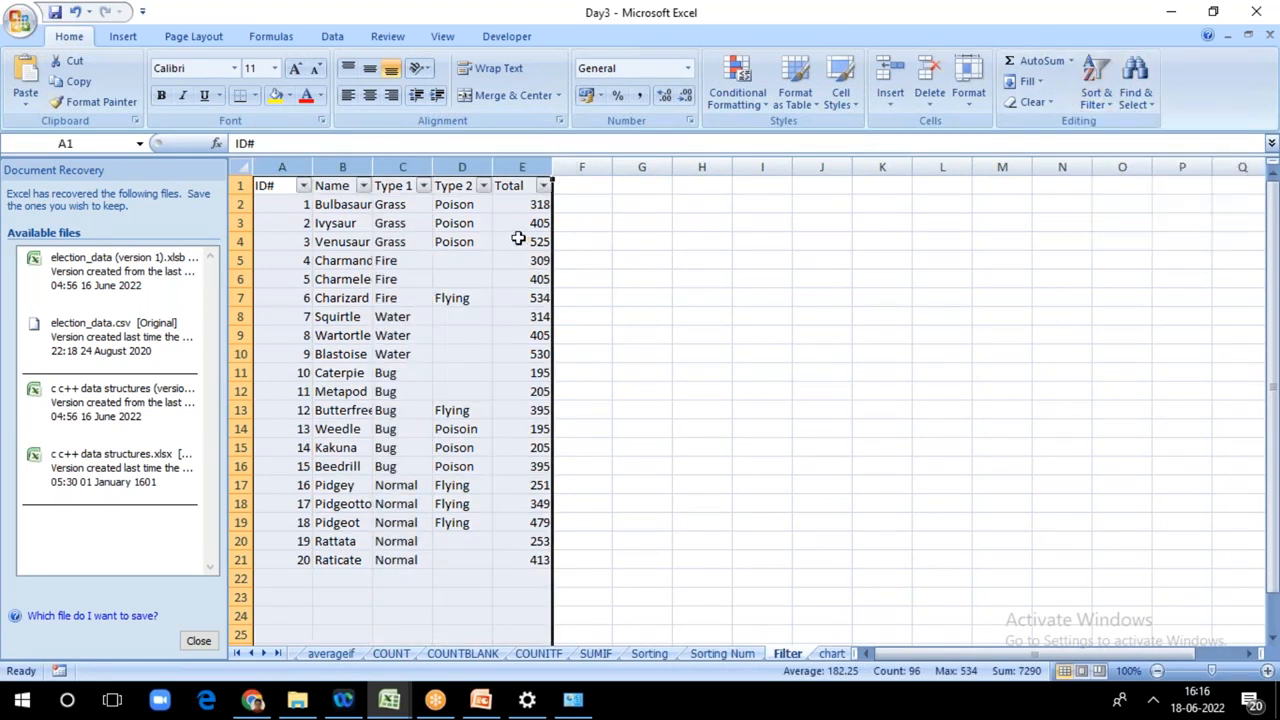
Step: Filter the Type 2 column to show only the rows with Poison, excluding Flying, Poisoin and blanks
left_click(483, 186)
left_click(536, 350)
left_click(535, 349)
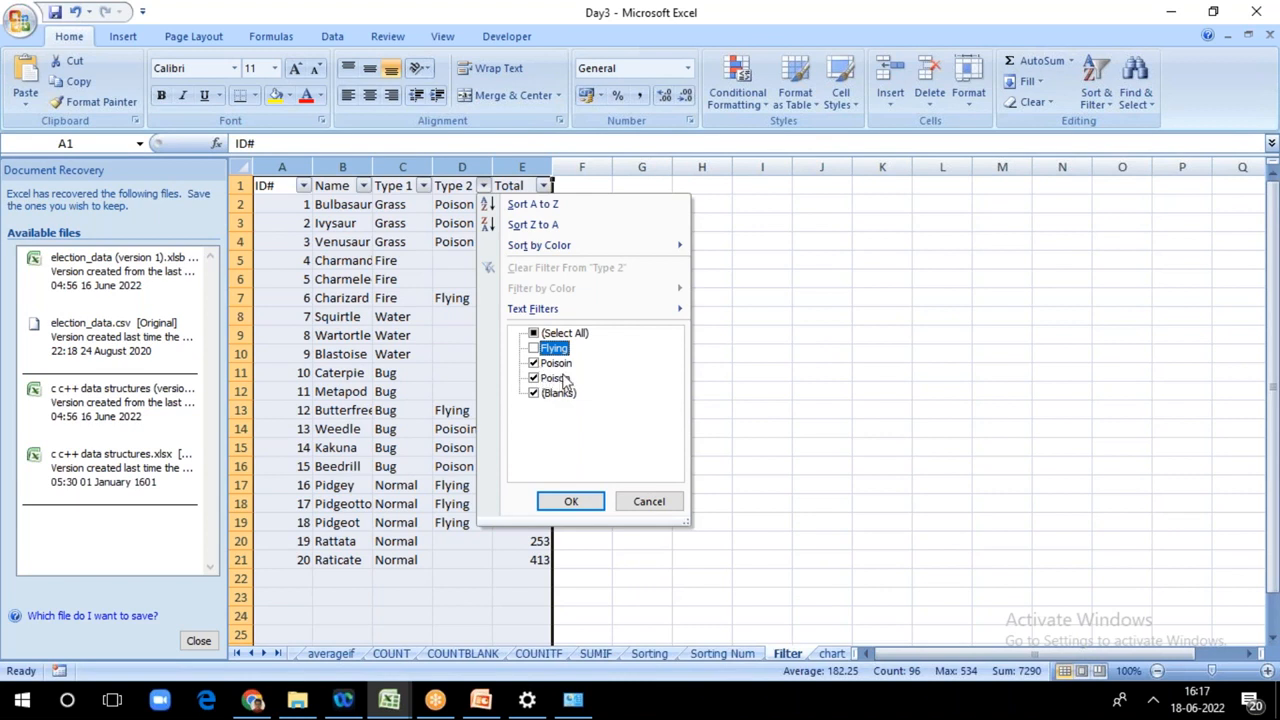
left_click(533, 363)
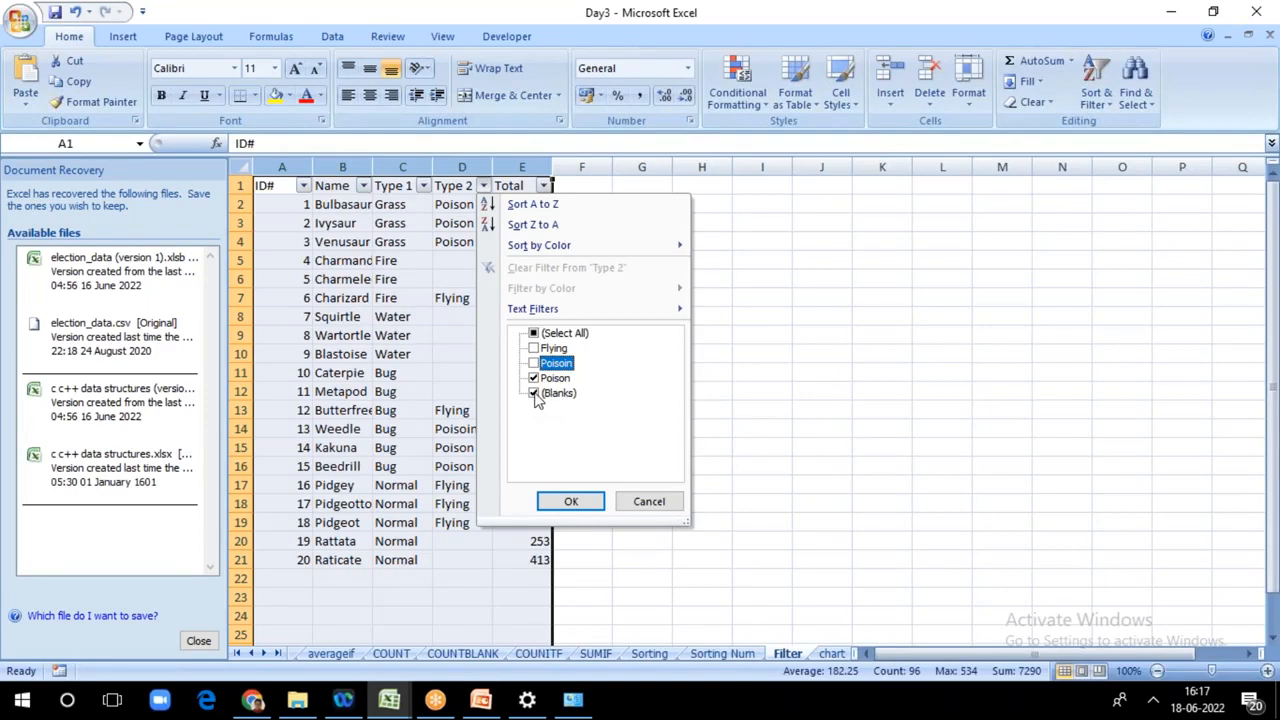
left_click(535, 394)
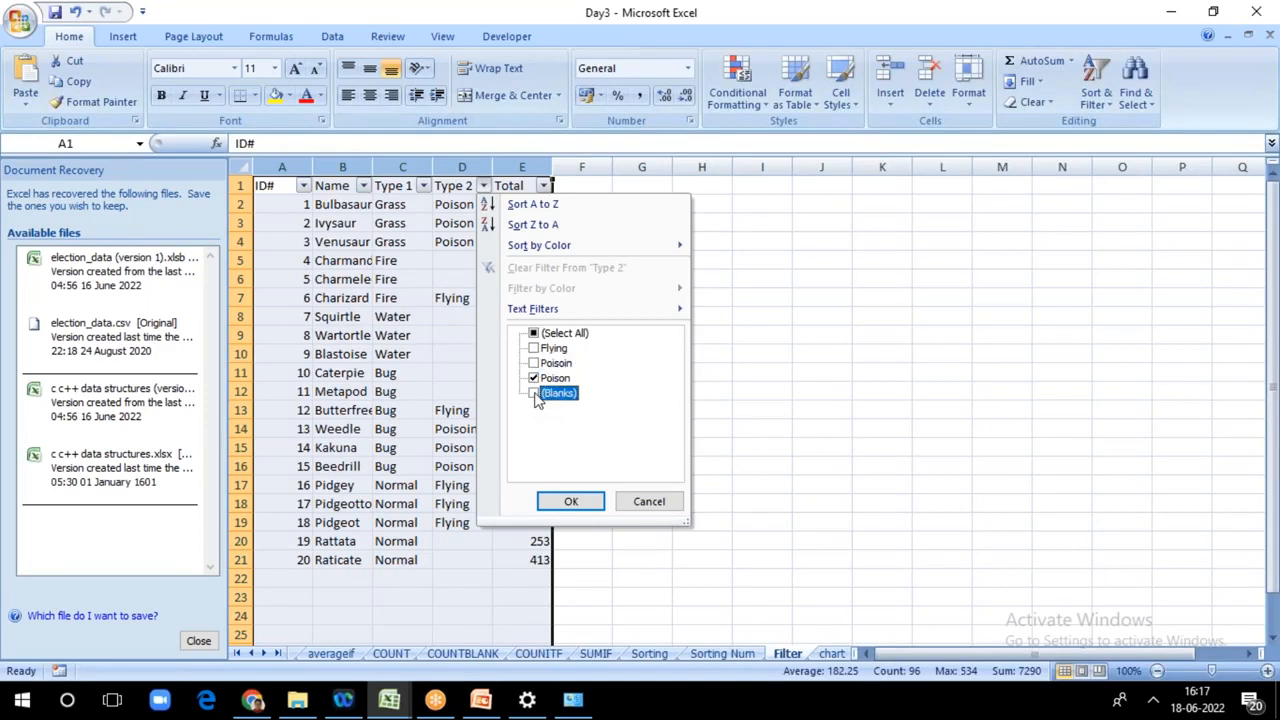
left_click(567, 505)
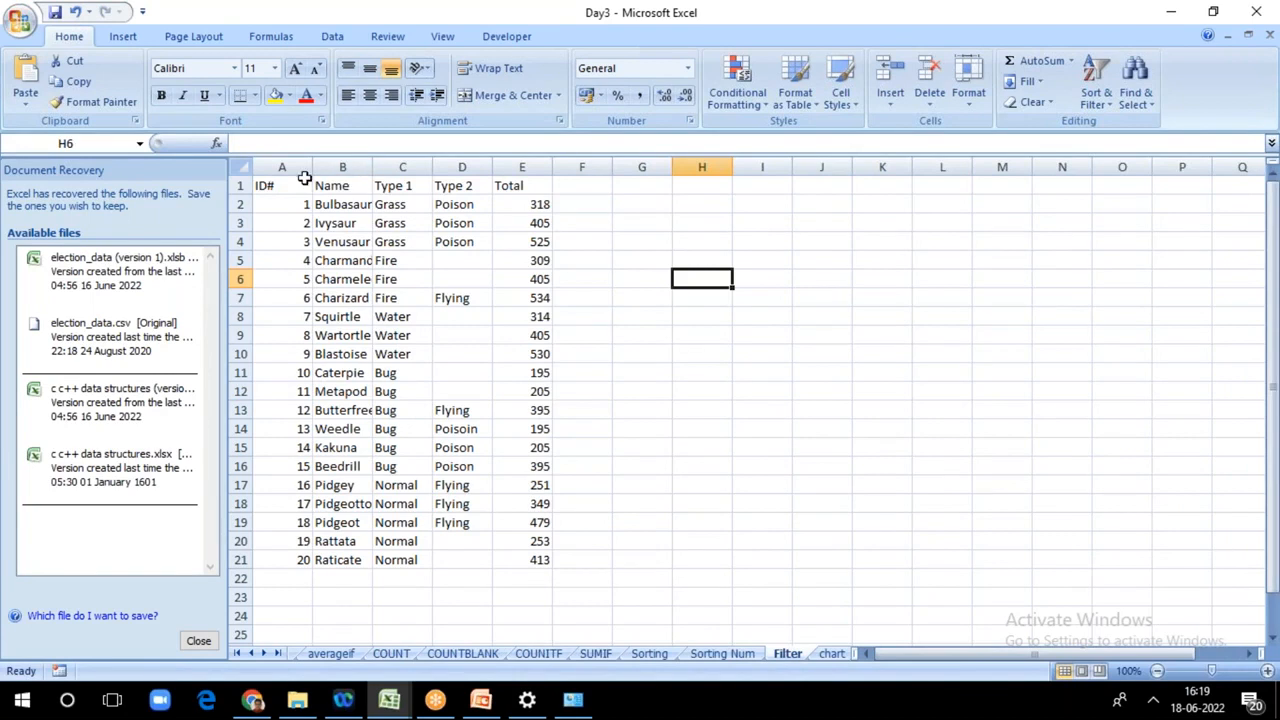
left_click(286, 166)
left_click_drag(284, 165, 518, 155)
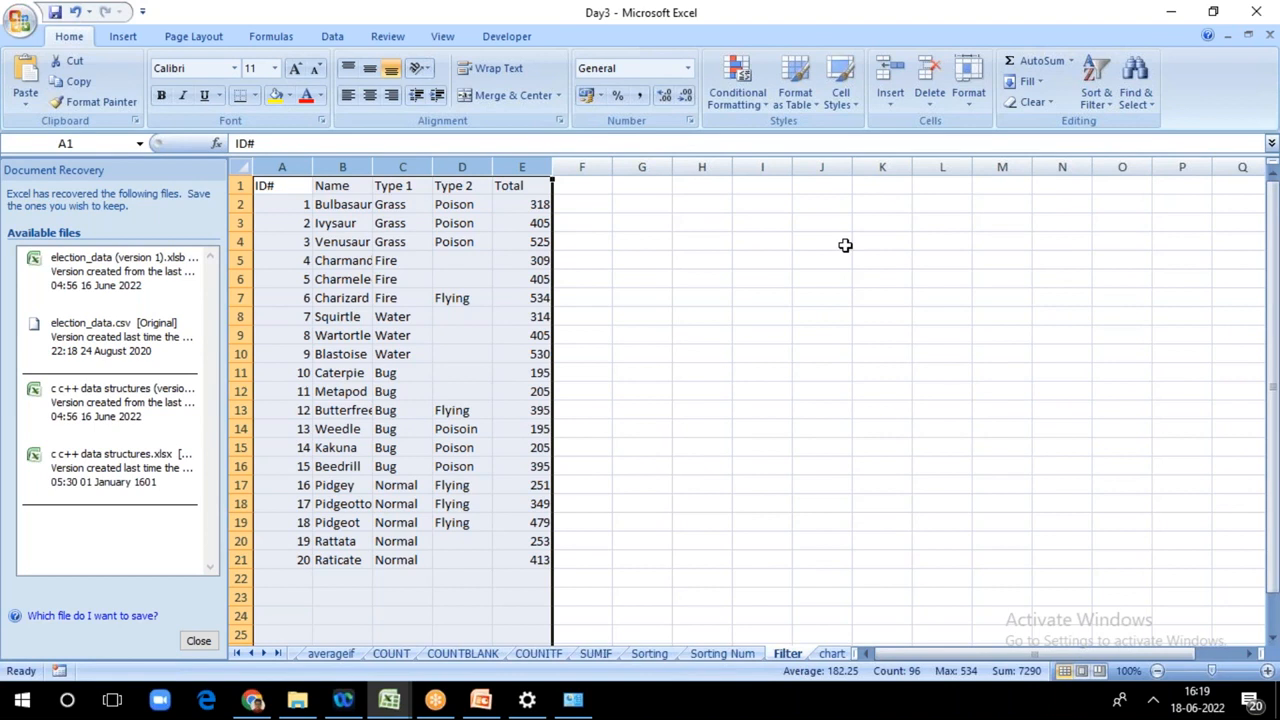
left_click_drag(845, 245, 751, 240)
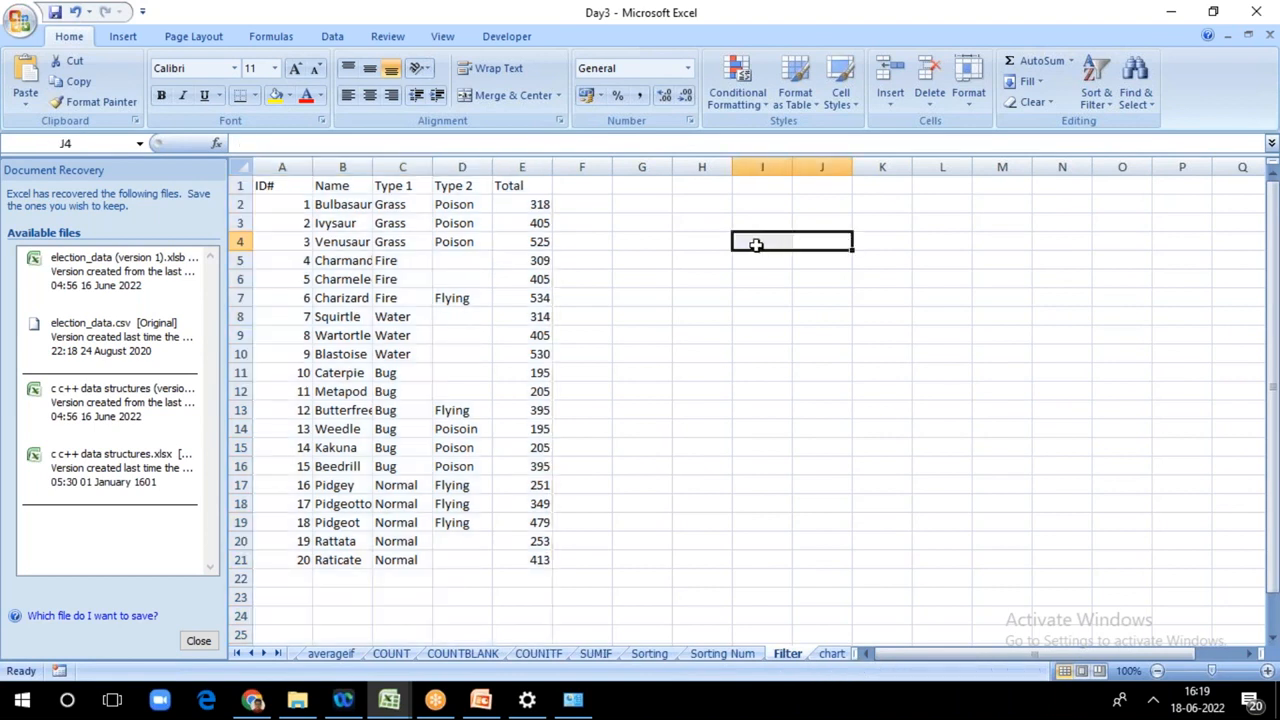
left_click_drag(283, 166, 545, 166)
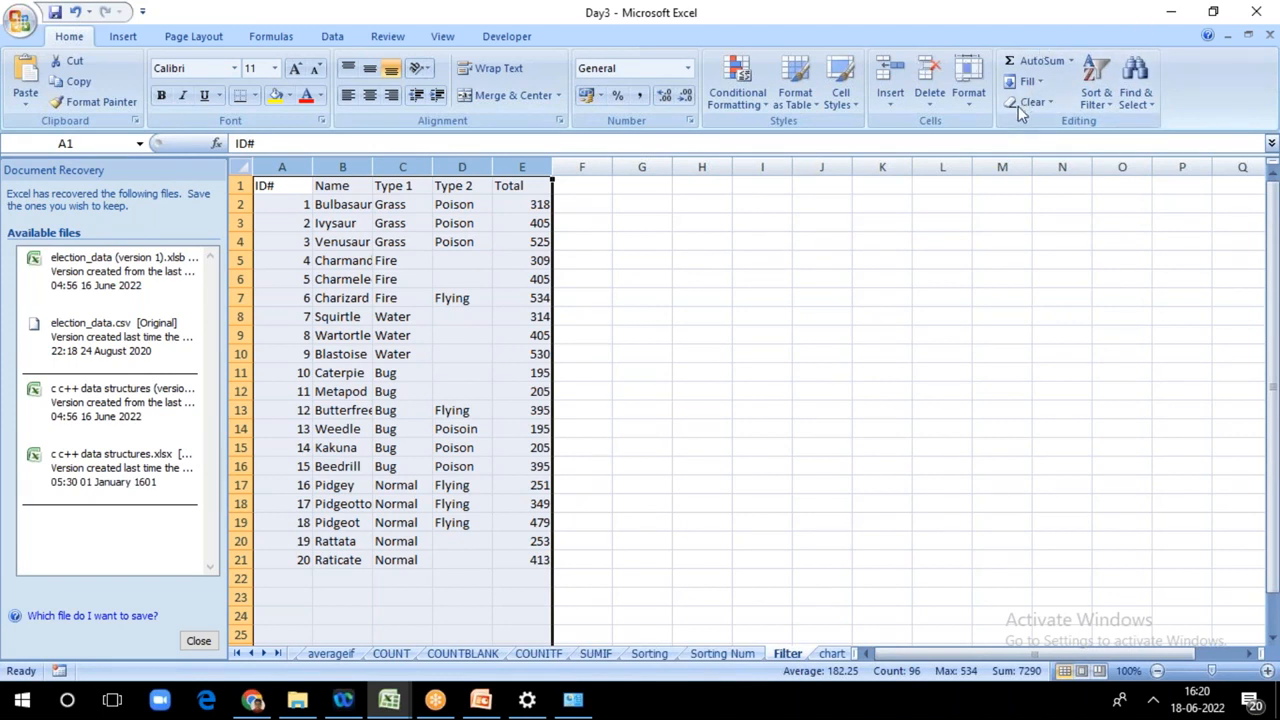
left_click(876, 201)
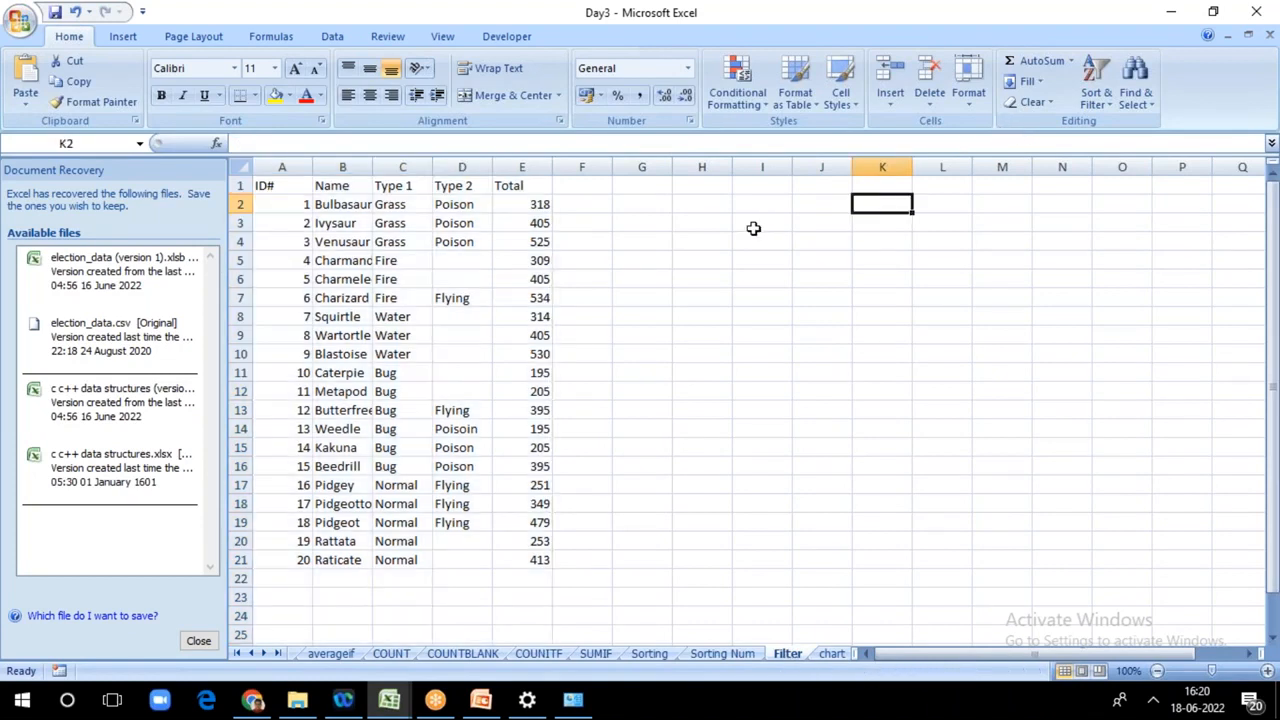